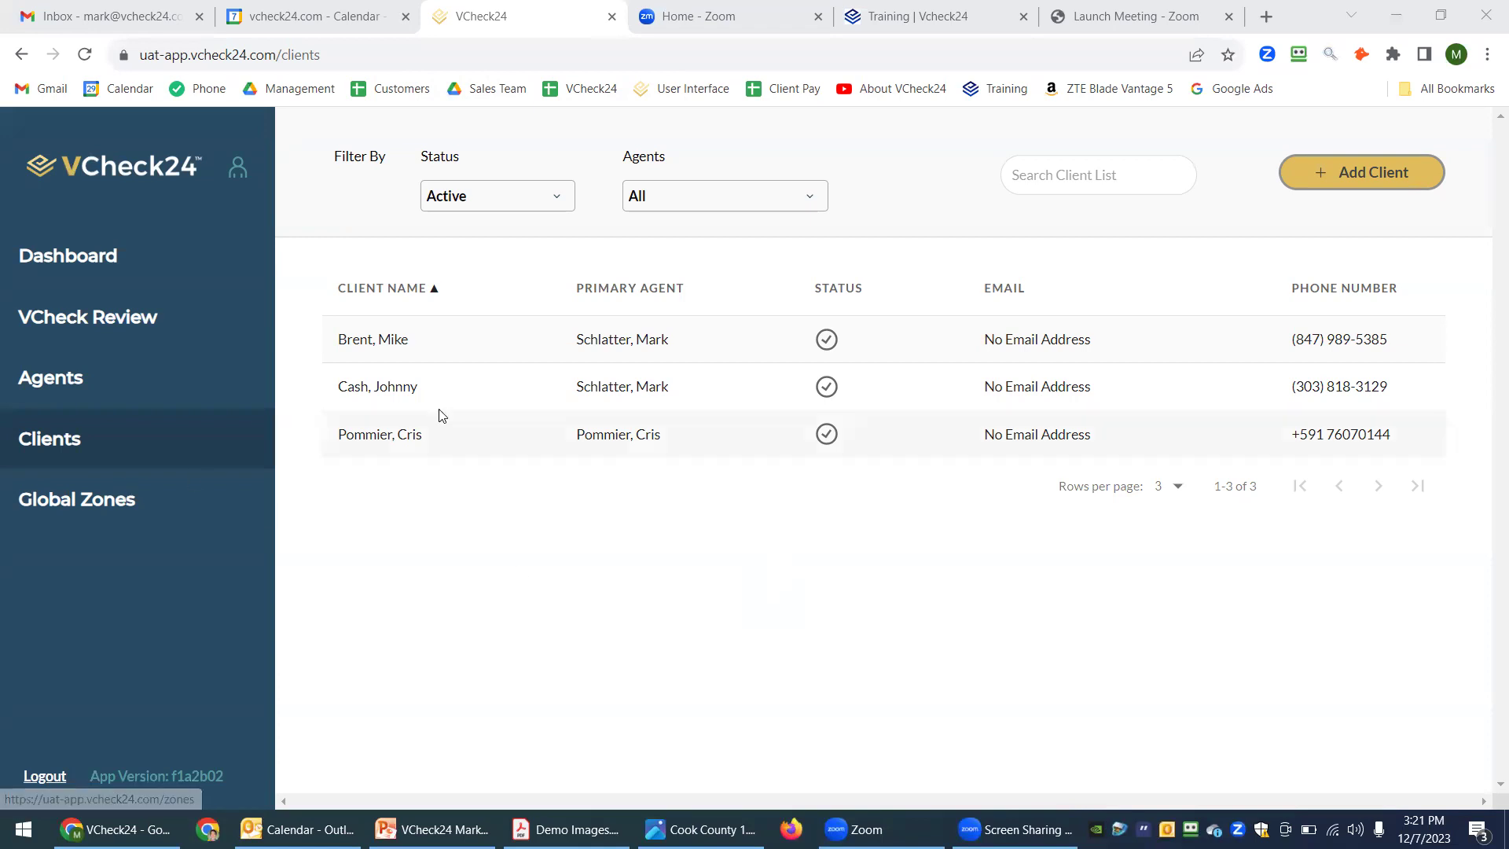
- Open the profile of the second client in the client list and show all of that client's VChecks
click(389, 399)
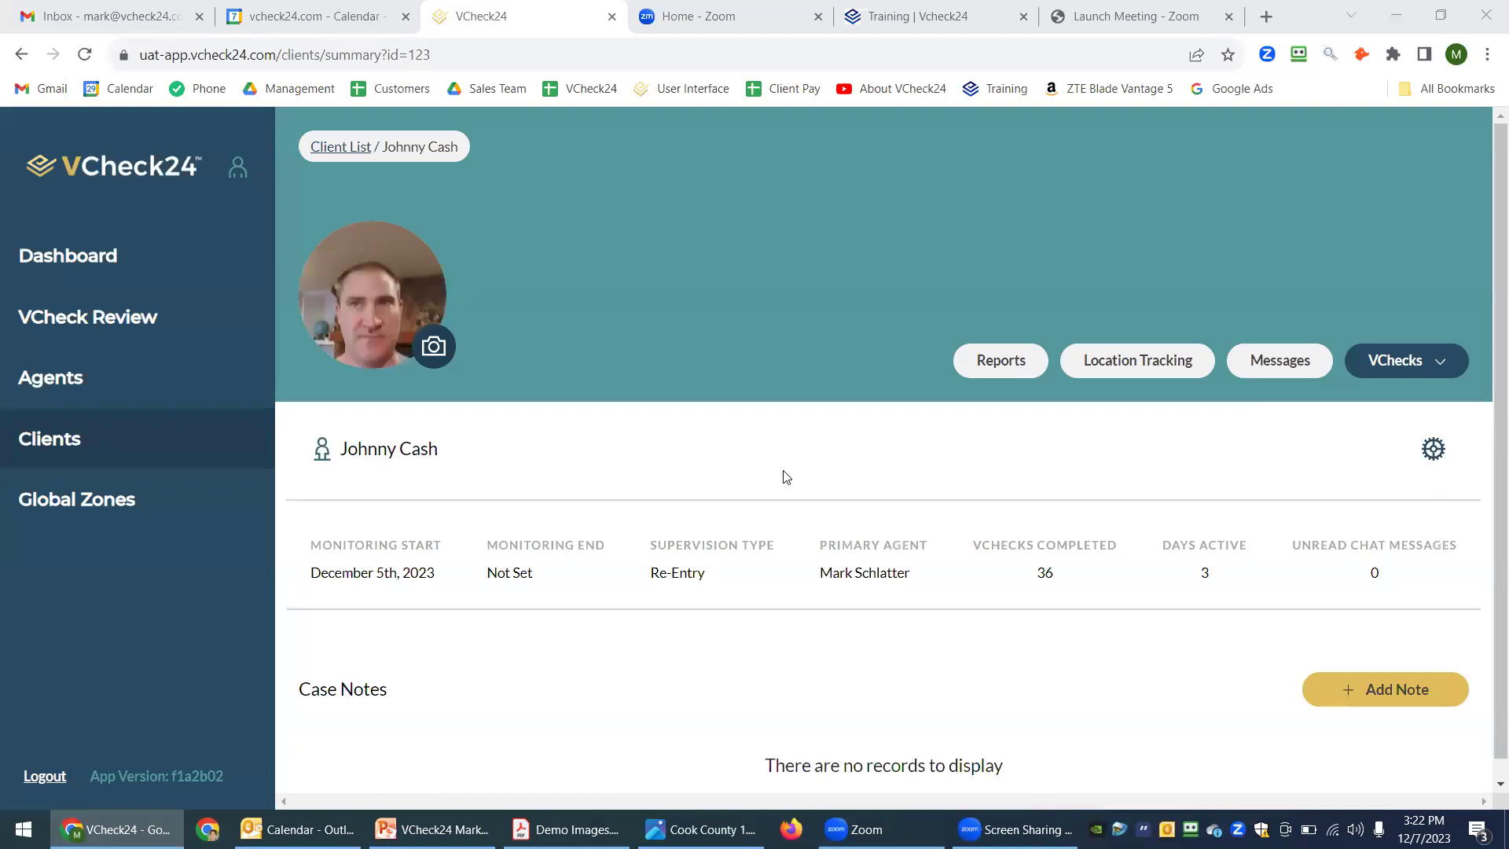
click(1396, 361)
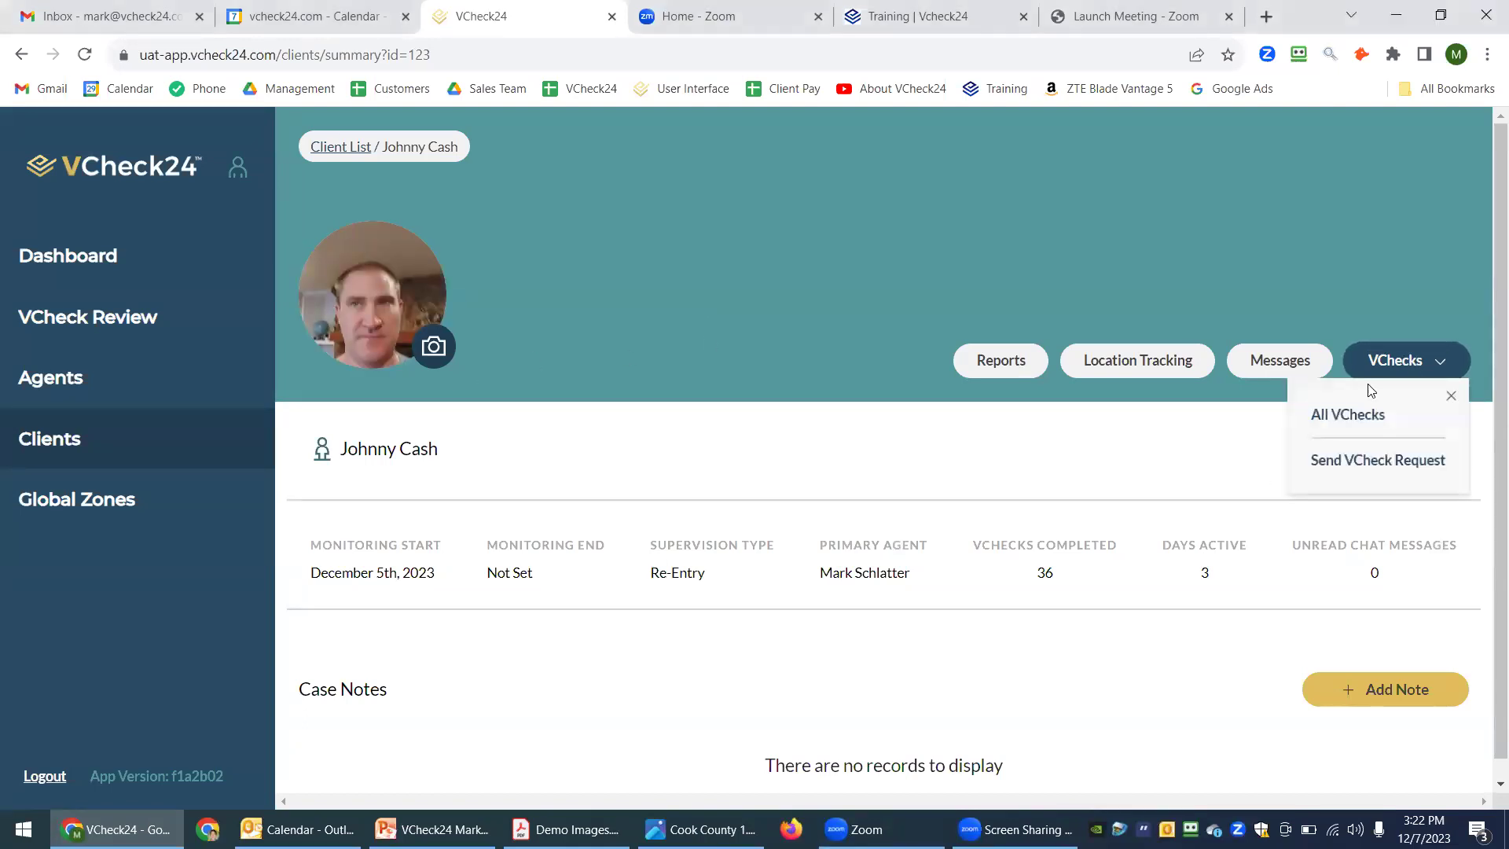
click(1340, 415)
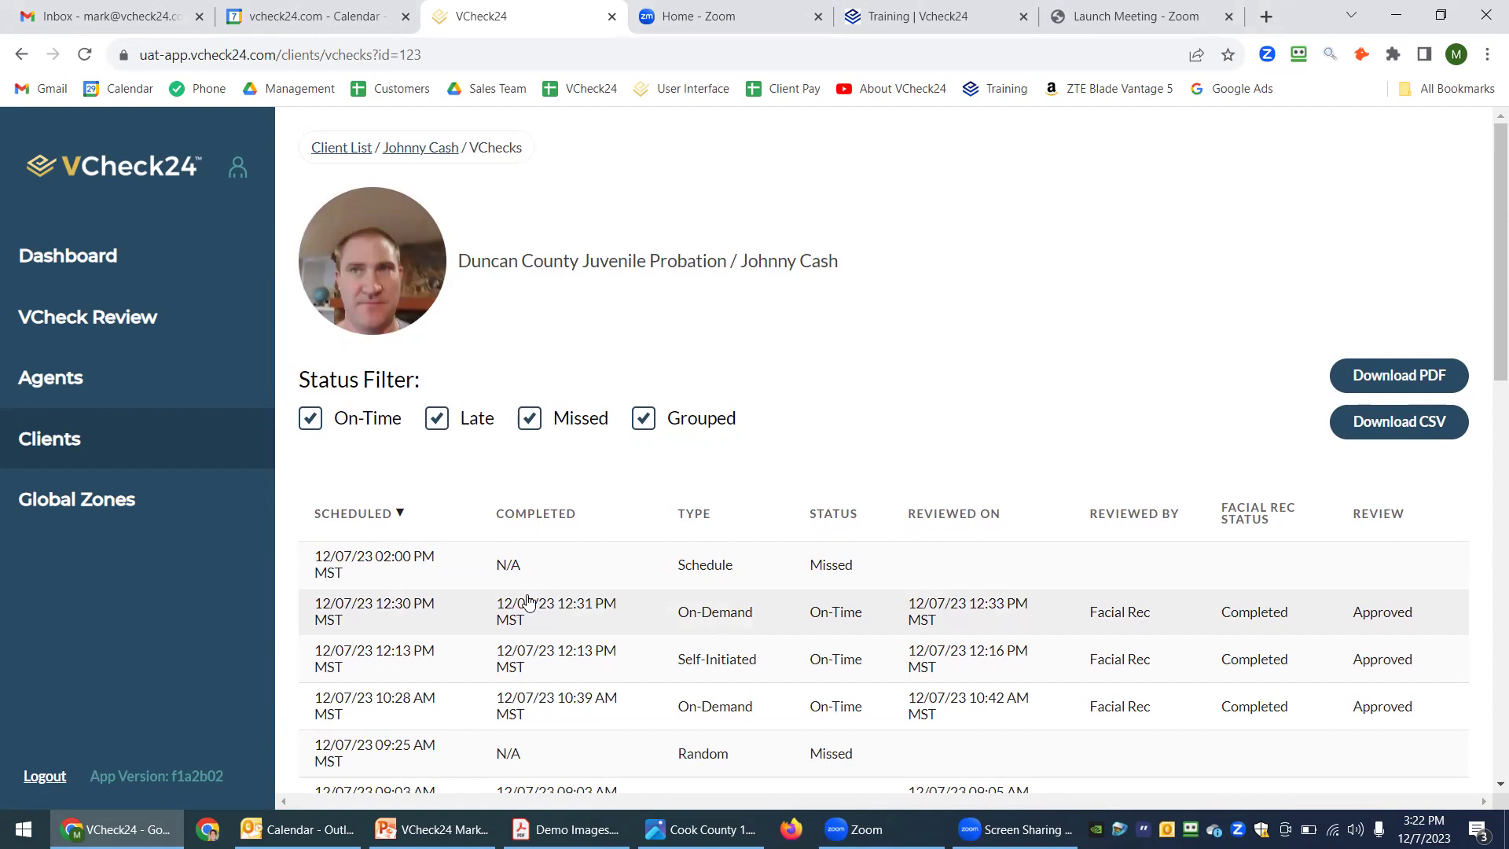
- Play the video of the On-Demand VCheck completed 12/07/23 at 12:31 PM and view its playback options, closing the record when done
click(519, 601)
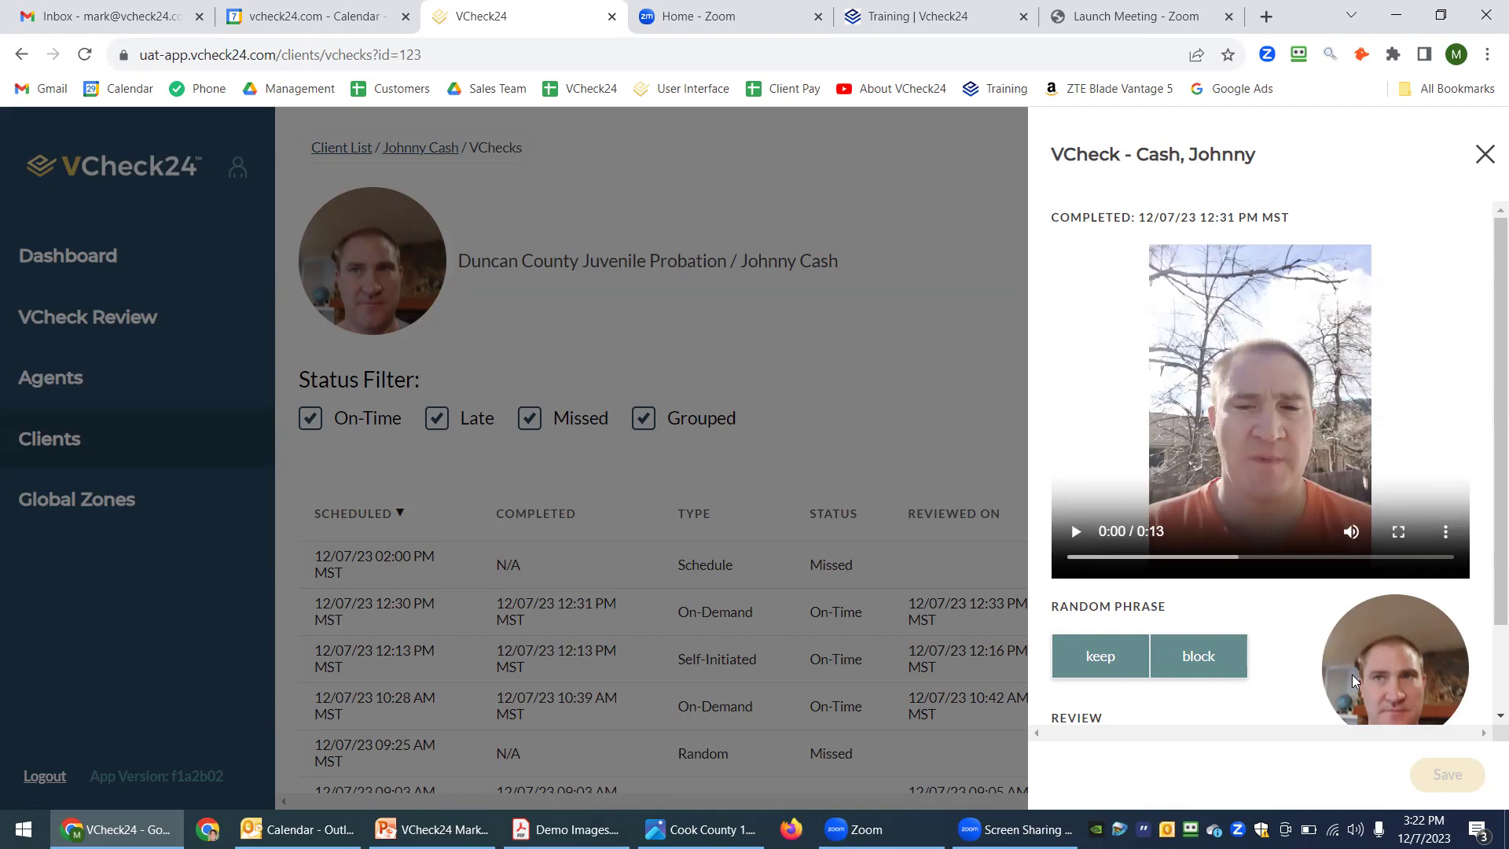
click(1075, 540)
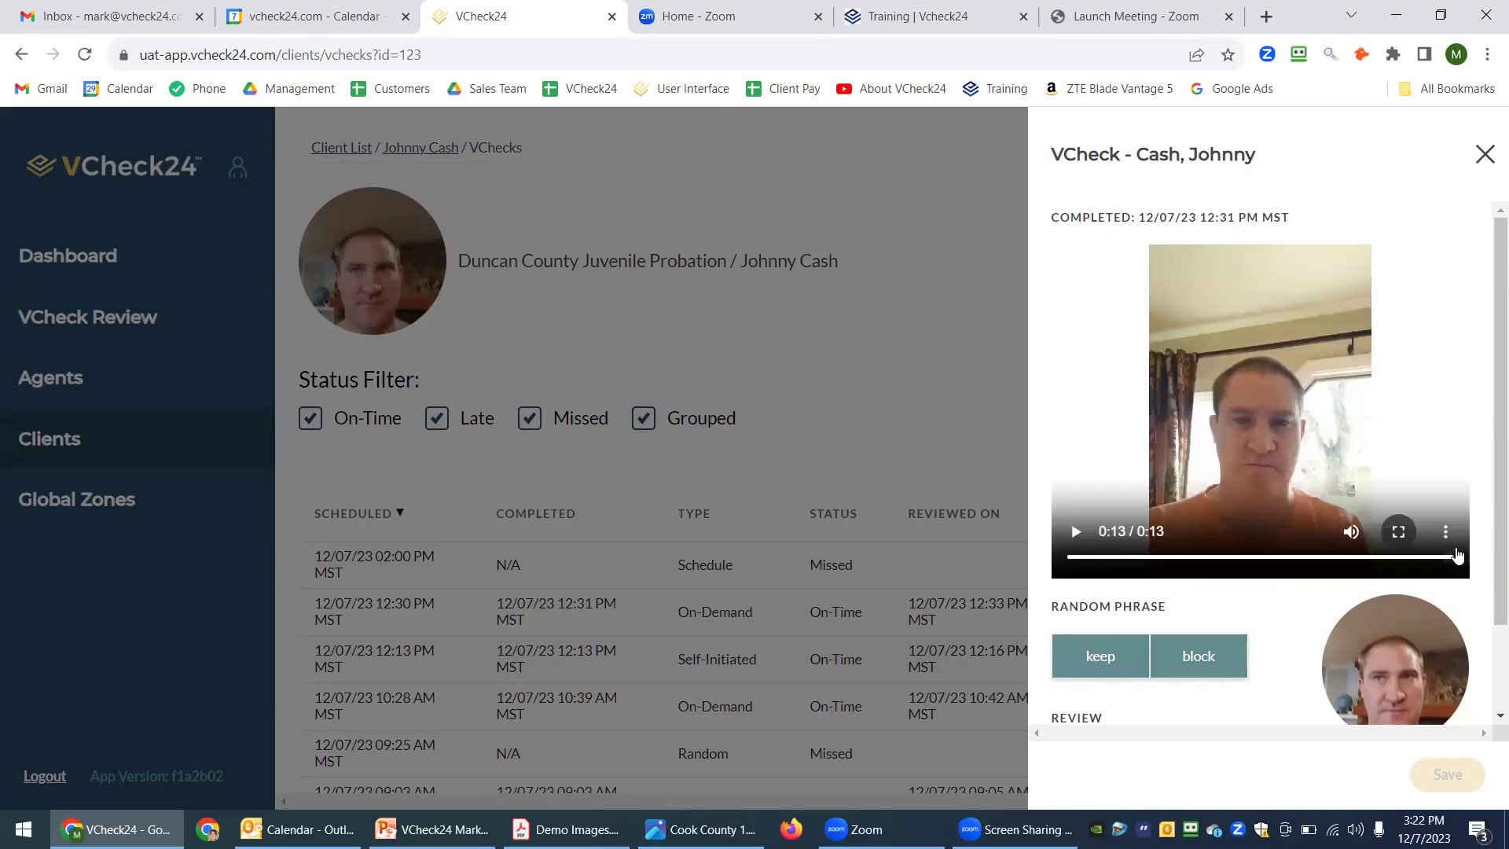
click(1450, 532)
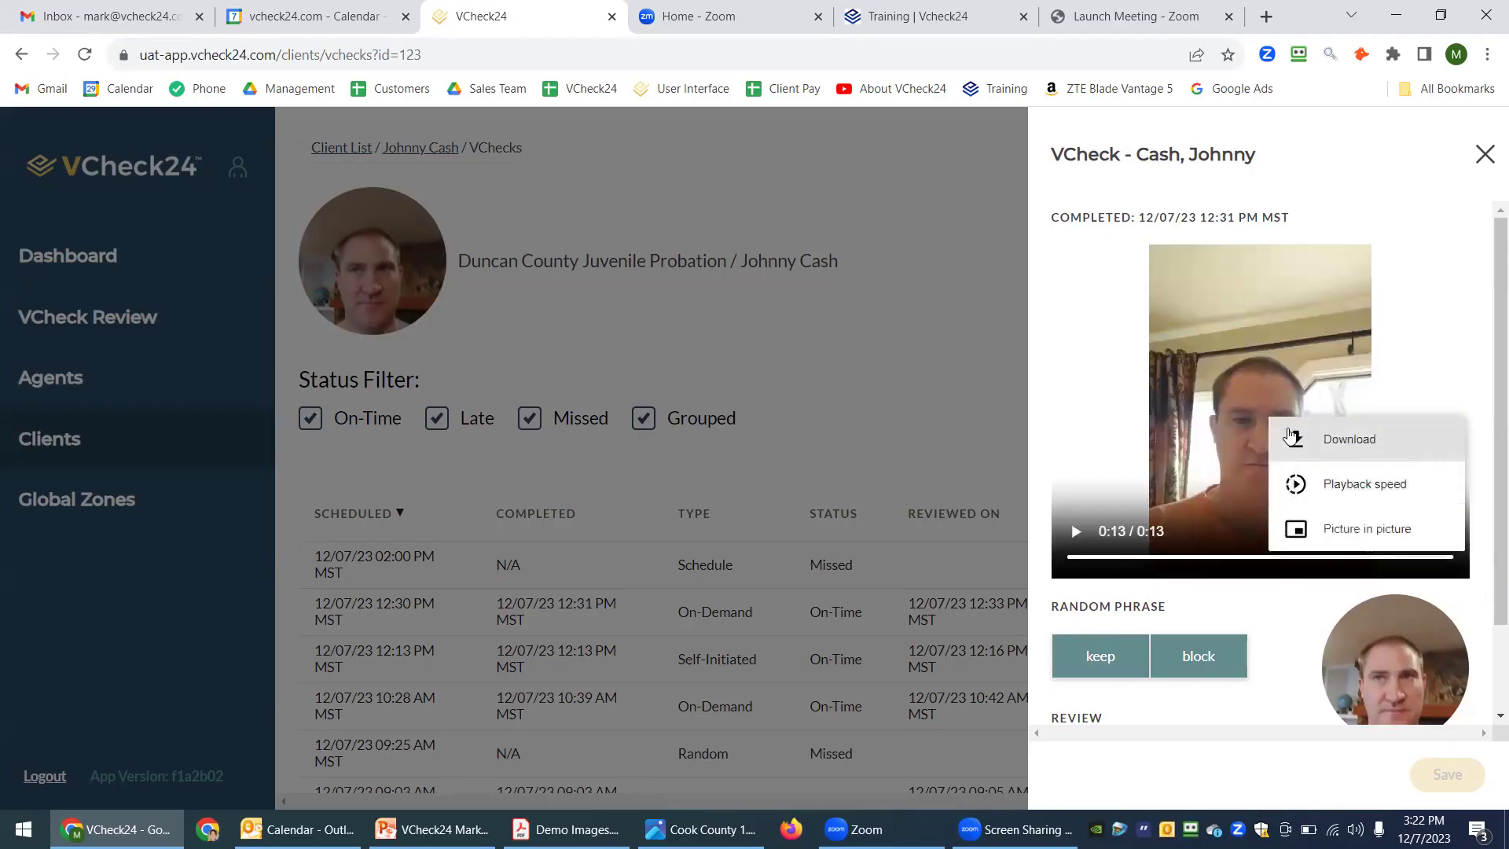
click(1487, 160)
click(1488, 160)
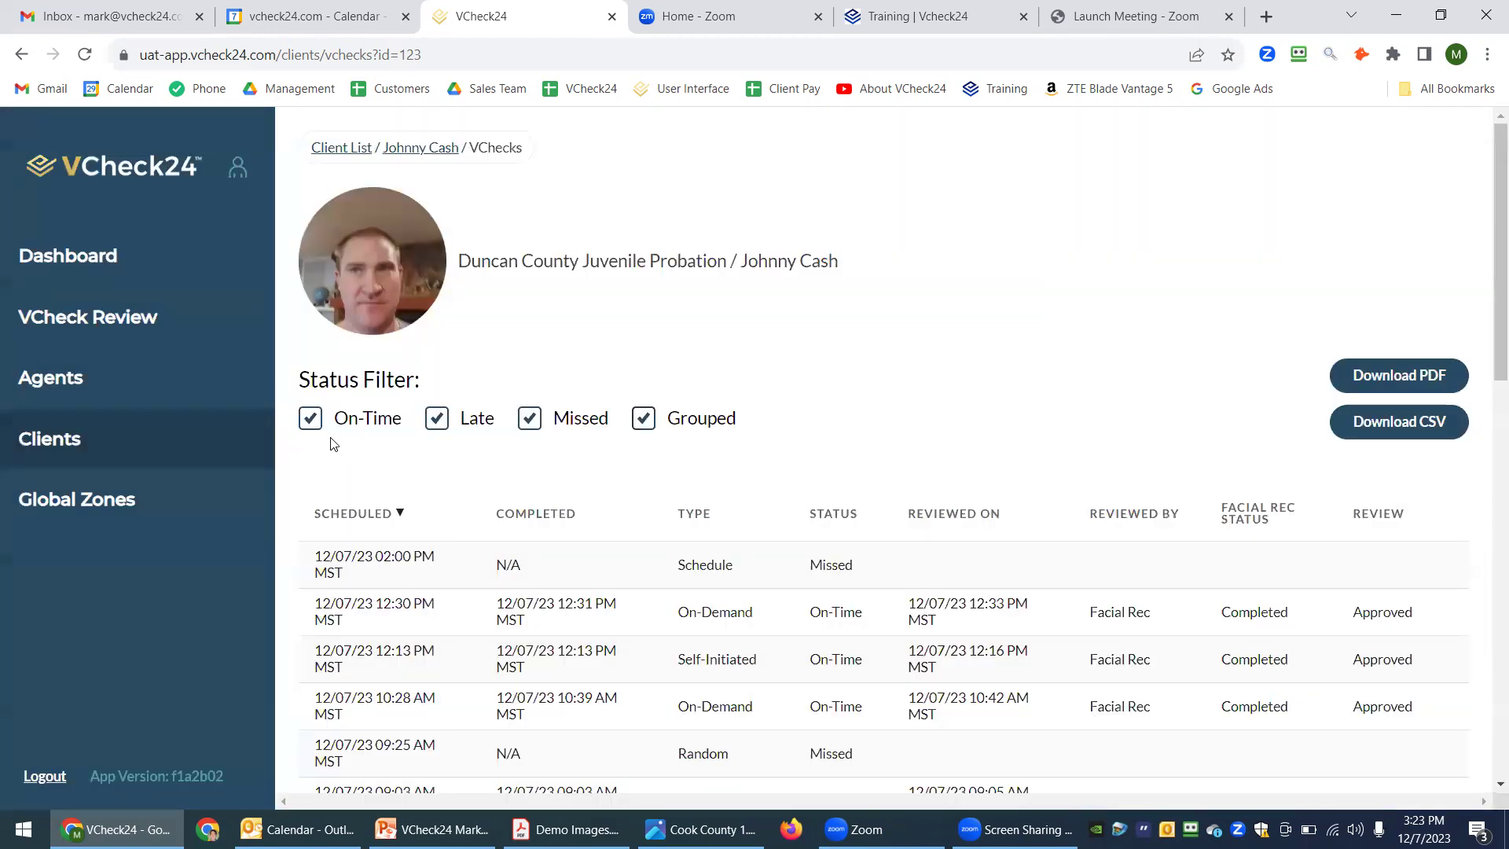
- Filter the VCheck list to Missed only and preview its PDF report without saving it
click(309, 421)
click(437, 420)
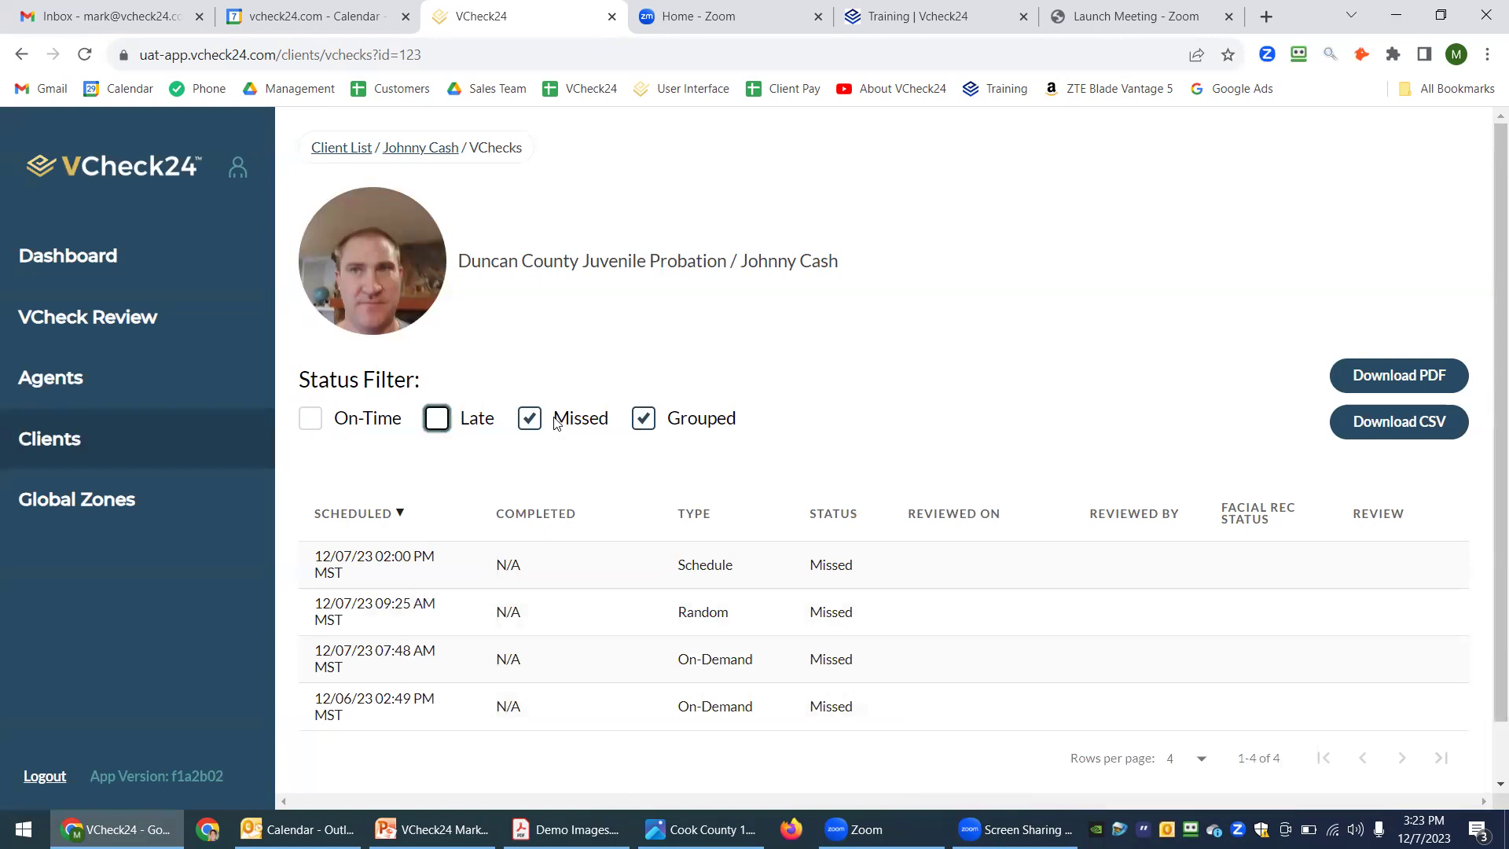
click(643, 420)
click(1441, 387)
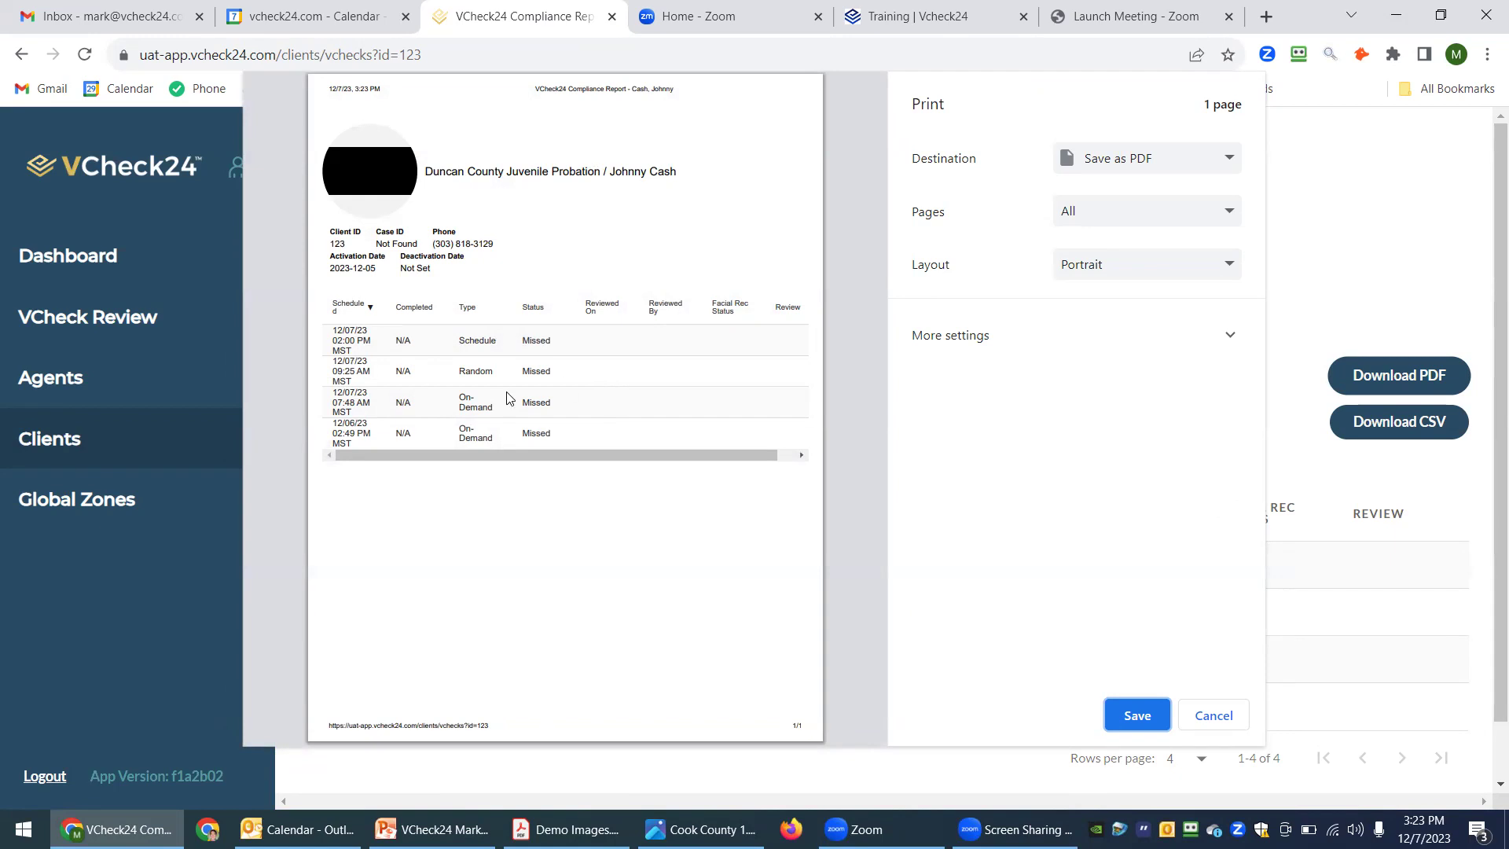
click(1214, 715)
- Open the client's location tracking map in full screen and examine the zones at local and national scale
click(453, 151)
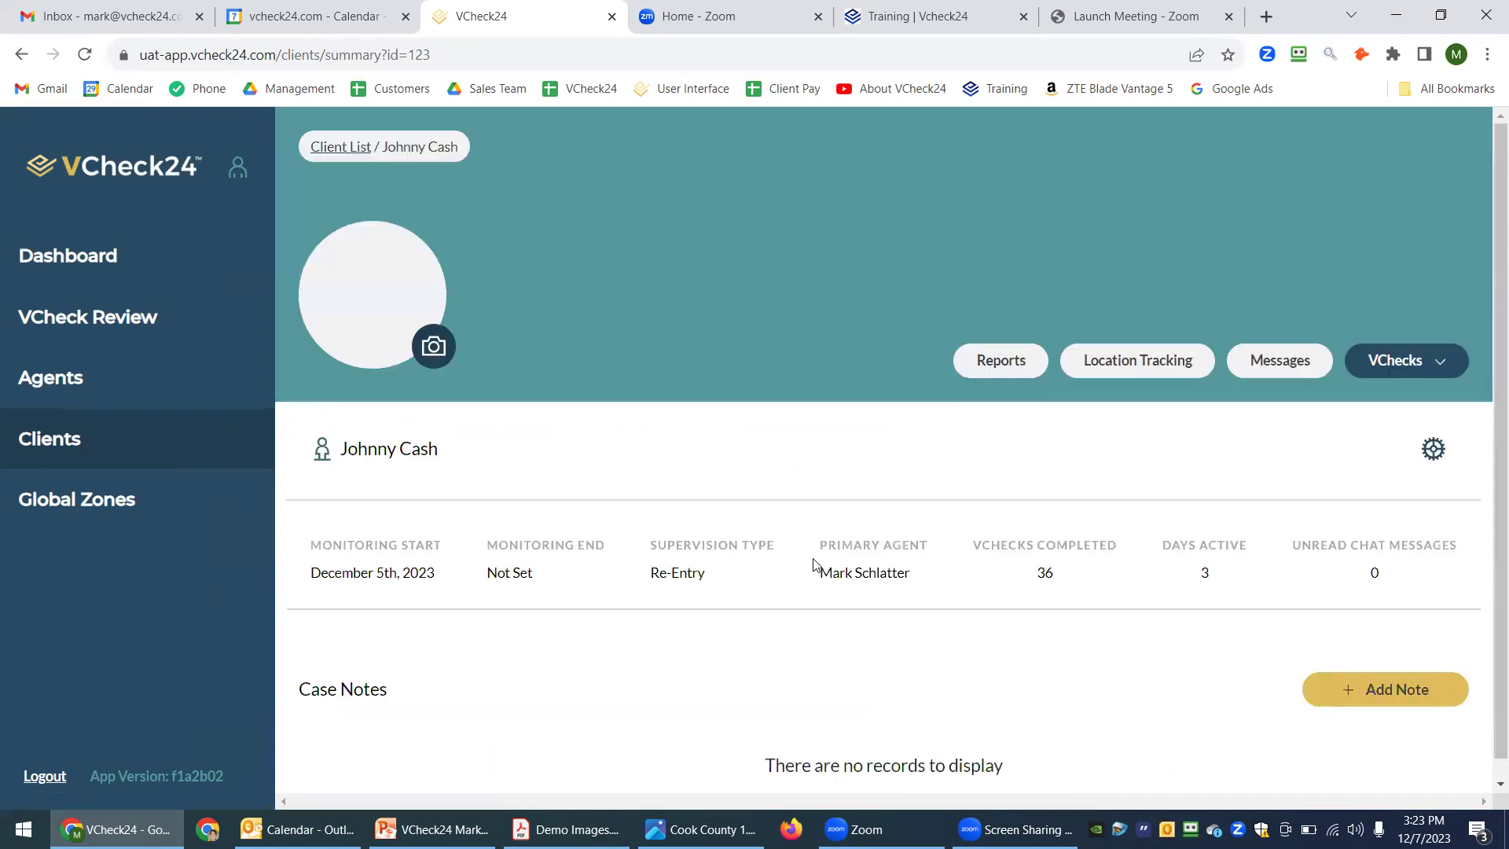
click(1169, 365)
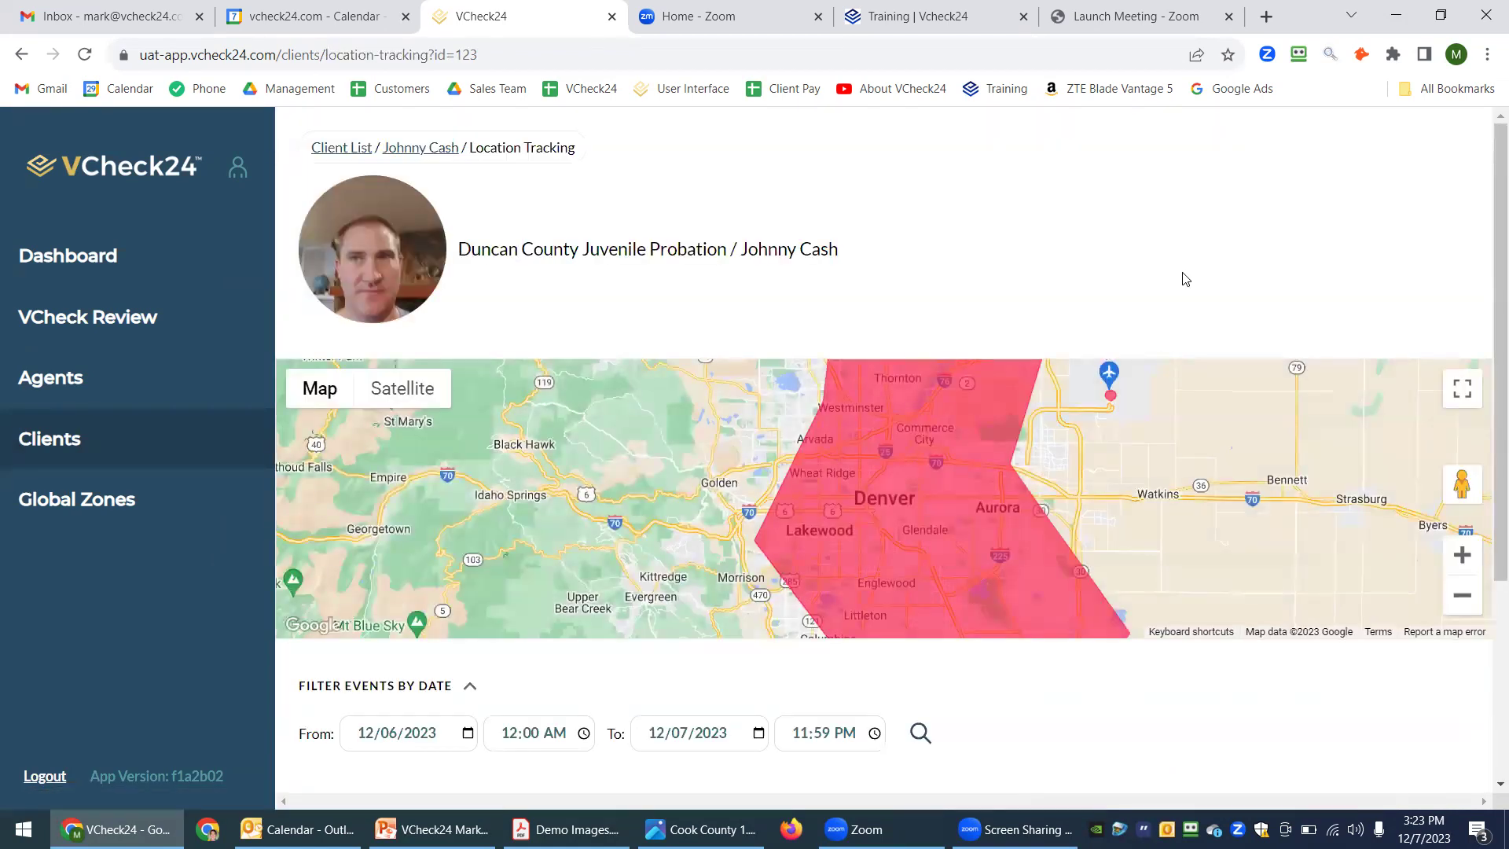
click(1463, 390)
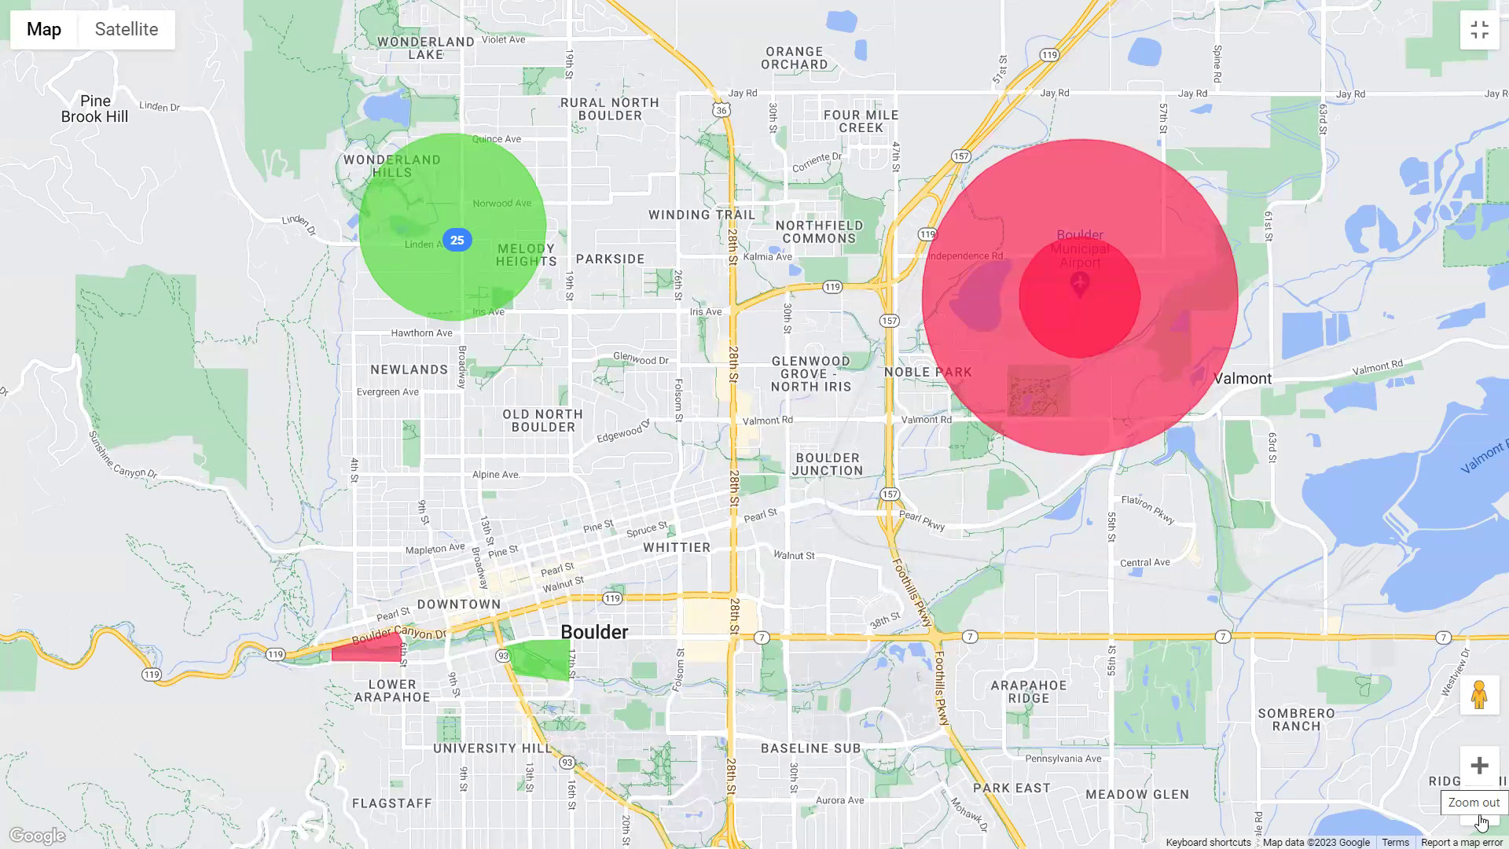
click(1479, 818)
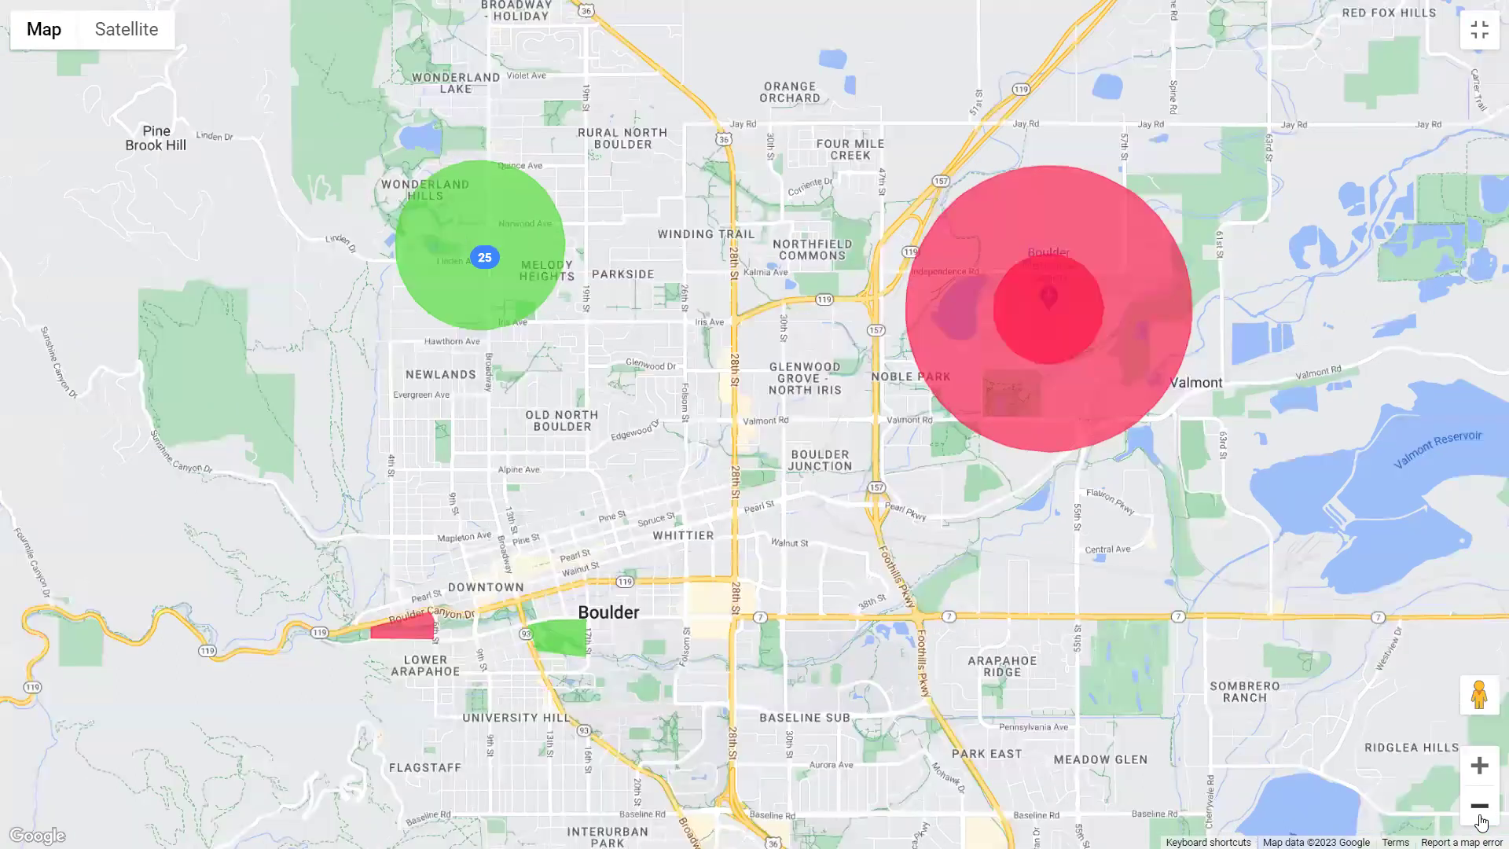
click(1479, 819)
click(1479, 818)
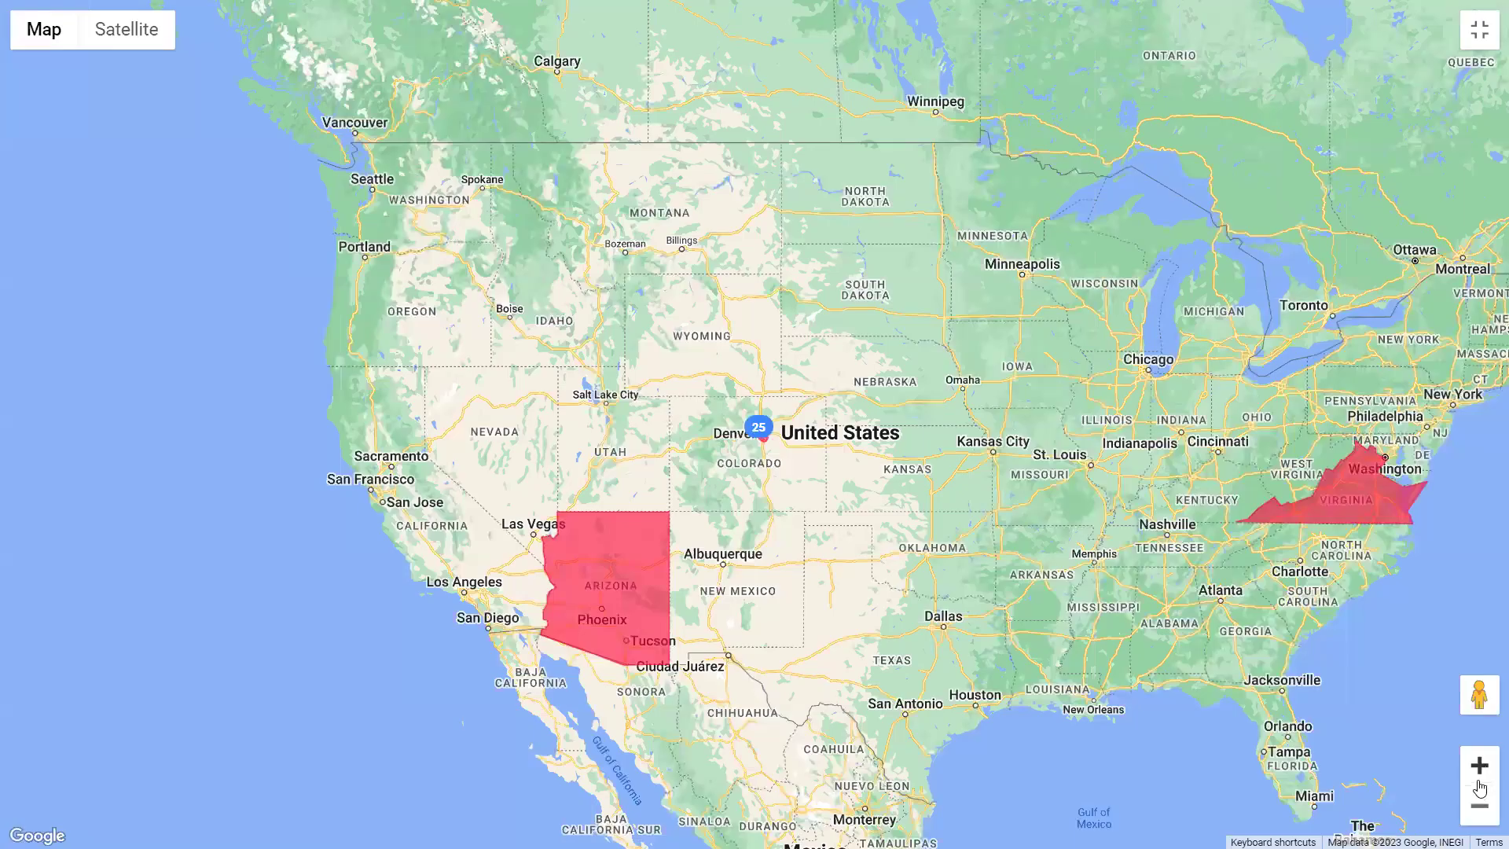
click(1479, 766)
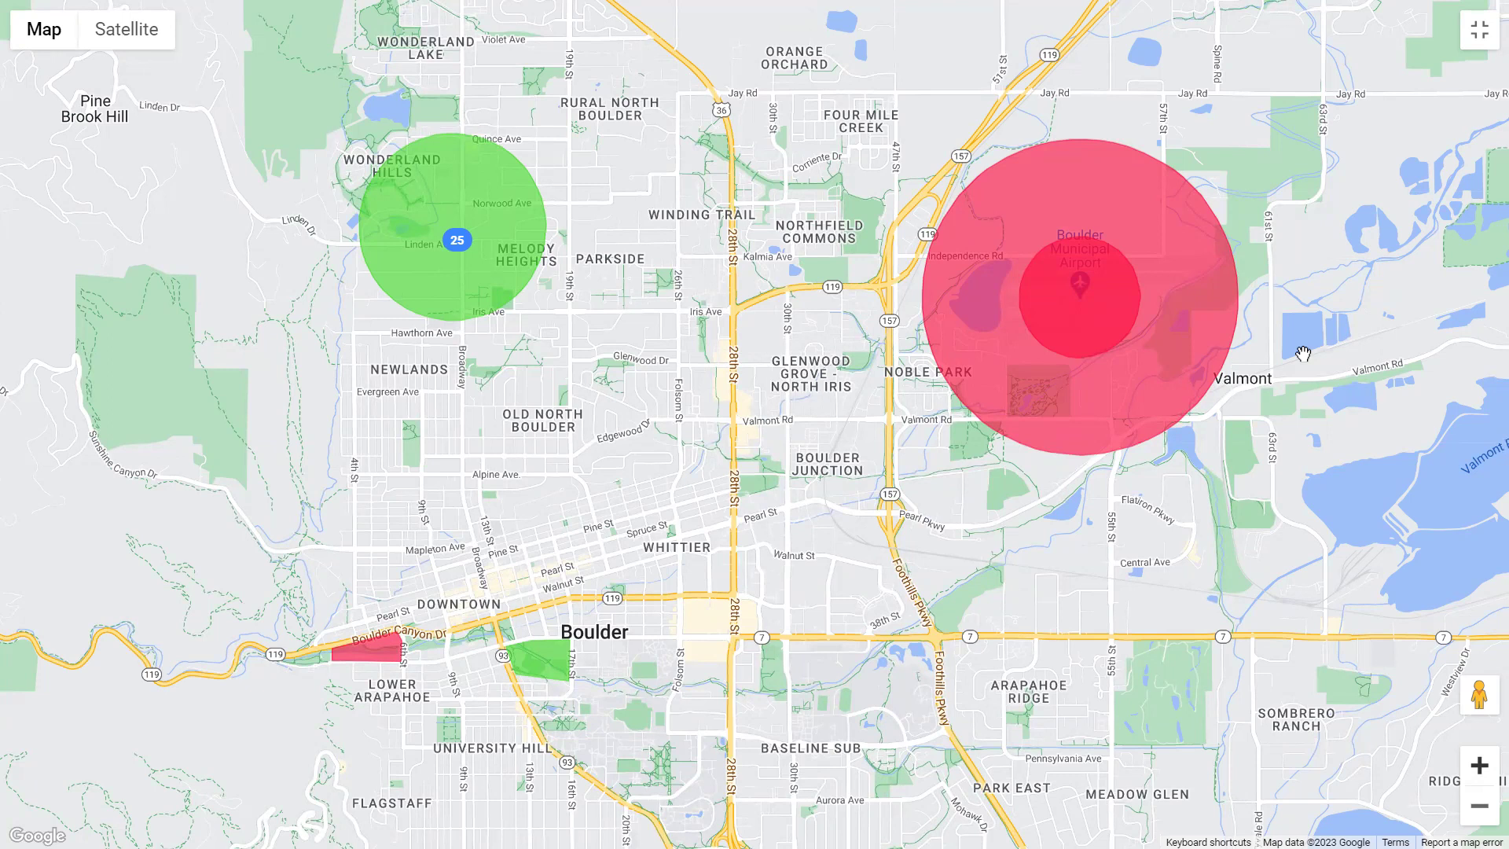
- Expand the location cluster in the green zone near Wonderland Hills into individual points, examine them, and leave the full-screen map
drag(956, 437, 976, 437)
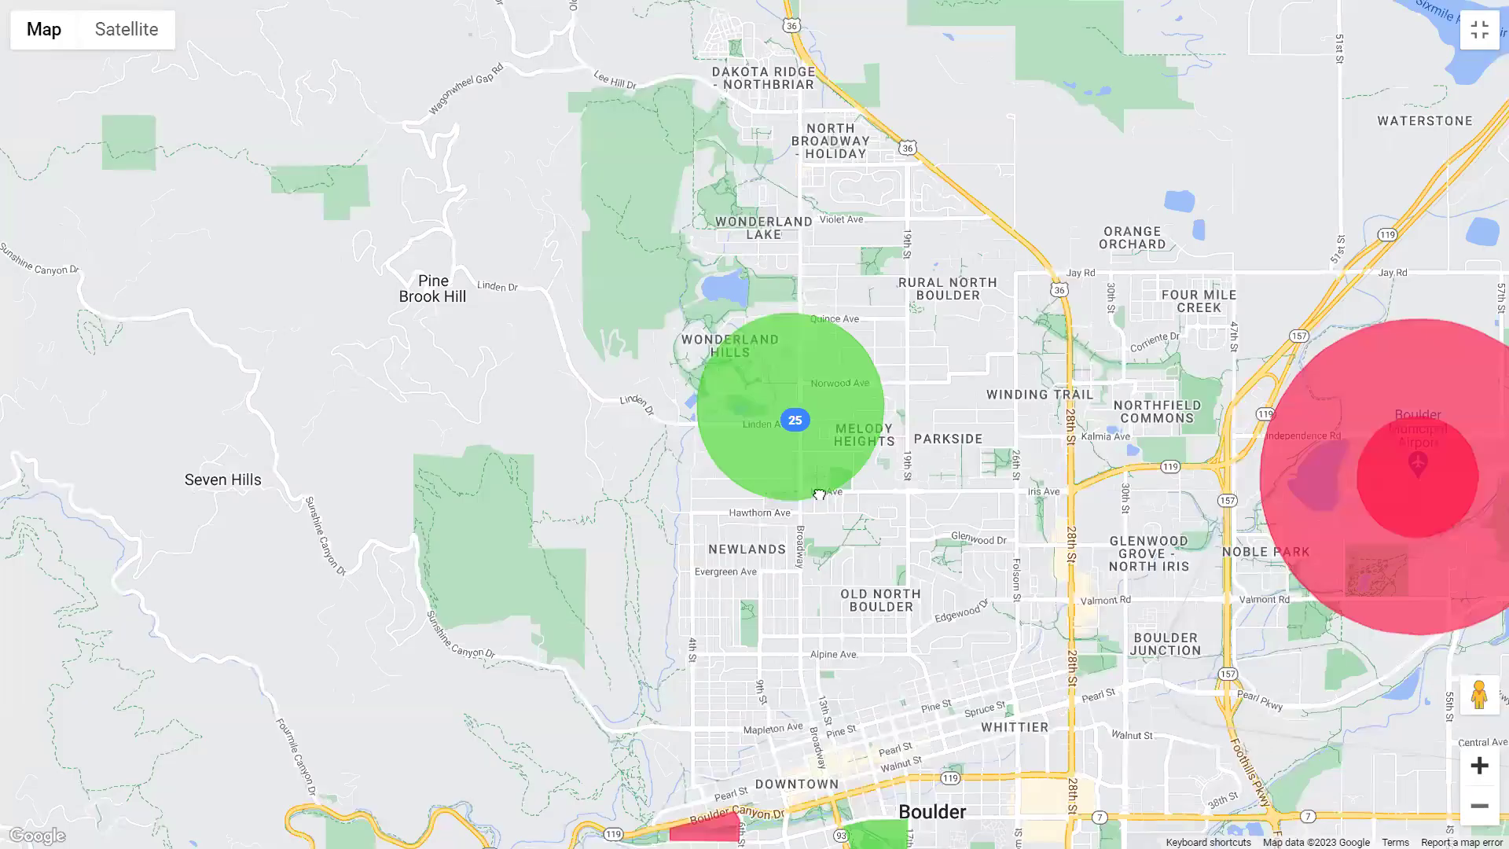
click(794, 420)
click(1478, 767)
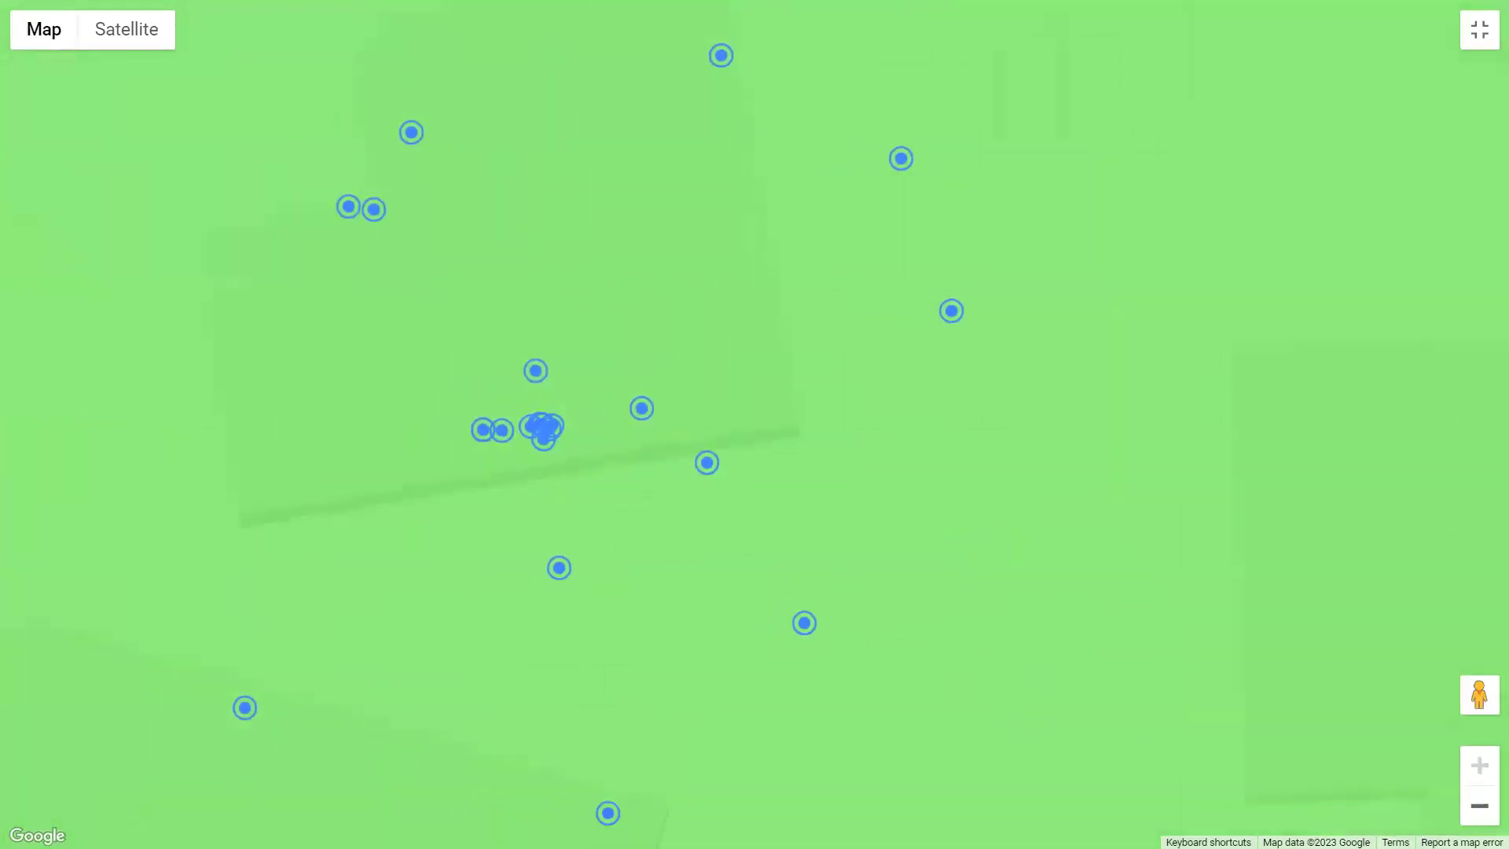
click(1471, 805)
click(1471, 804)
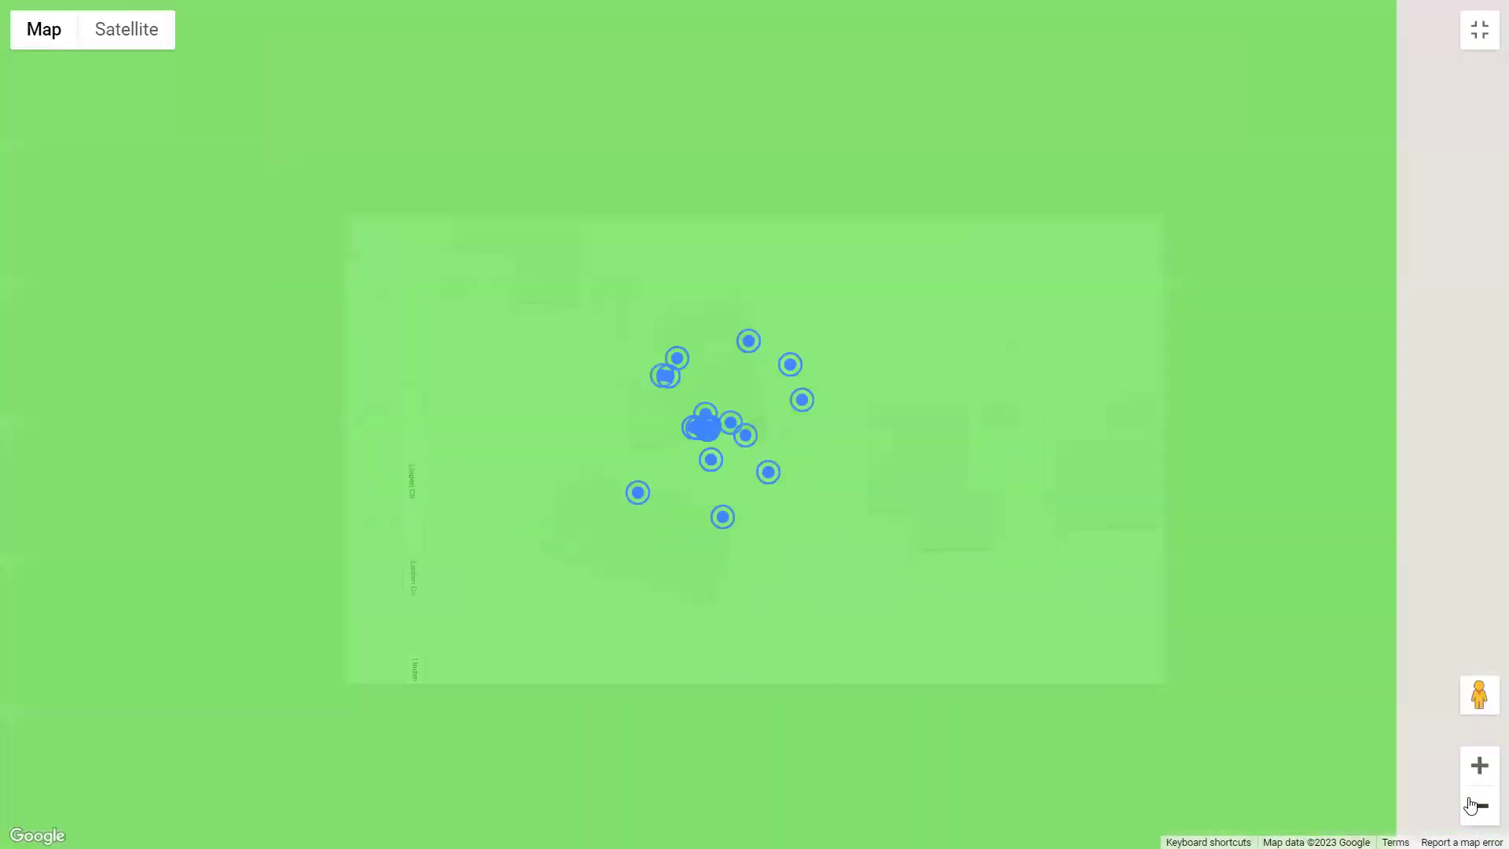
click(1471, 805)
click(1471, 805)
click(1471, 805)
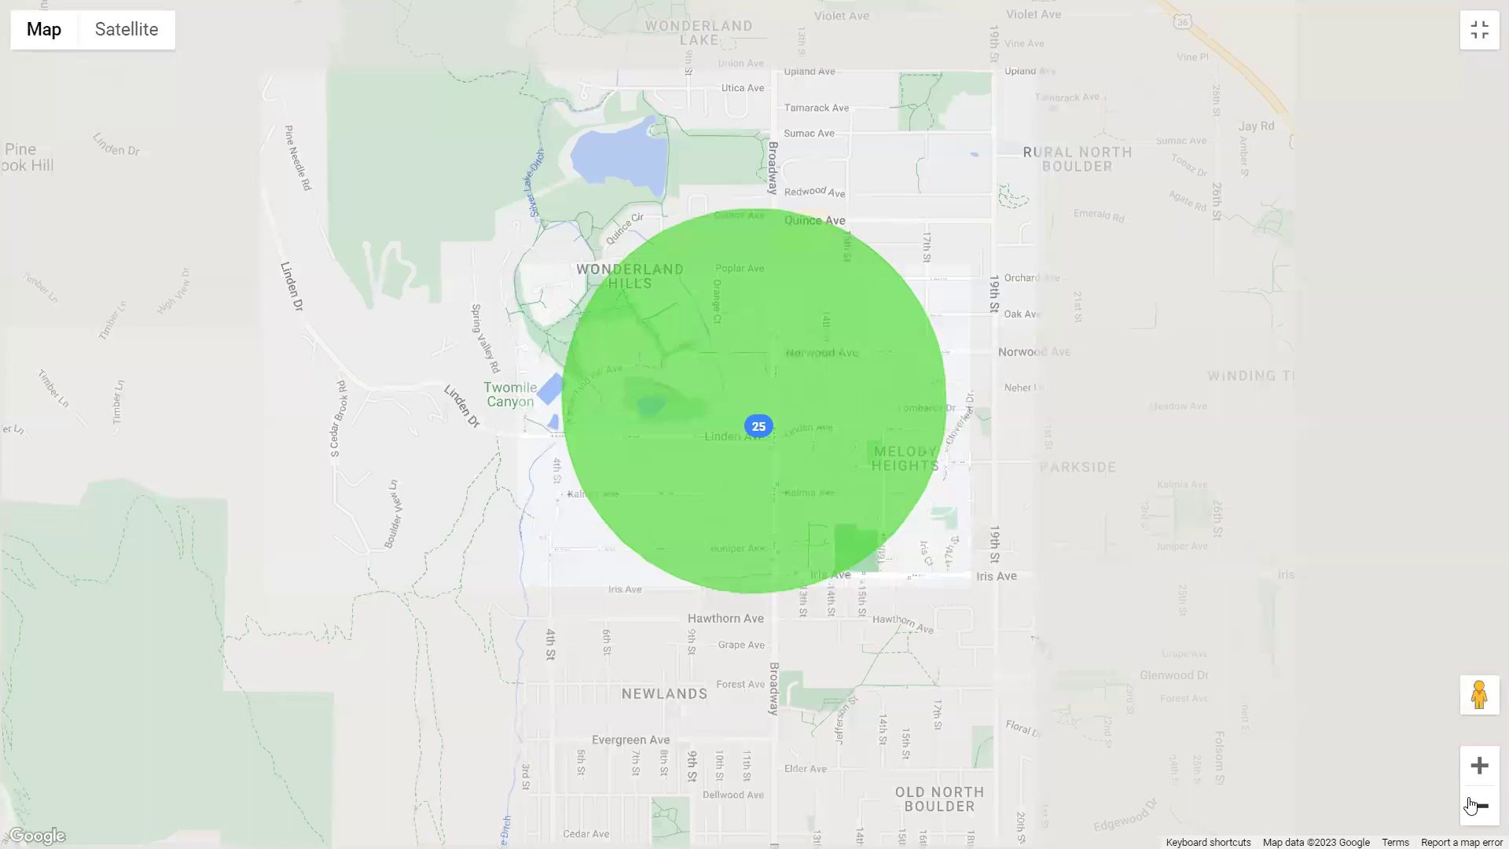
click(1471, 804)
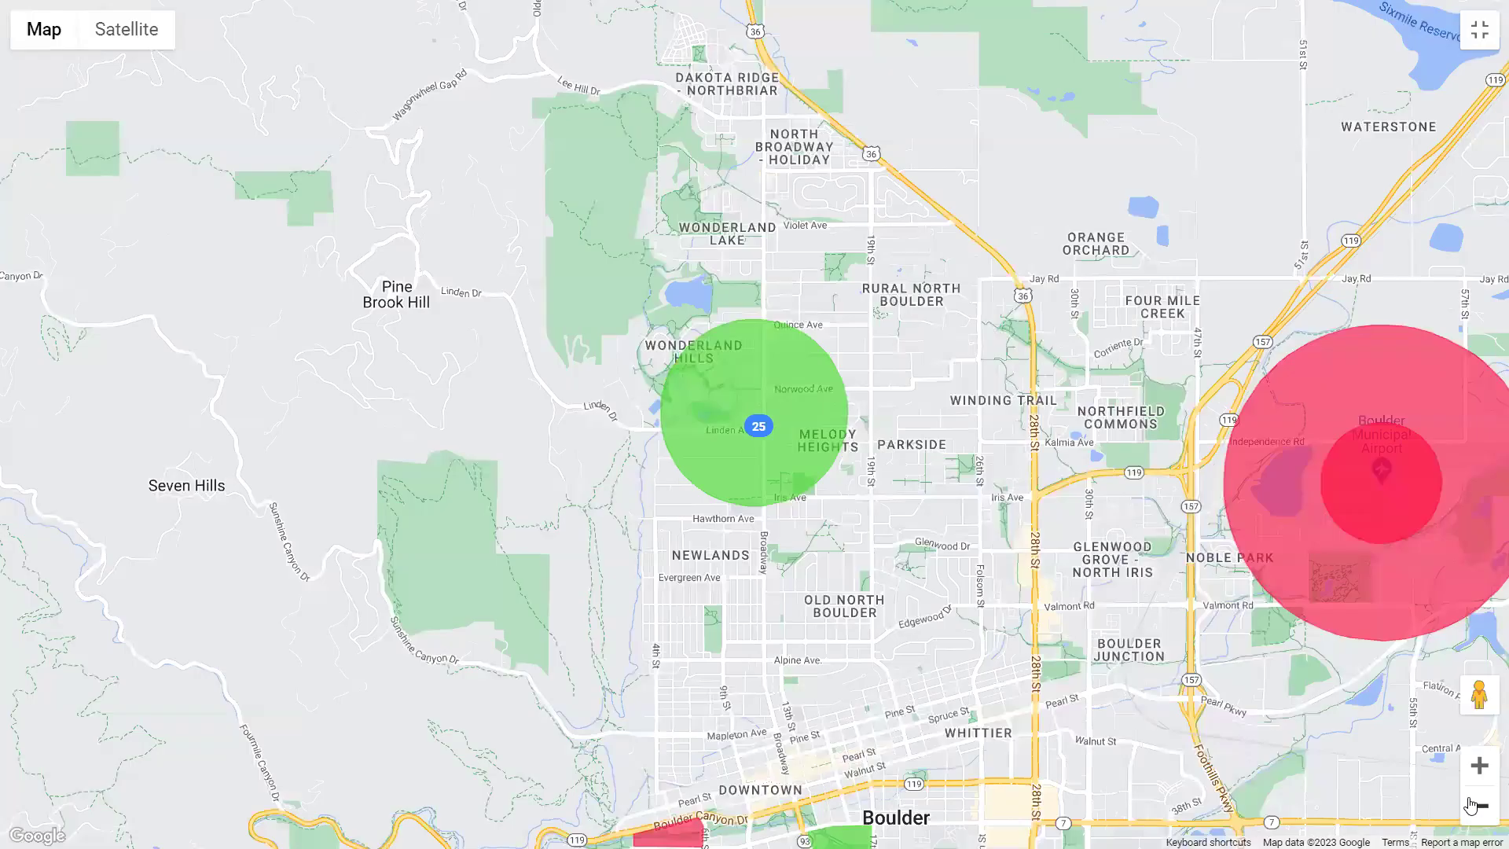
click(1471, 31)
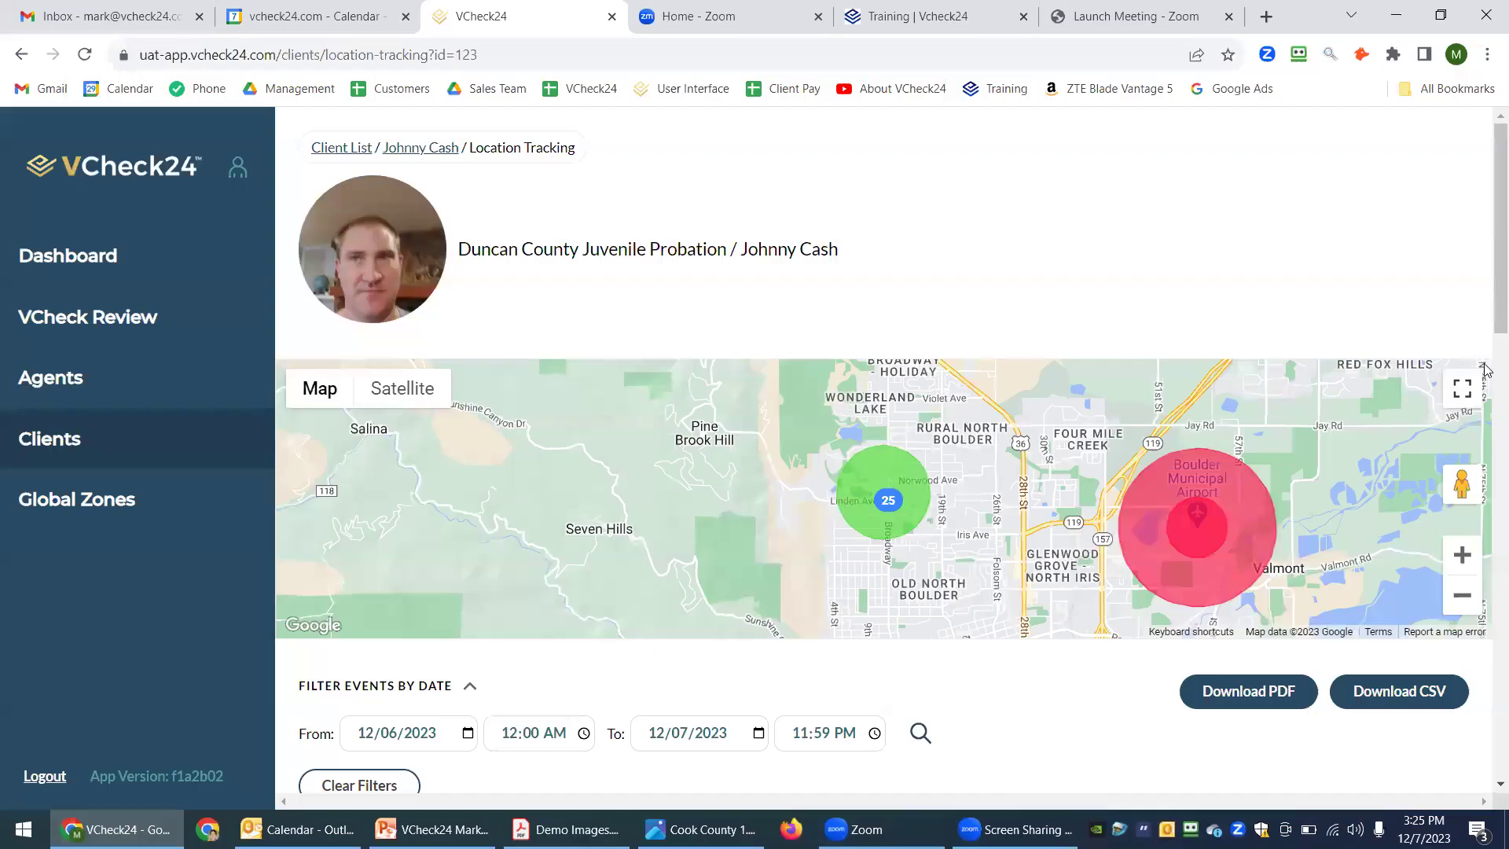
- Set the start of the location event filter to 12/06/2023 at 09:00 AM
scroll(1485, 369, down, 5)
scroll(694, 505, up, 2)
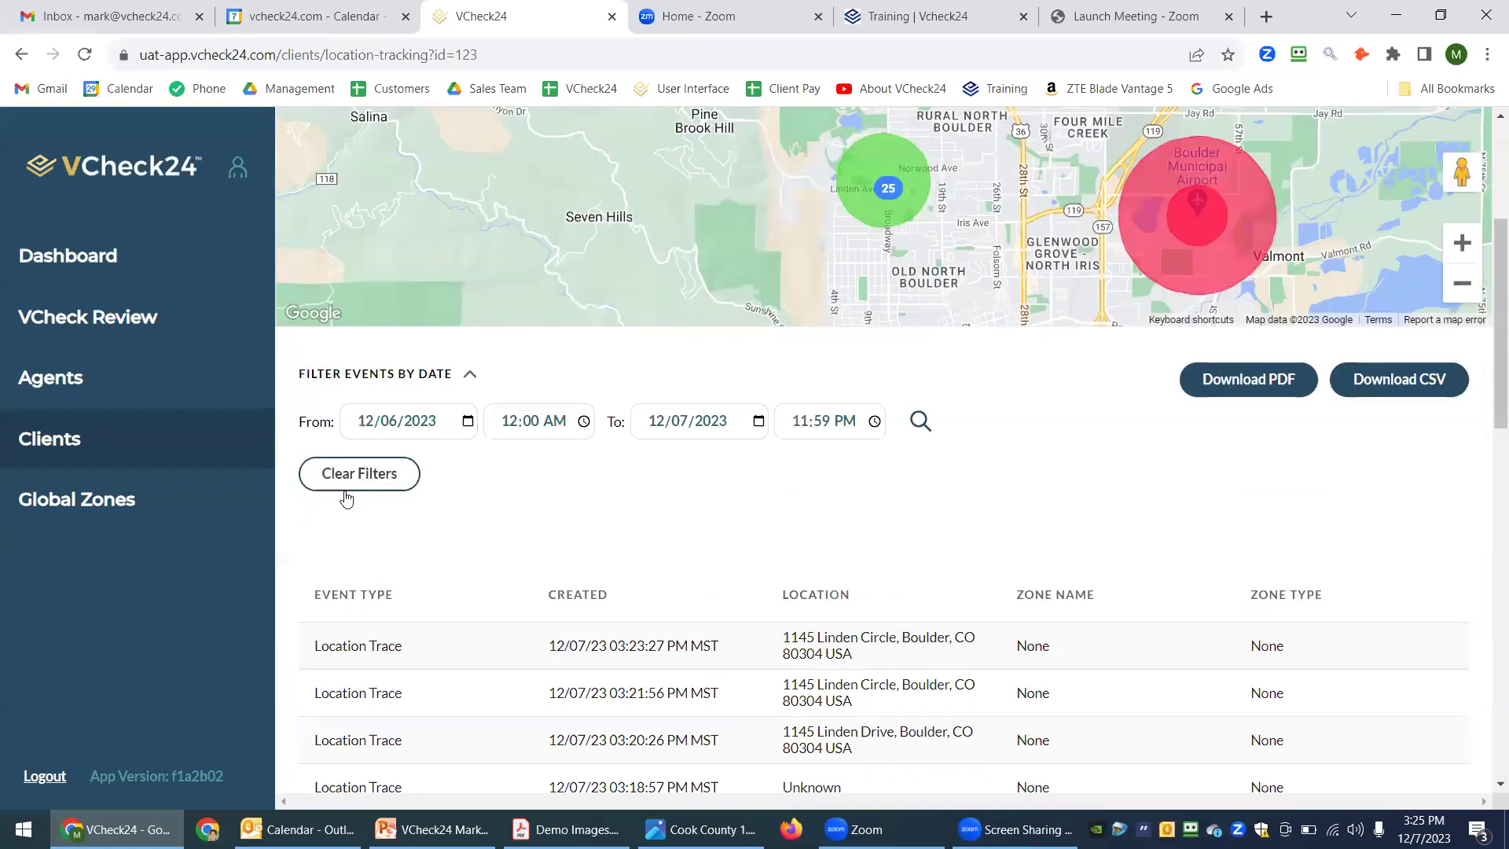
click(468, 422)
click(679, 513)
click(511, 423)
text(9)
- Set the end of the event filter to 12/06/2023 at 09:20 AM and search for the matching location events
click(759, 422)
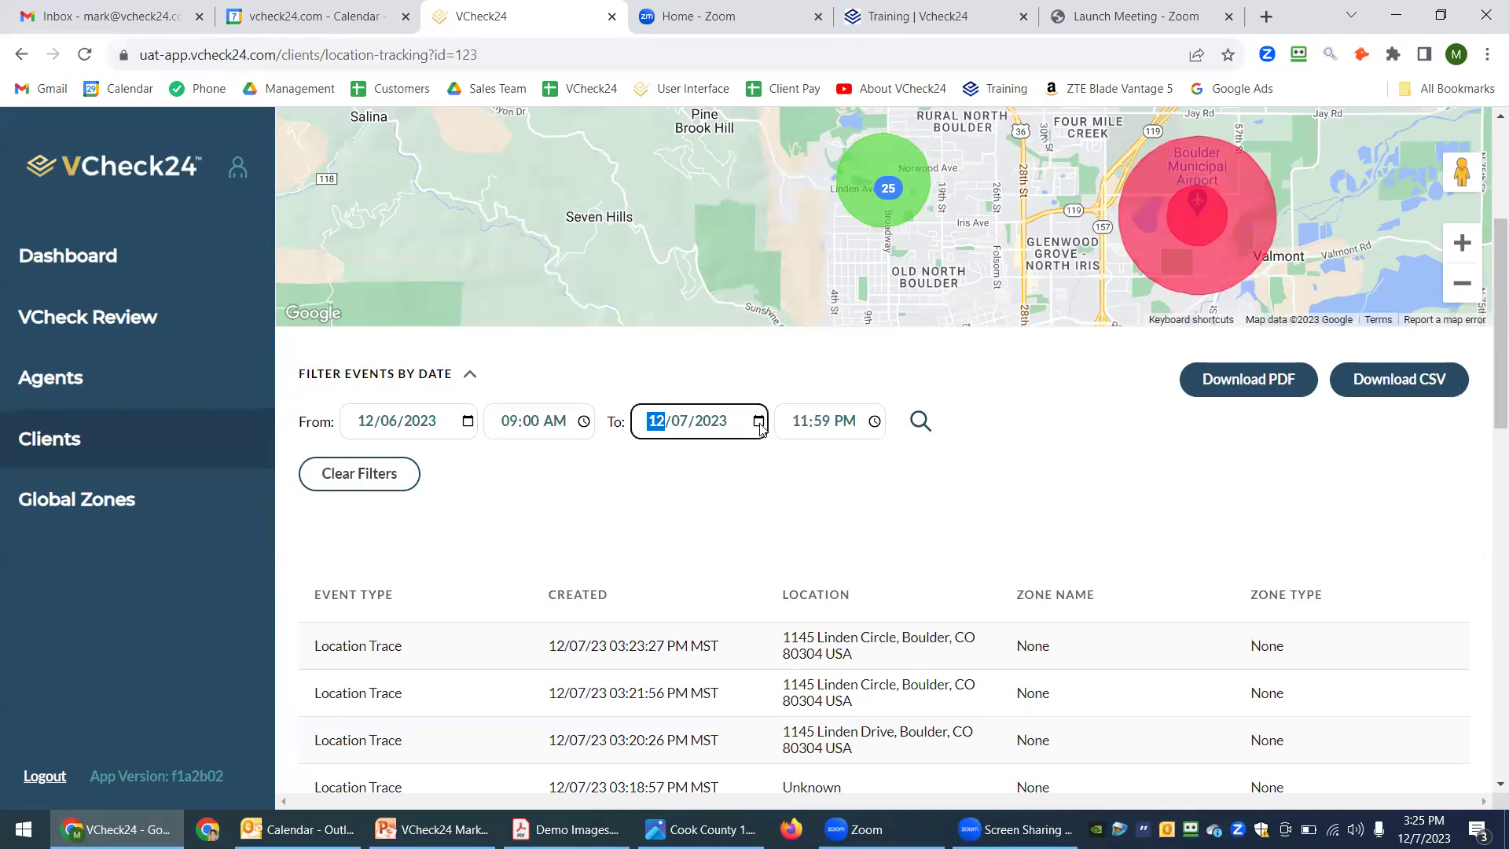
click(738, 553)
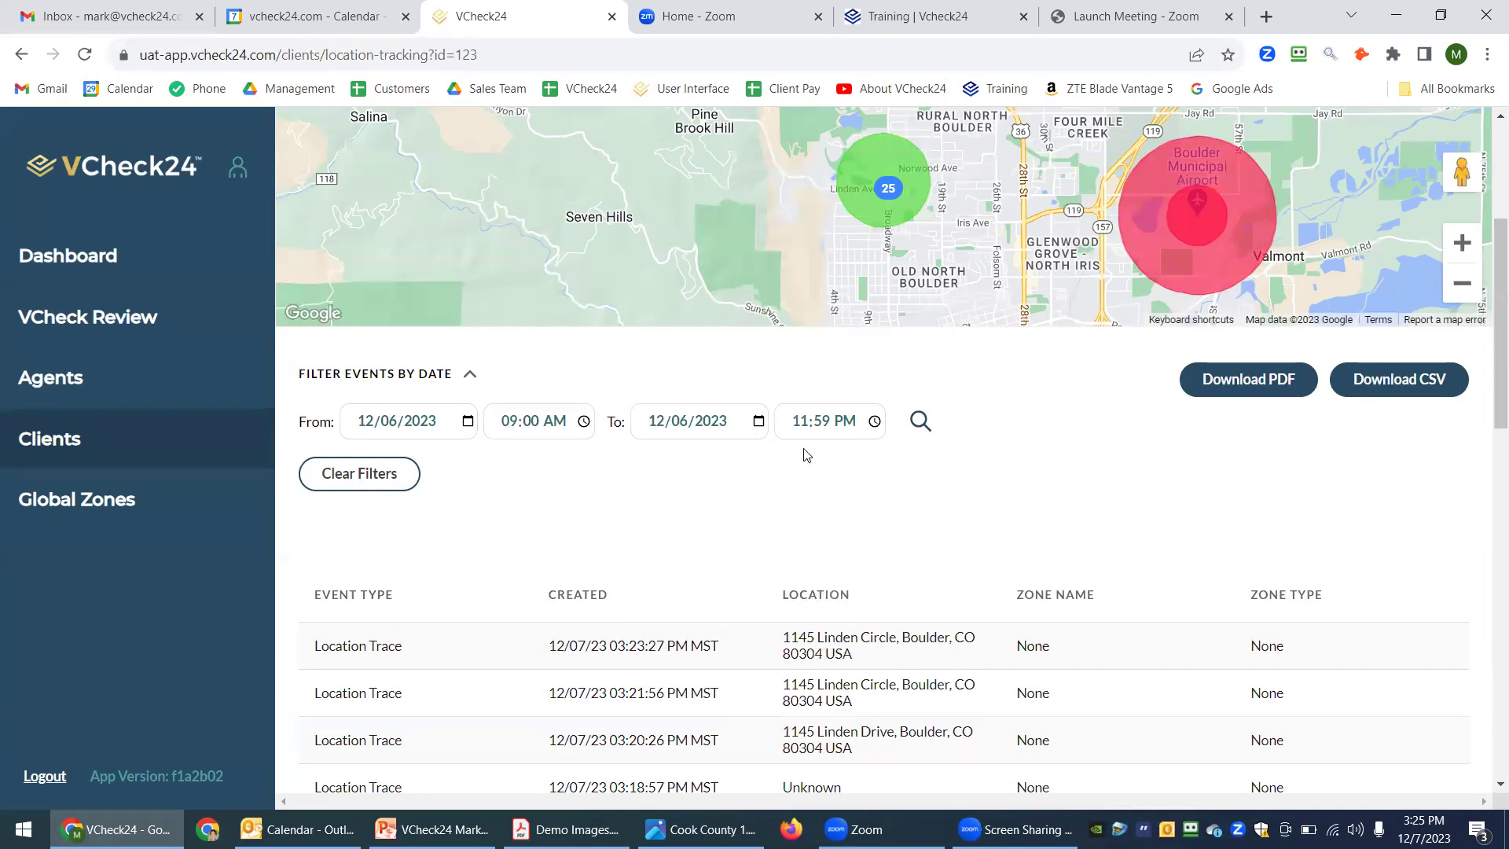
click(789, 428)
text(9)
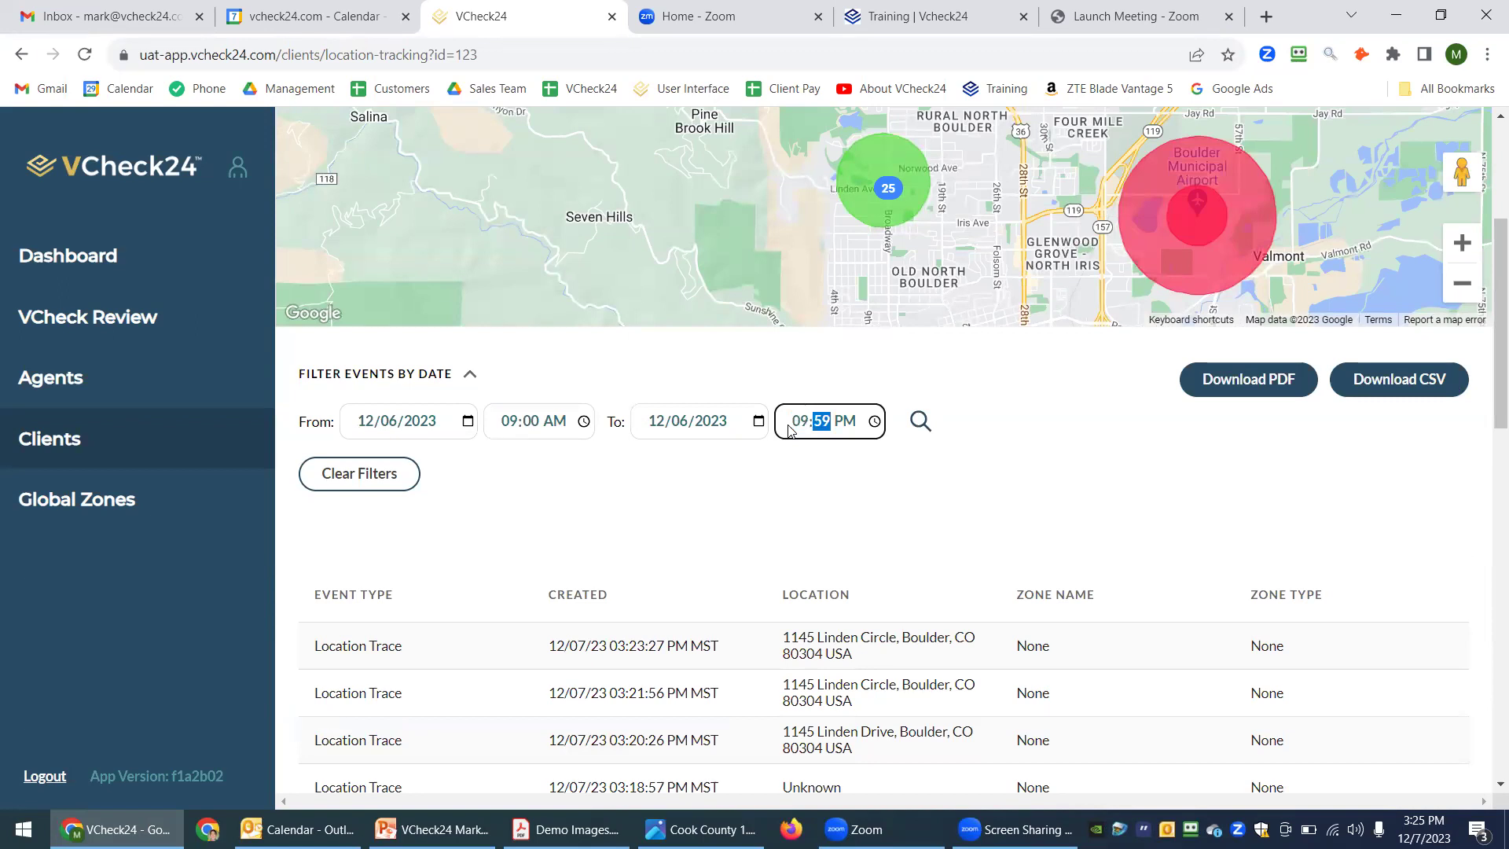
key(Right)
key(Left)
text(20a)
click(686, 499)
click(920, 421)
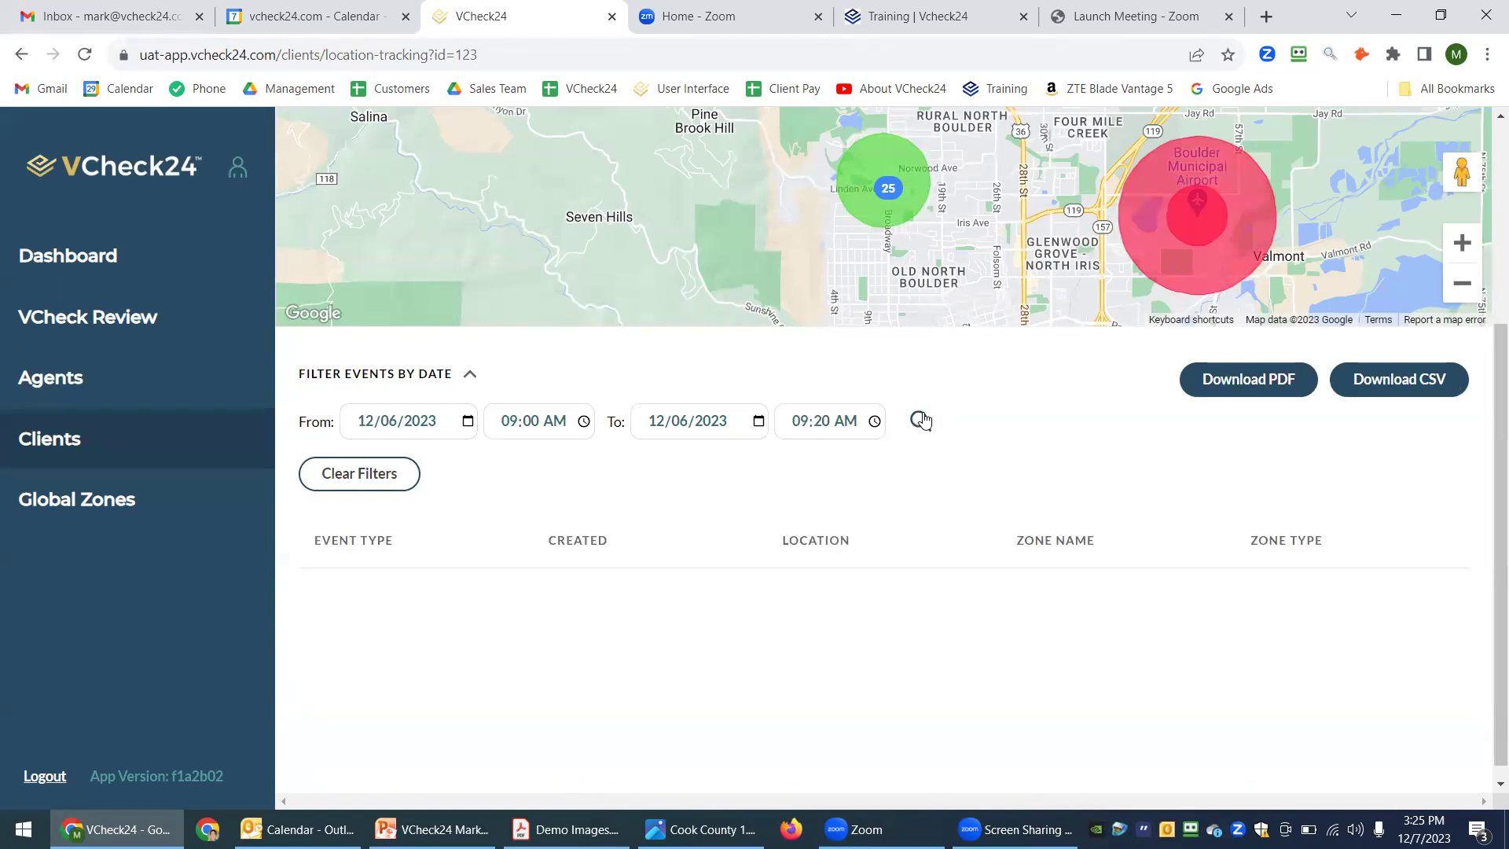
- Examine the filtered route from Boulder to the Lyons inclusion zone, including its trace points and zone-entry marker, on the full-screen map
scroll(1485, 272, up, 2)
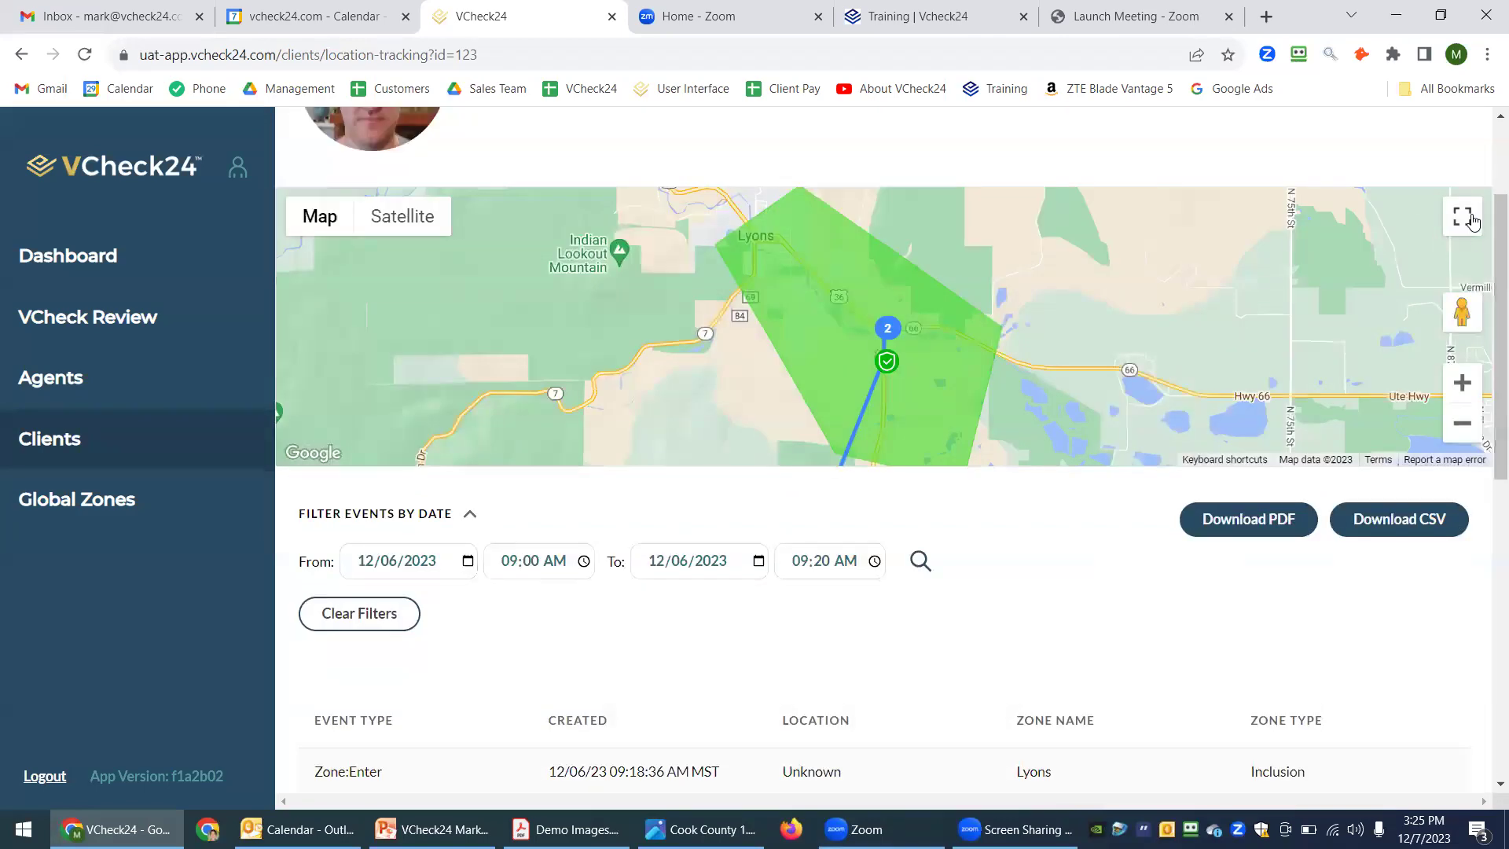
click(1470, 219)
click(1478, 807)
click(1478, 807)
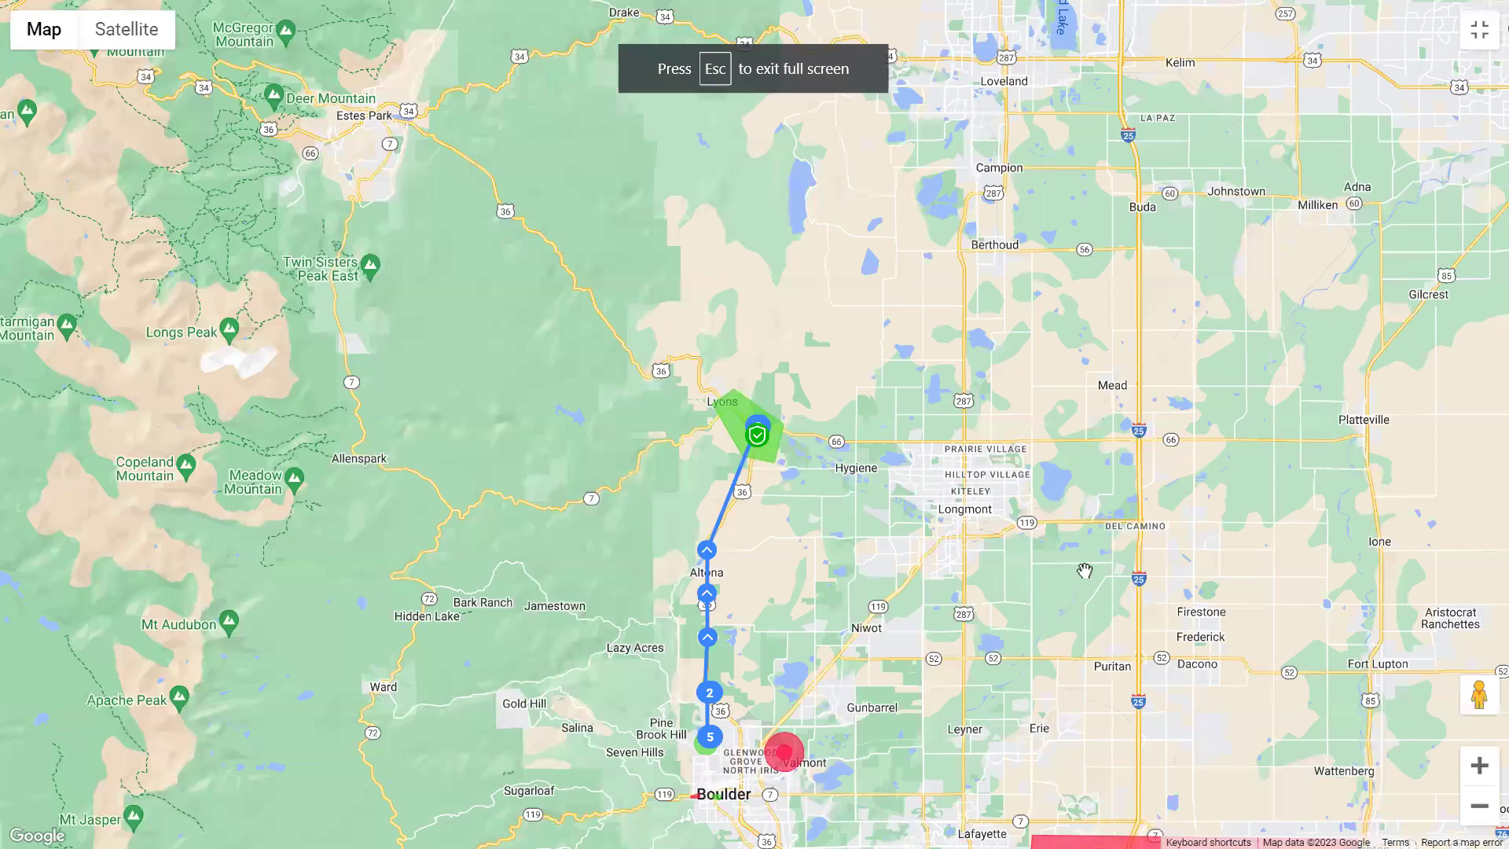
scroll(732, 631, up, 2)
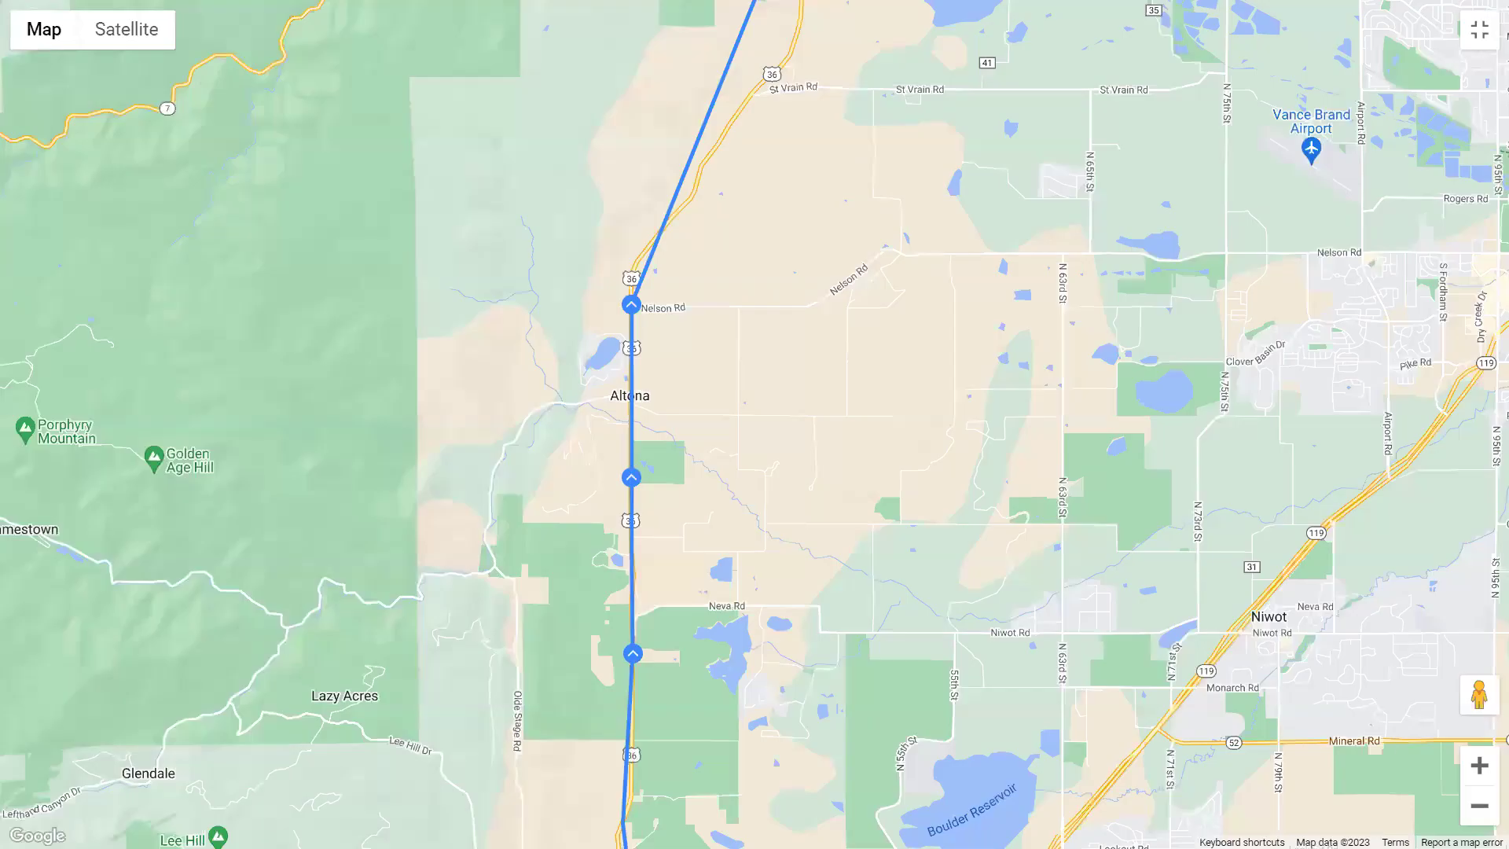
click(1475, 809)
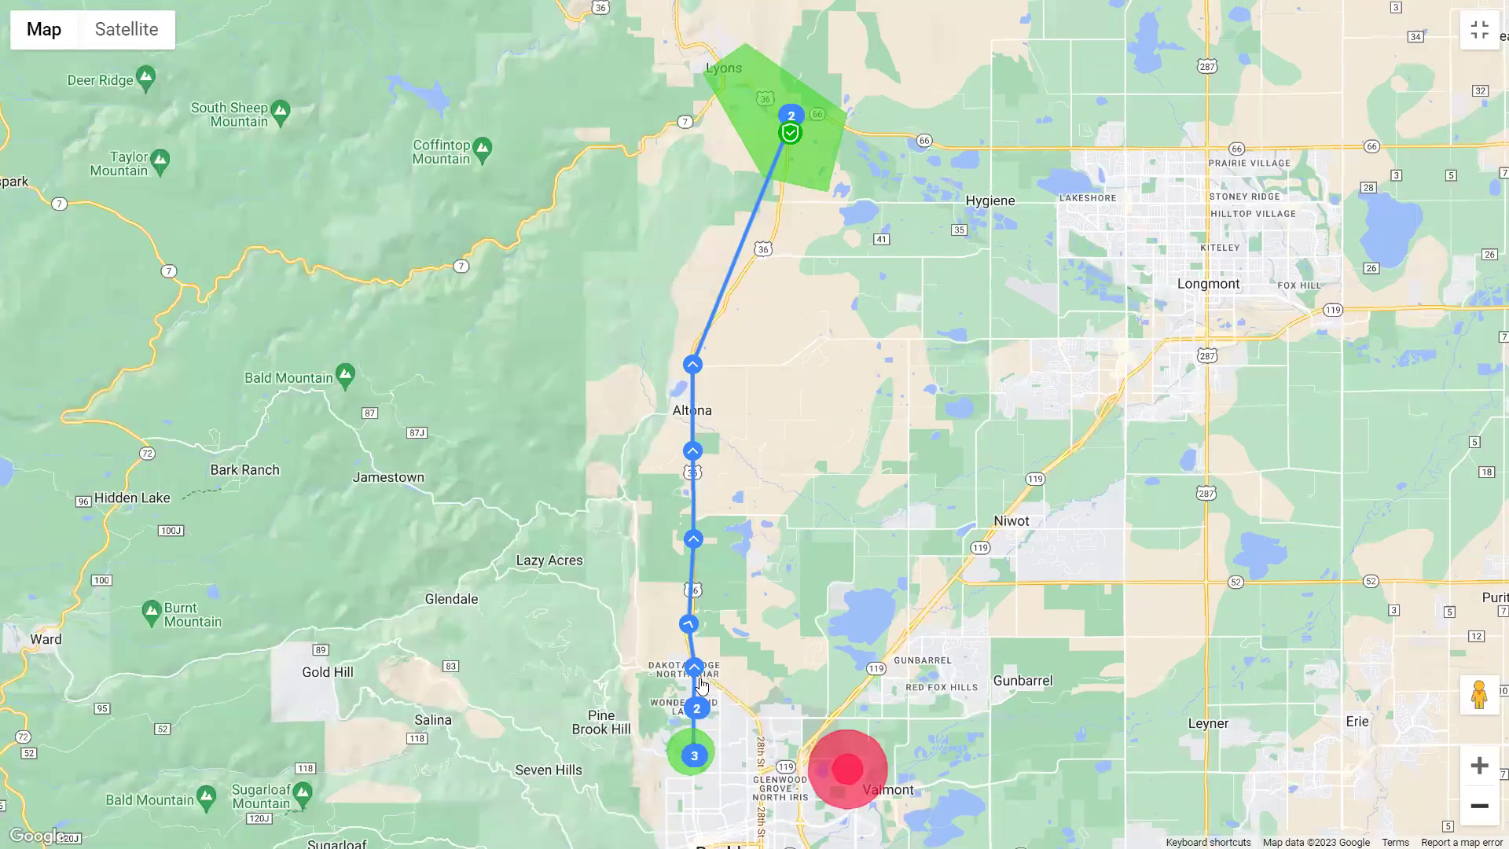
mouse_move(698, 680)
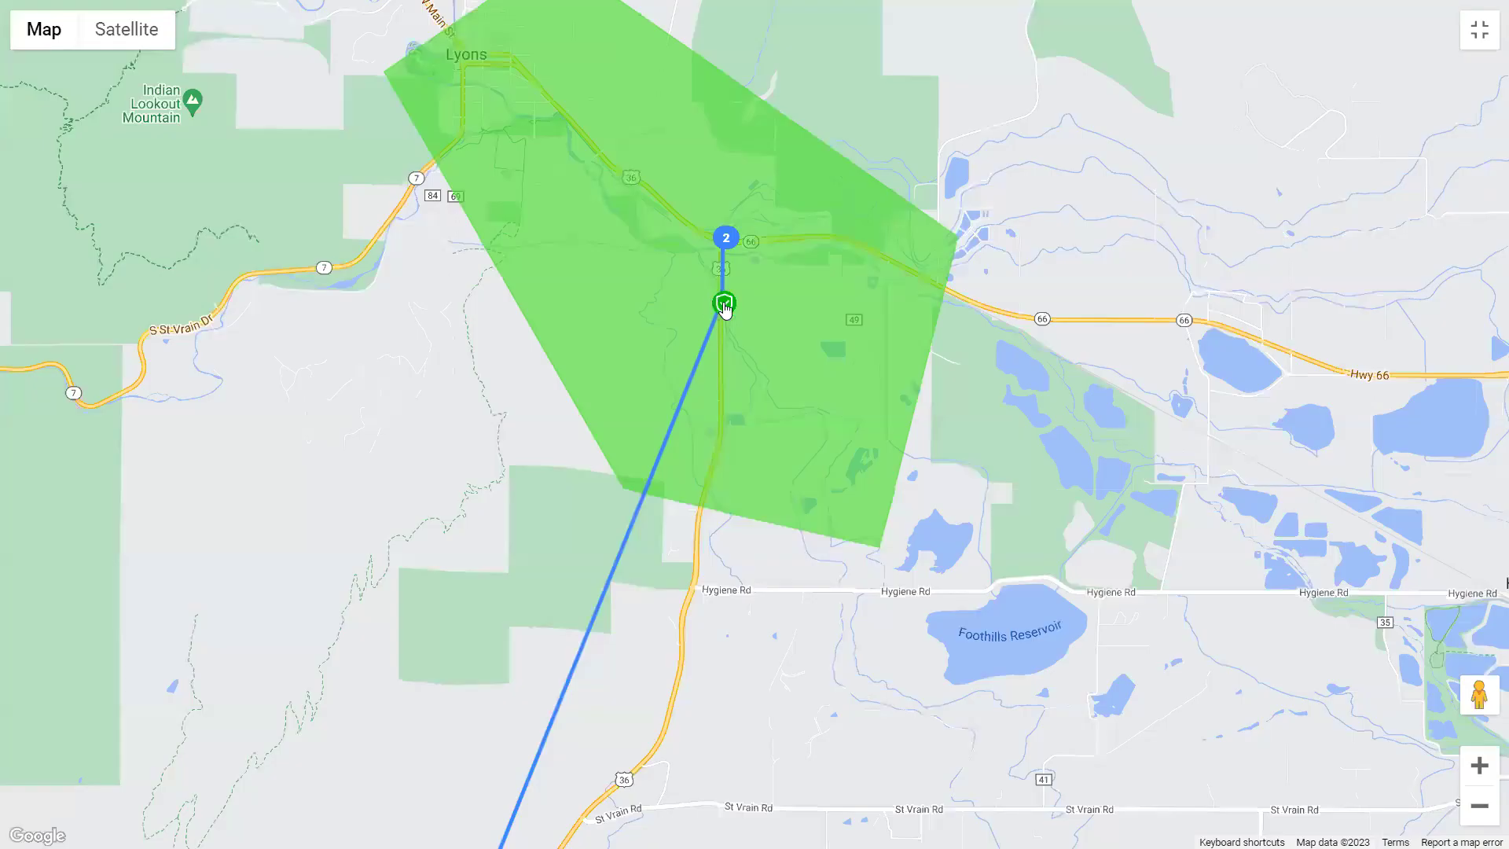
mouse_move(725, 313)
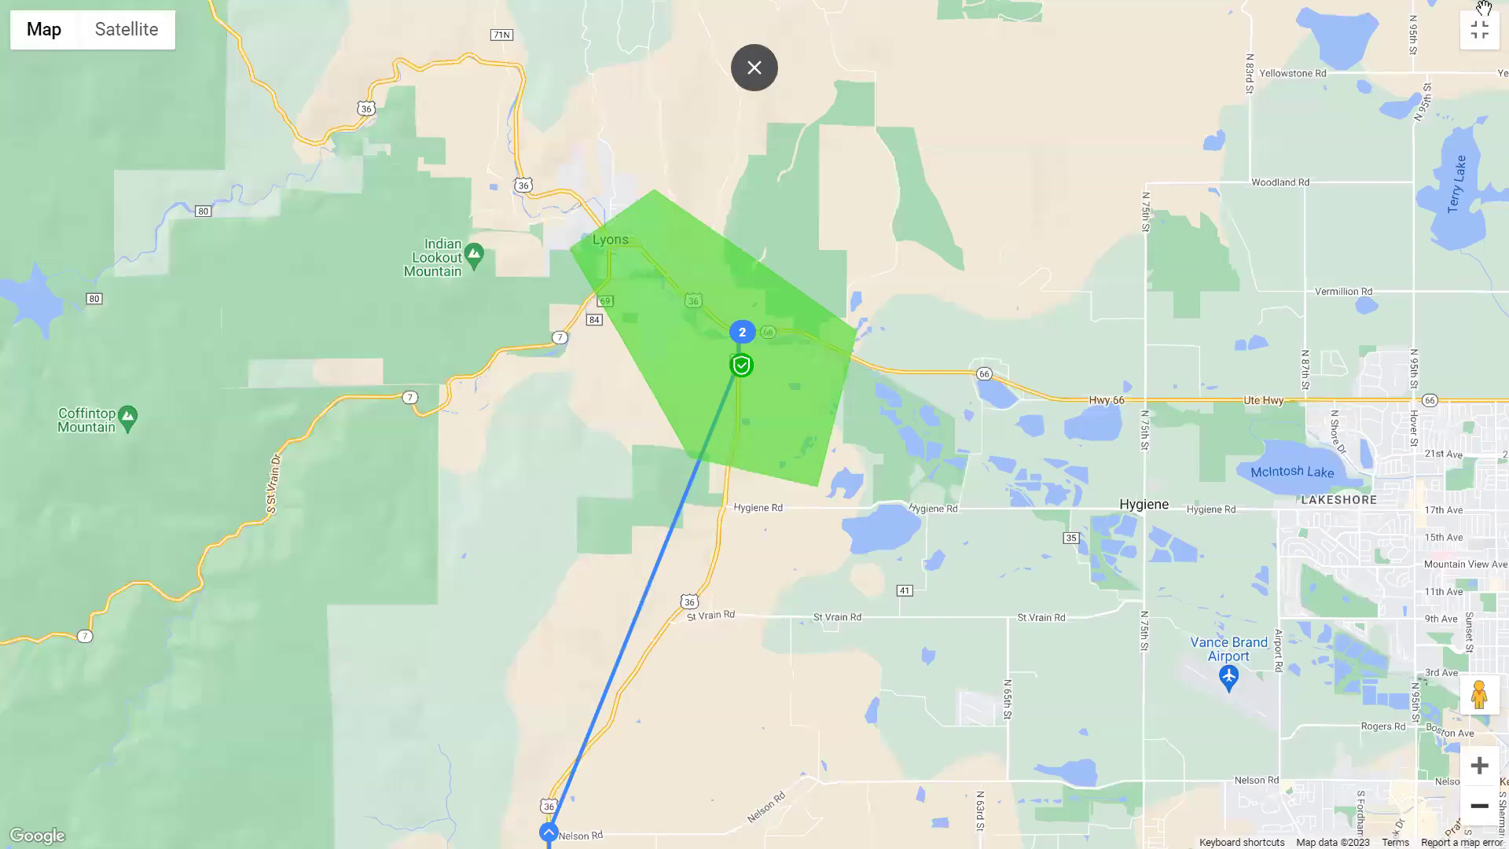
key(Escape)
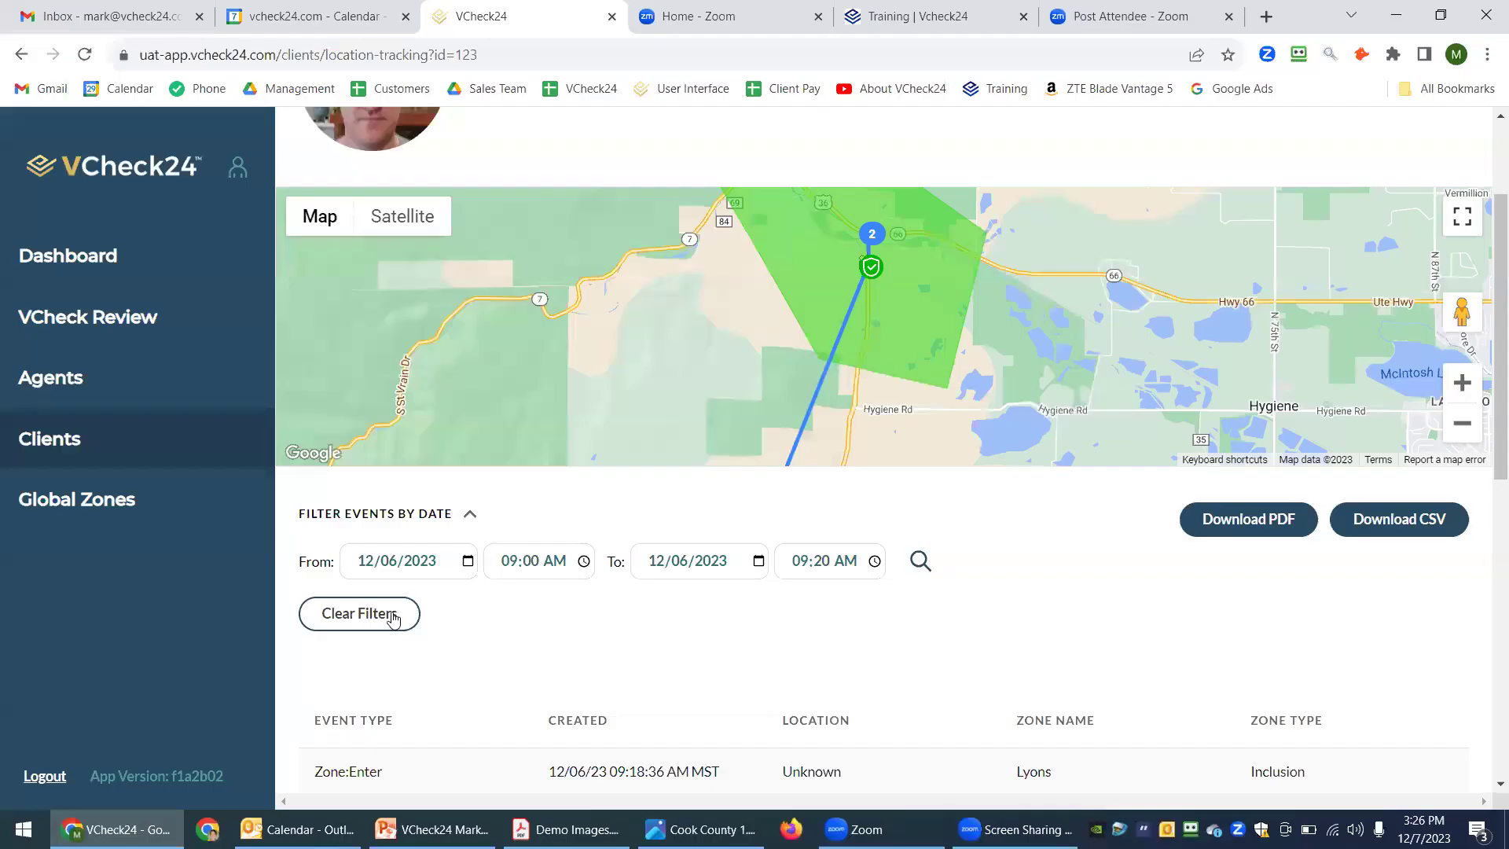
- Clear the event date filters and rerun the location event search with the default date range
click(385, 617)
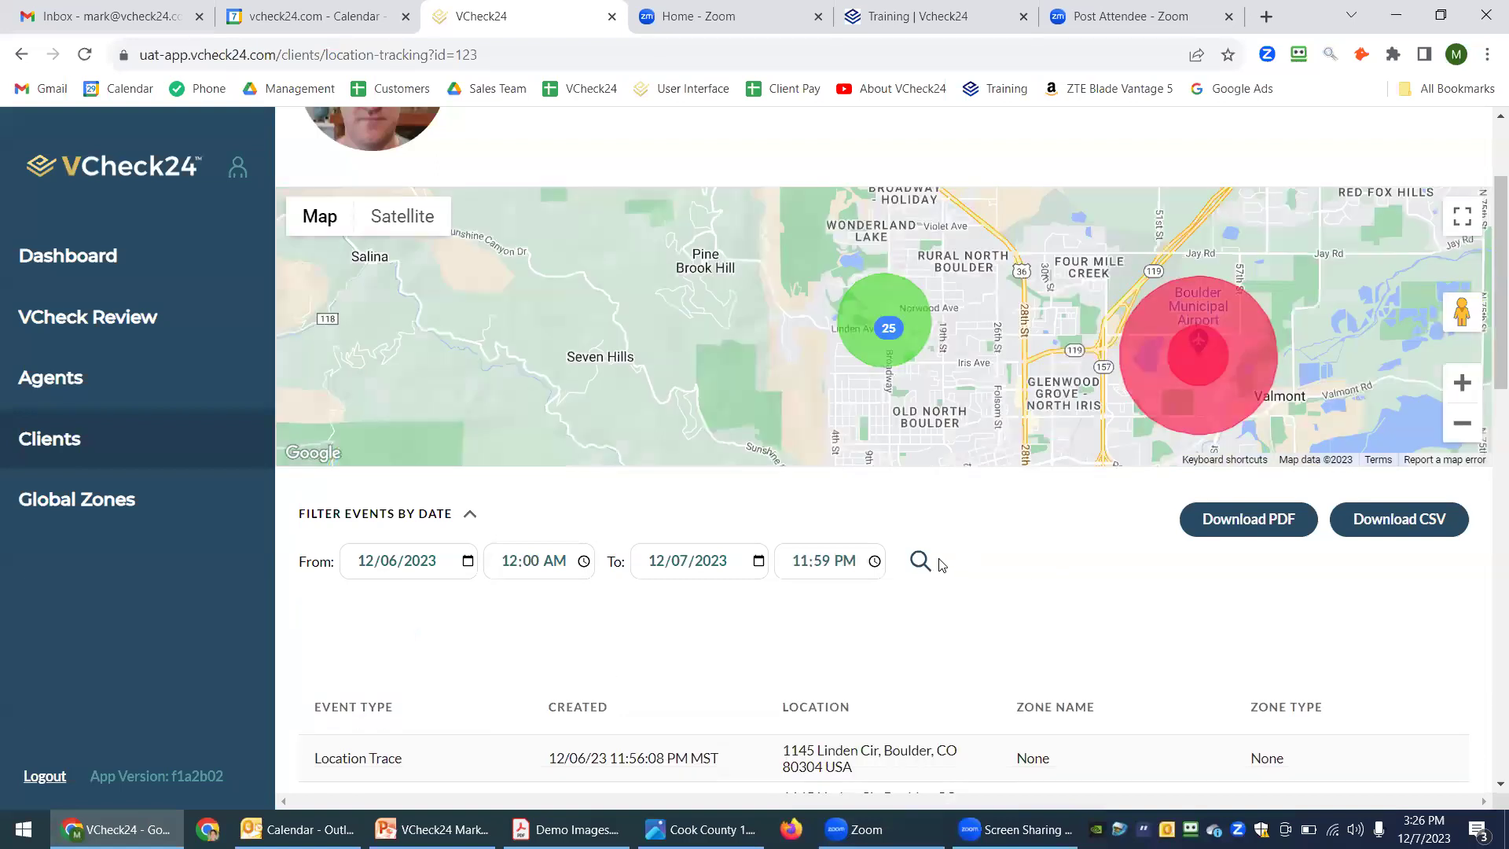
click(921, 561)
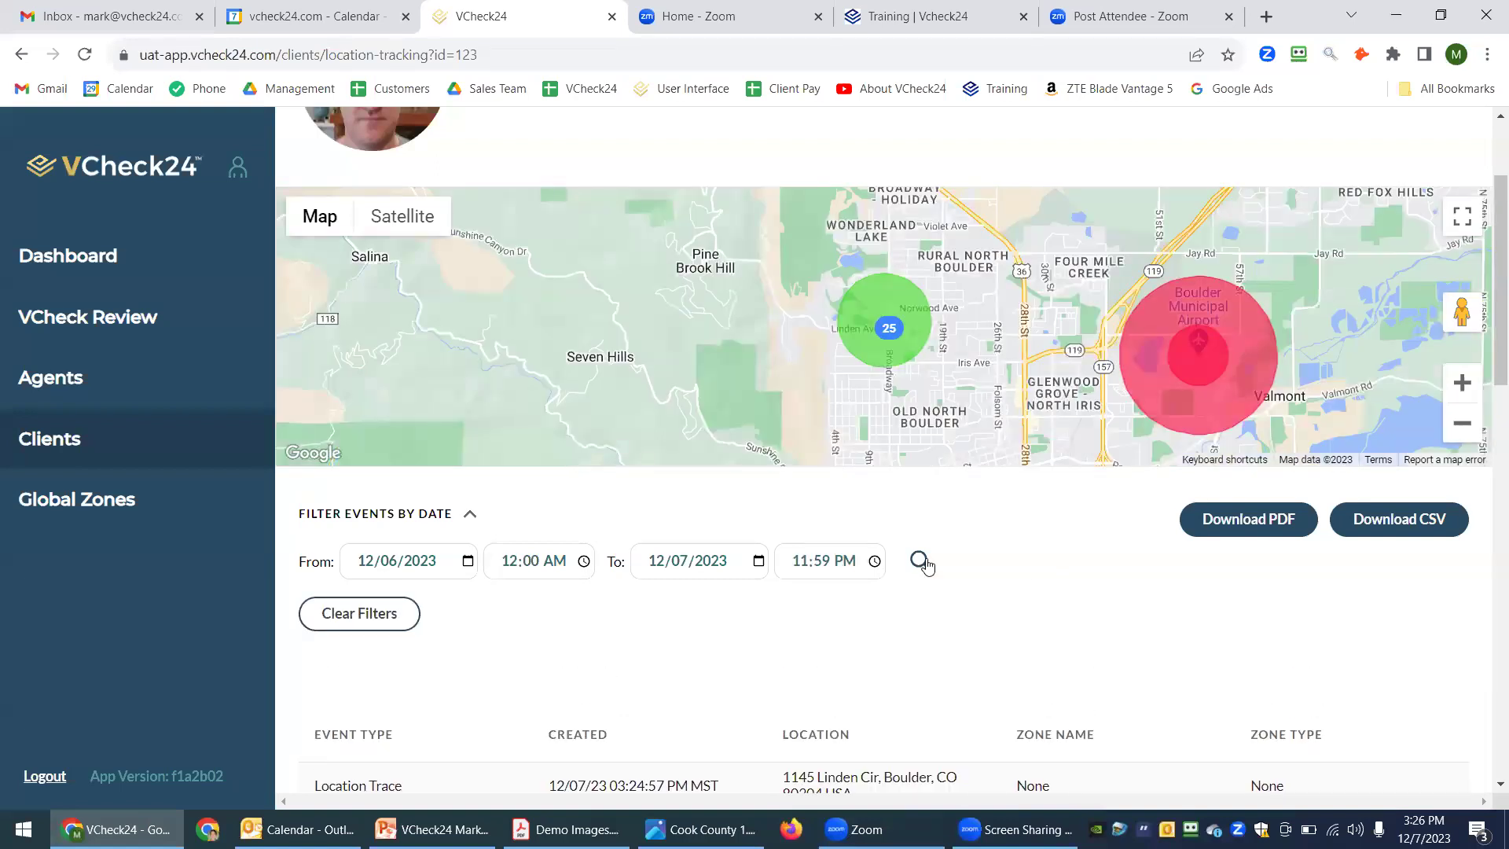
- Increase the number of location event rows shown per page
drag(1489, 258, 1489, 700)
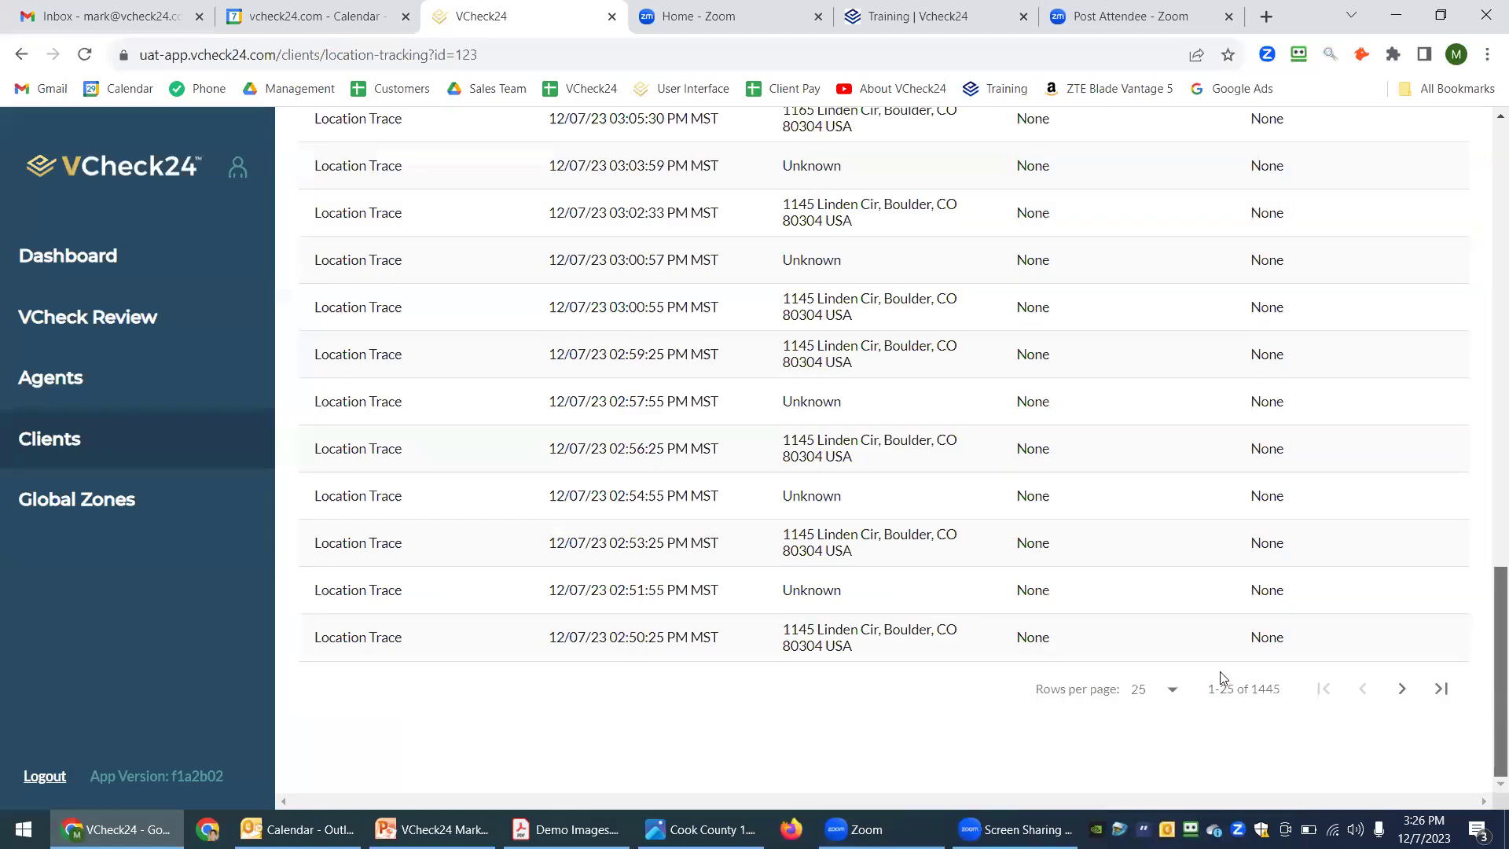
click(1165, 695)
click(1158, 773)
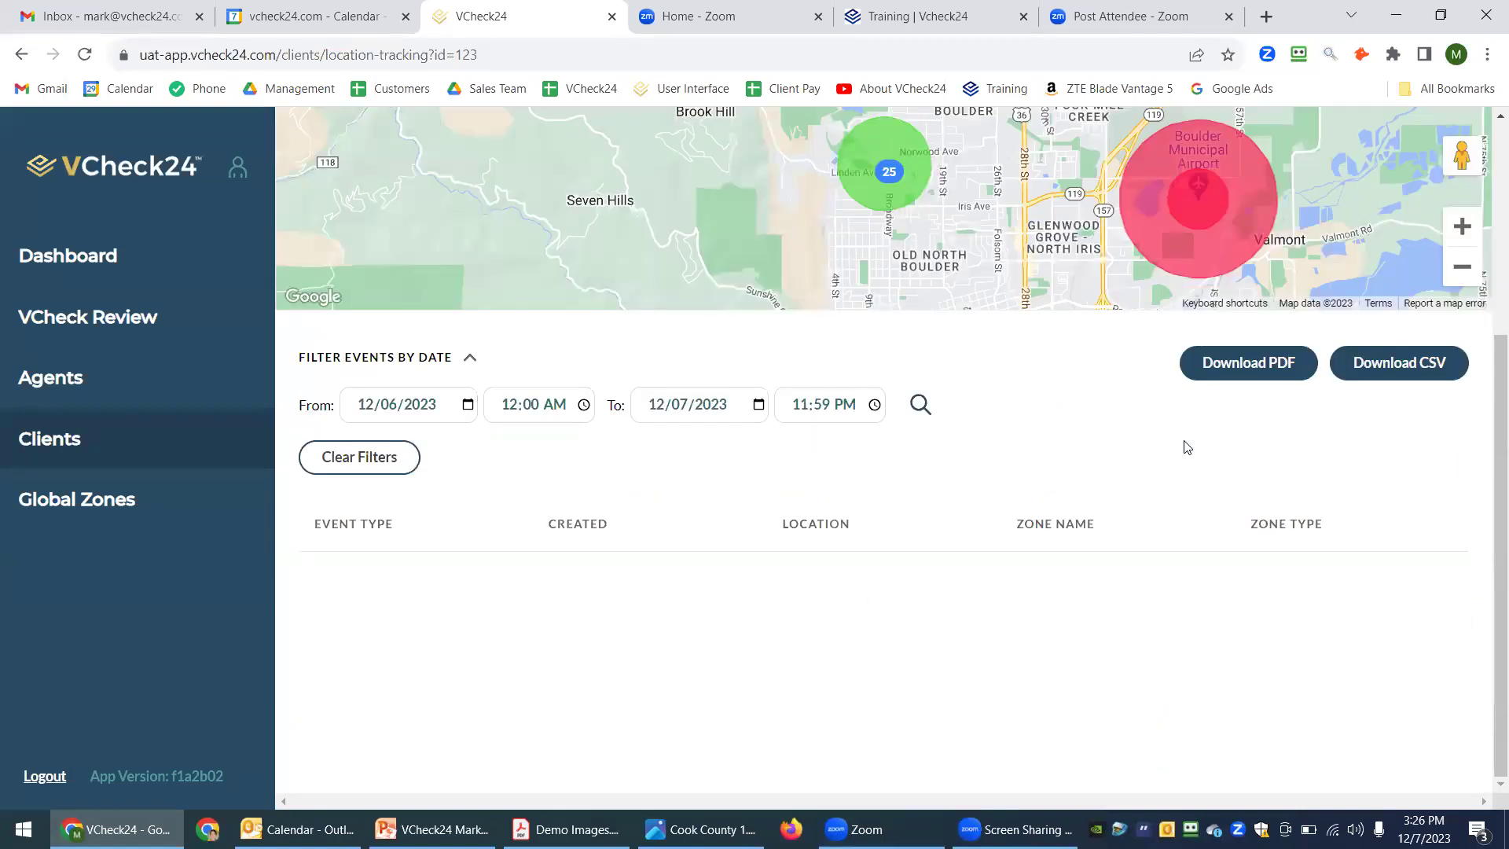
- Examine the client's route on the full-screen map, from the home inclusion zone along Iris Ave to the trace point near 30th St
scroll(1487, 118, up, 1)
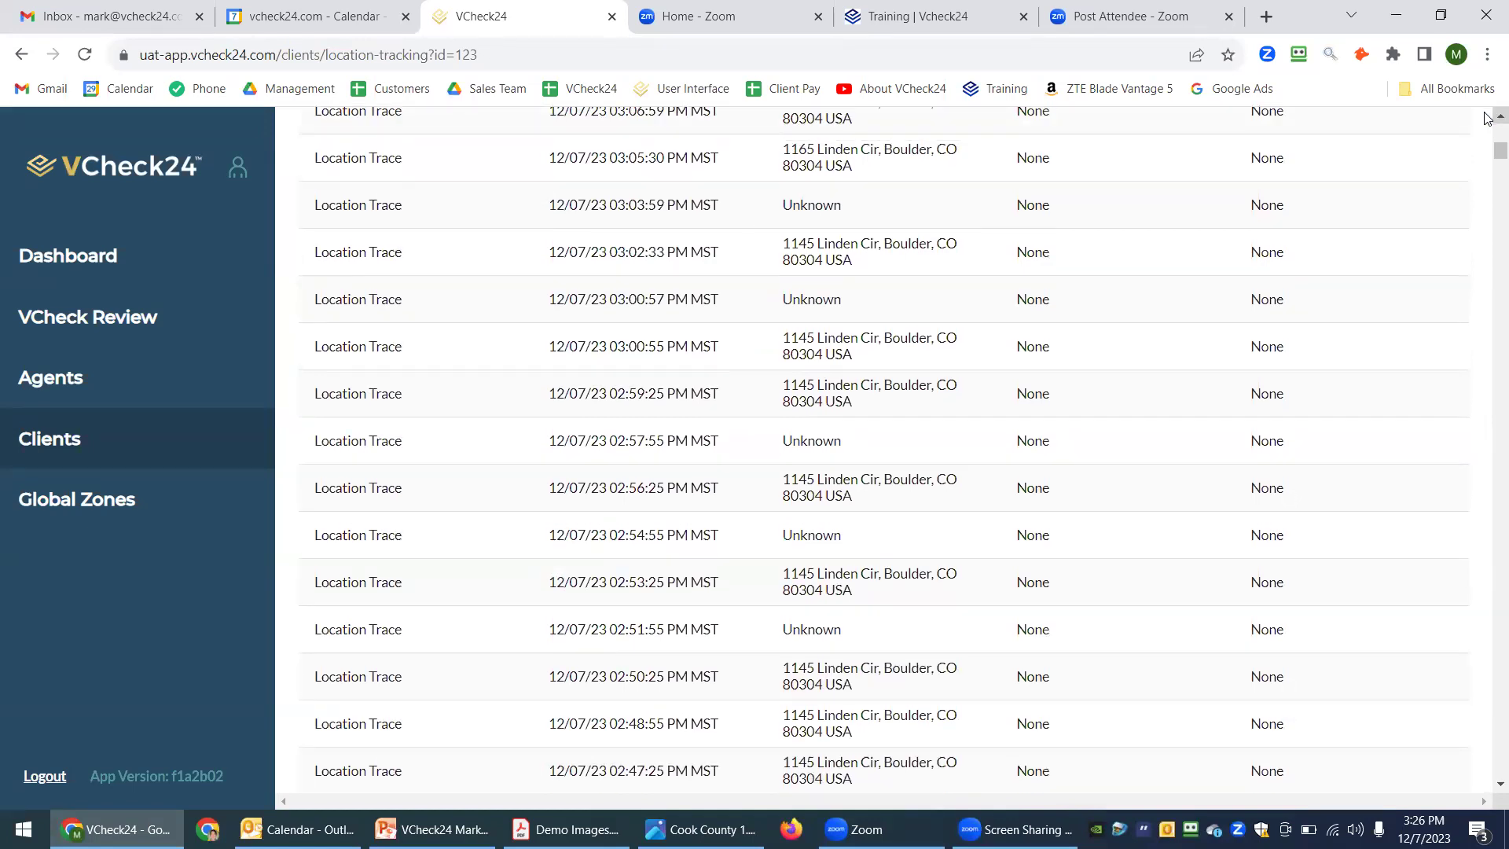
scroll(1487, 118, up, 13)
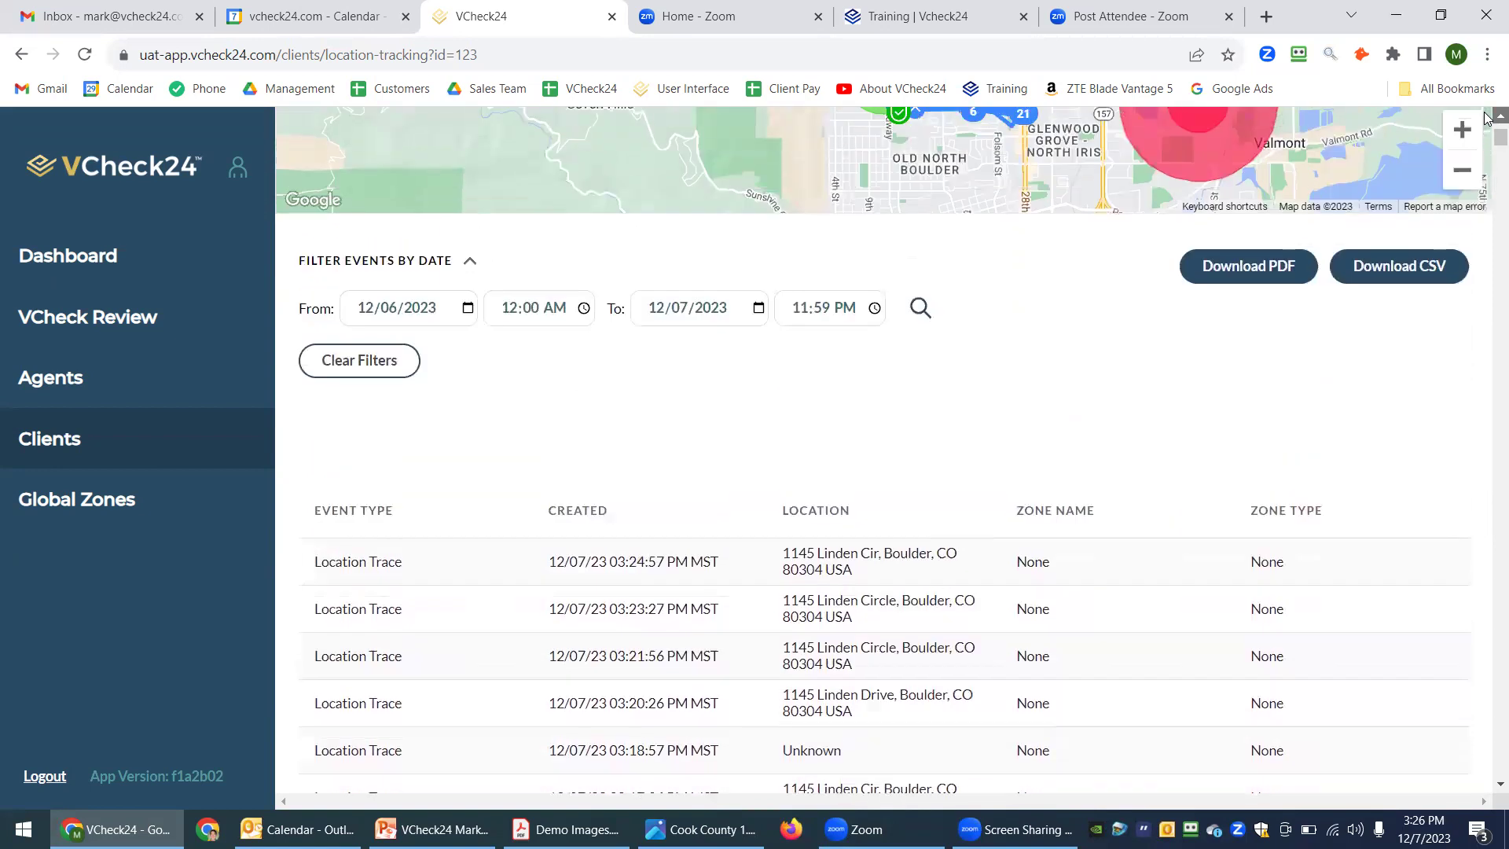
scroll(1487, 118, up, 2)
scroll(1487, 118, up, 2)
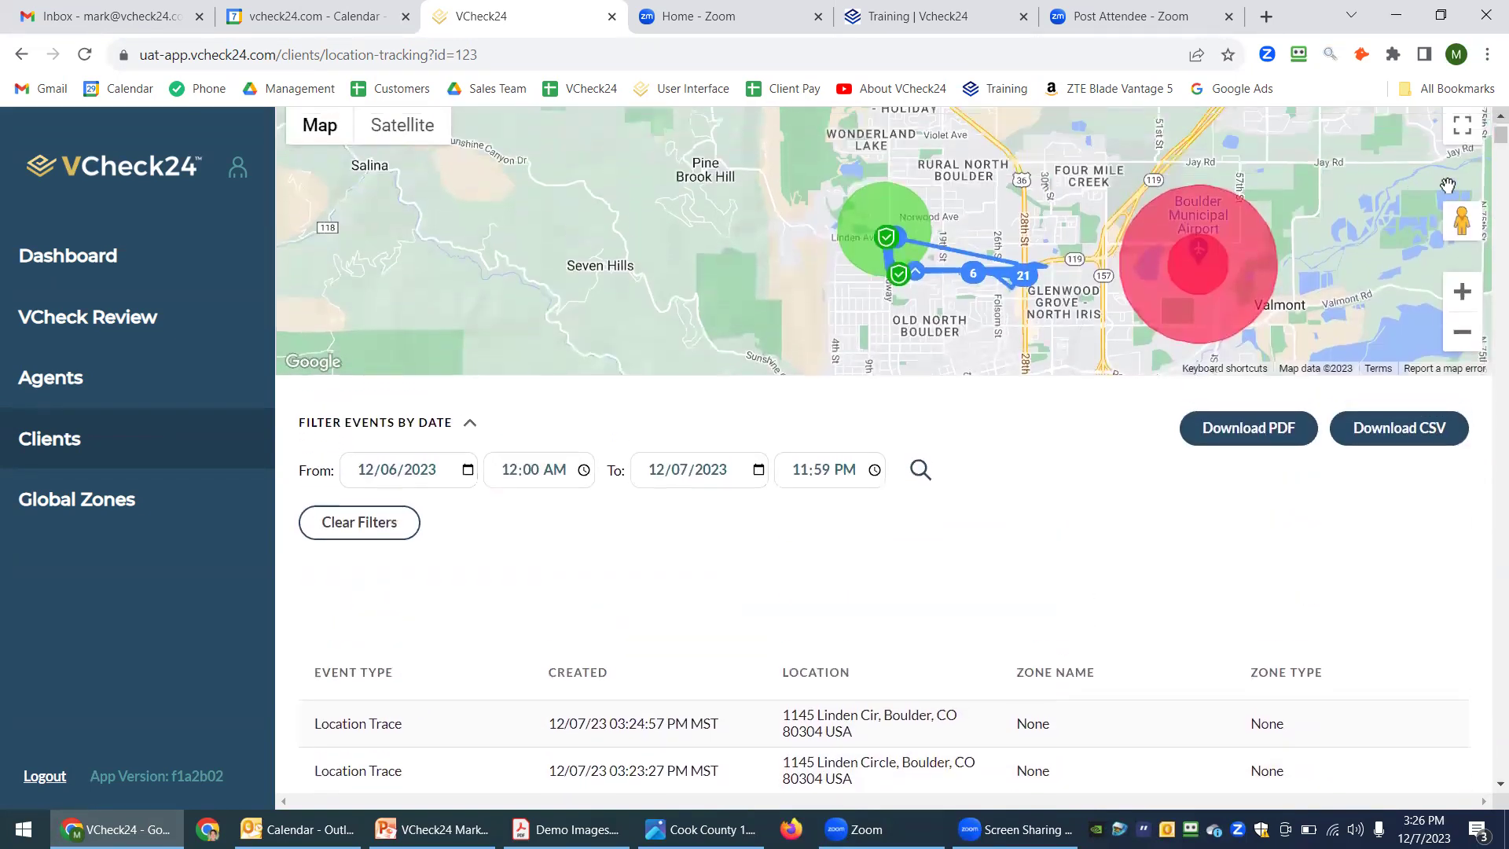
click(1462, 125)
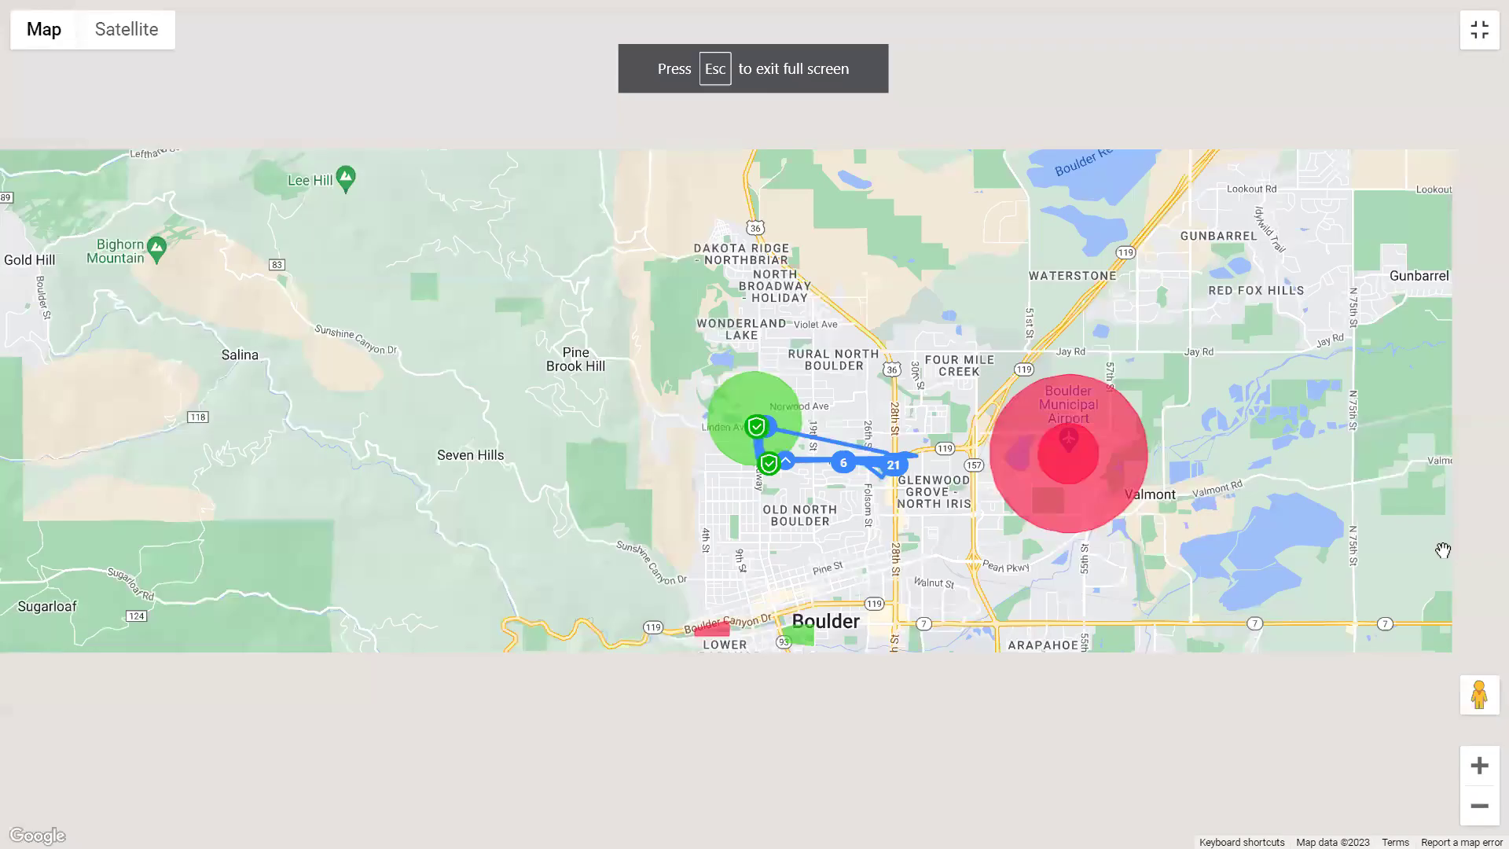
click(1488, 766)
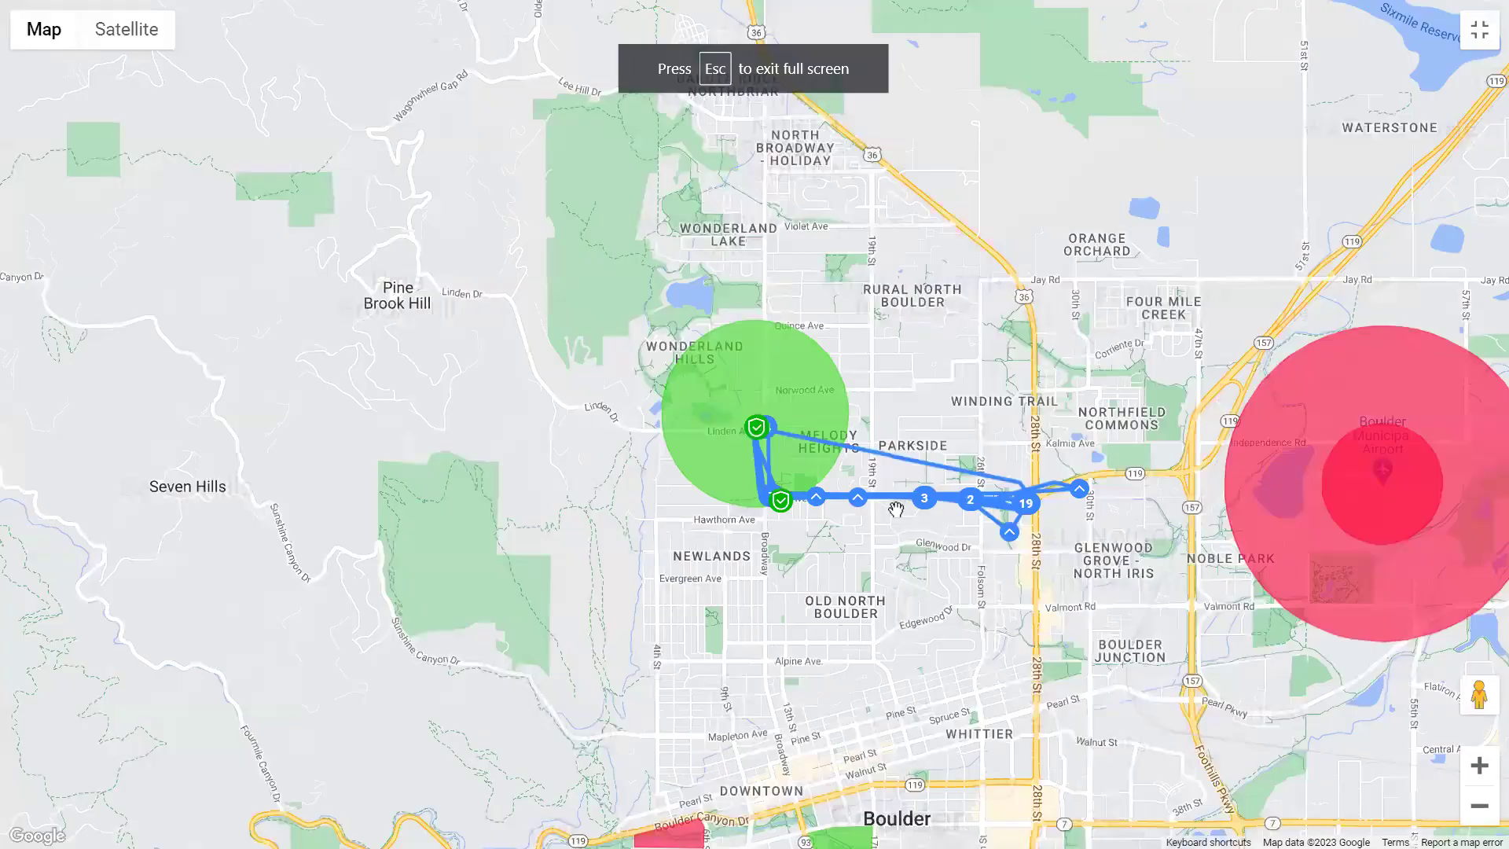
scroll(1043, 583, up, 1)
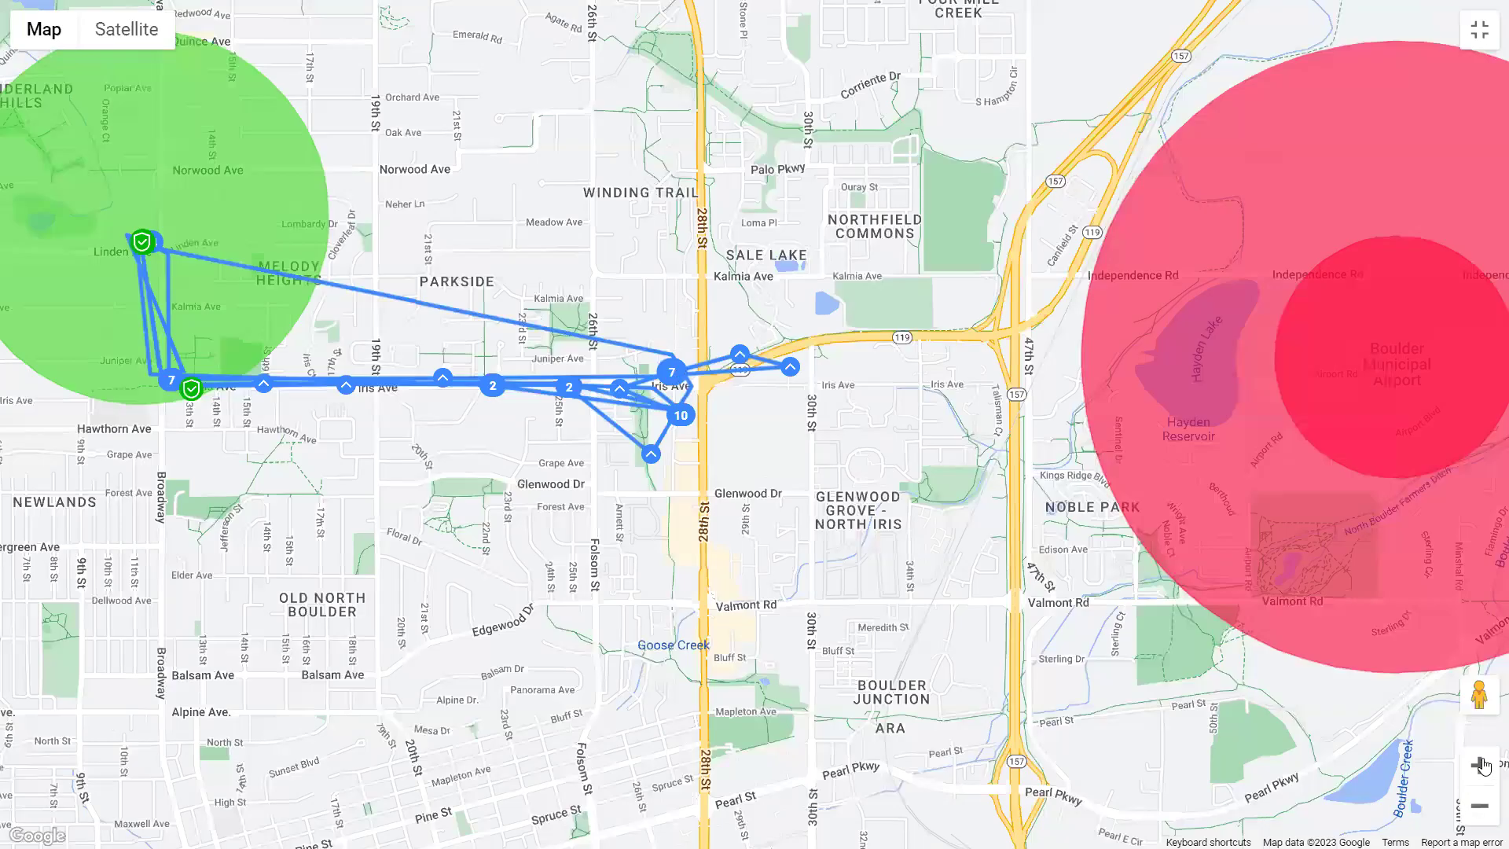
click(1479, 765)
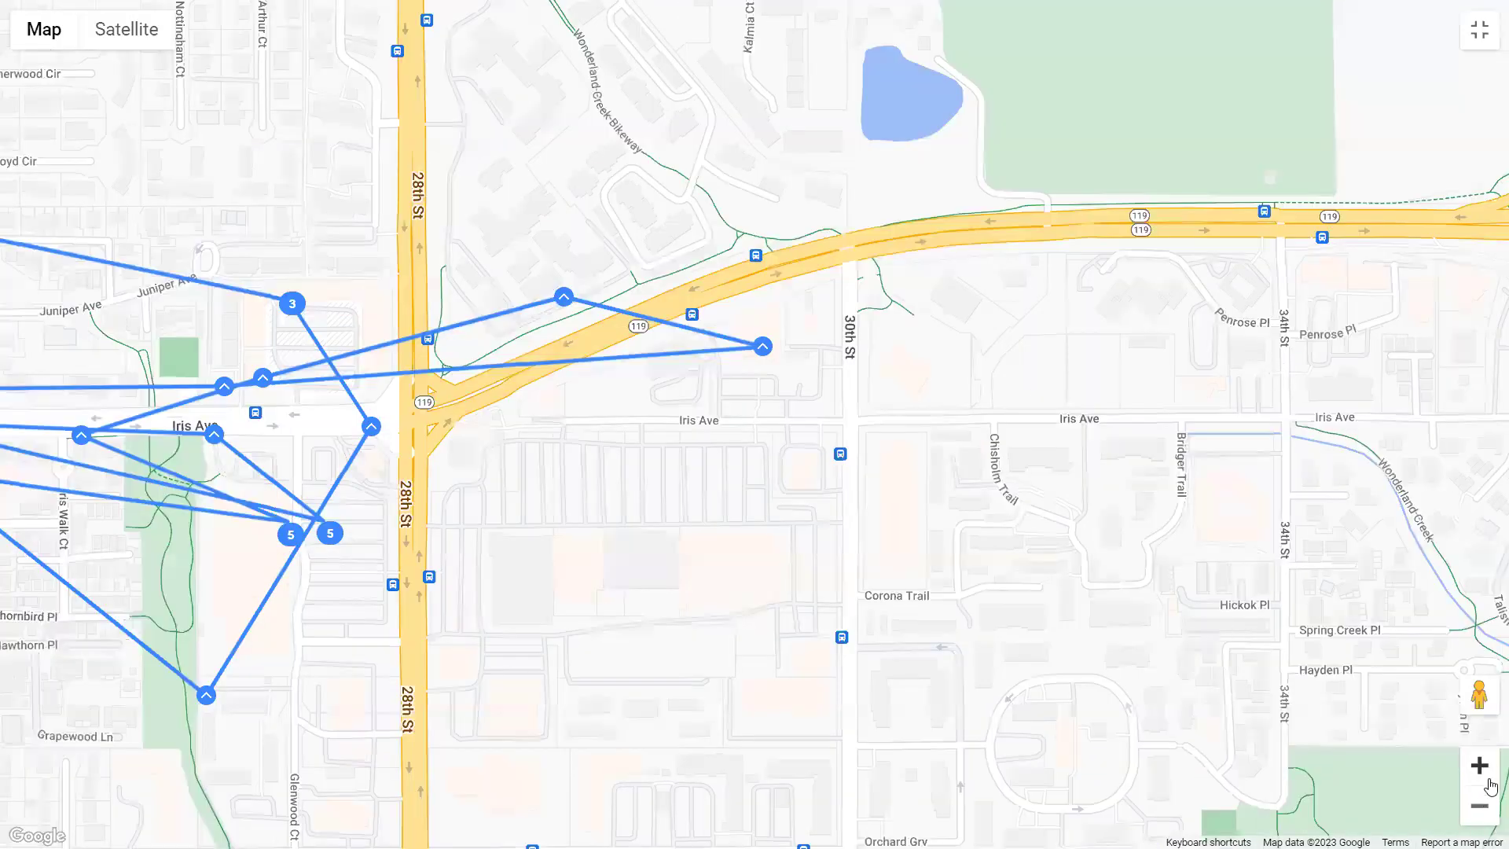
click(1480, 770)
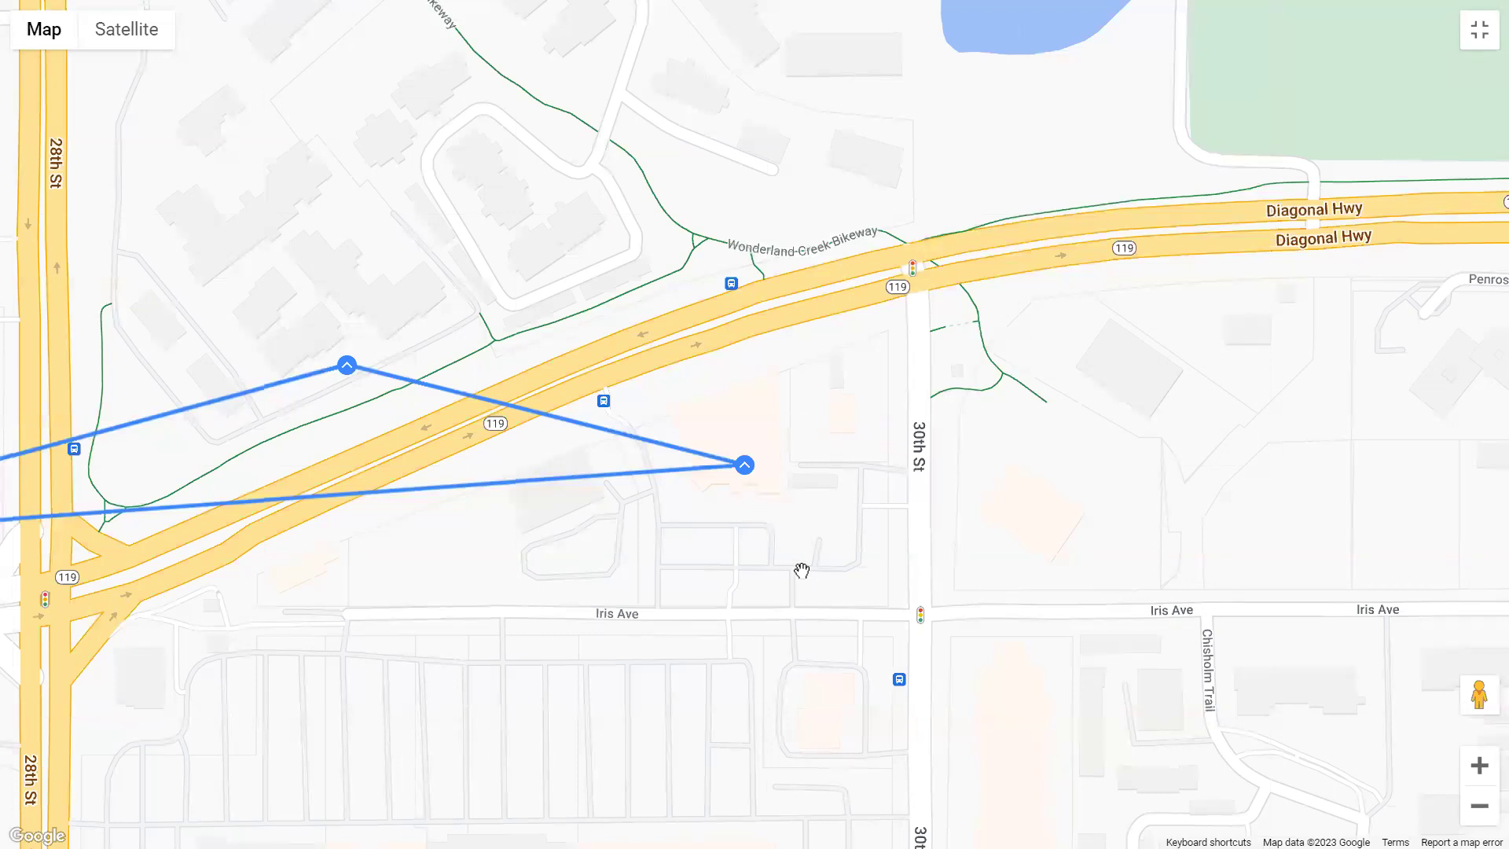
click(1480, 765)
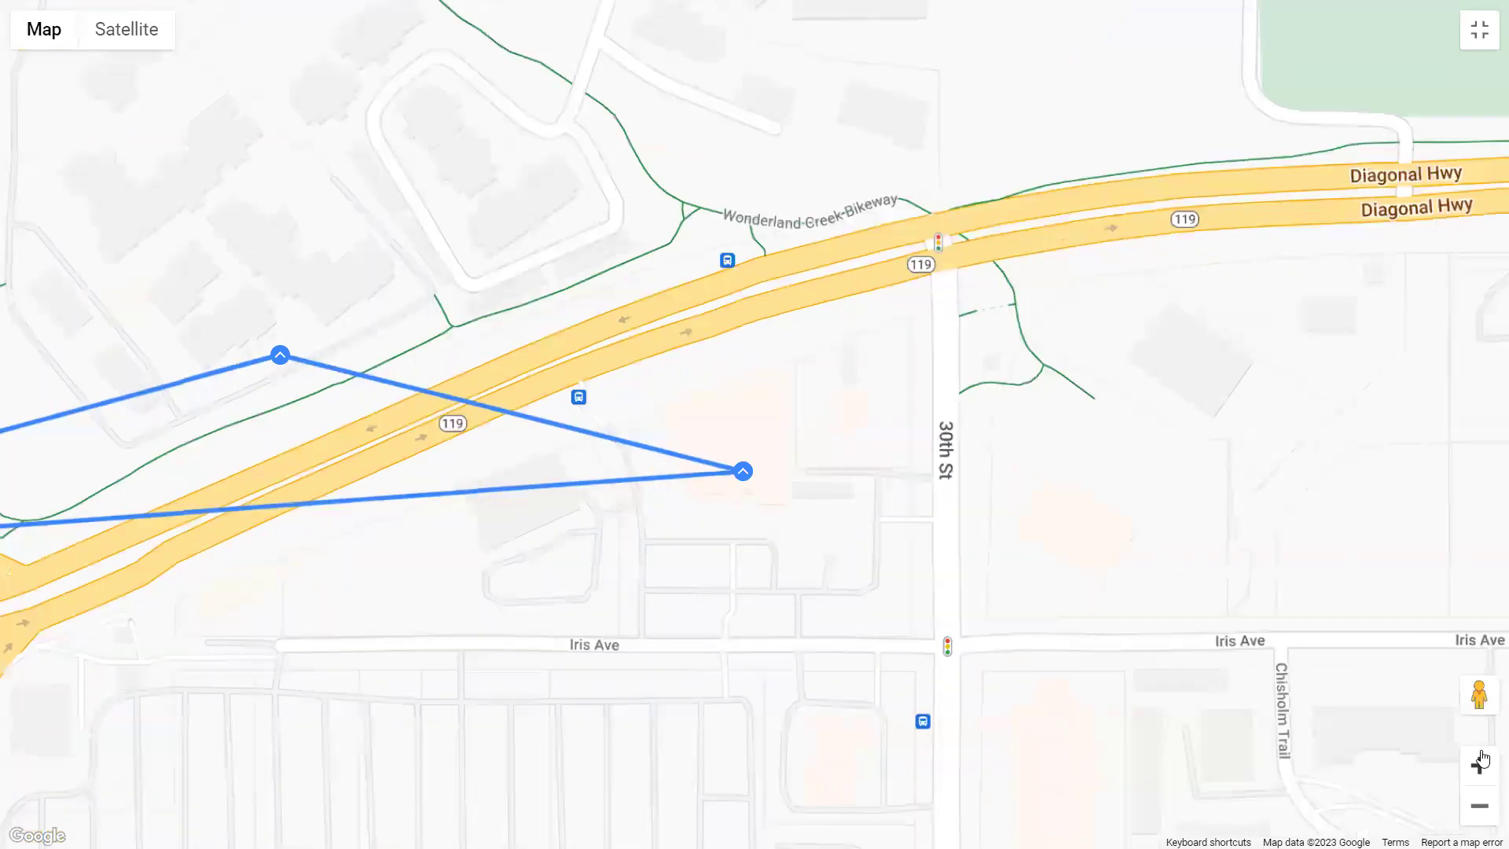
key(Down)
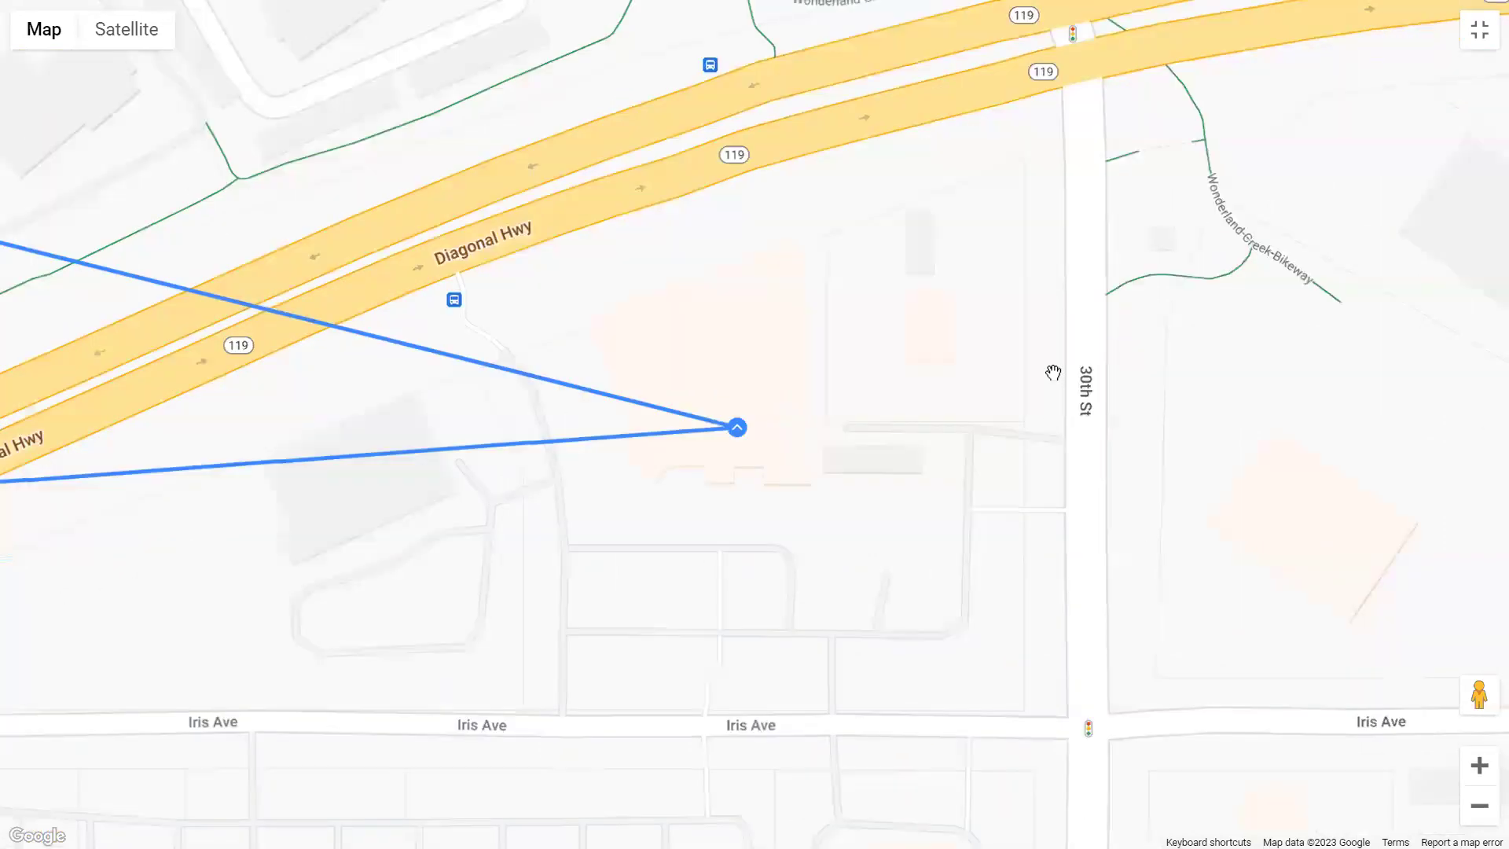
drag(1483, 690, 632, 327)
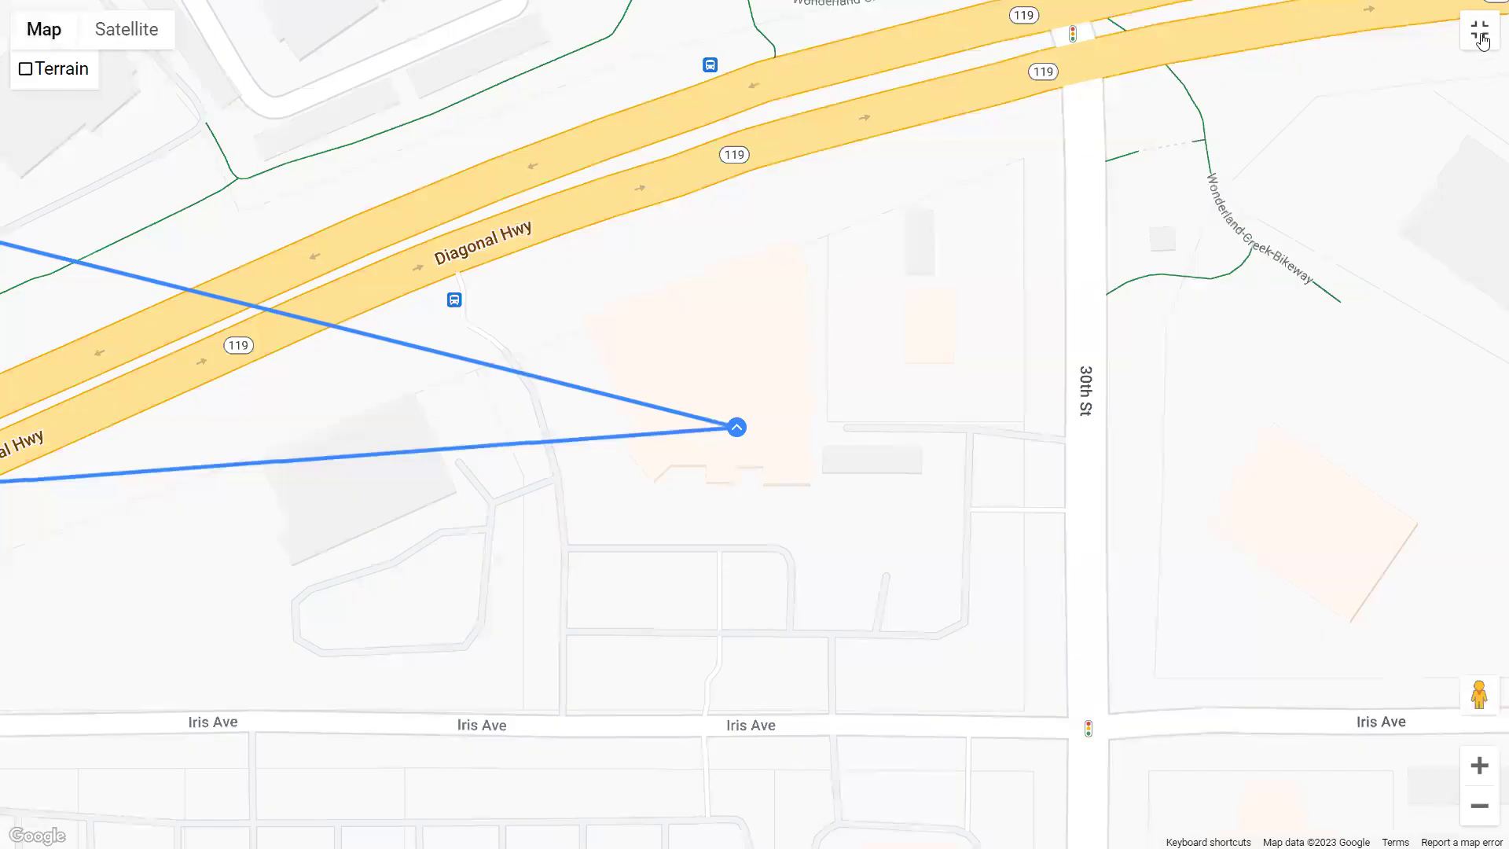
click(1480, 28)
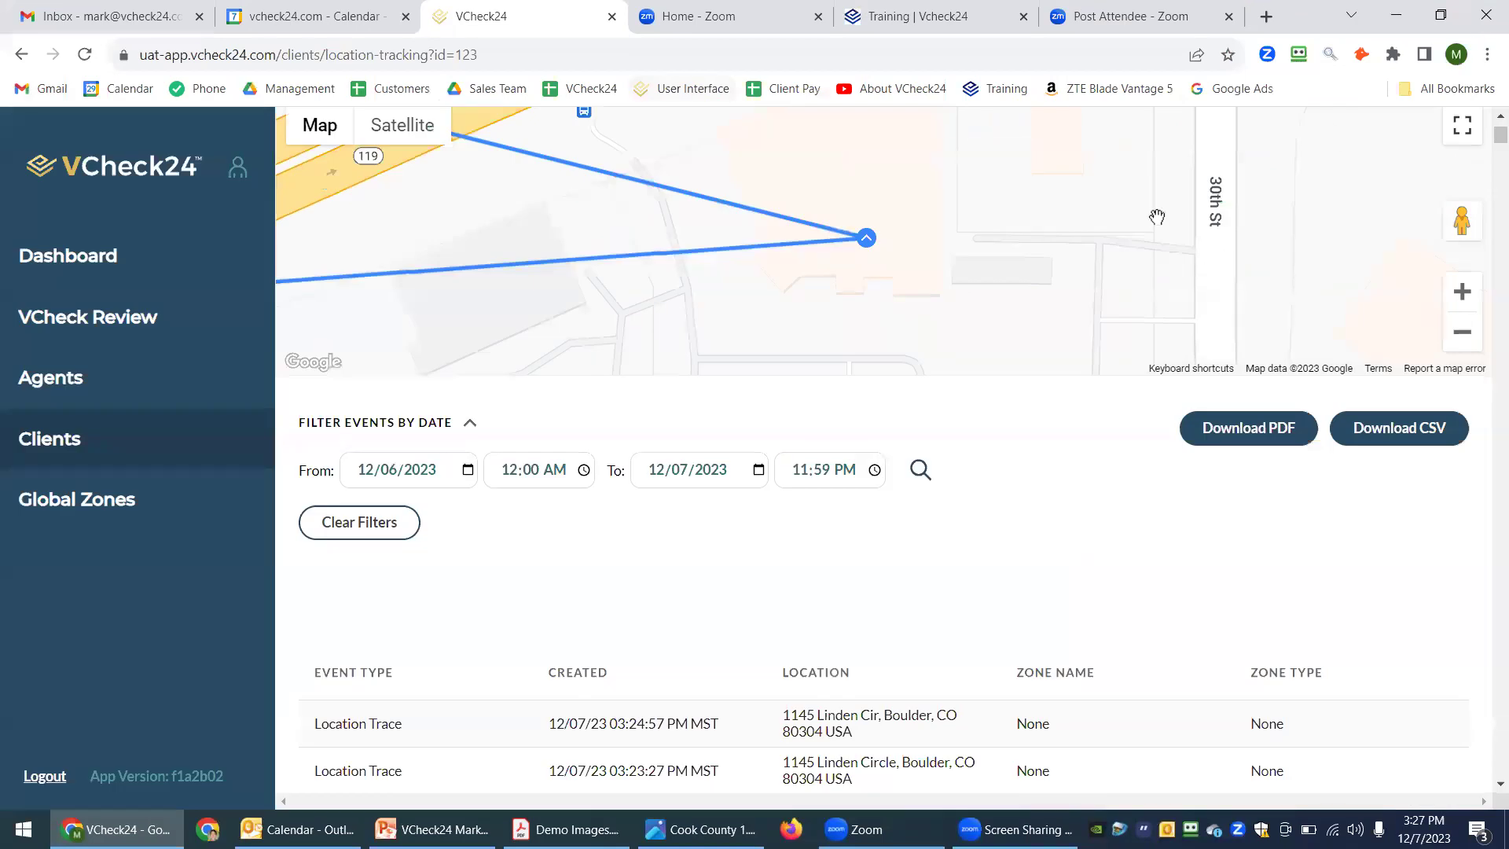
- Open the second client in the client list and start editing that client's record
click(120, 422)
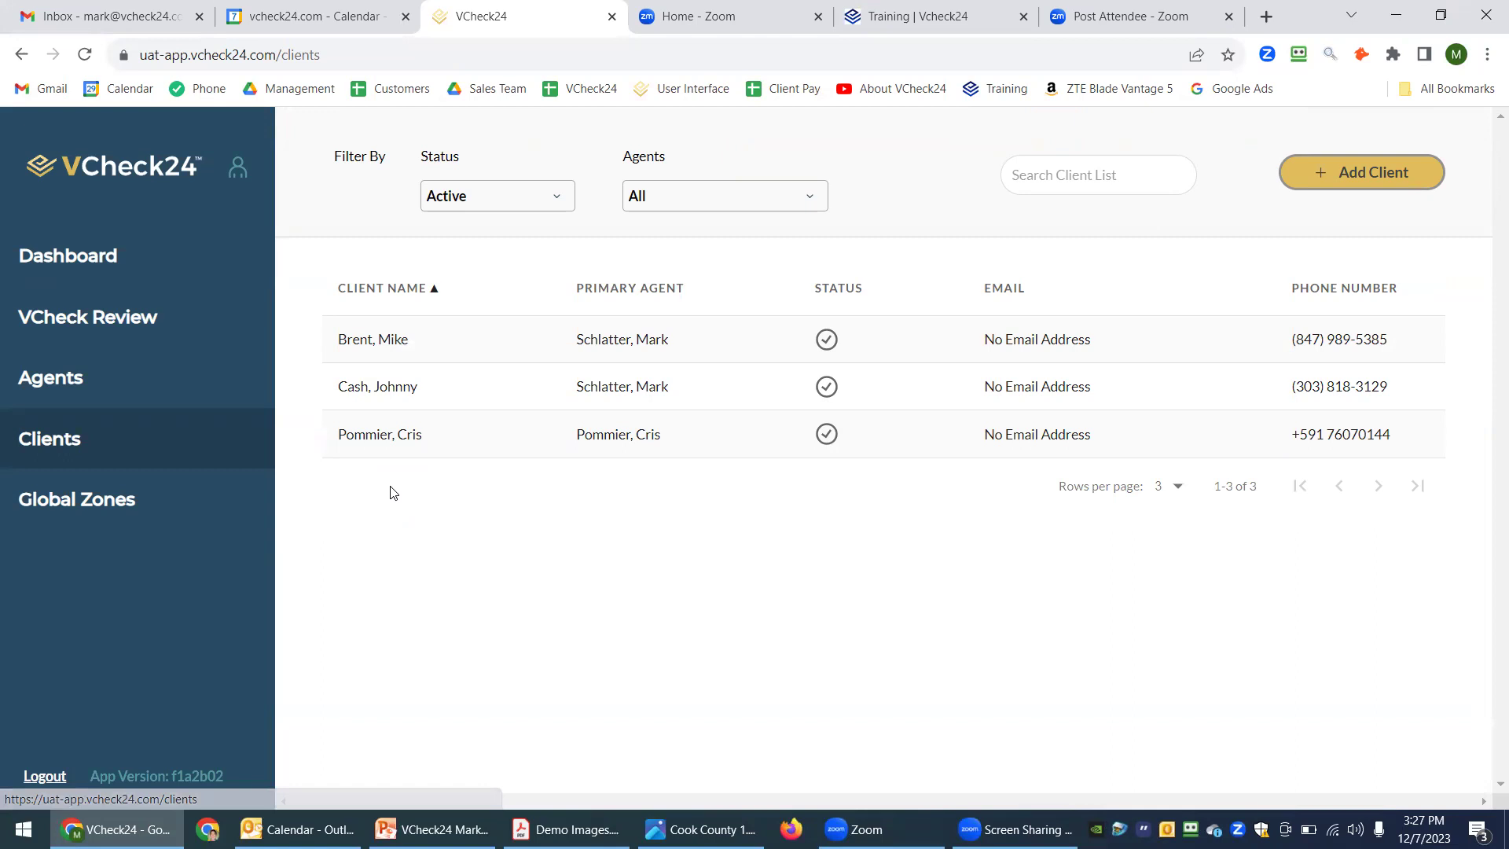
click(417, 398)
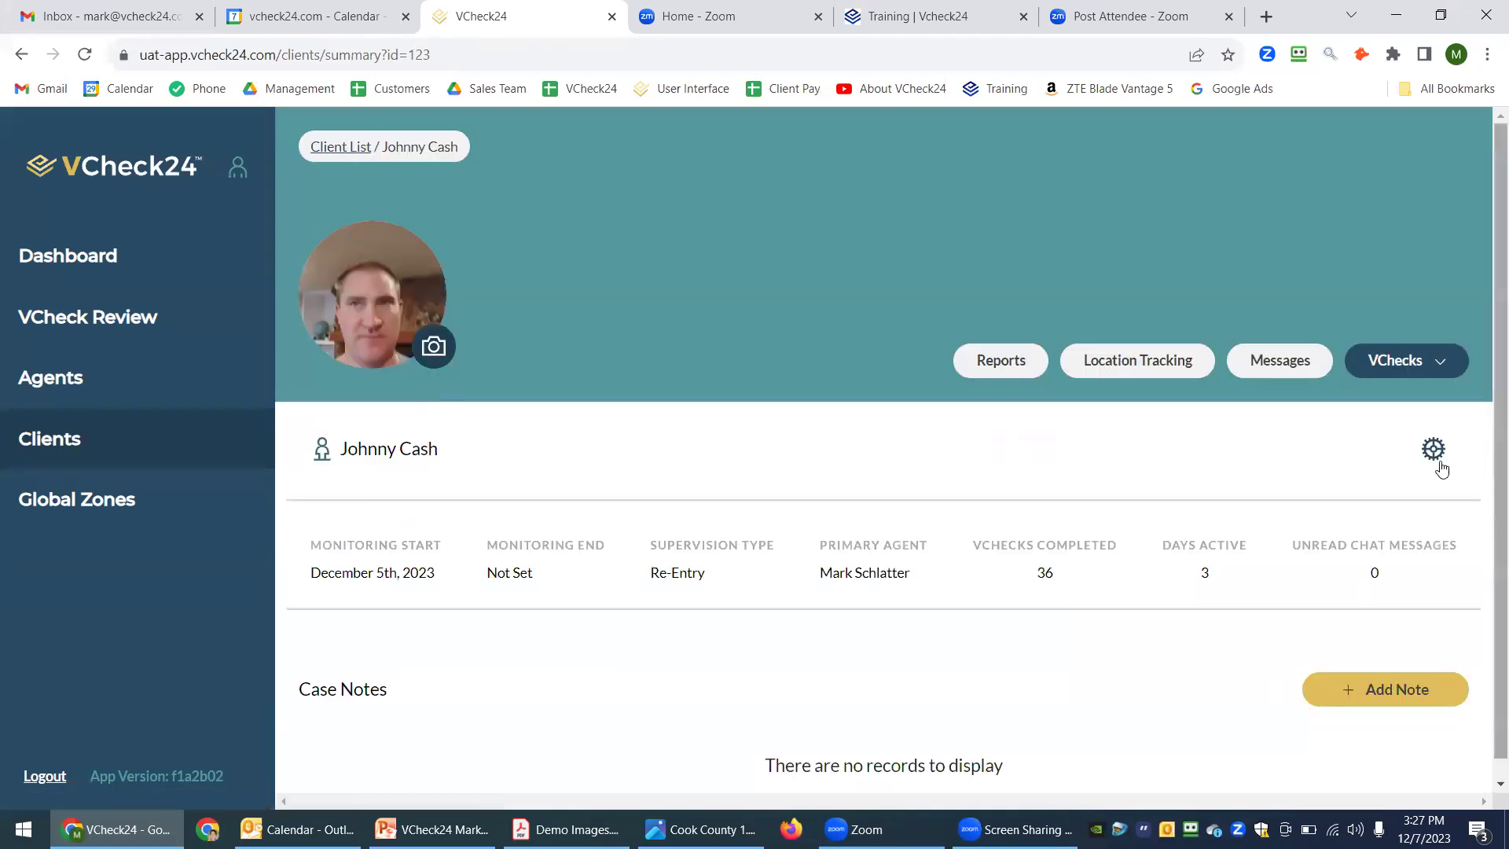
click(1433, 449)
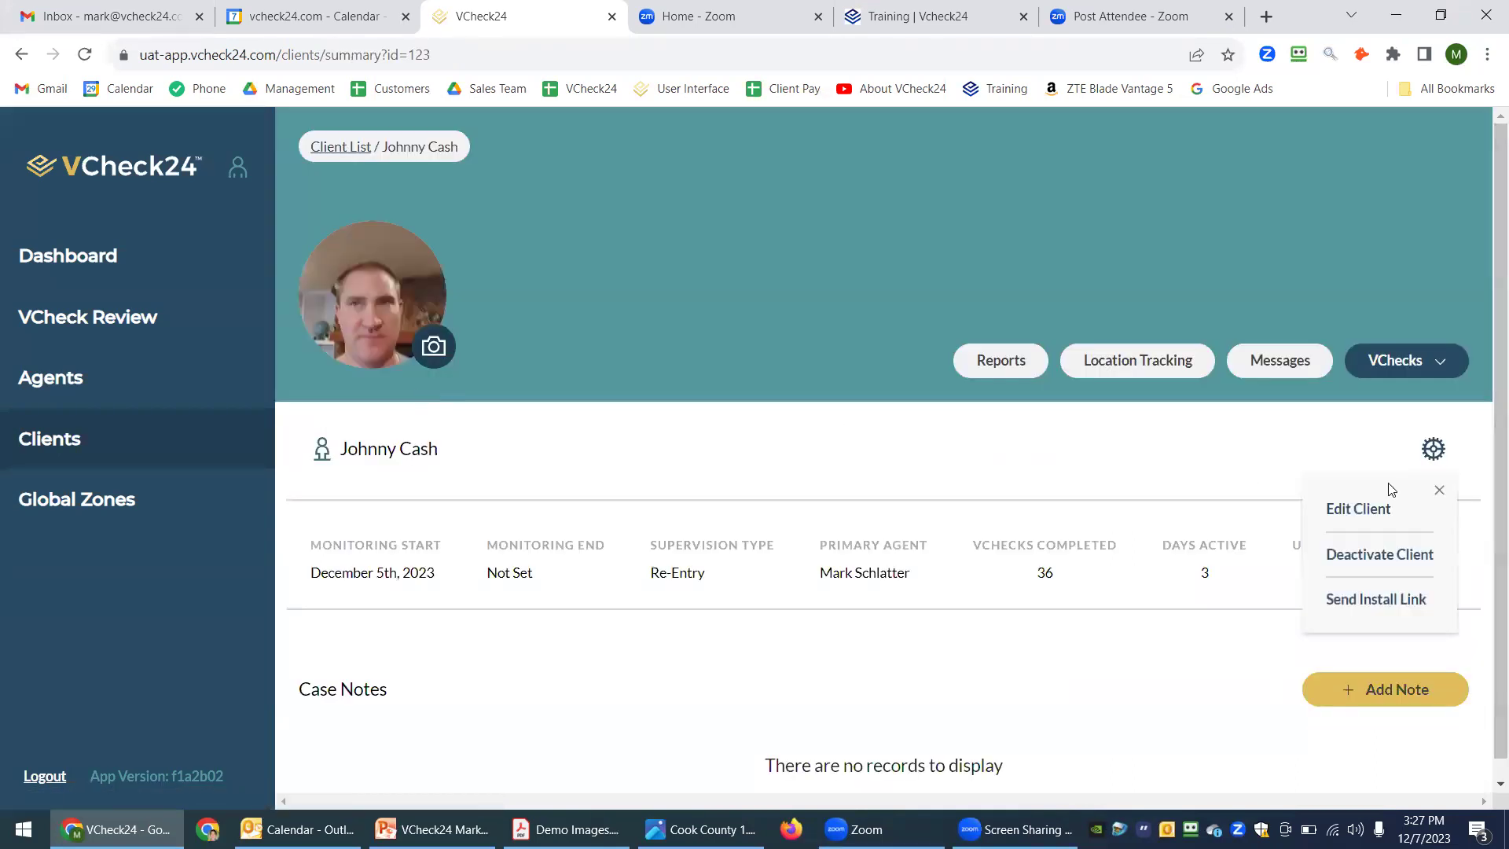
click(1379, 509)
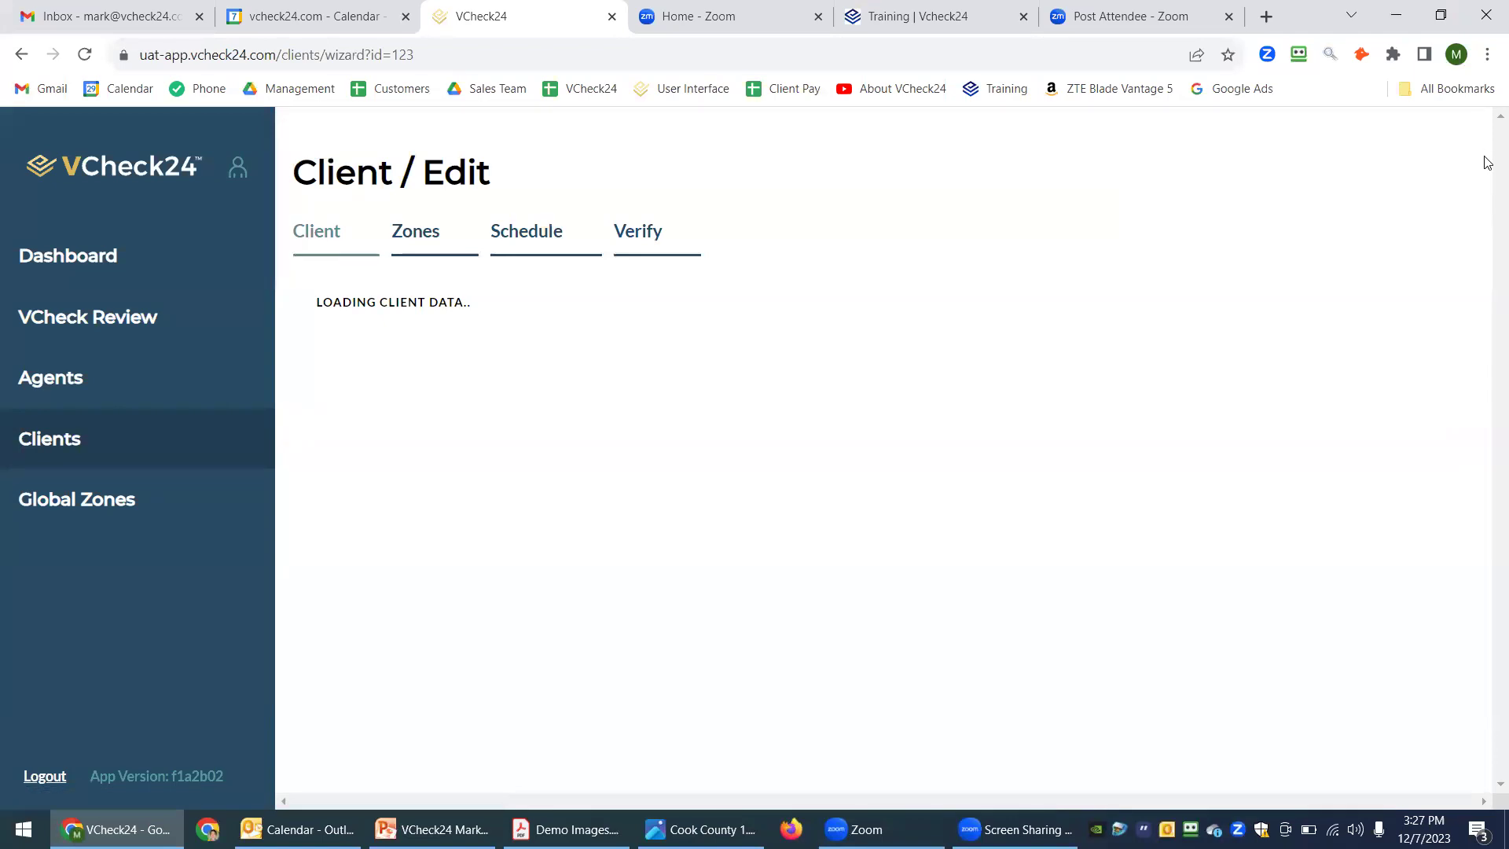
- Review the available primary agents under Case and Supervision and keep the agent already assigned
drag(1487, 163, 1487, 441)
click(886, 337)
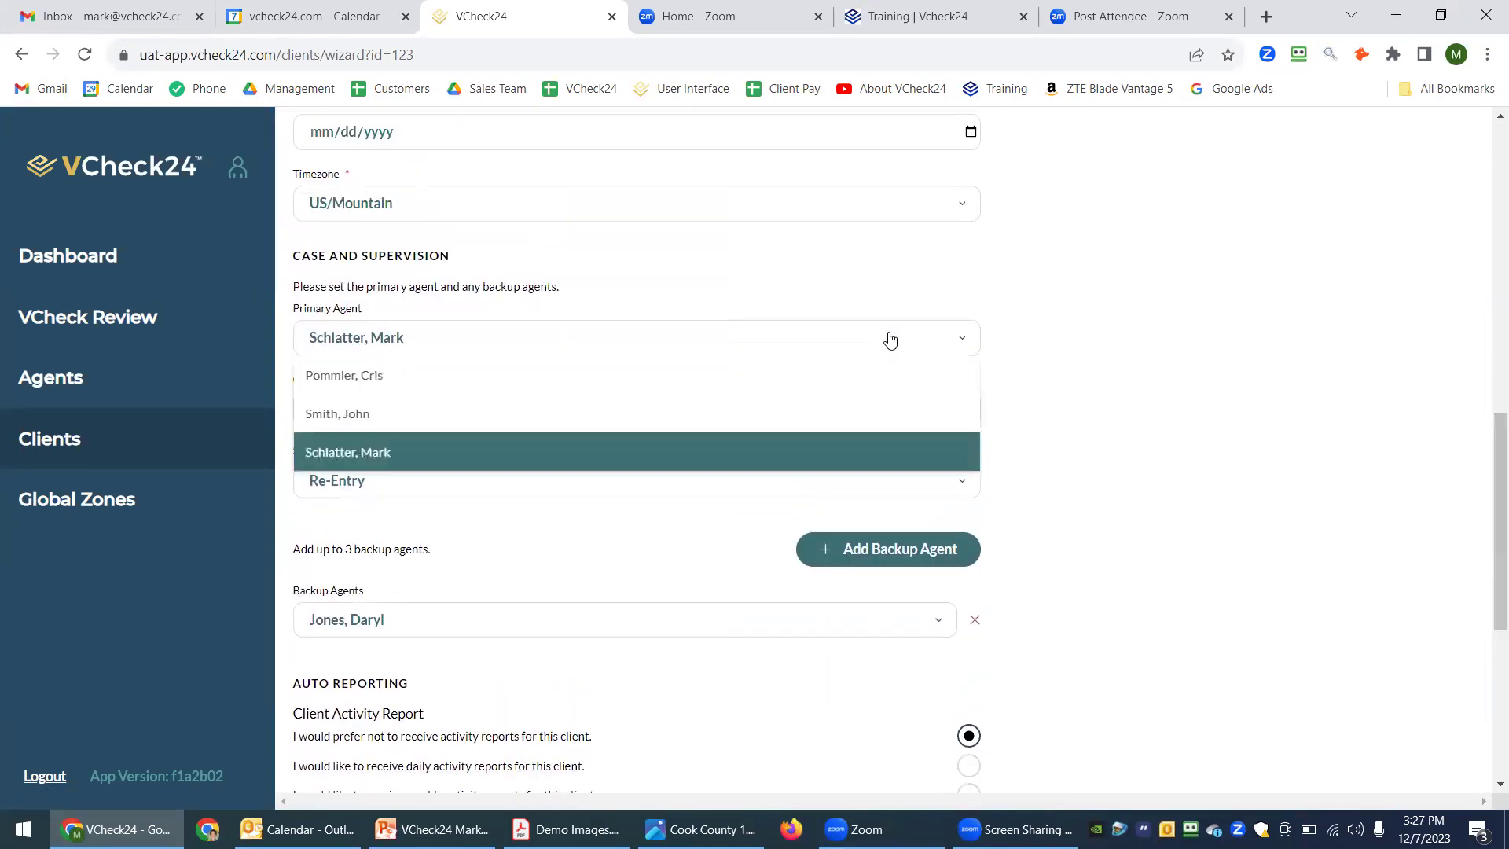
click(446, 452)
- Review the Auto Reporting options for the Client Activity Report and the Client Alarm Summary Report
drag(1491, 484, 1487, 550)
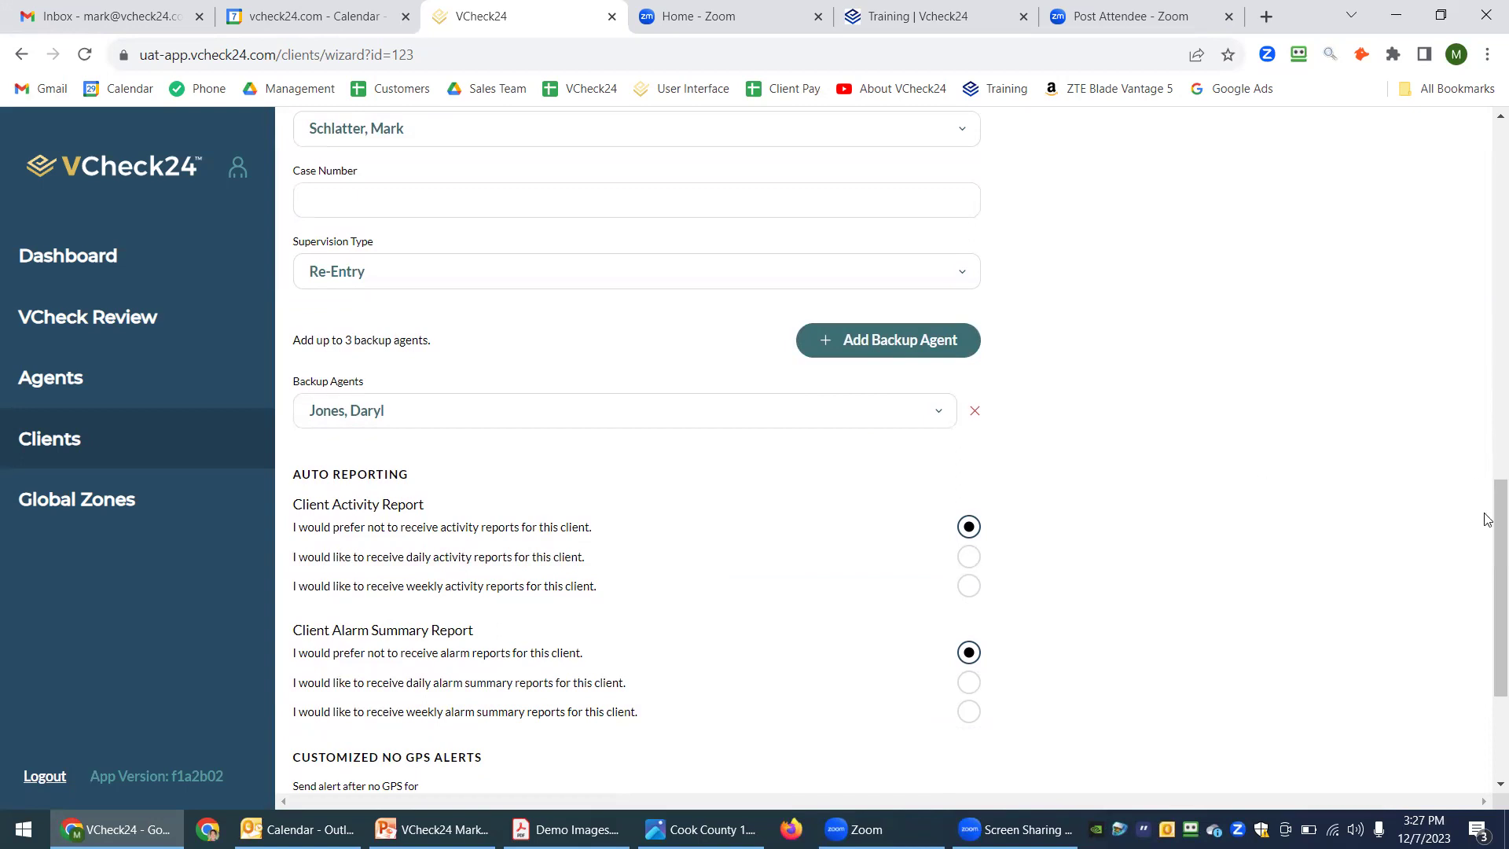
scroll(1486, 521, down, 3)
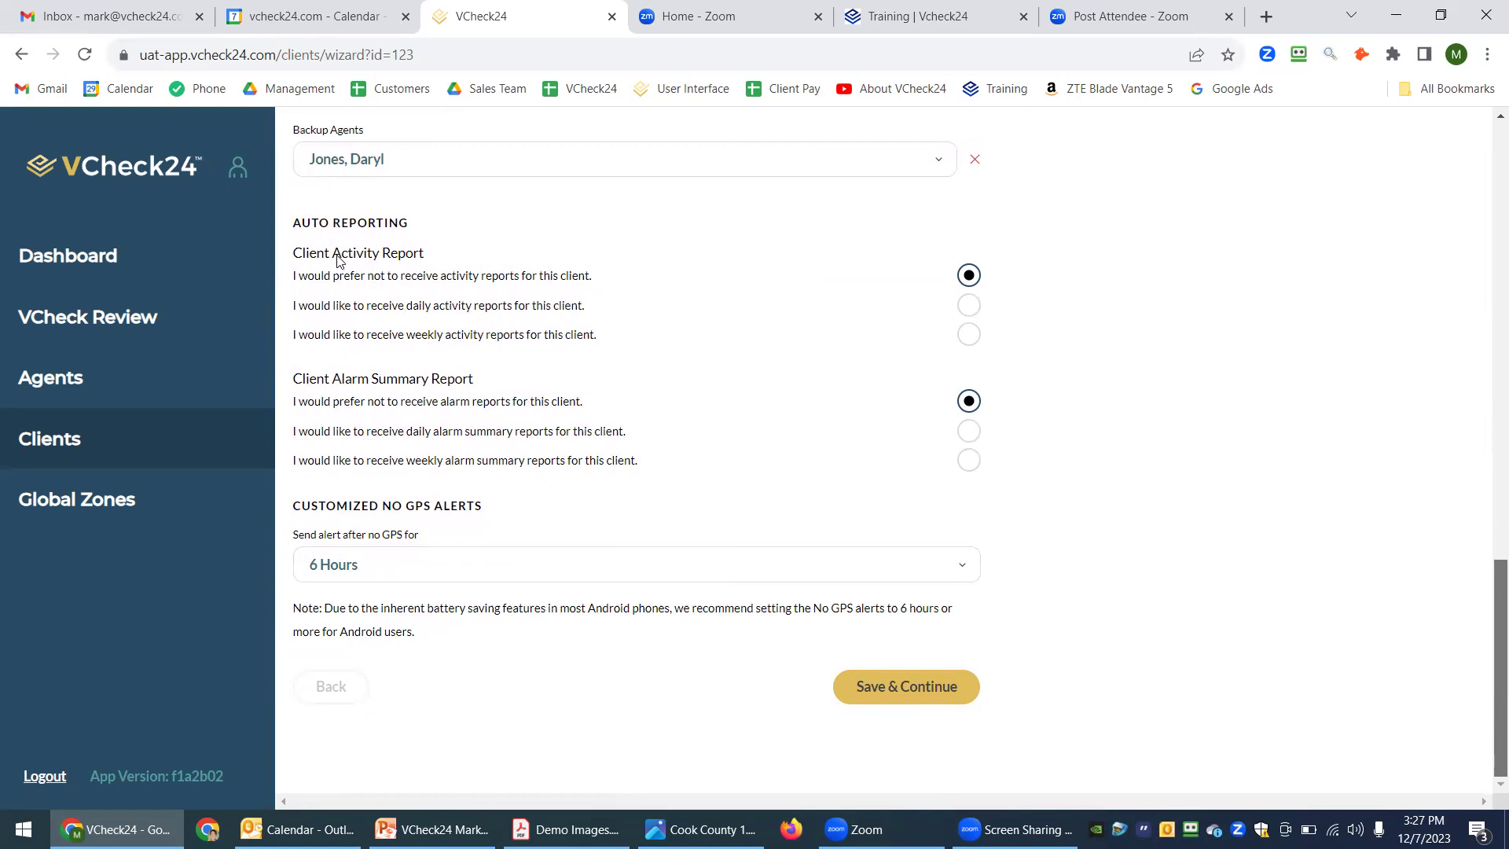
drag(334, 254, 493, 251)
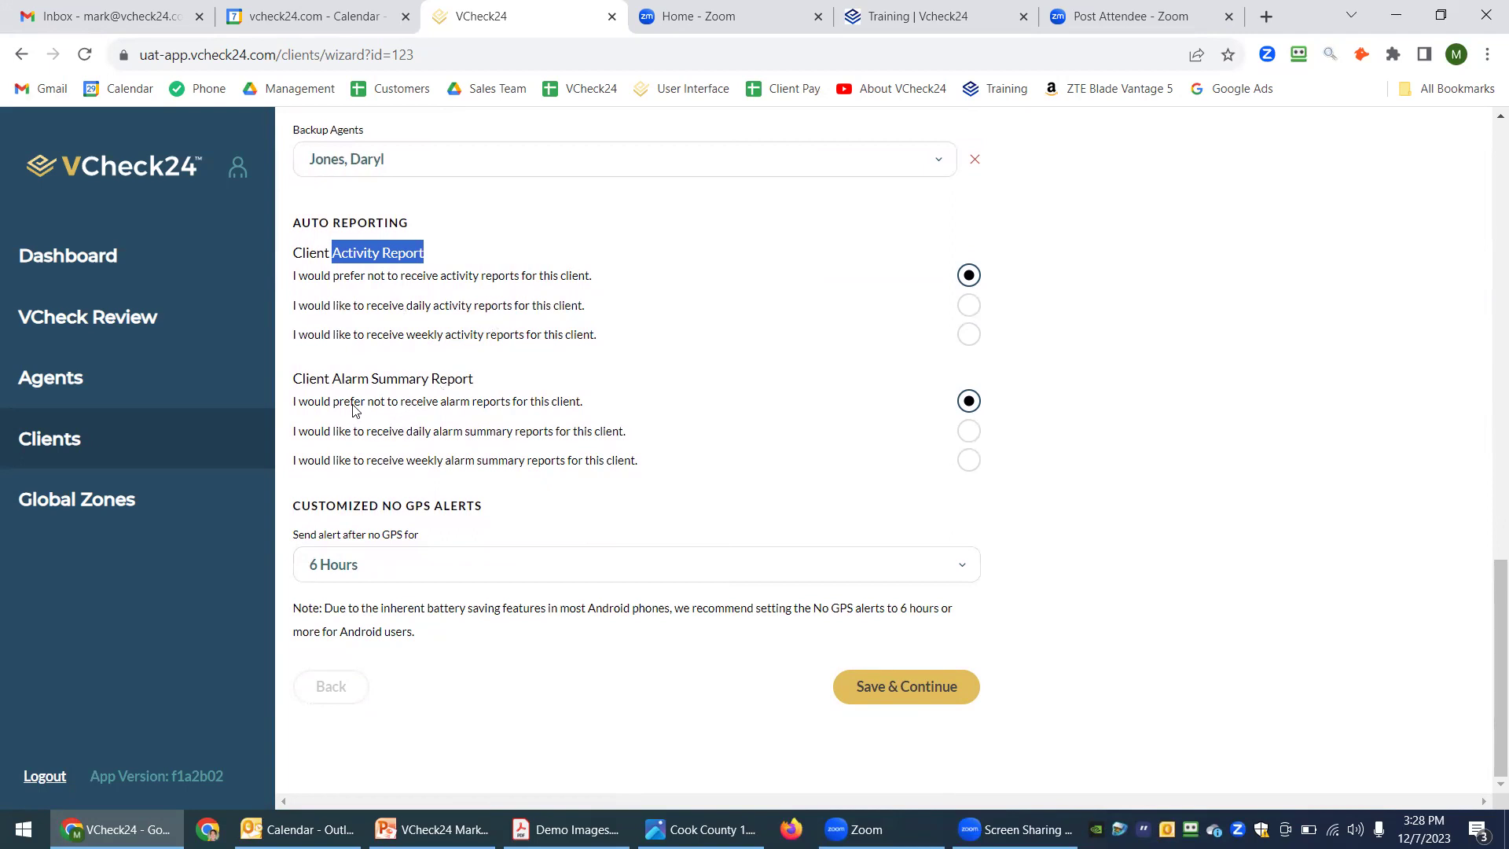
drag(332, 378, 611, 385)
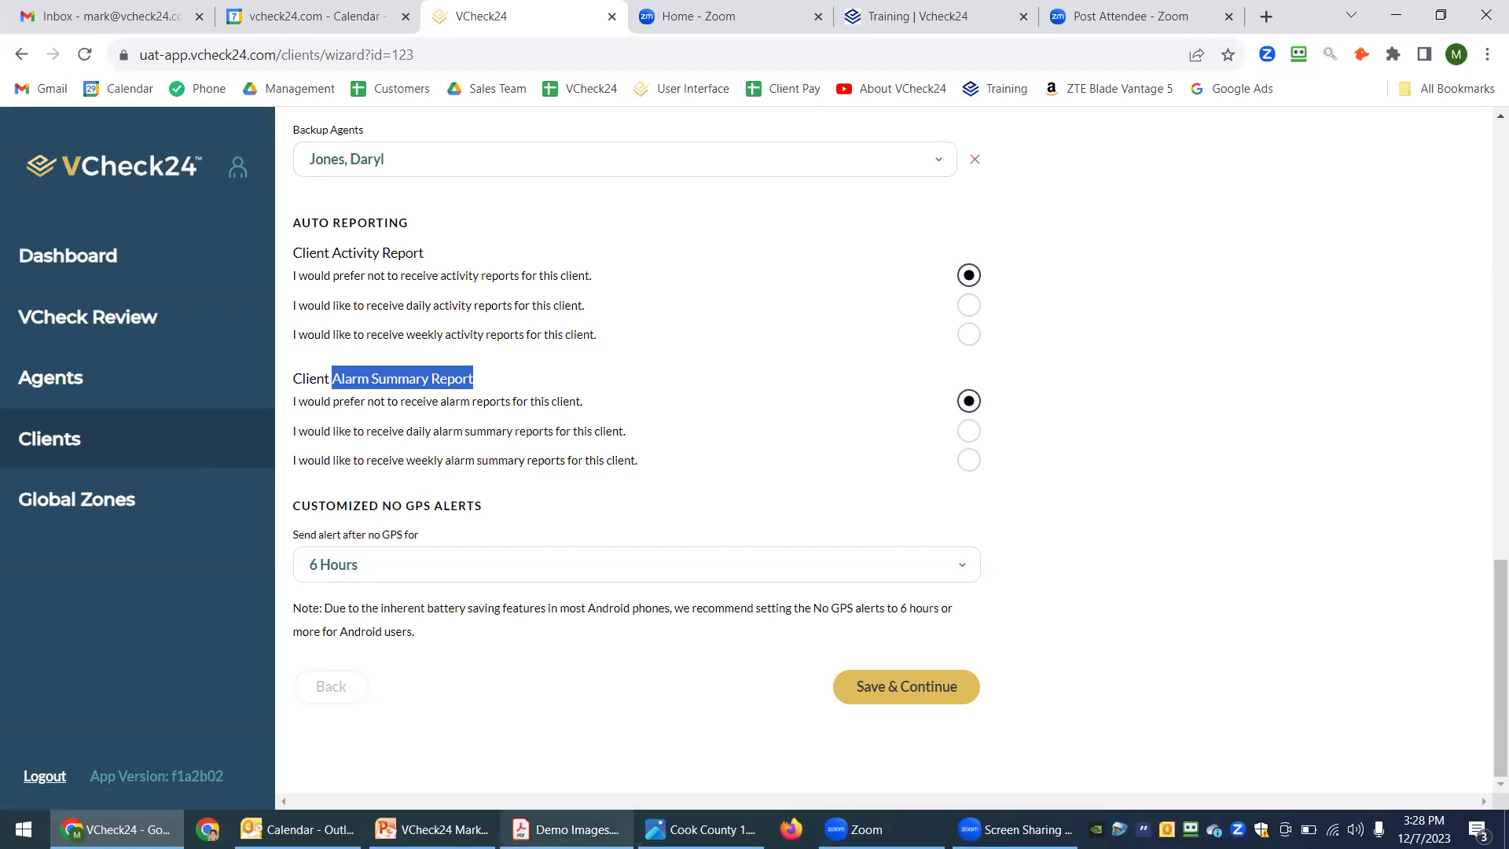
- Switch to the sample Alarm Summary Report PDF and examine its missed VChecks, zone entries and exits, and Valmont mobile homes zone of interest
click(569, 829)
click(423, 17)
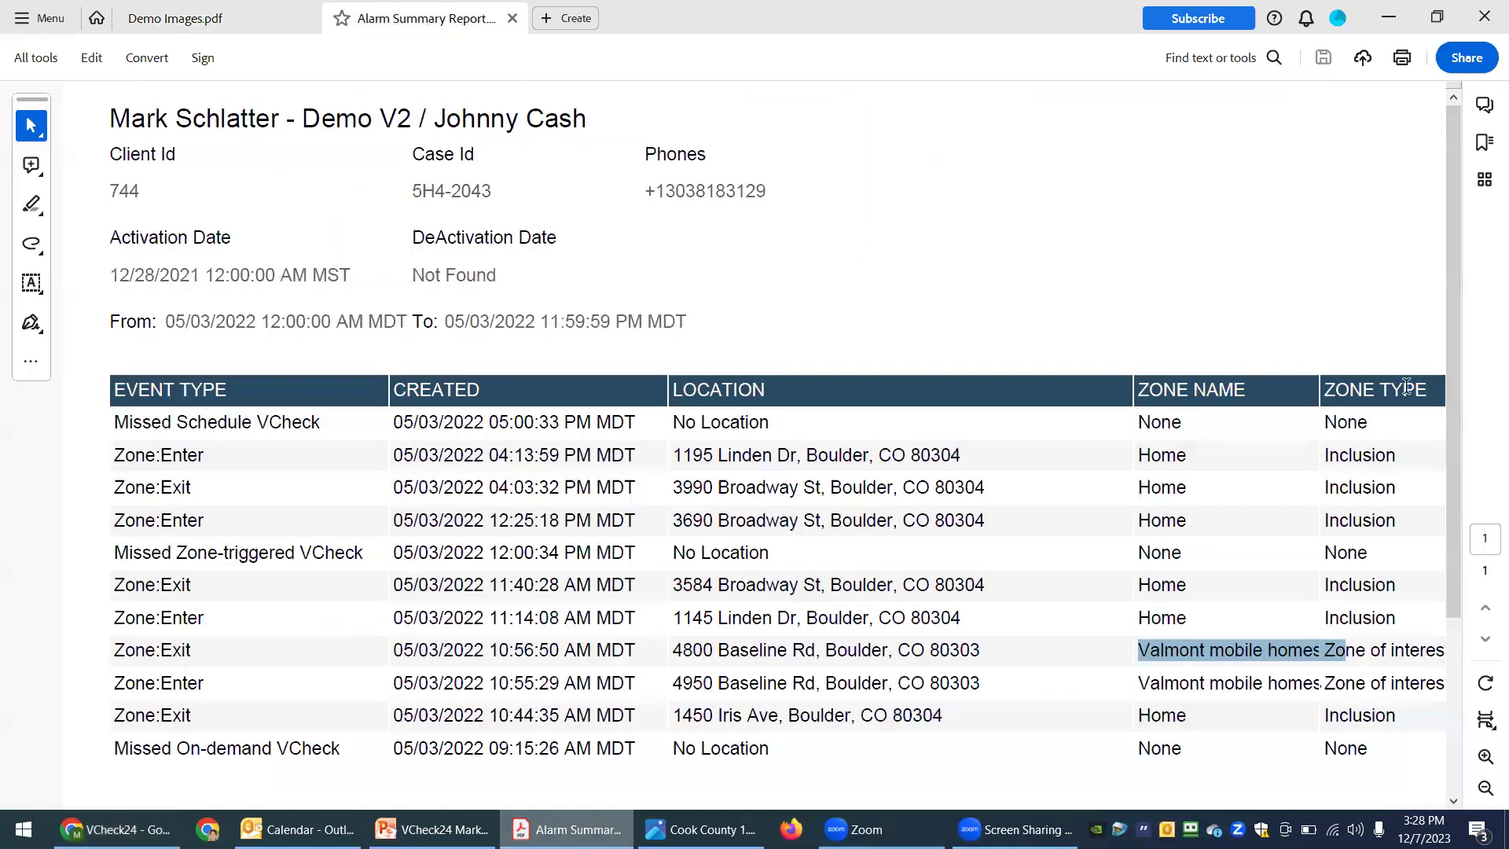
click(1283, 260)
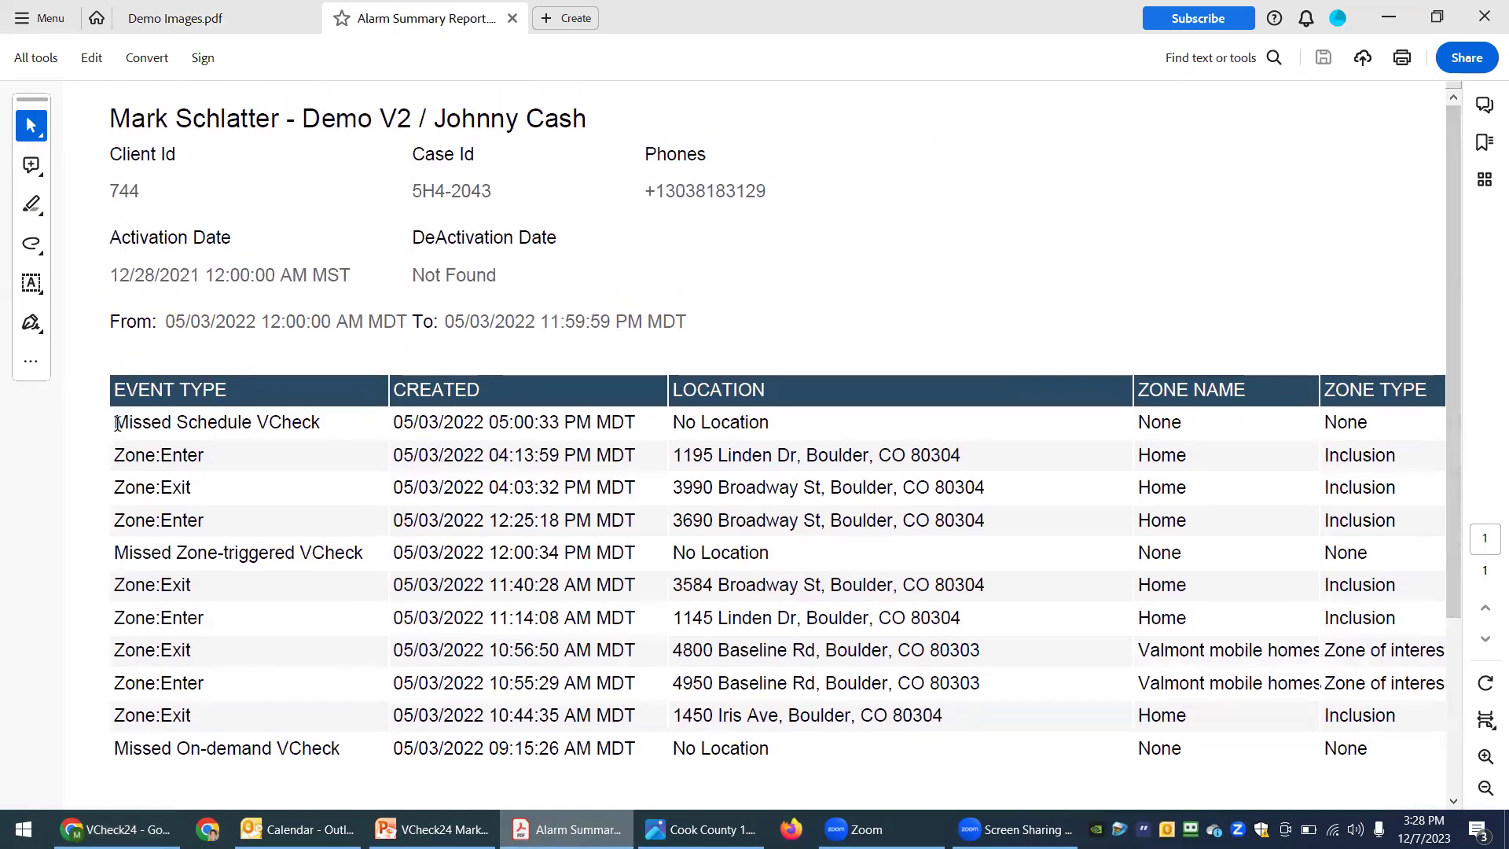
drag(117, 424, 322, 424)
click(170, 458)
drag(1132, 653, 1378, 660)
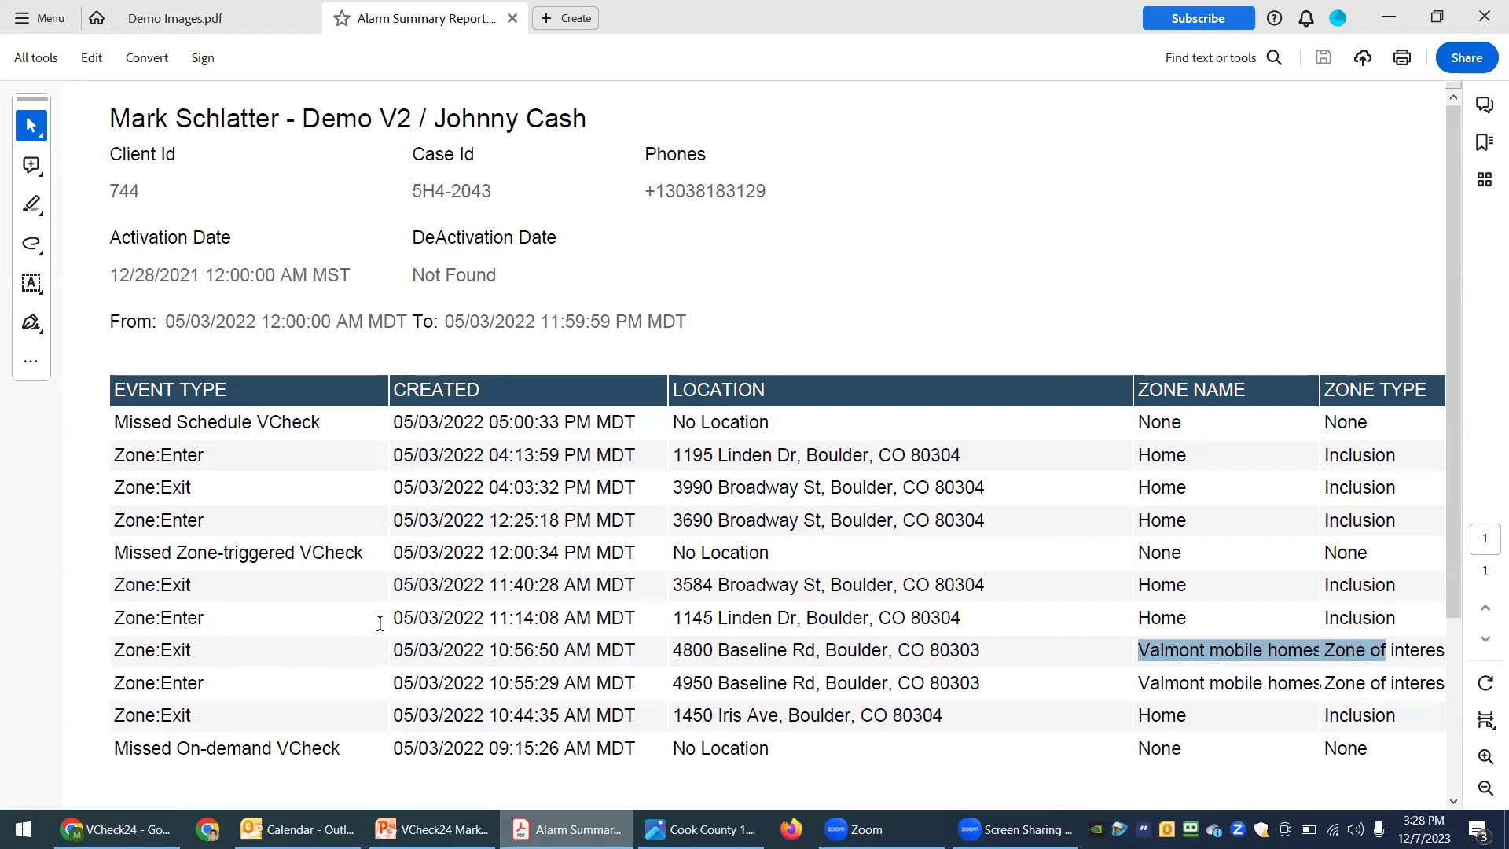
- Switch back to the VCheck24 client form and set the No GPS alert delay to 1 Hour
click(117, 829)
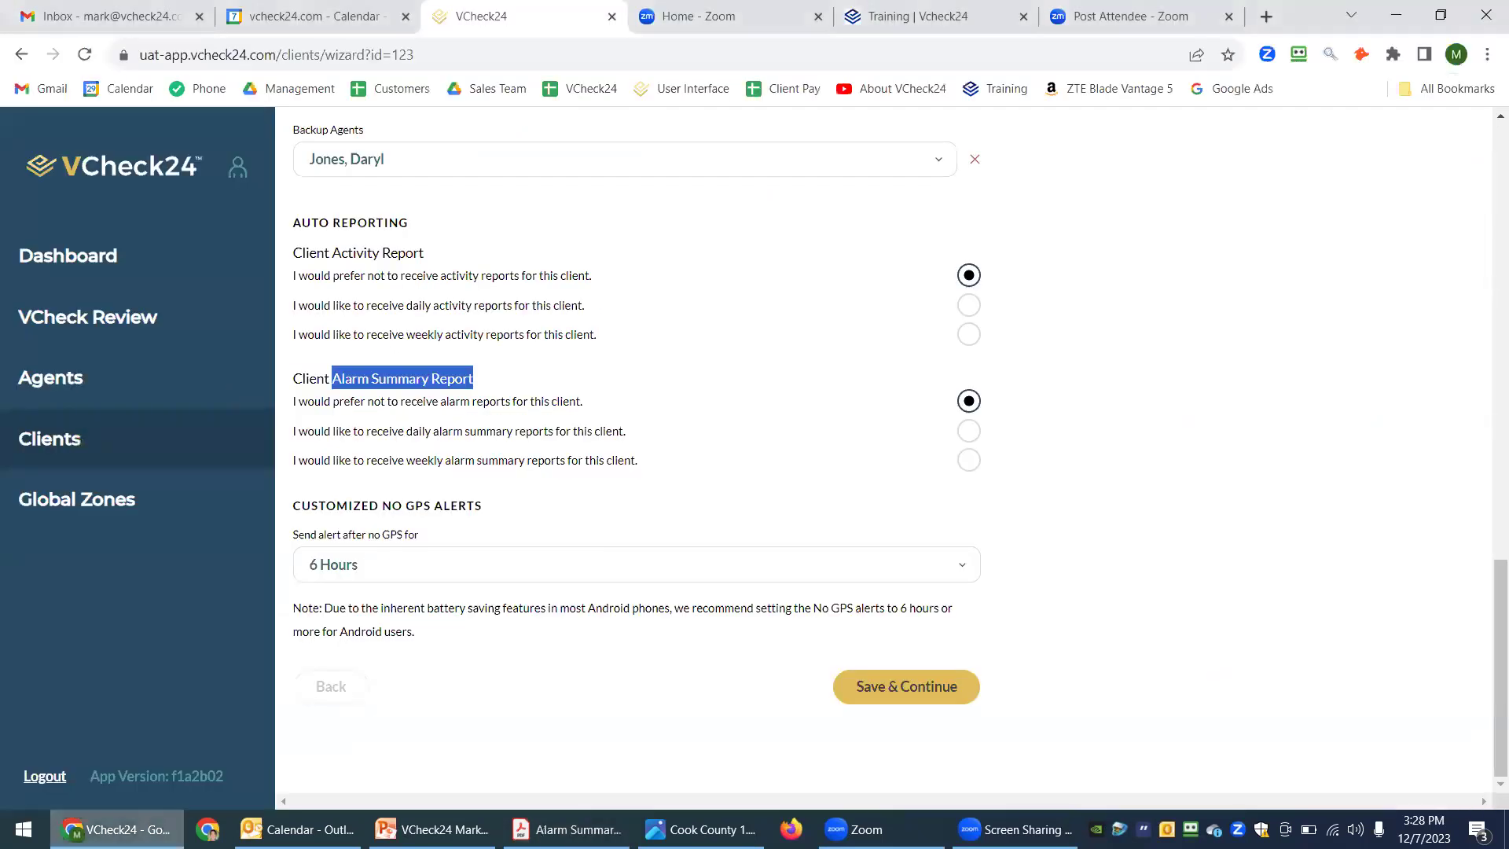
click(1353, 453)
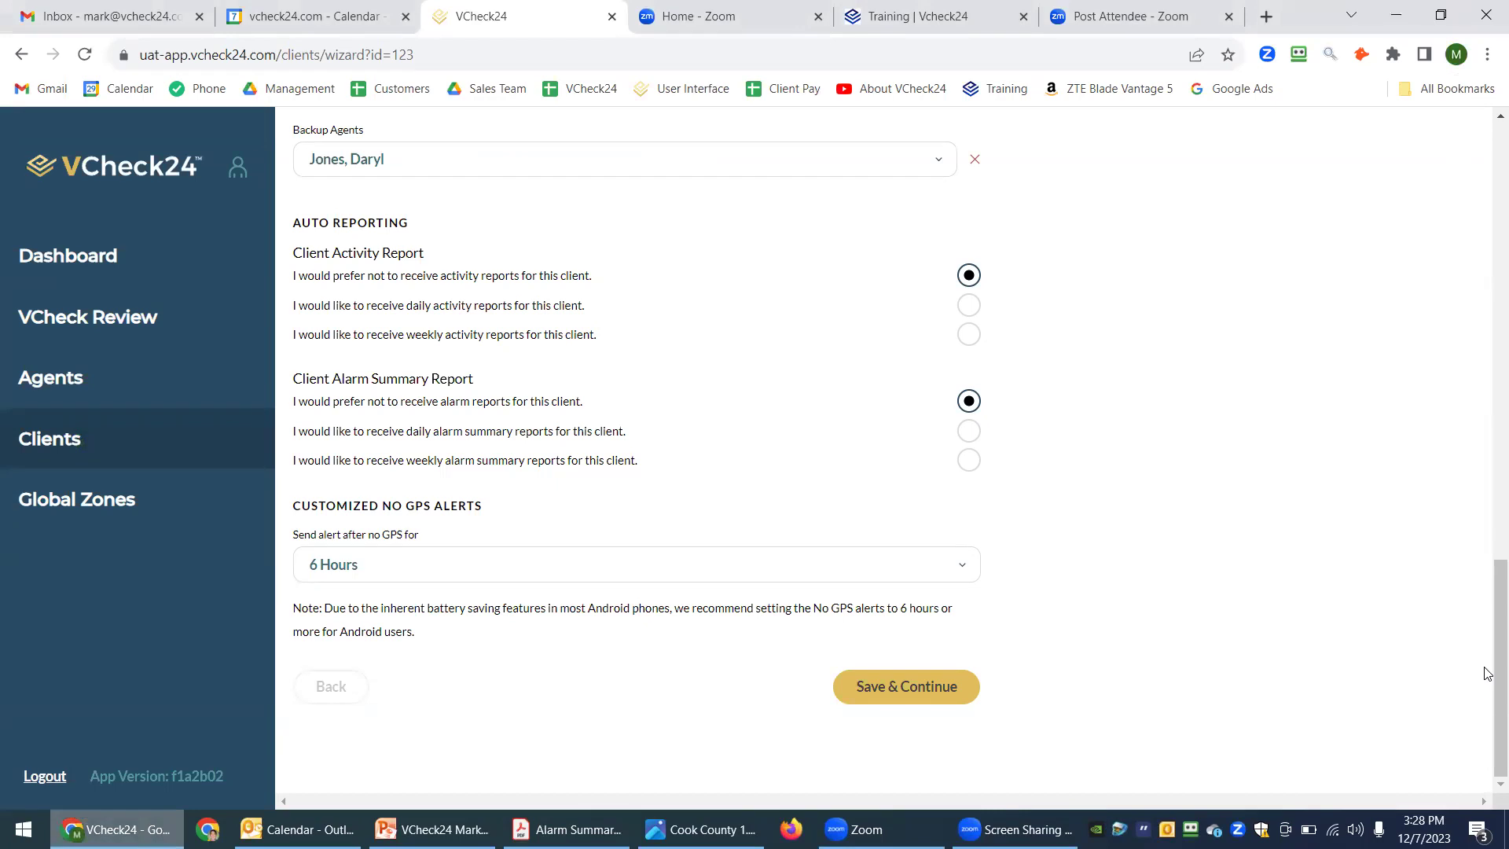
click(975, 577)
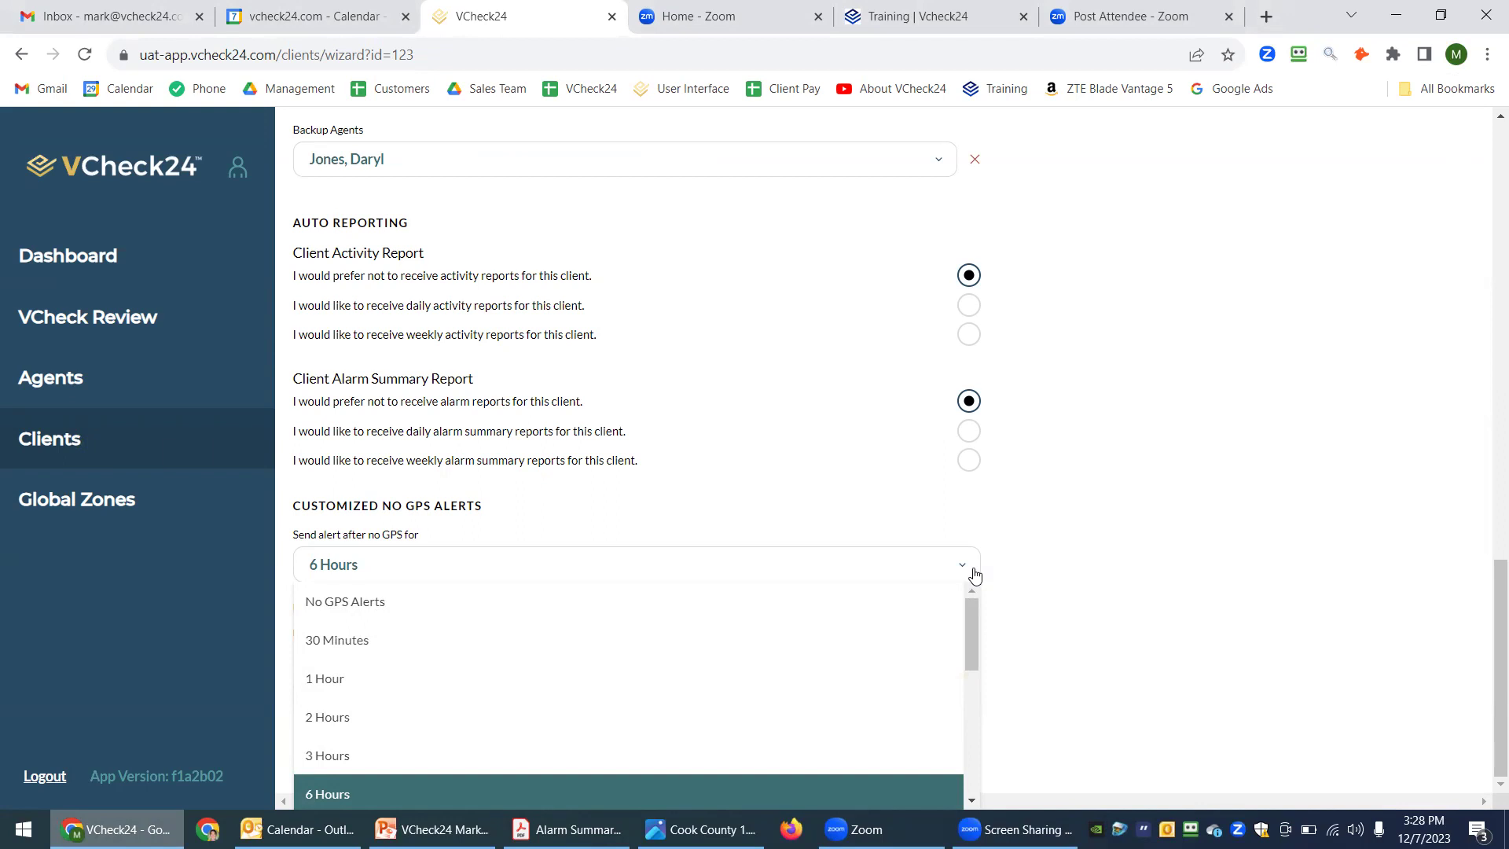
click(660, 674)
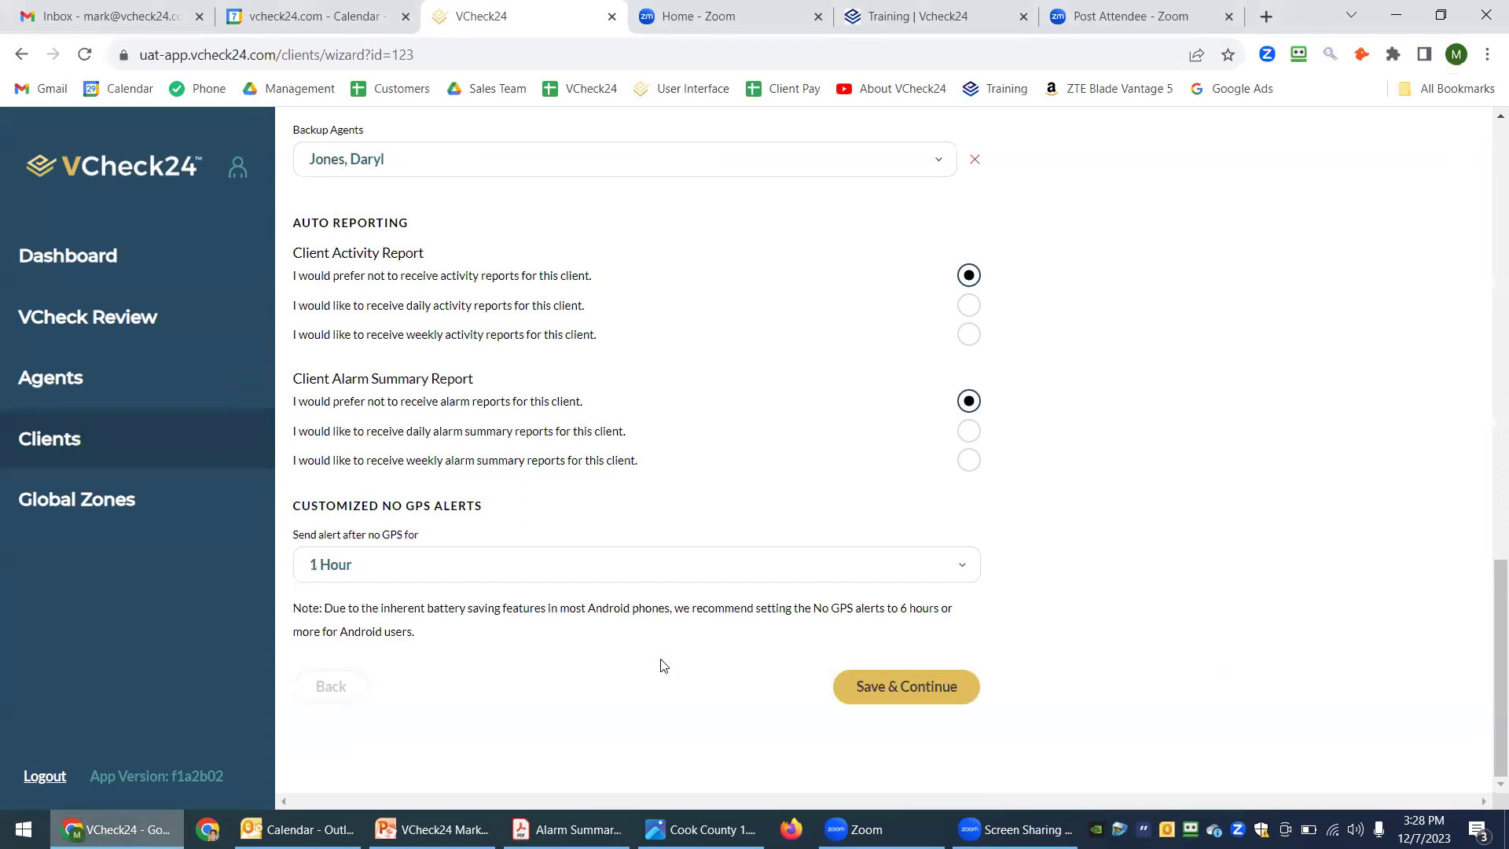
- Change the No GPS alert delay to 1 Day and save the client details to continue to the zones
click(654, 567)
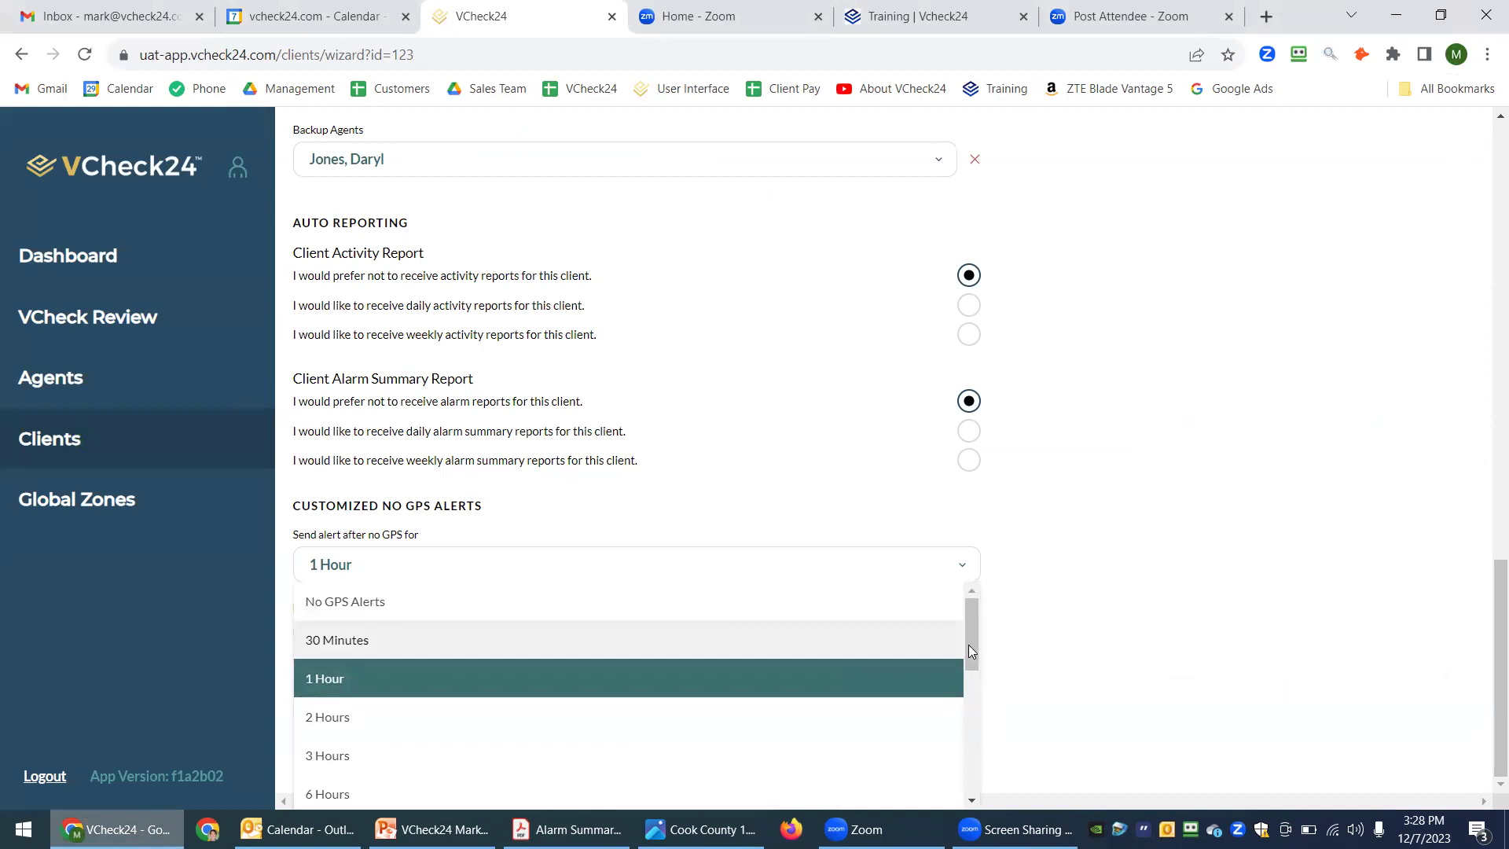
drag(968, 645, 974, 717)
click(597, 675)
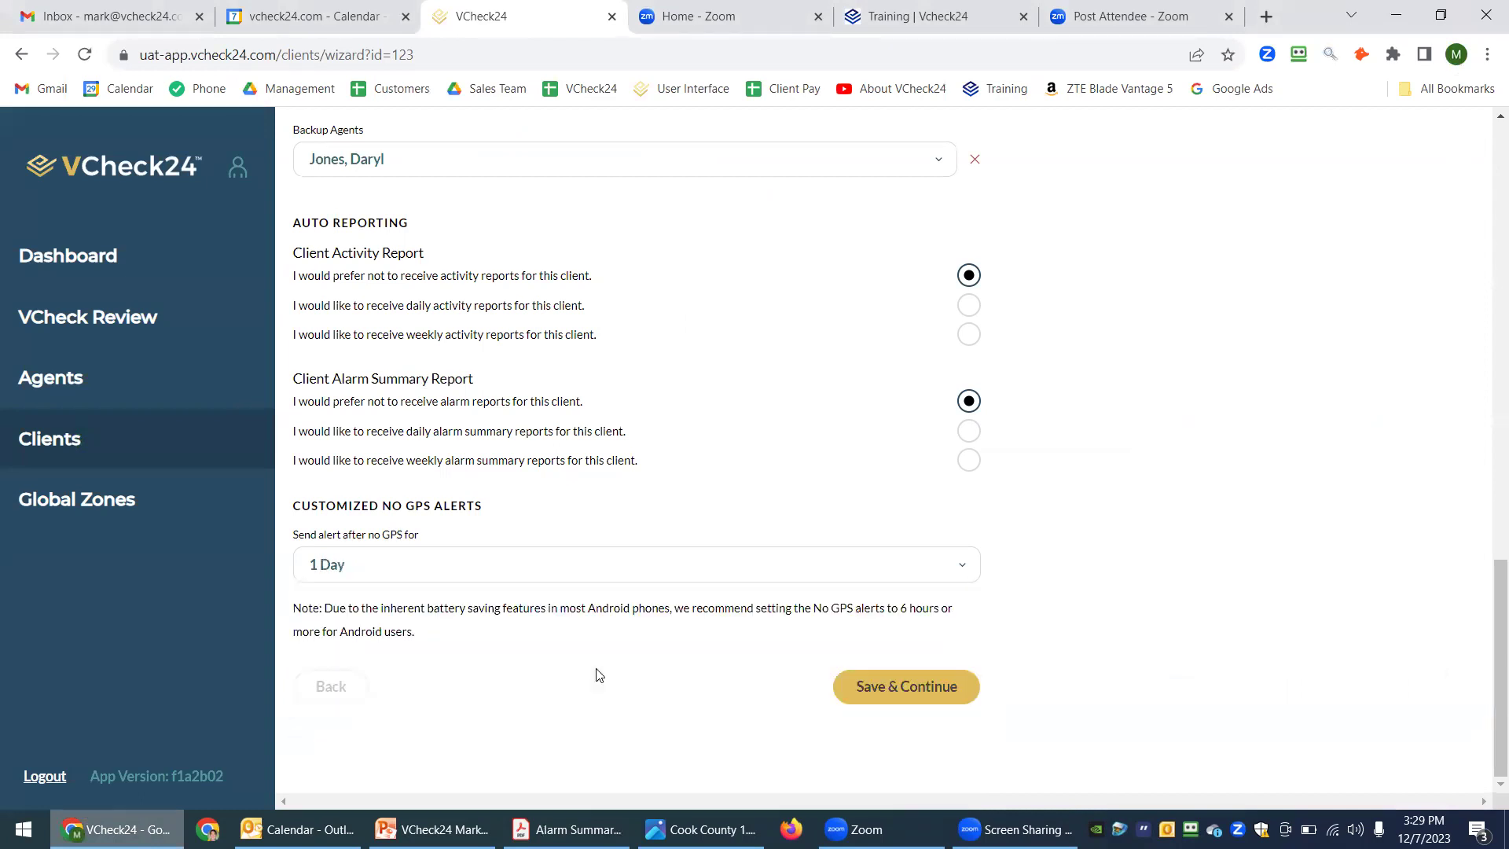
click(909, 686)
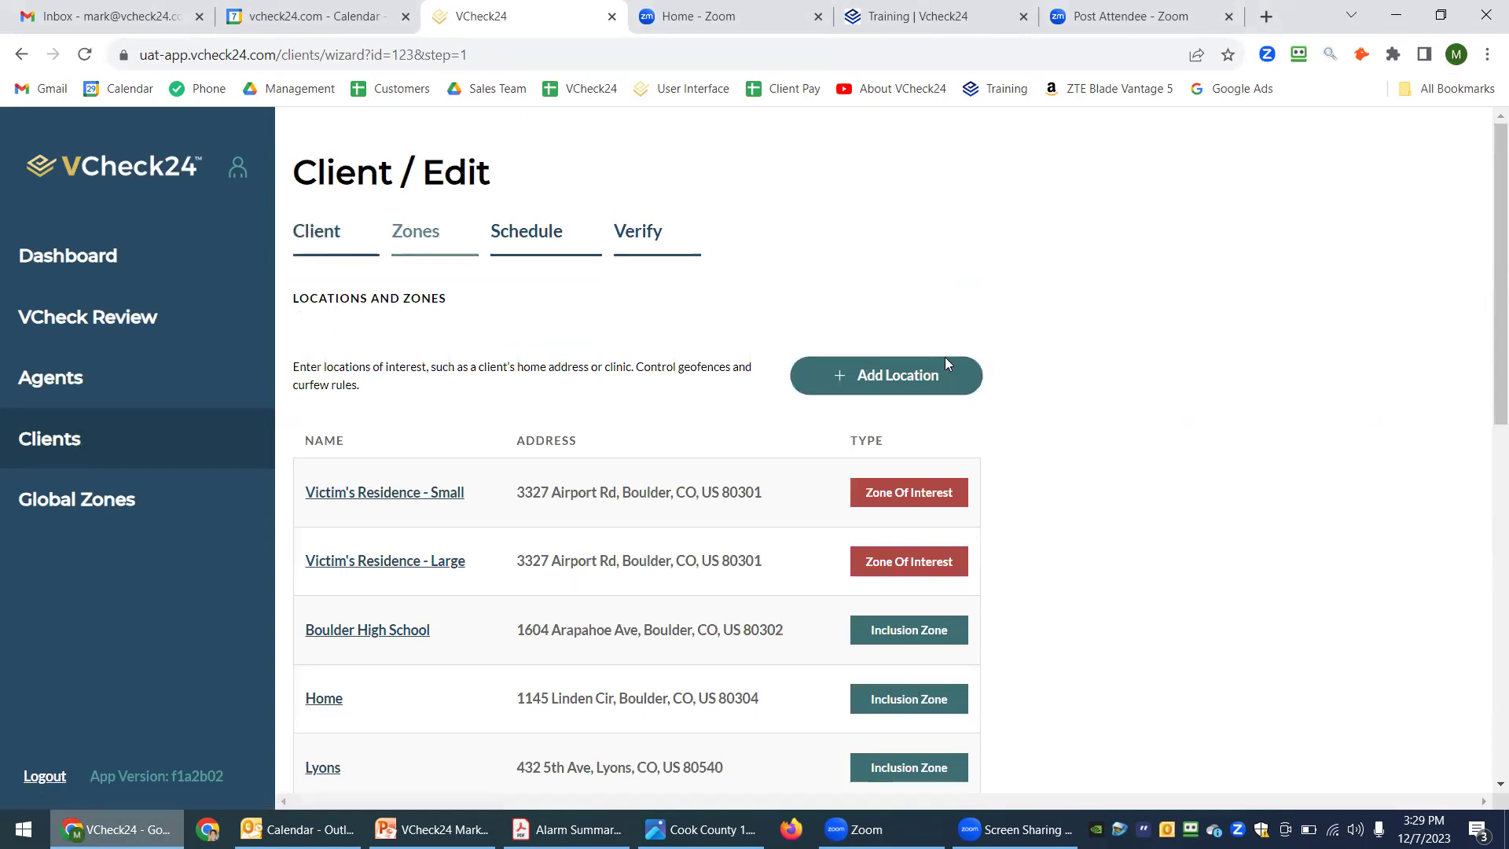
- Start a new client location named Home and fill in its street address from the suggestions
click(899, 357)
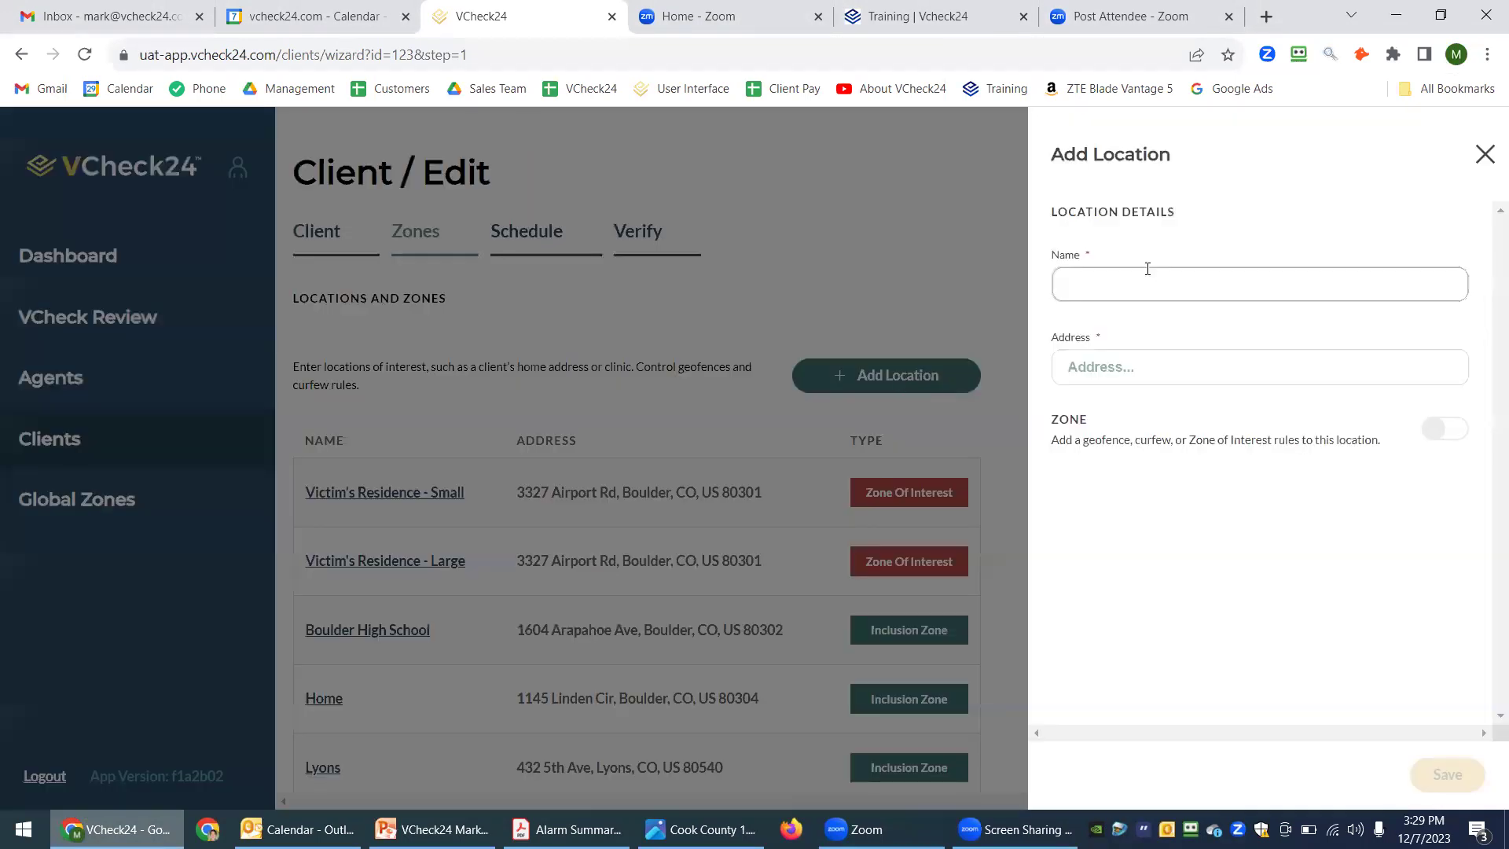
click(1201, 283)
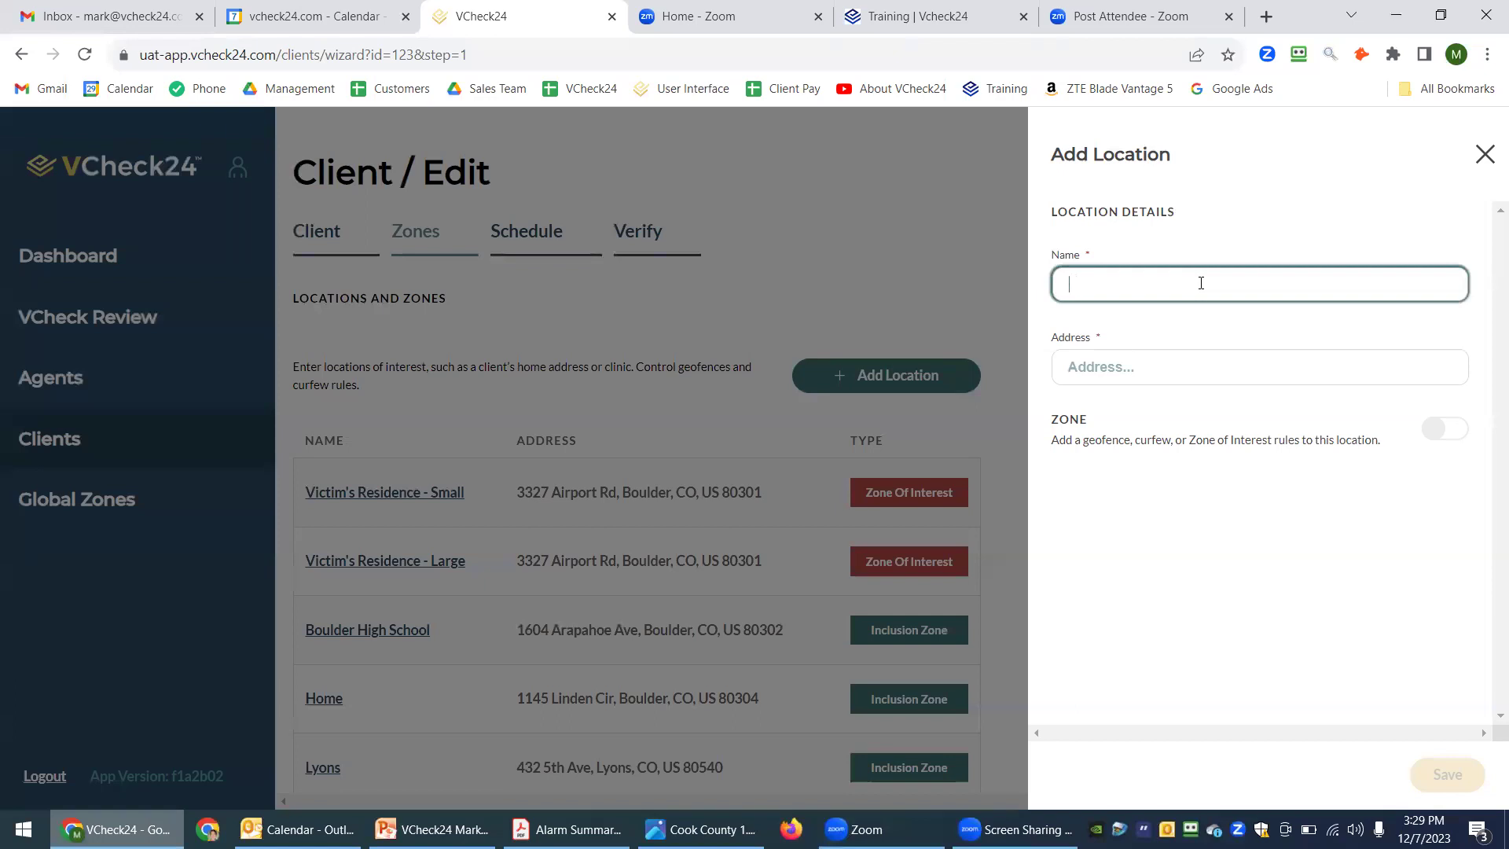
text(Home)
click(1126, 358)
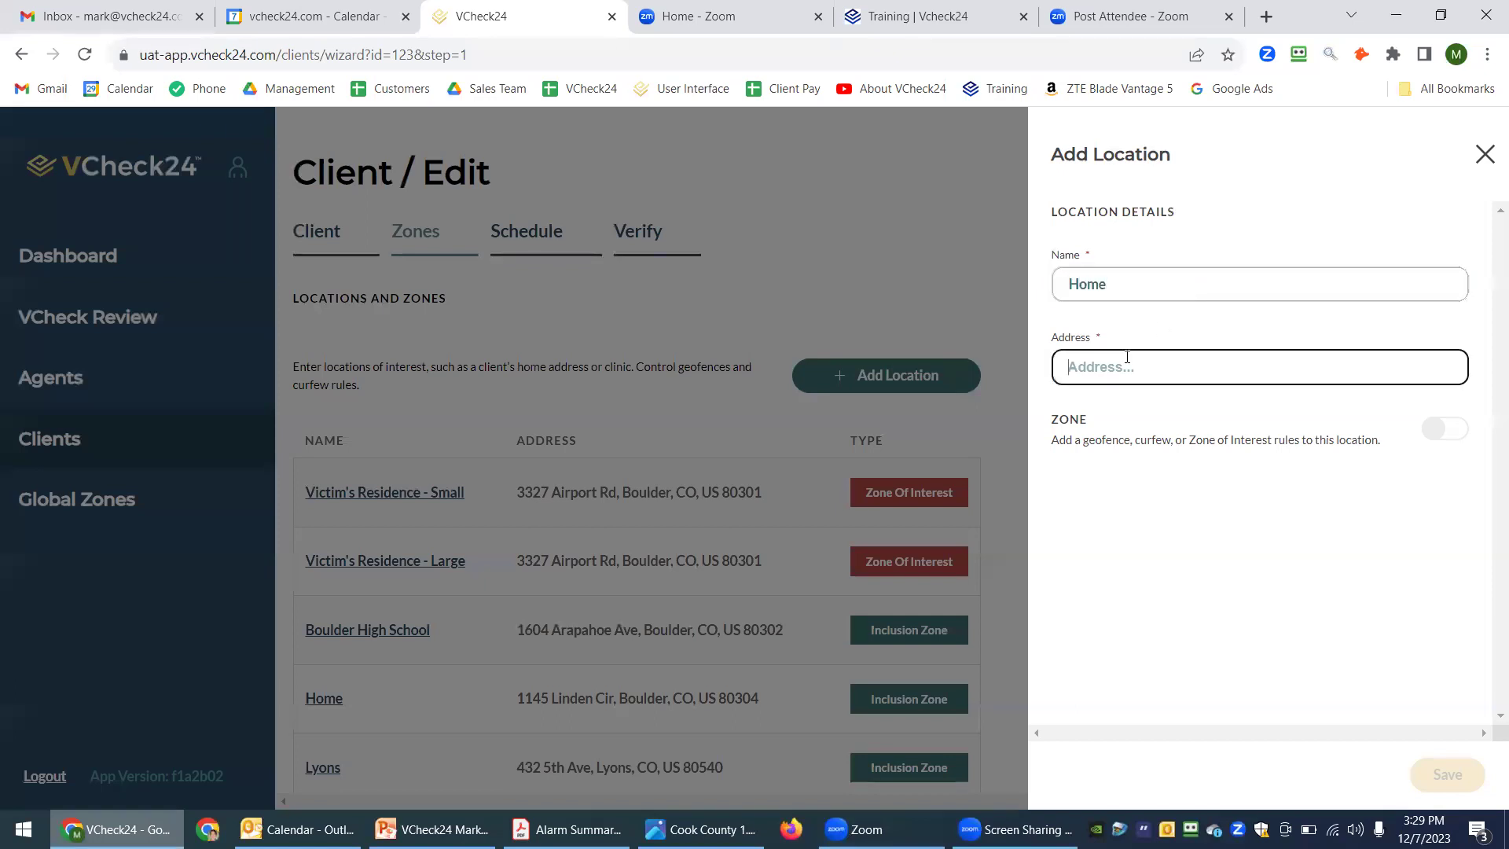
text(36)
click(1257, 398)
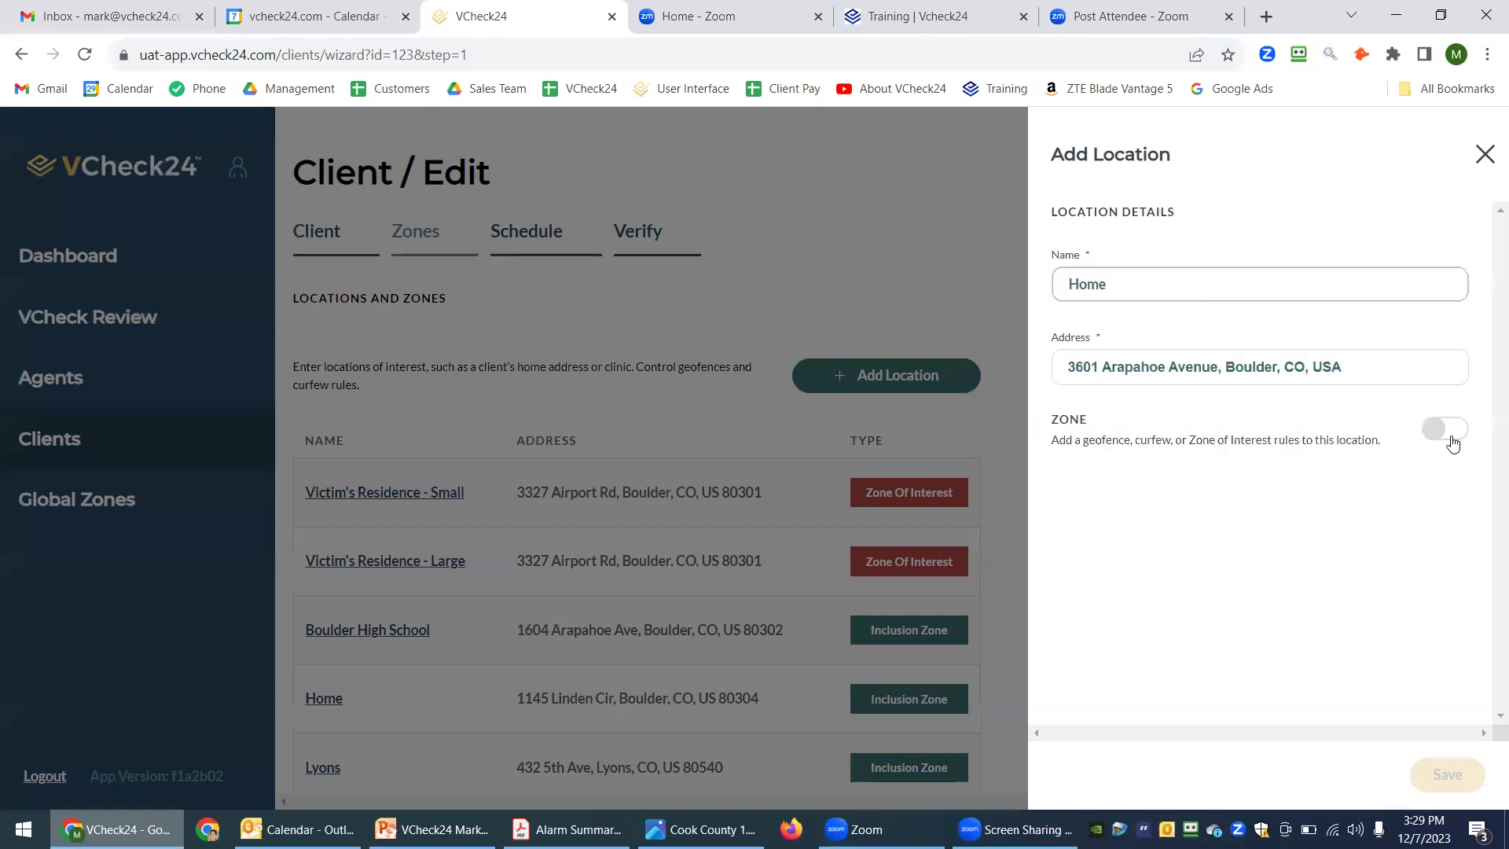
- Enable a zone for the Home location and inspect its circular geofence on the full-screen map
click(1453, 443)
scroll(1487, 358, down, 2)
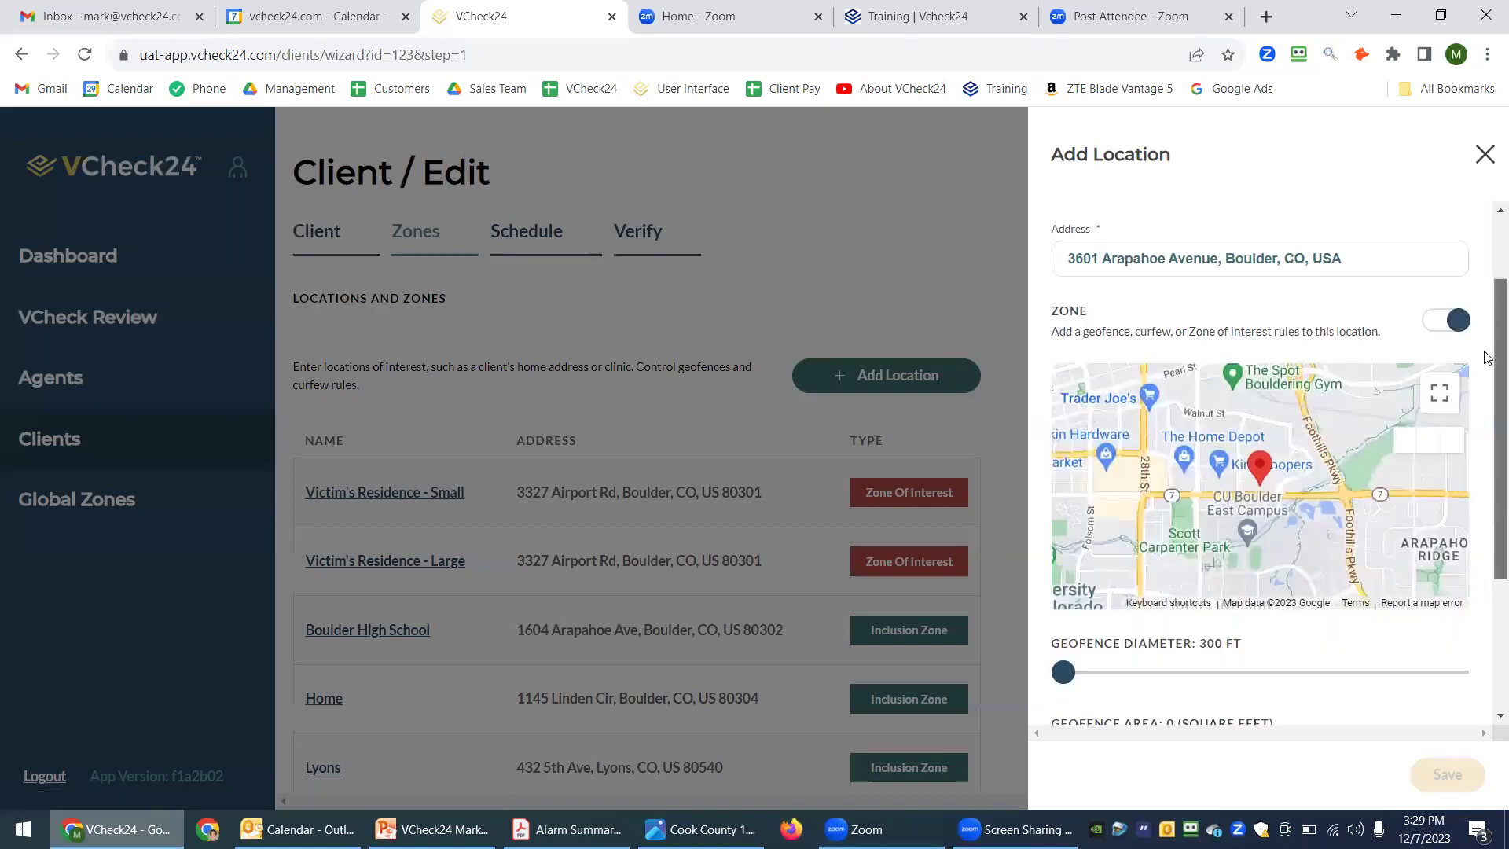
click(1439, 383)
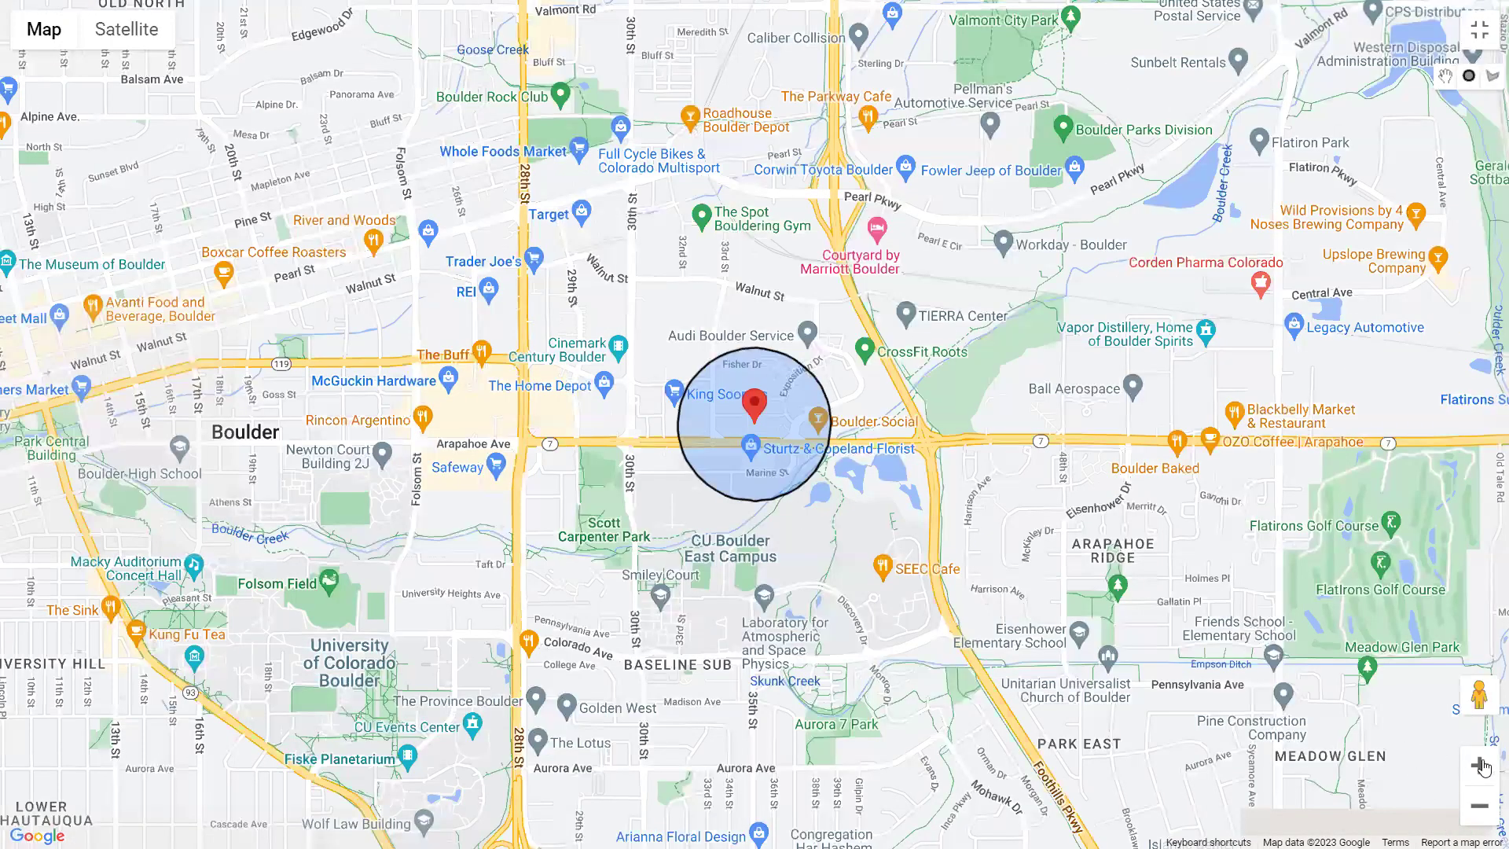
click(1480, 765)
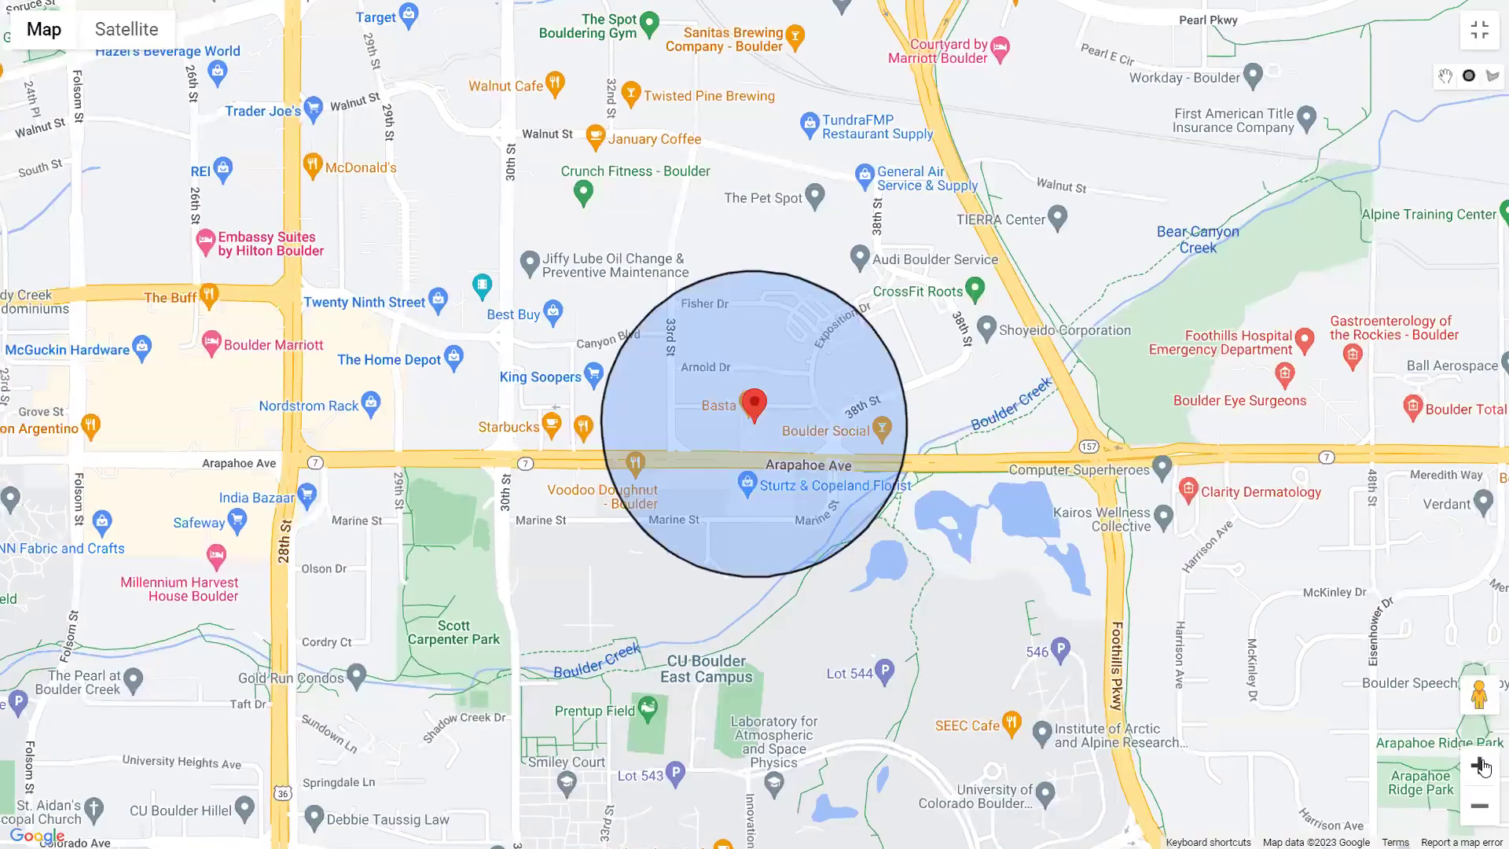
click(1480, 765)
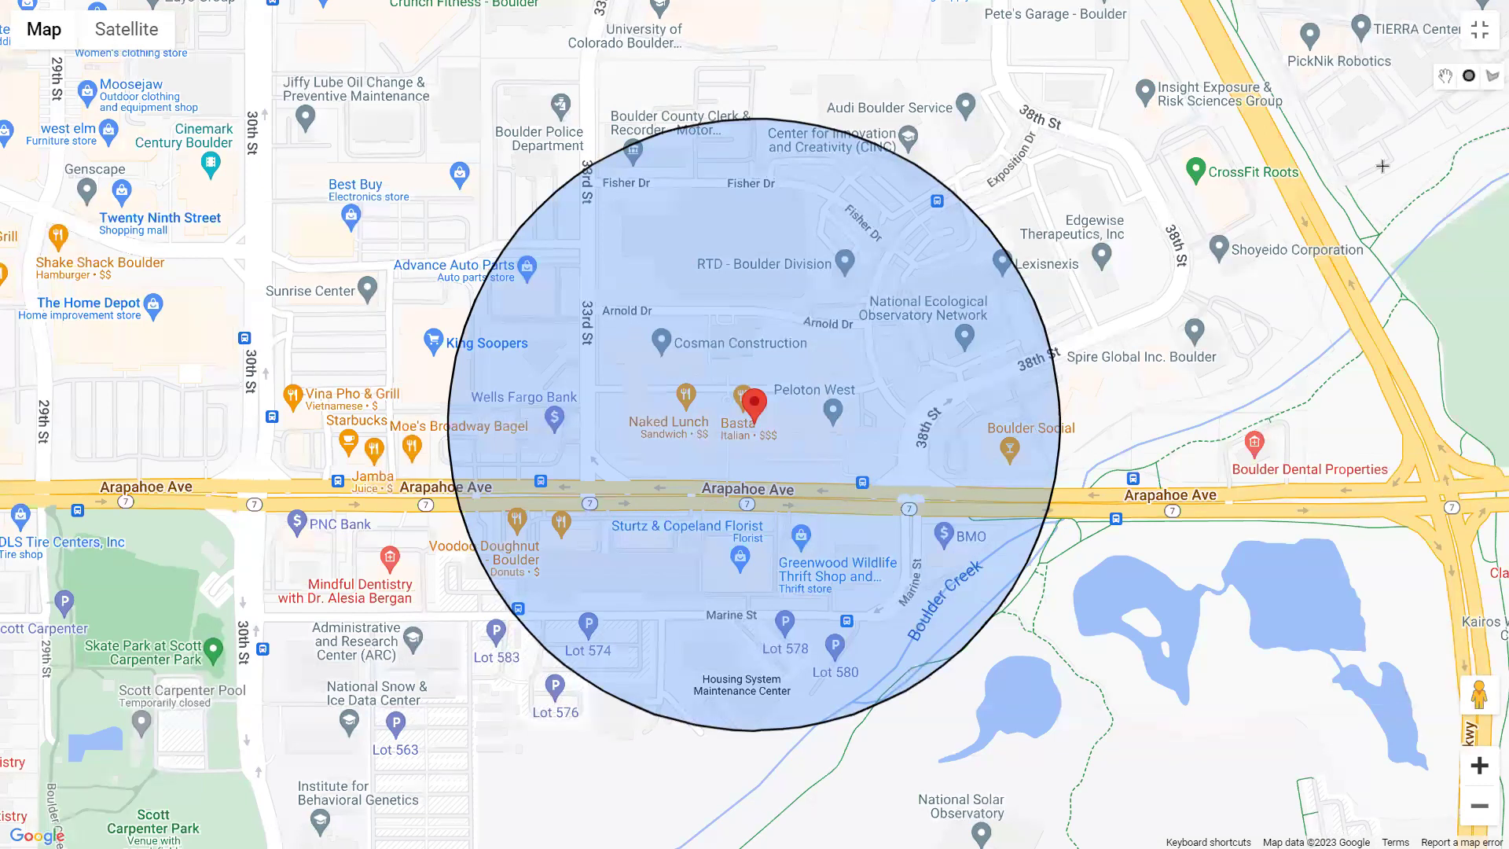
- Replace the circular geofence with a four-sided polygon around the Home marker, just north of Arapahoe Ave, and exit the full-screen map
click(1491, 77)
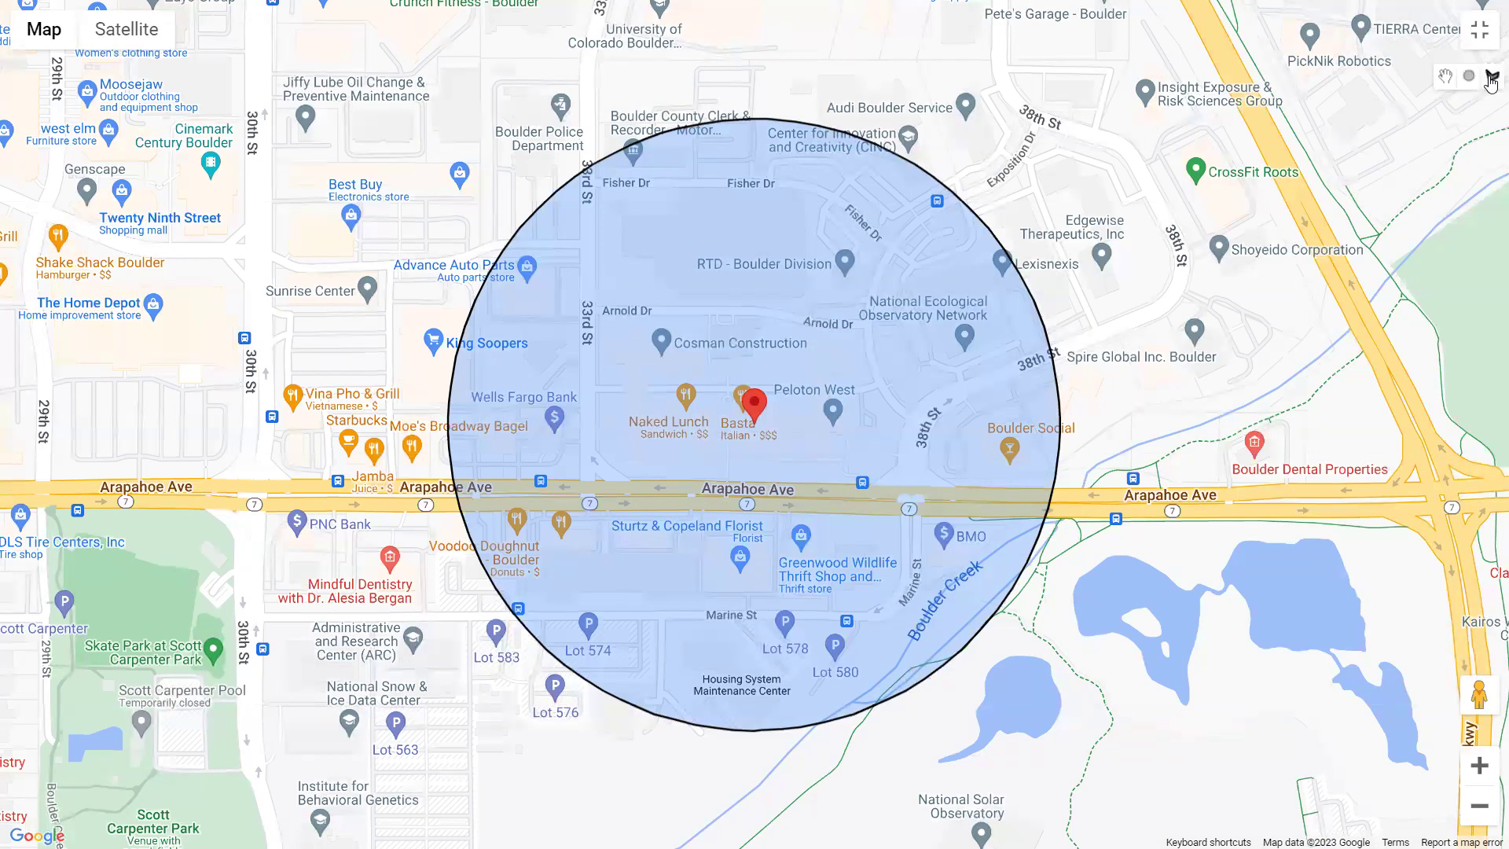
click(554, 469)
click(954, 475)
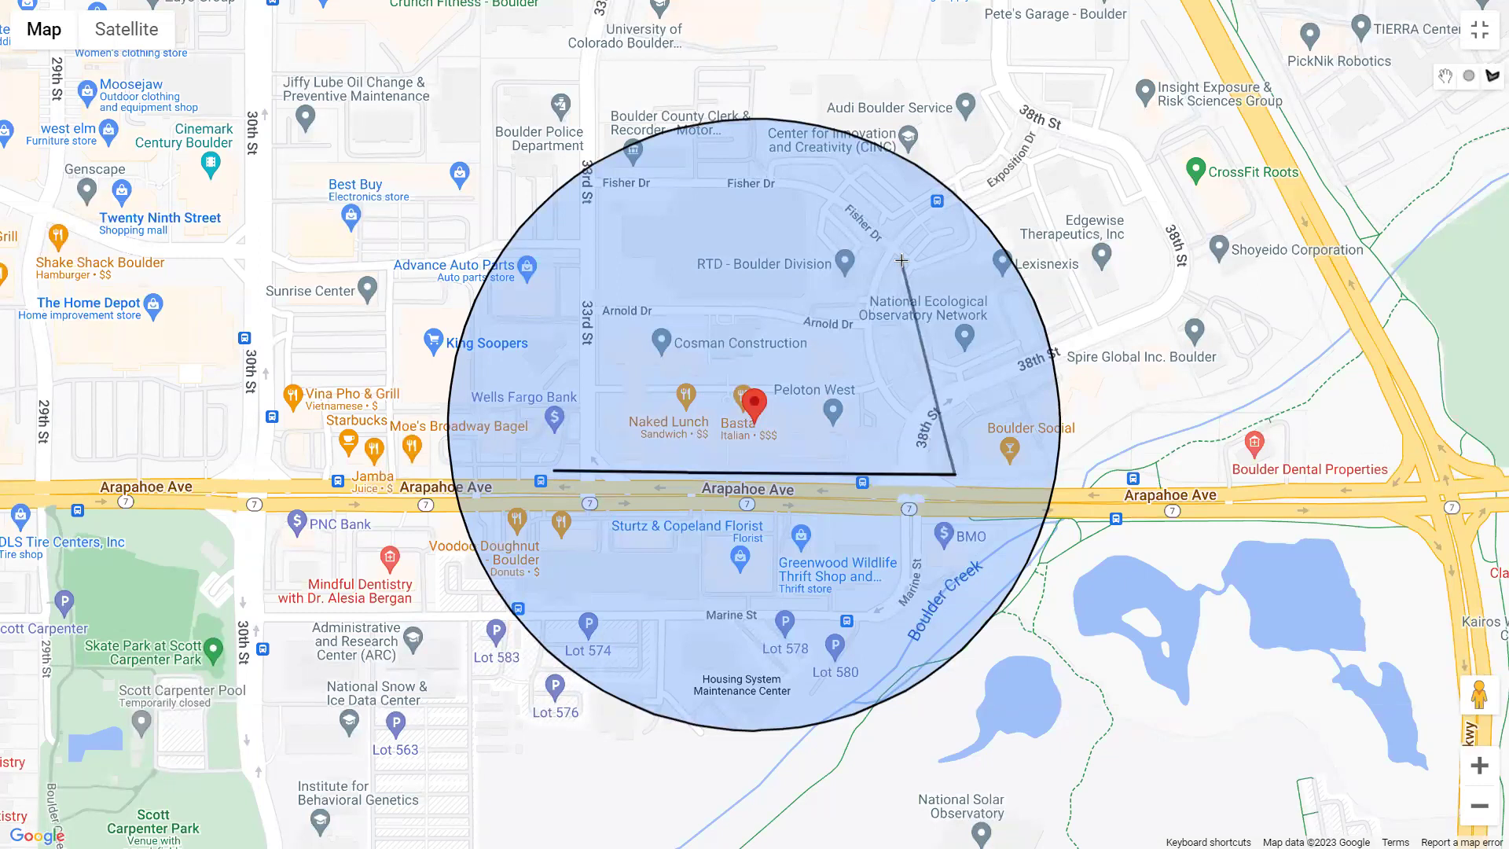
click(901, 259)
click(644, 235)
click(557, 469)
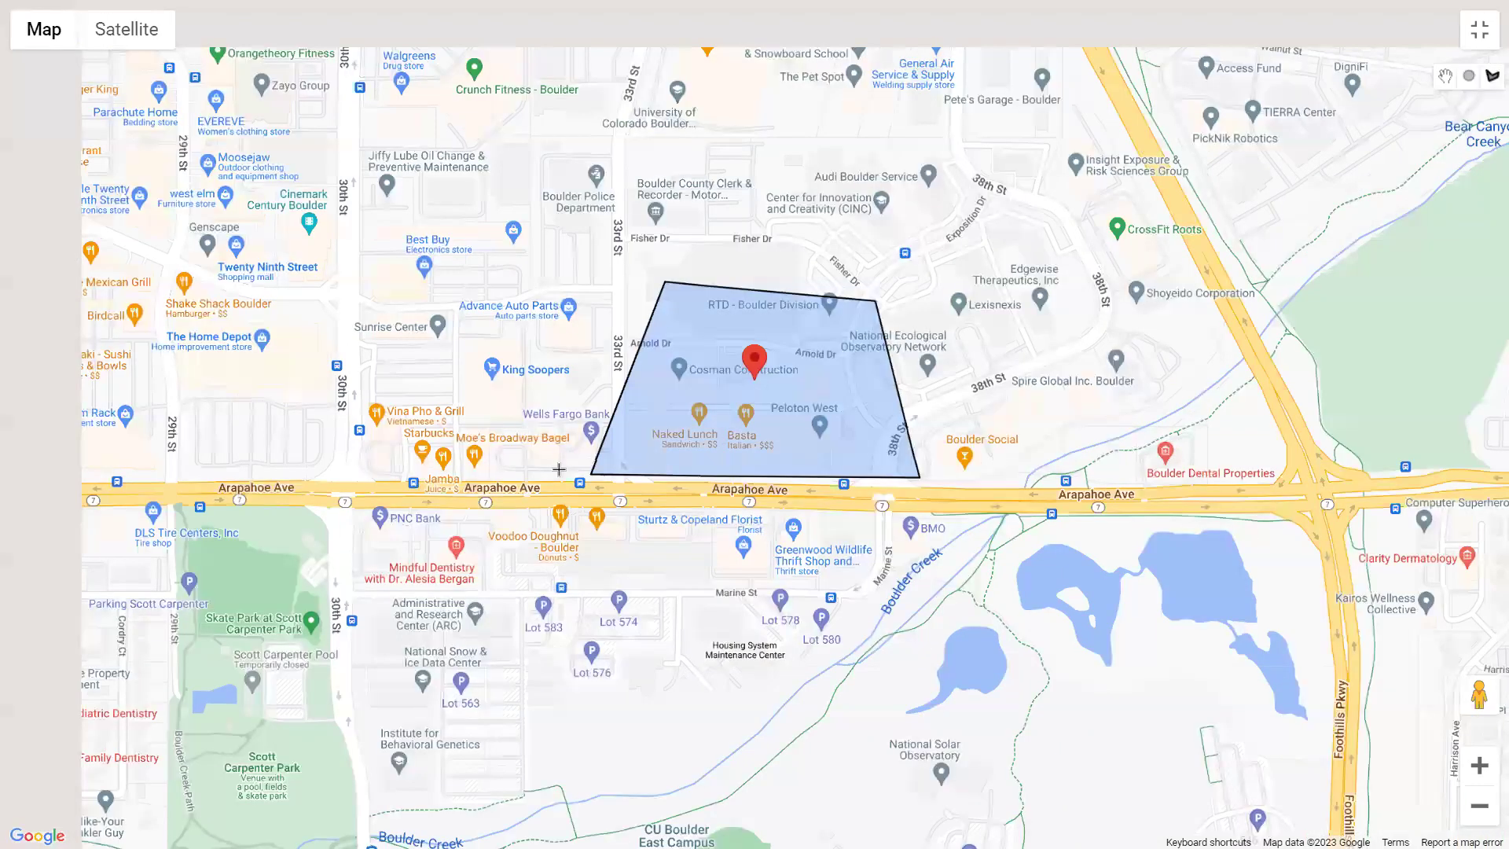
click(1480, 29)
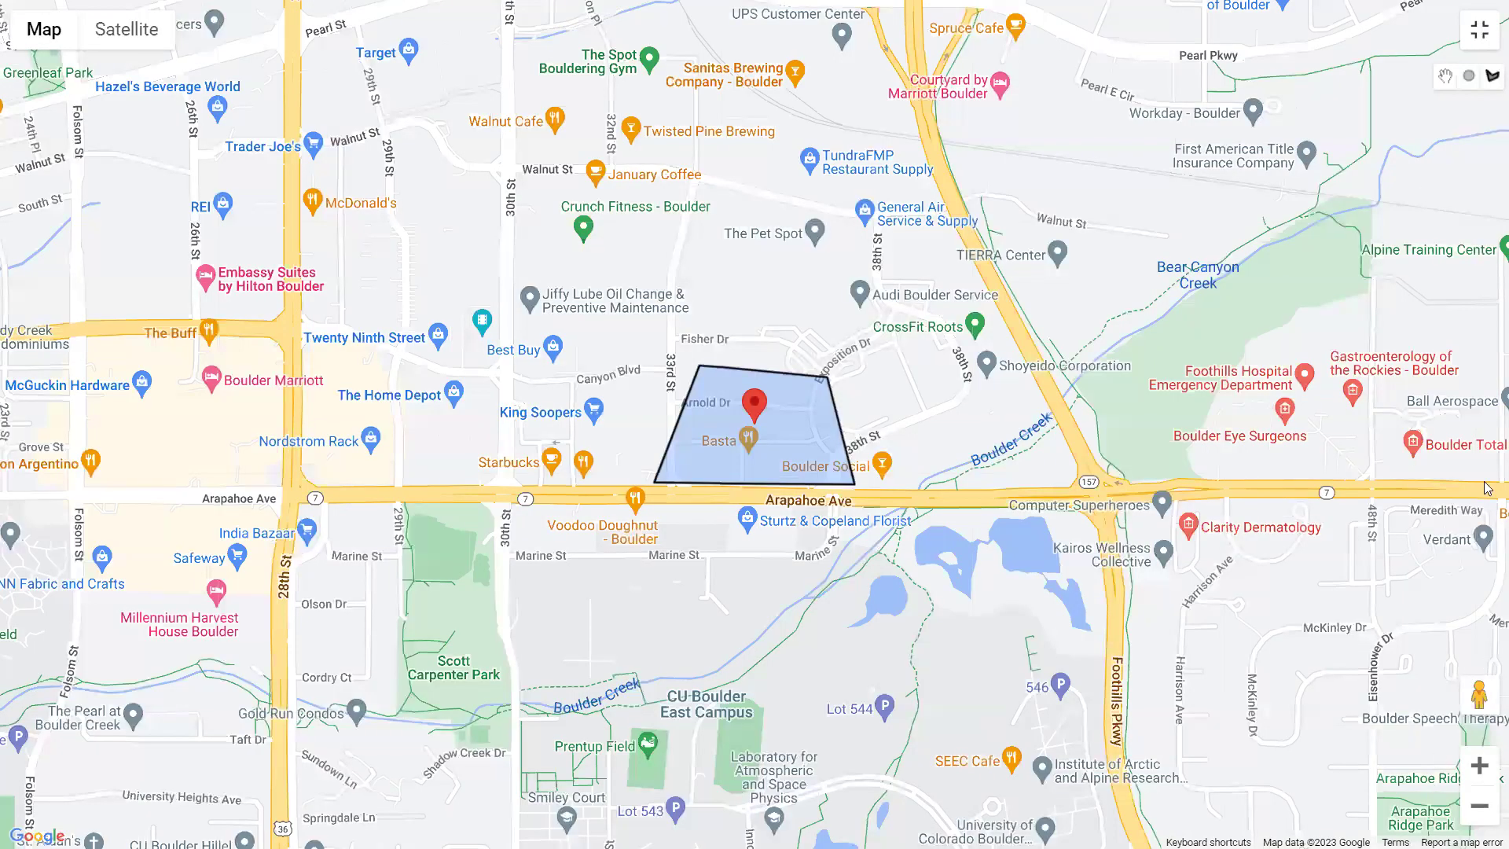
key(Escape)
- Turn on the inclusion zone's schedule and set it to begin at 05:30 PM and end at 07:00 AM
scroll(1488, 458, down, 2)
scroll(1488, 458, down, 2)
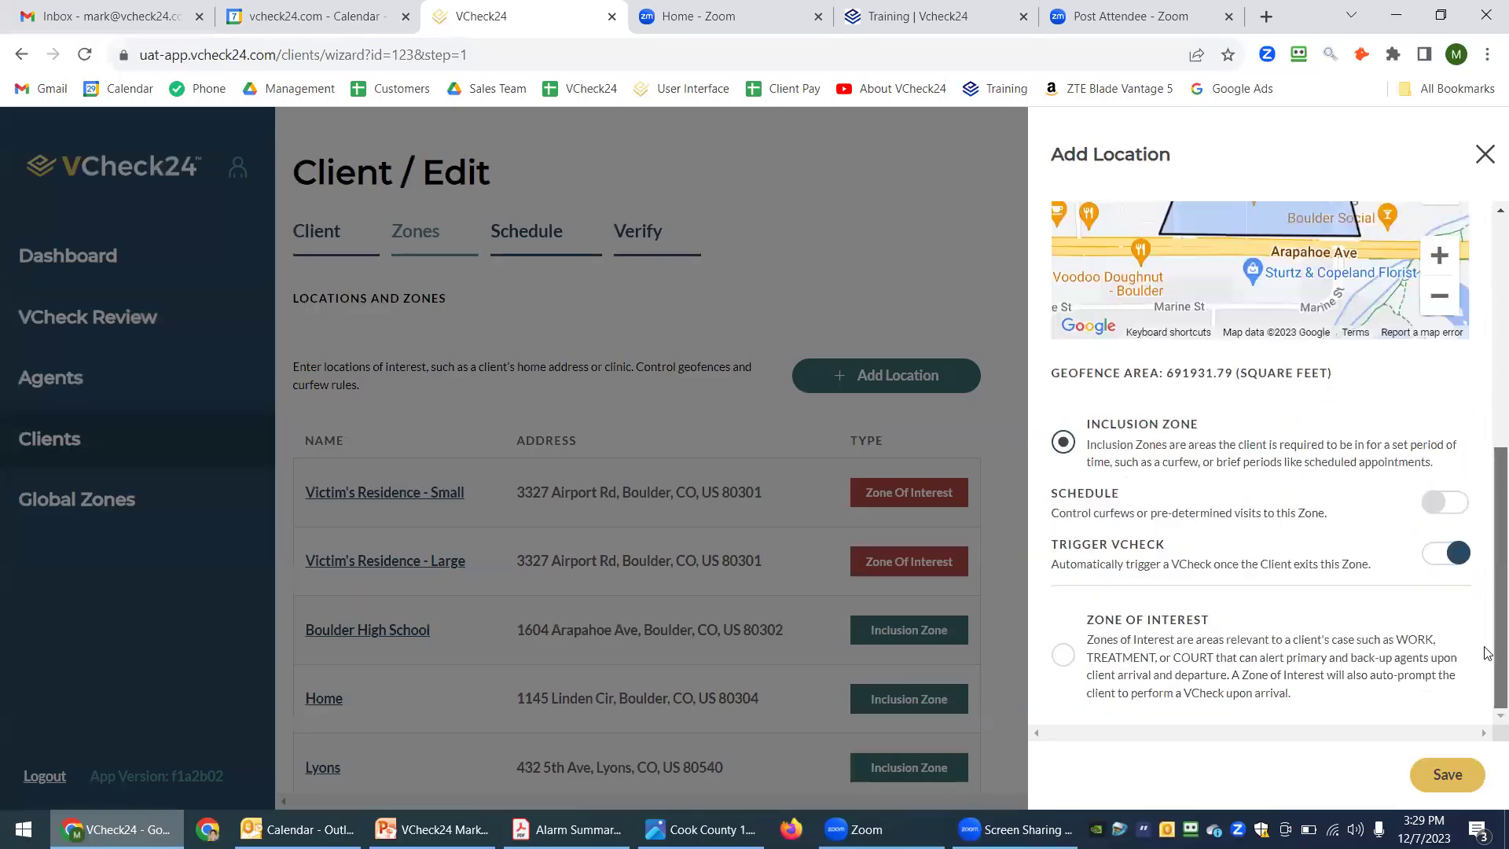
click(1445, 503)
scroll(1487, 499, down, 3)
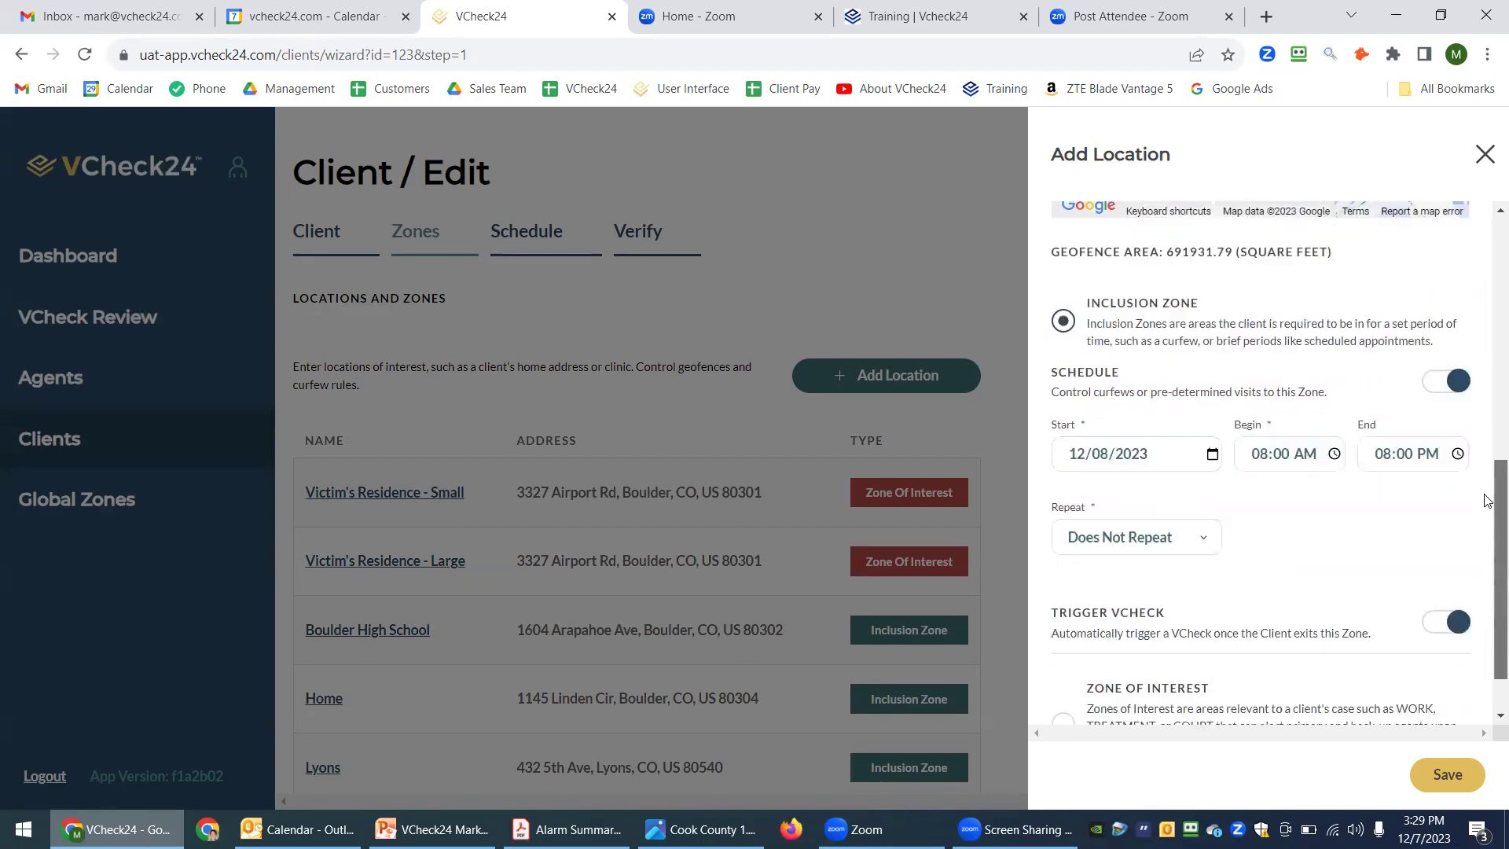
click(1261, 414)
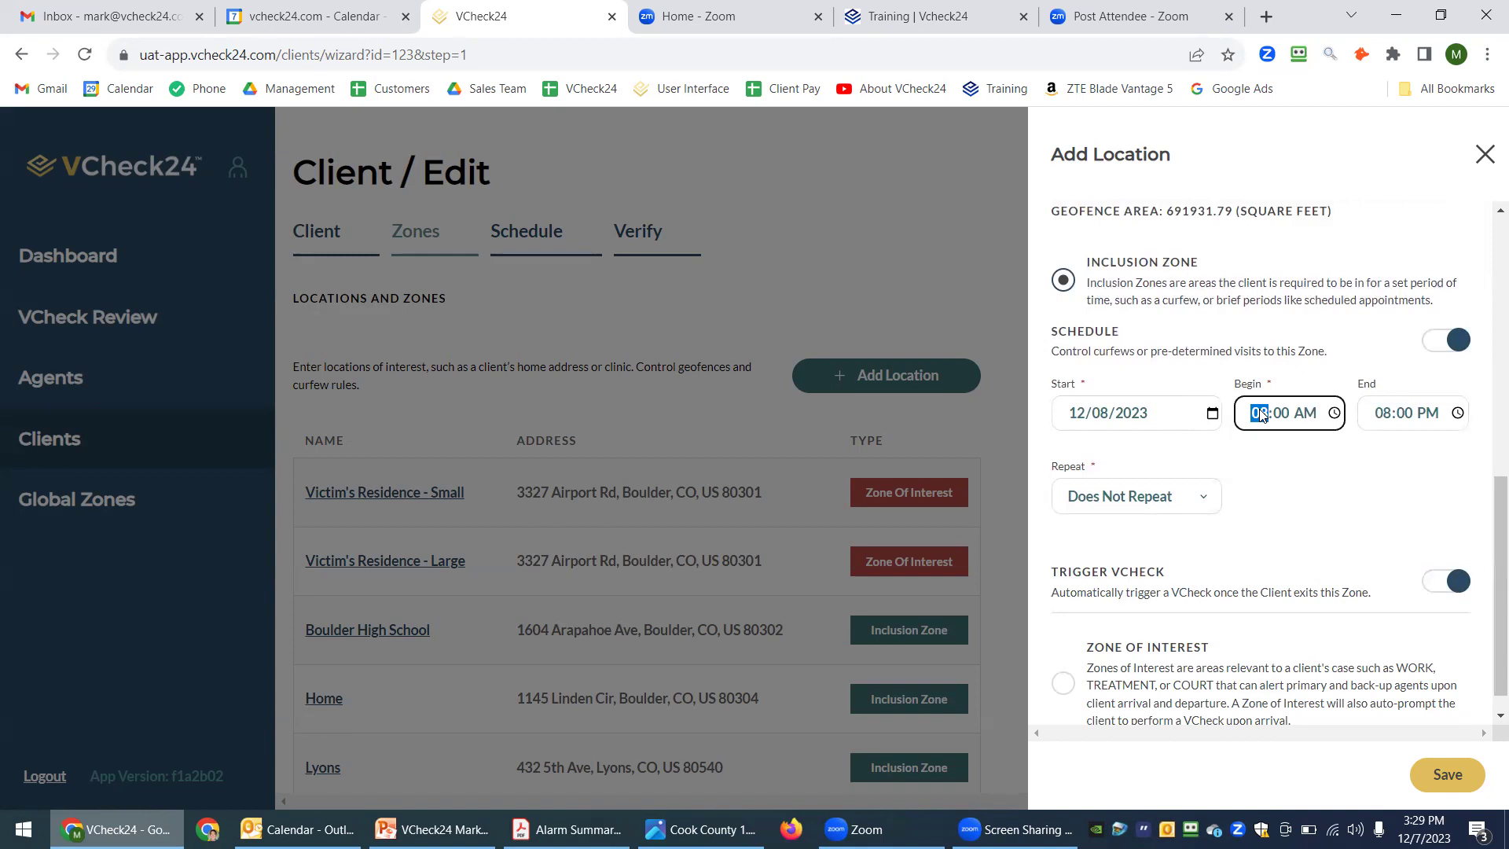
text(530p)
click(1380, 414)
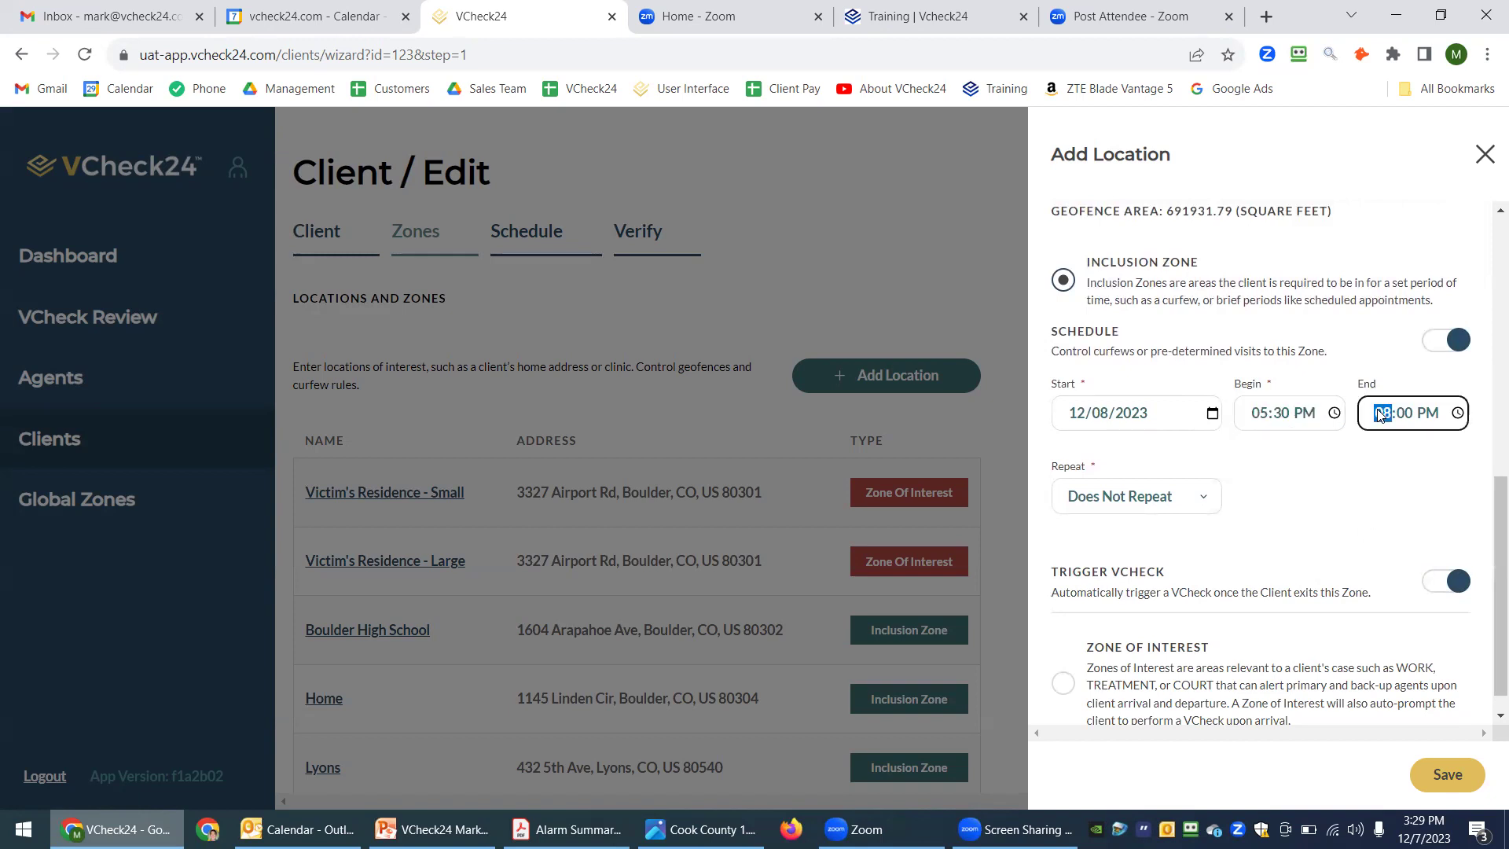
text(700a)
click(1309, 510)
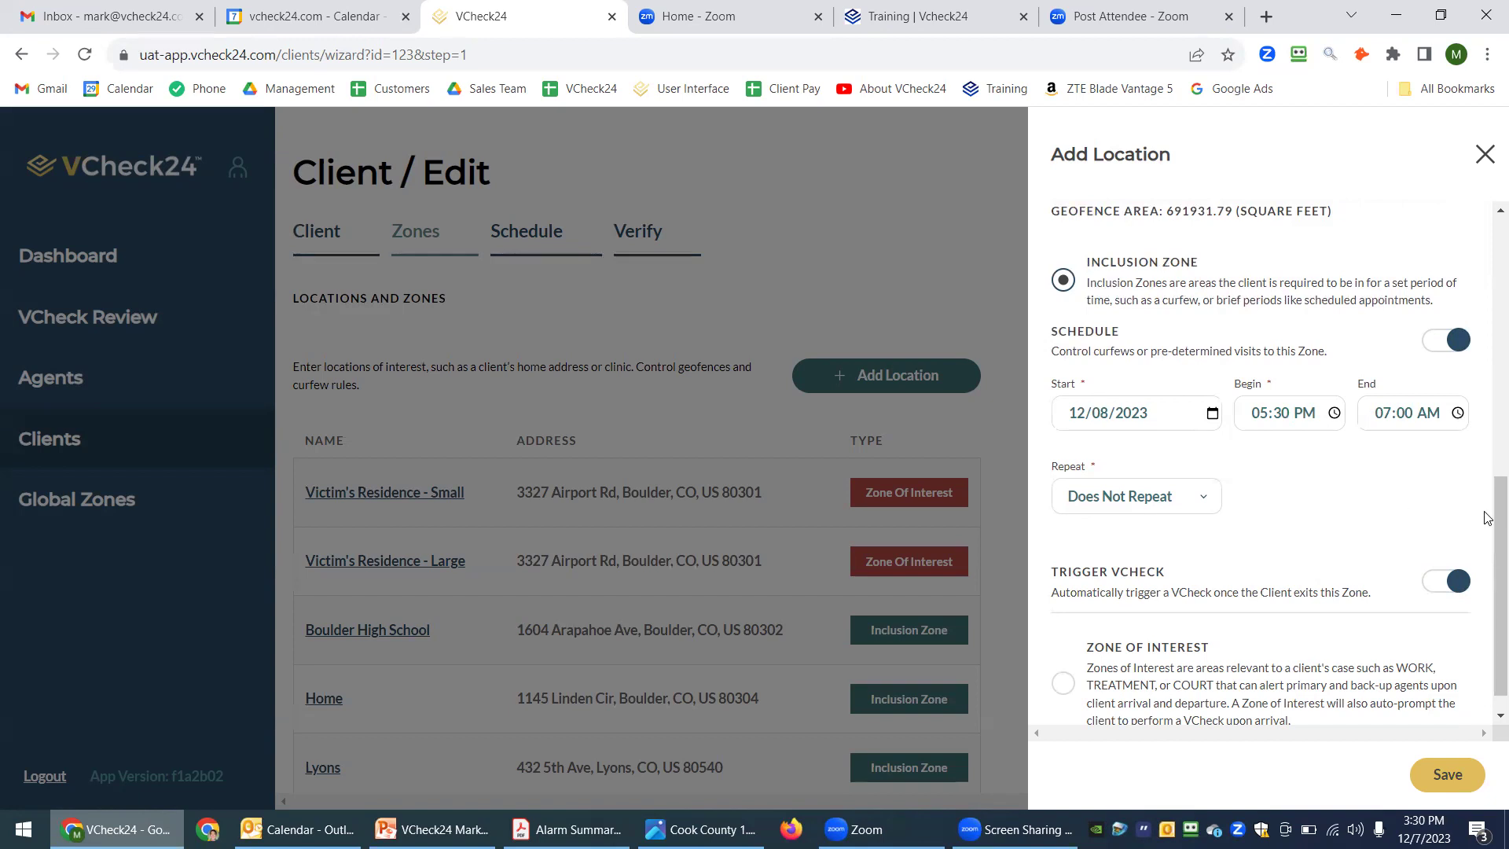
- Set the inclusion zone's schedule to repeat Daily
scroll(1487, 593, down, 1)
click(1152, 478)
click(1101, 542)
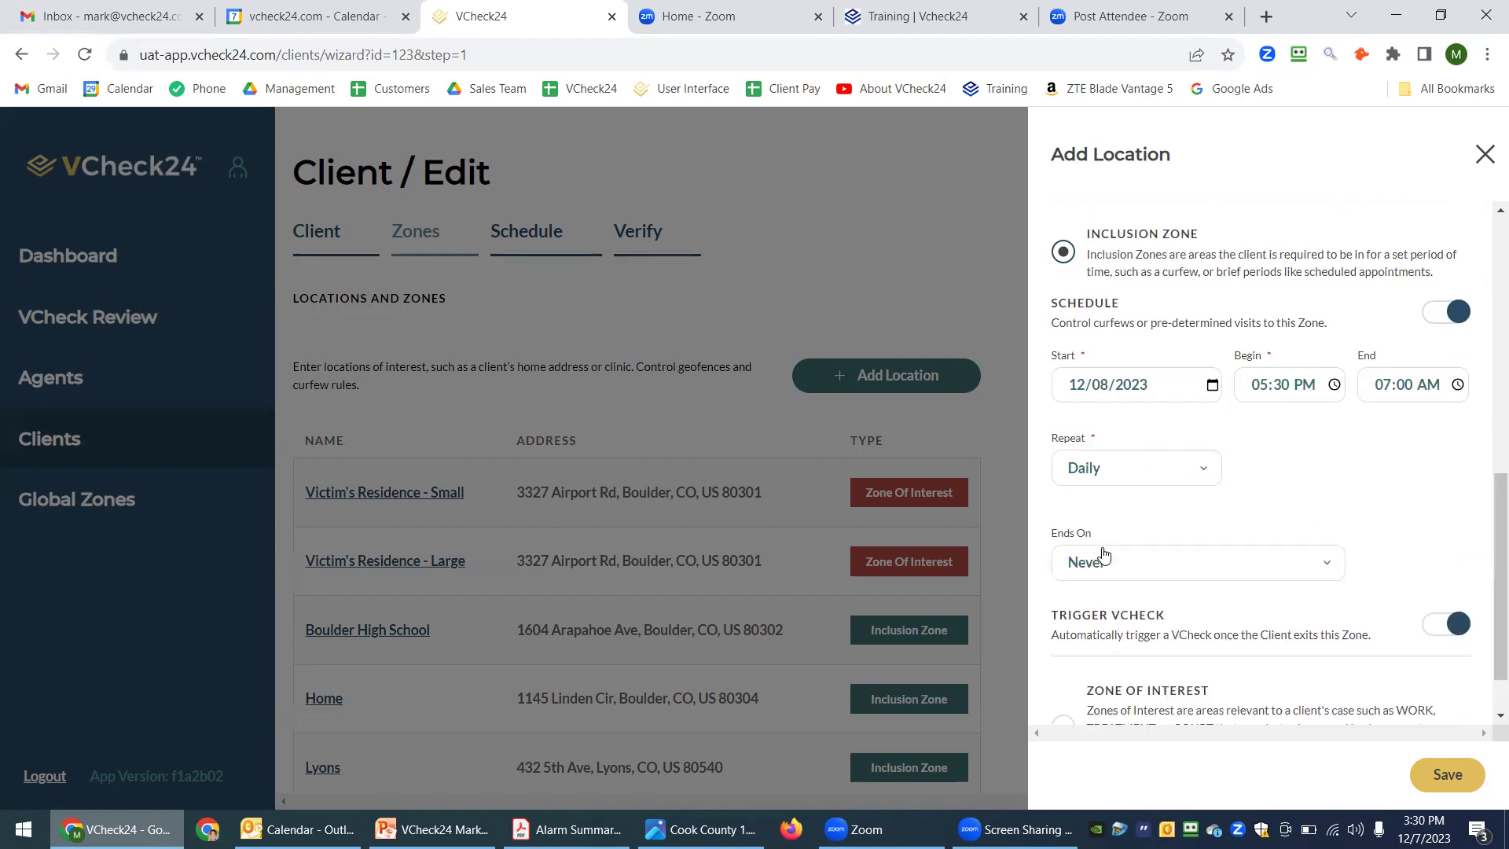
scroll(1488, 617, down, 1)
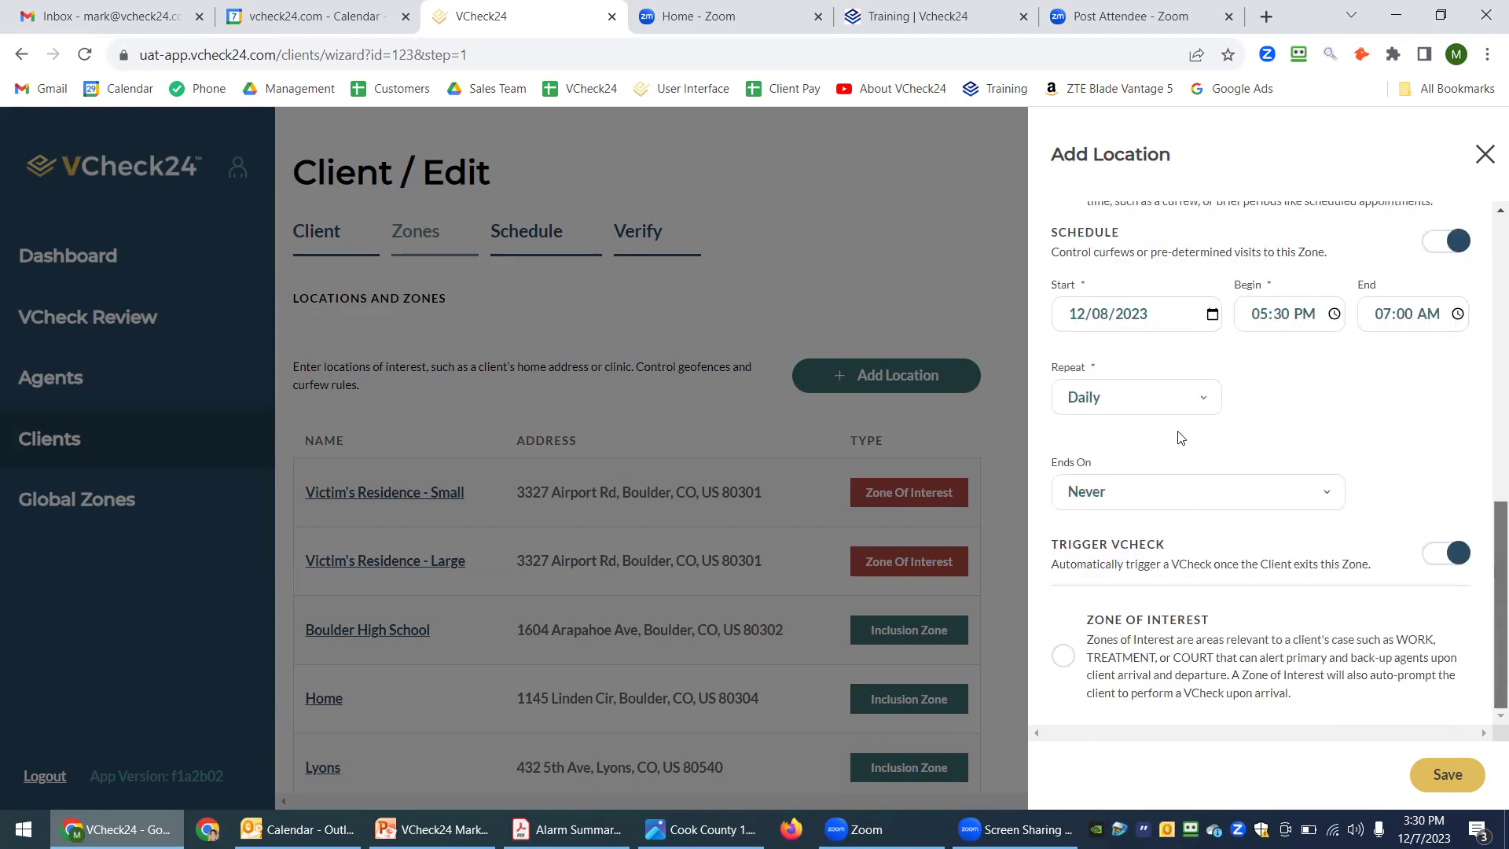
- Change the schedule's repeat to Custom, recurring on Saturday and Sunday
click(1182, 401)
click(1132, 511)
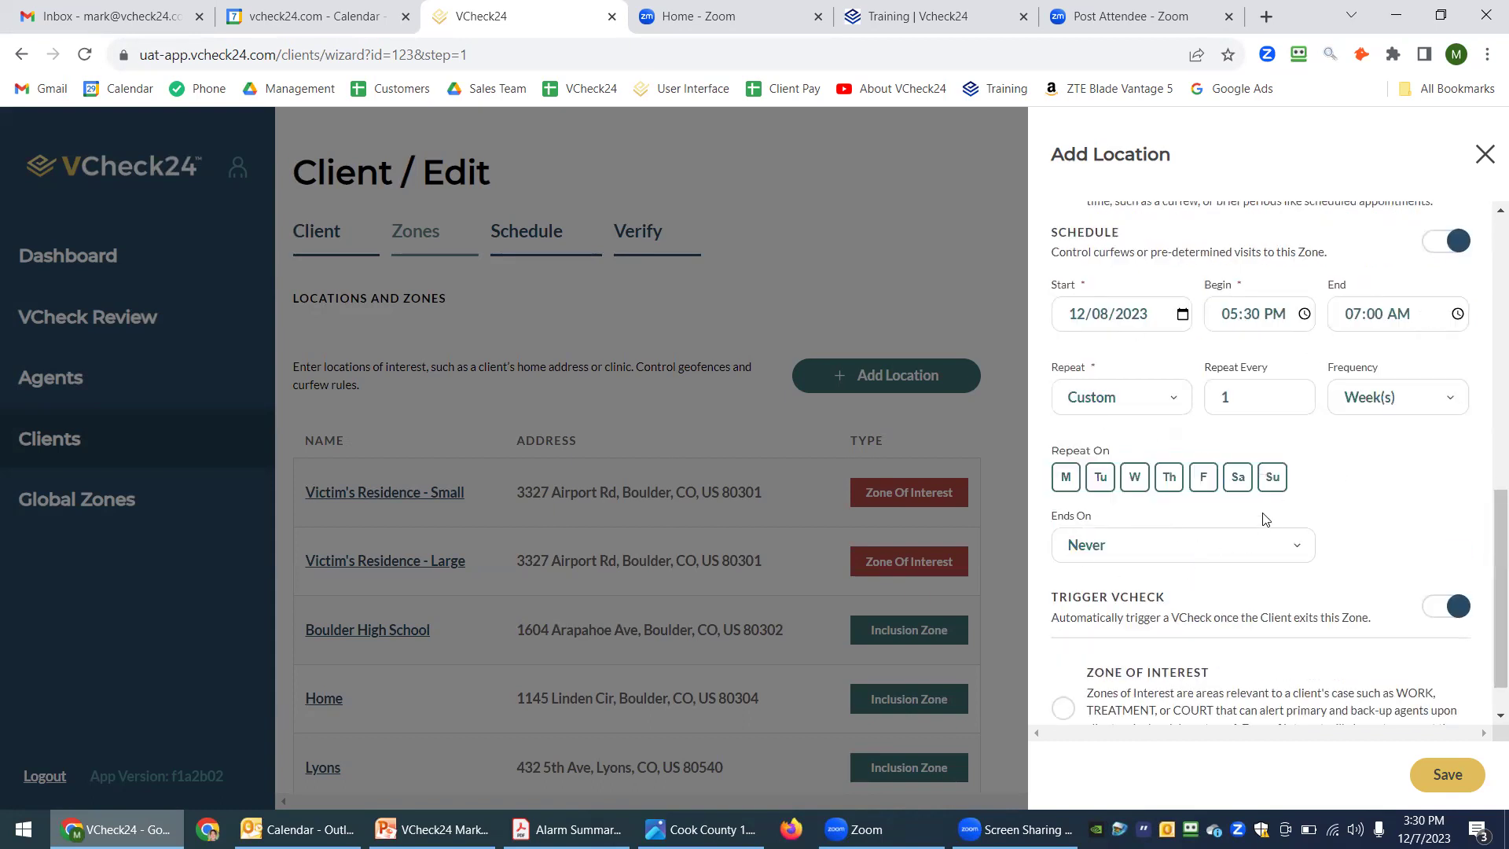
click(1238, 477)
click(1272, 478)
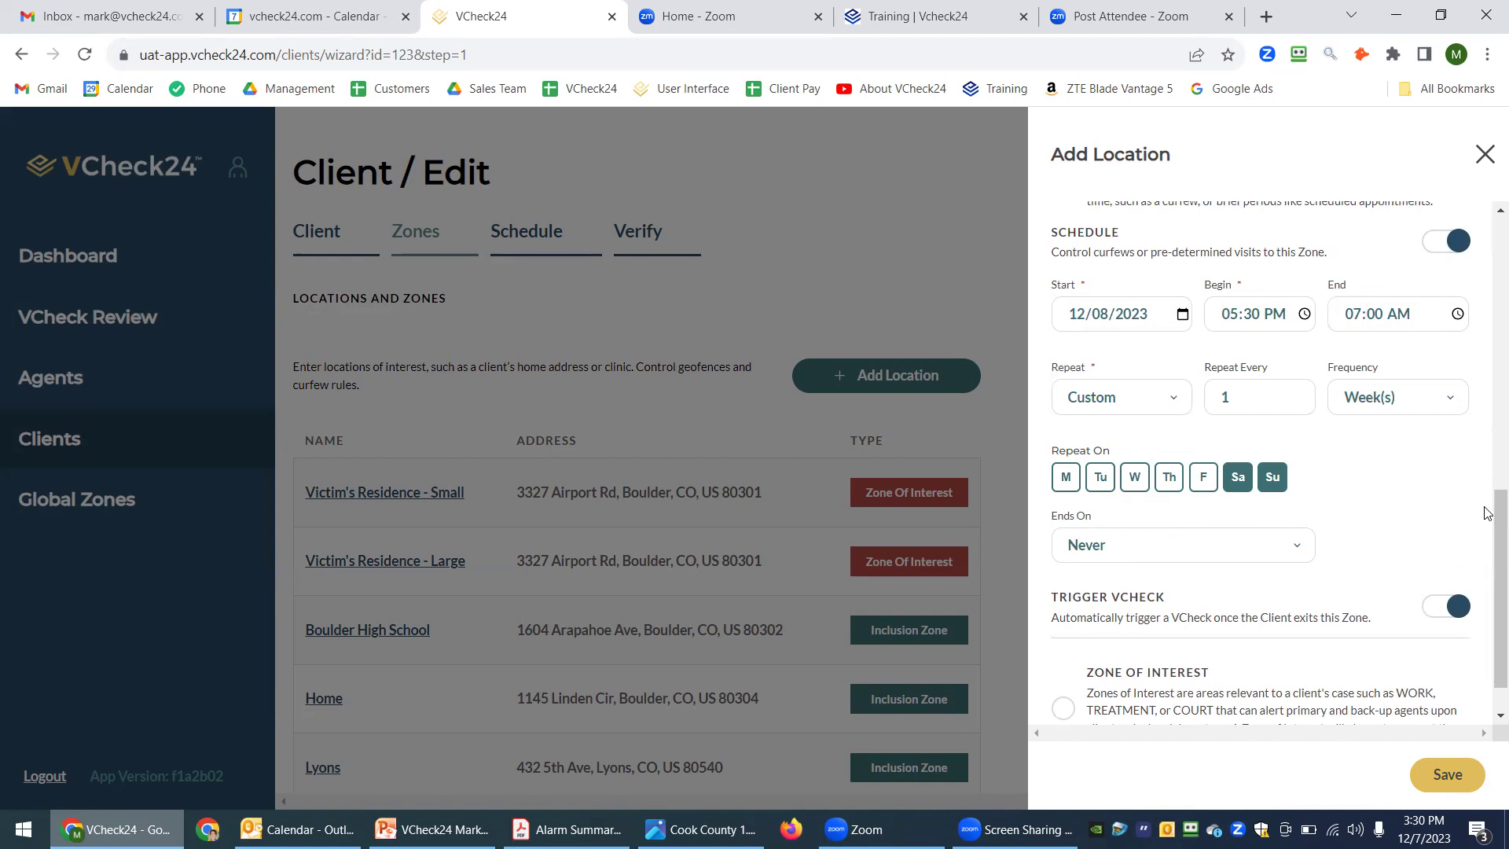
- Turn off Trigger VCheck for the Home zone and close the new location without saving it
scroll(1489, 511, down, 1)
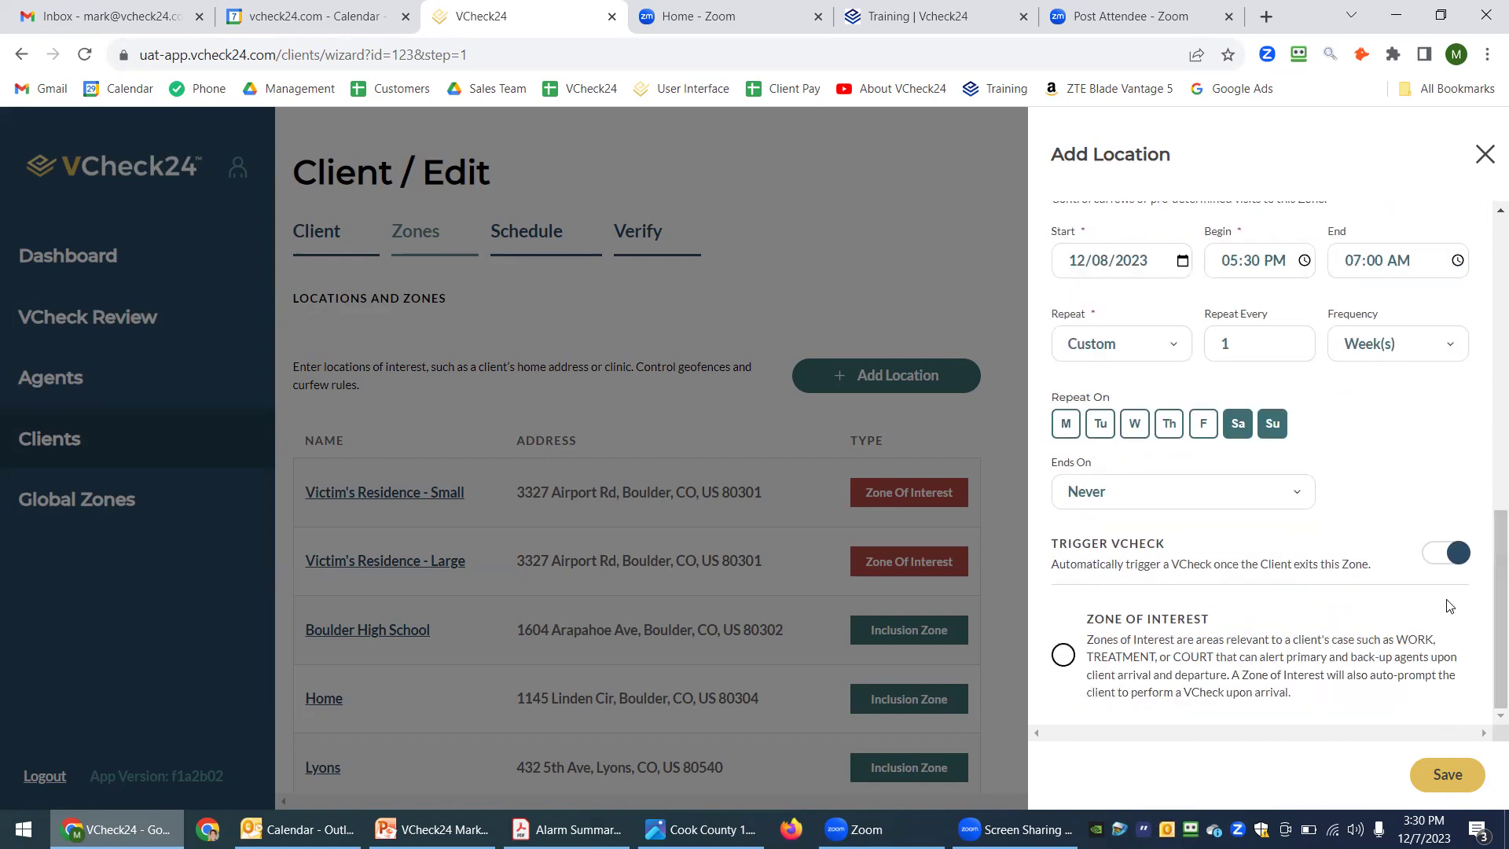
click(1444, 555)
click(1450, 558)
click(1431, 561)
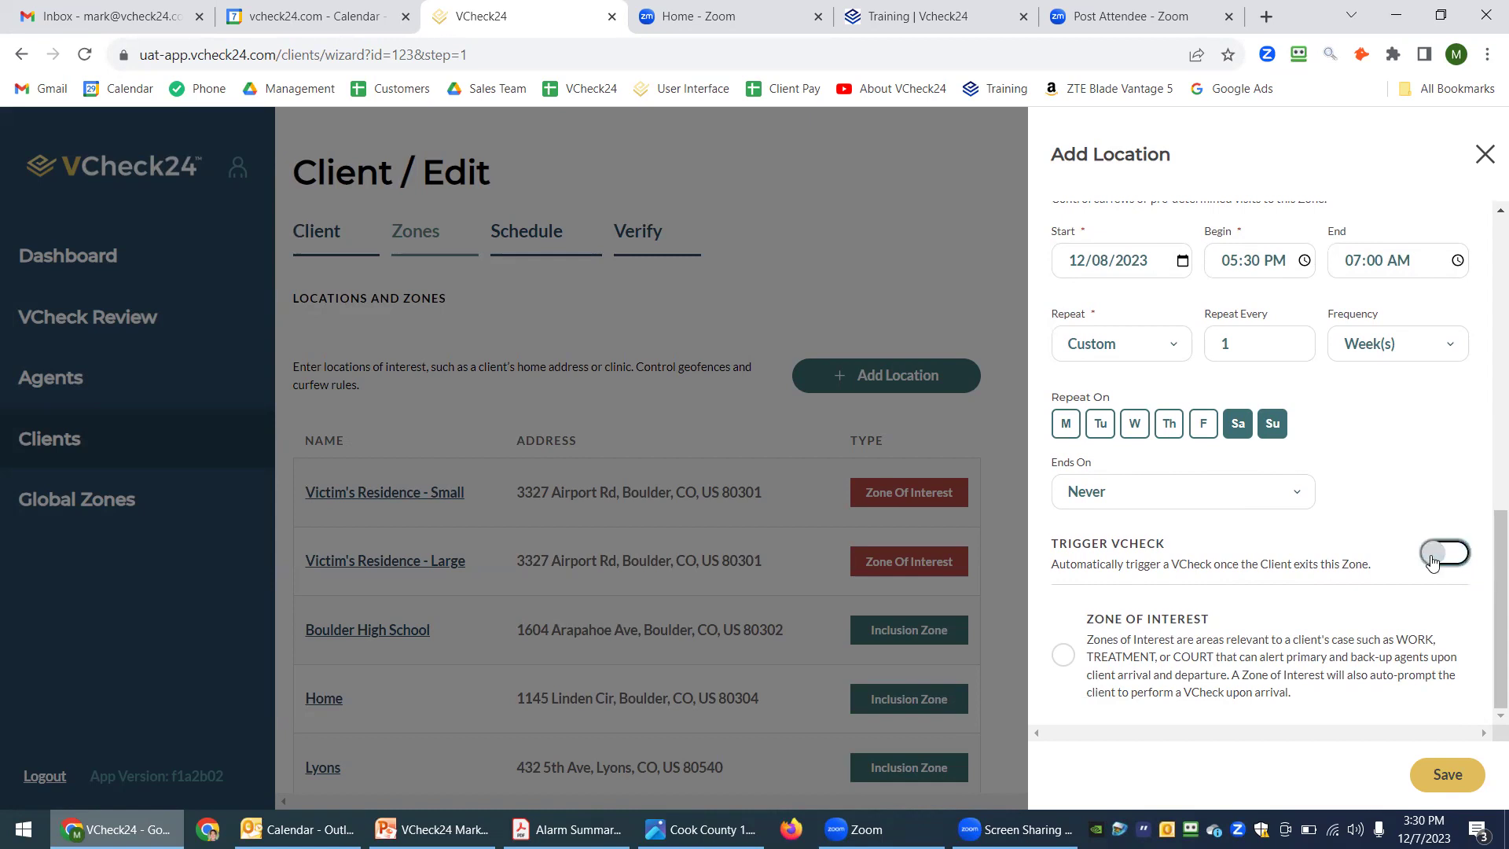
click(1485, 161)
- Open the client's global zone selection, try toggling Al's Liquor and clearing Denver County, and close it without saving
drag(1485, 343, 1486, 593)
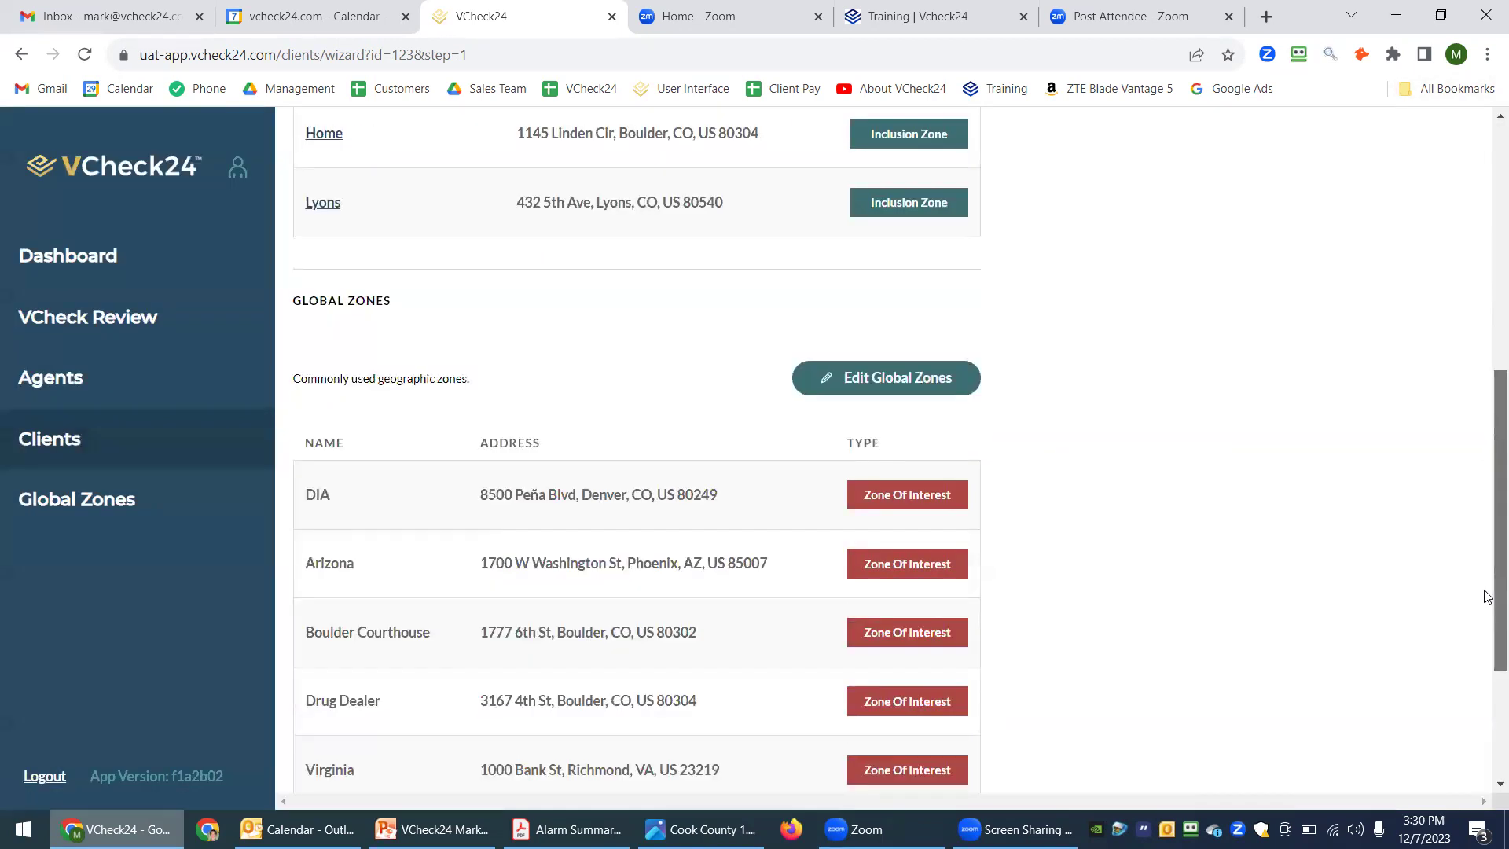
click(948, 380)
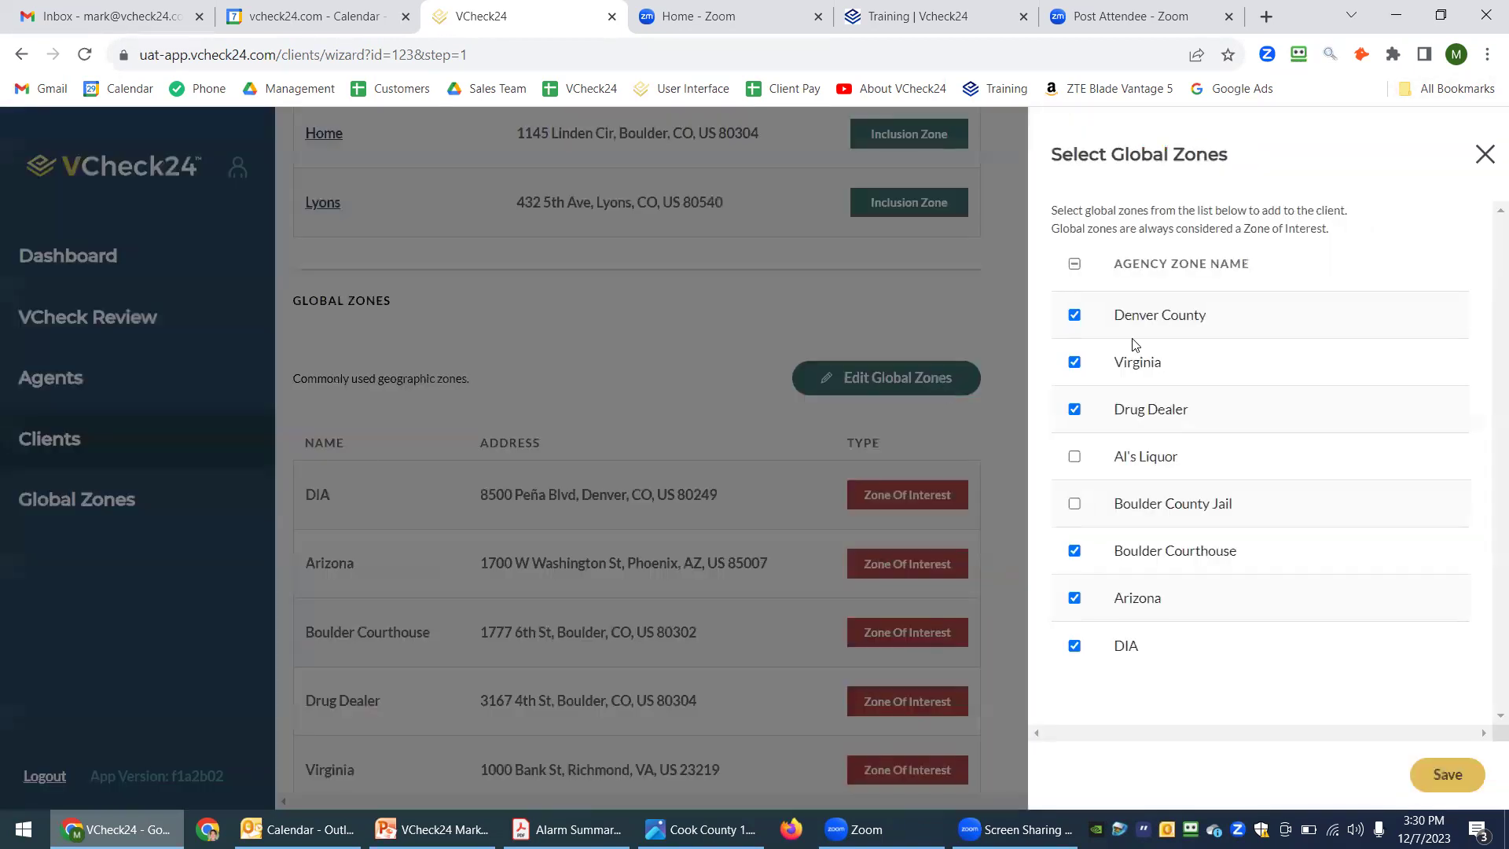
click(1075, 461)
click(1074, 458)
click(1075, 315)
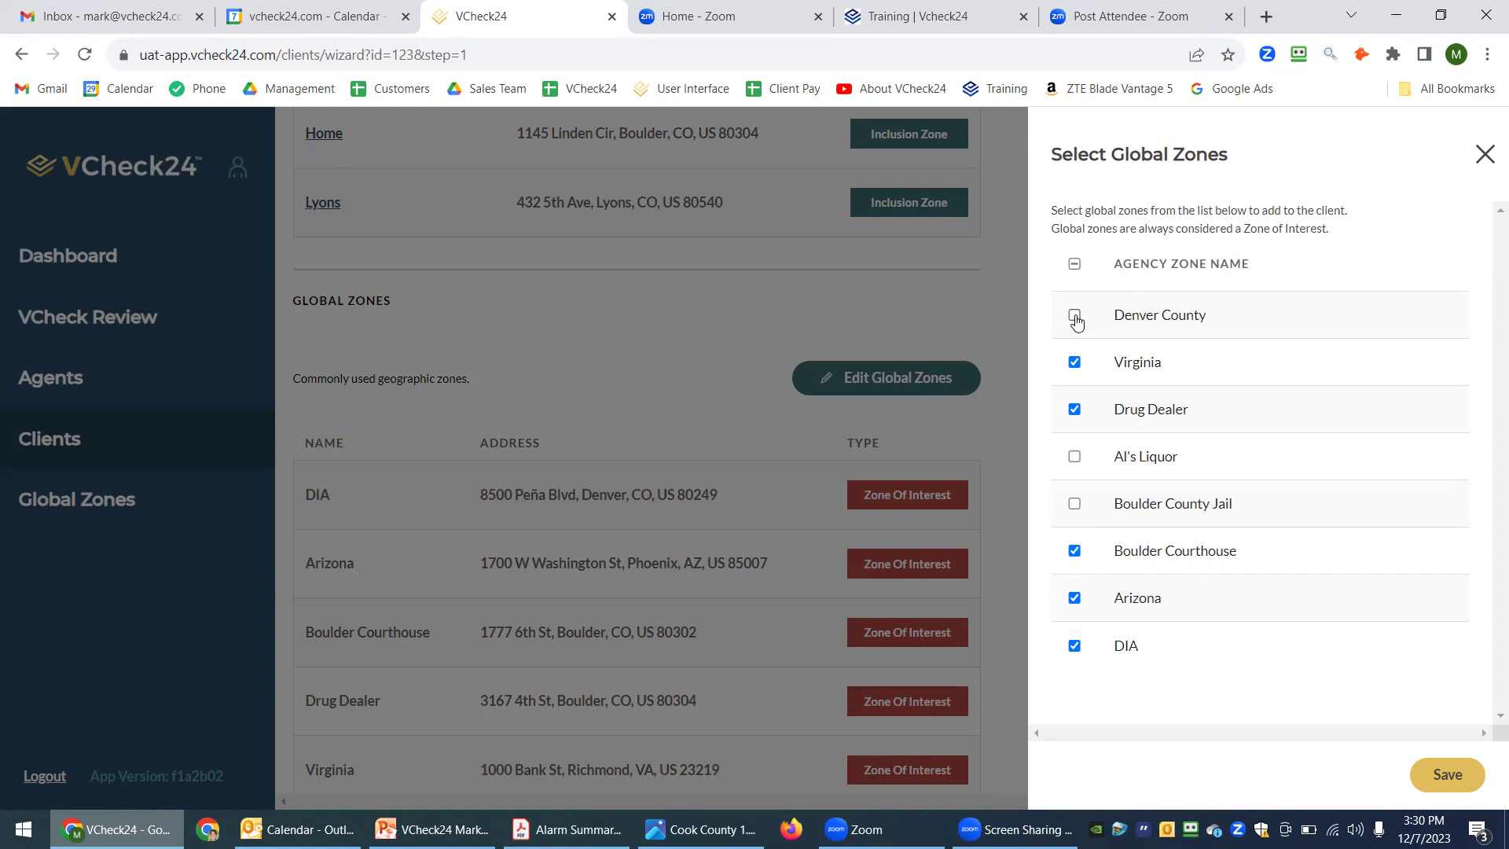
click(1485, 155)
- Save the client's zones, continue to the schedule, and switch Random VChecks off and back on
scroll(825, 673, down, 3)
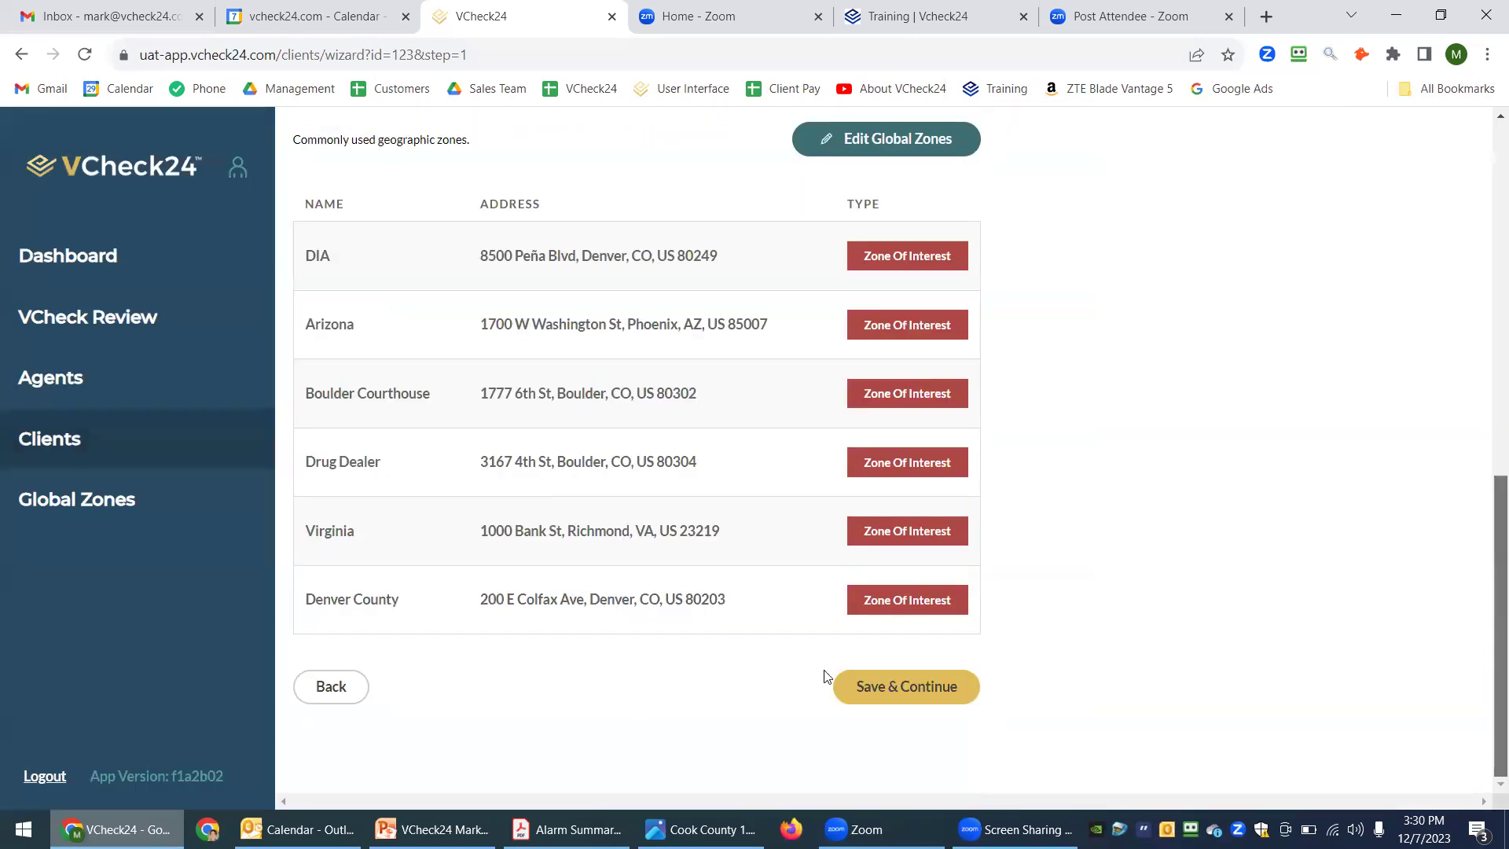
click(948, 692)
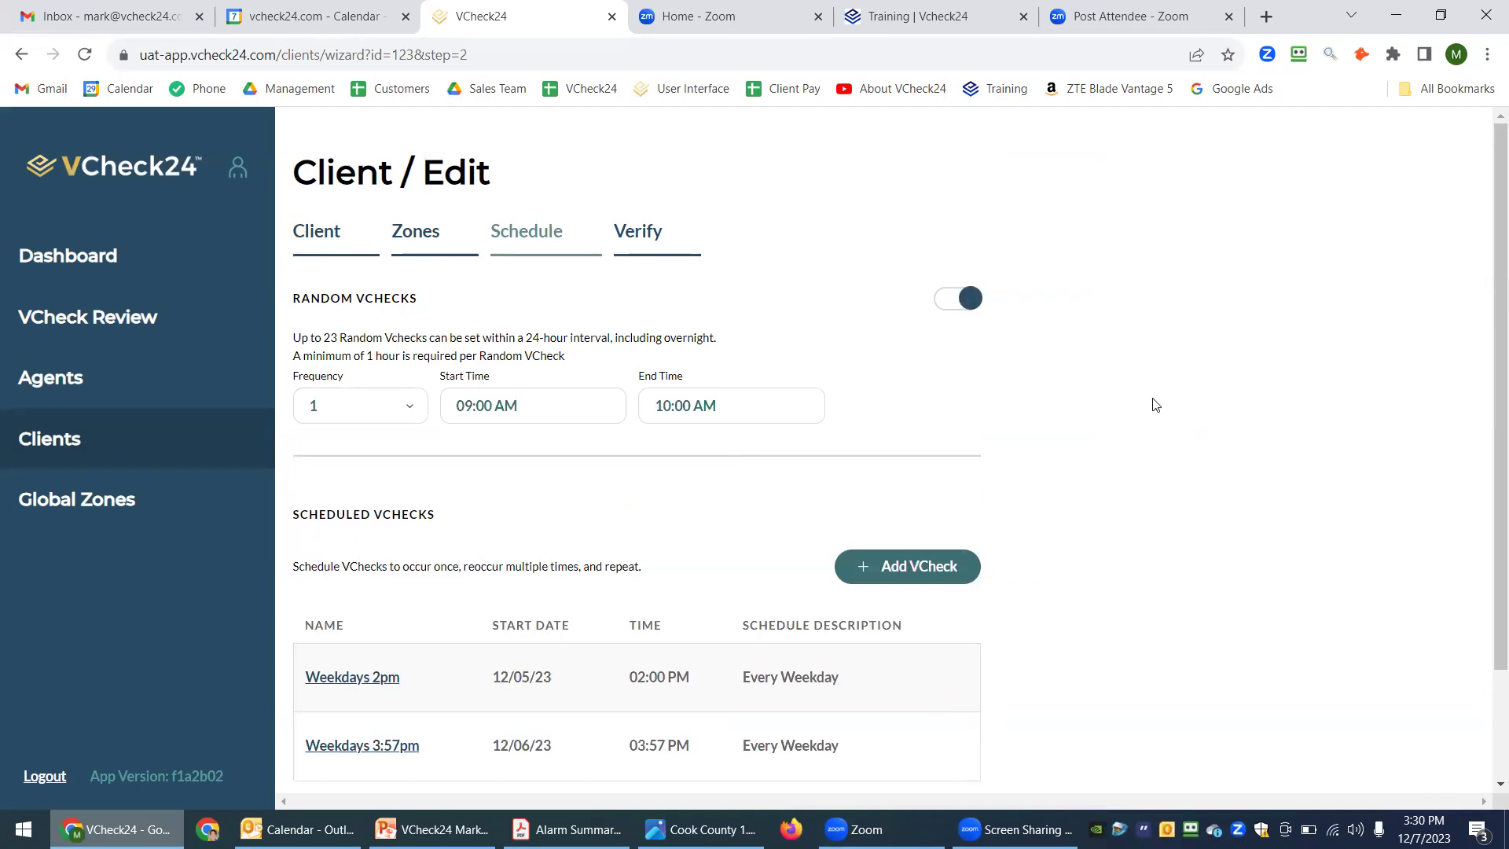
click(973, 299)
click(973, 299)
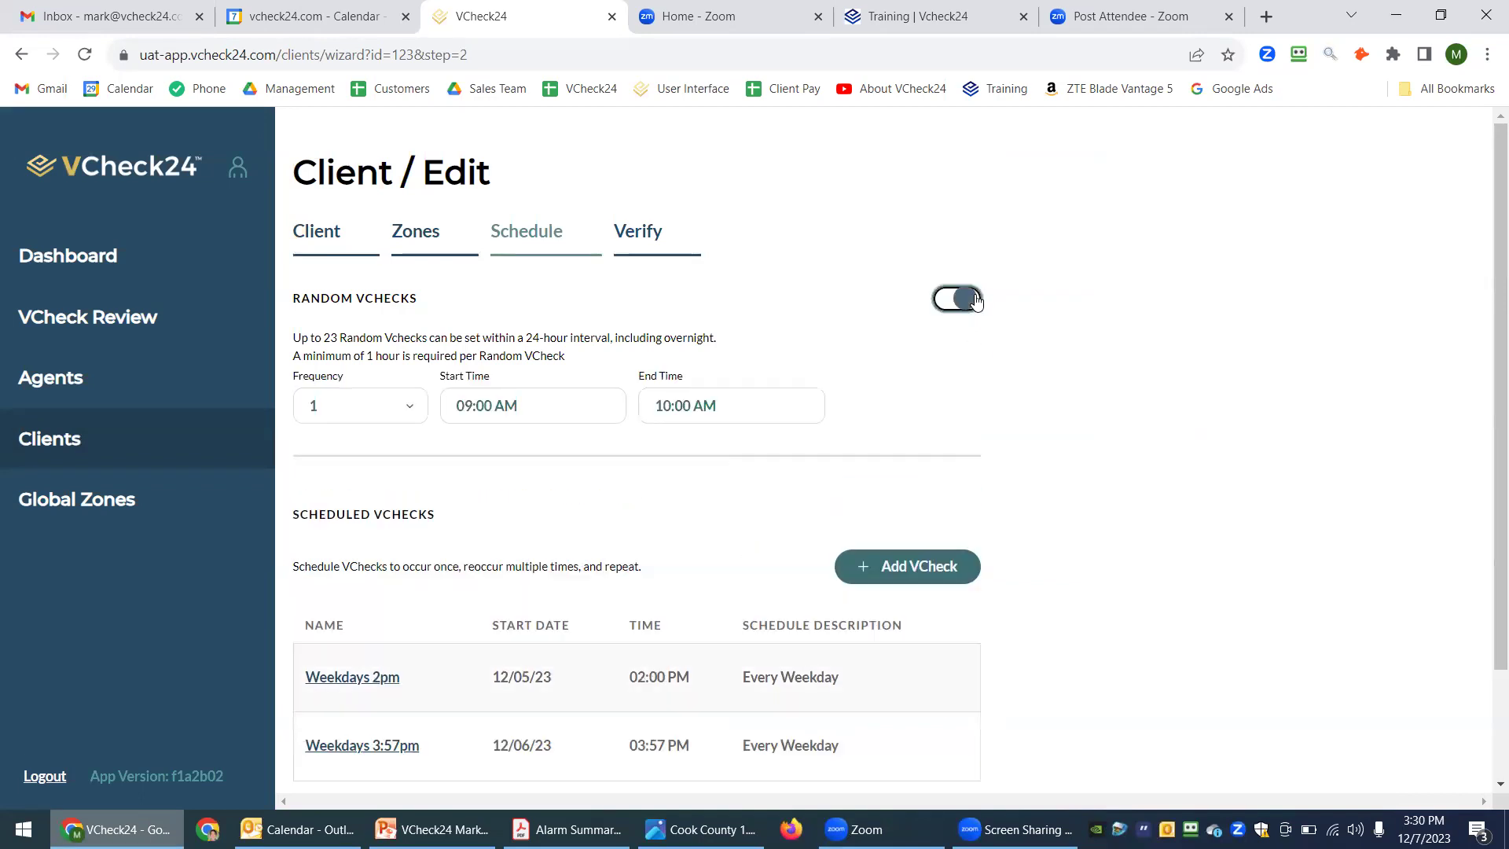
- Set Random VChecks to a frequency of 4 between 03:00 AM and 10:00 PM
click(385, 414)
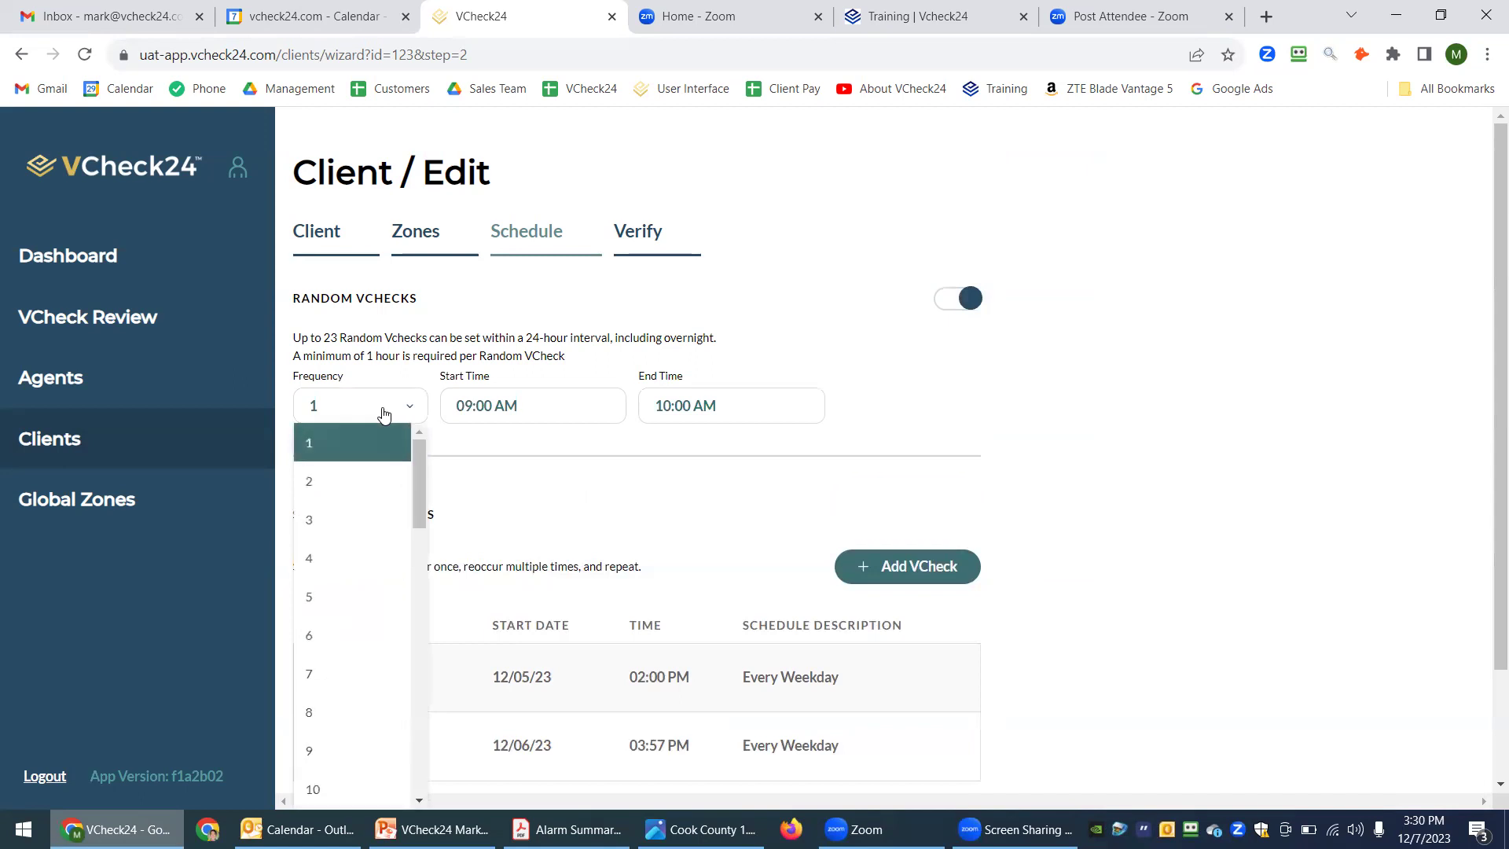
click(328, 565)
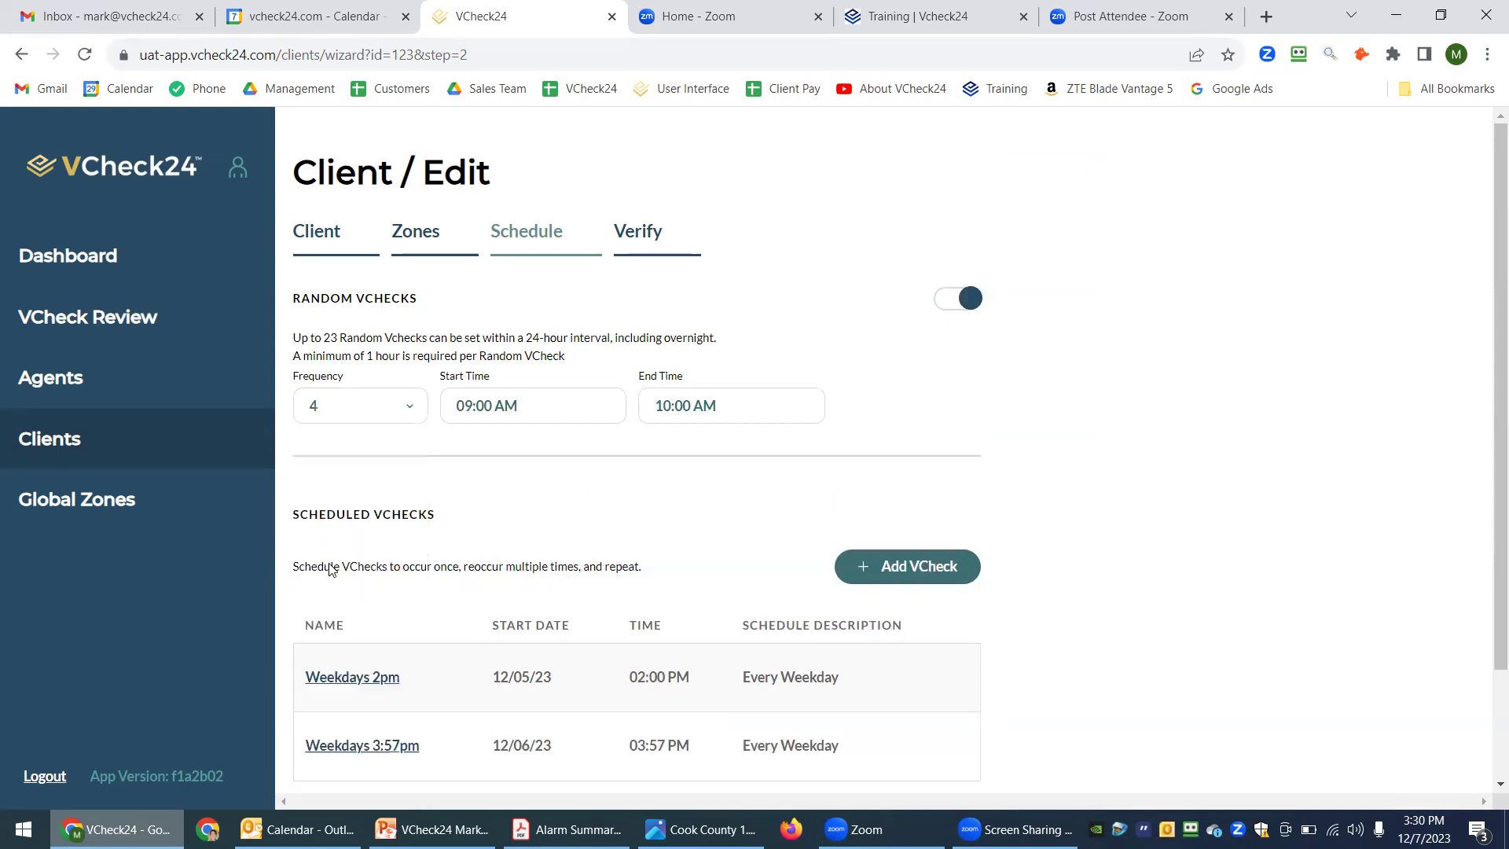
click(463, 405)
click(466, 545)
click(754, 407)
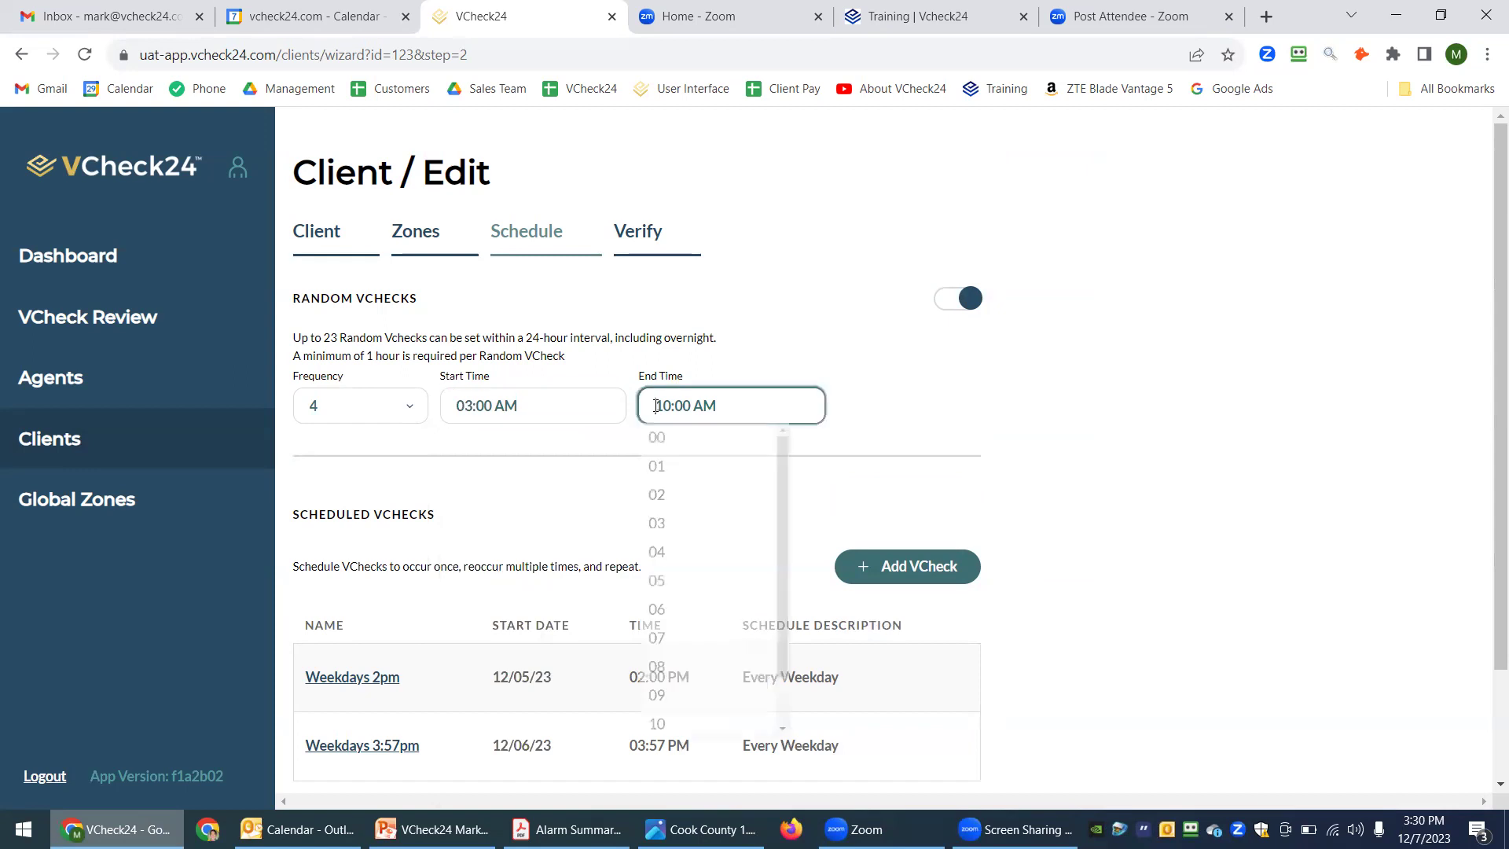
click(776, 409)
click(776, 409)
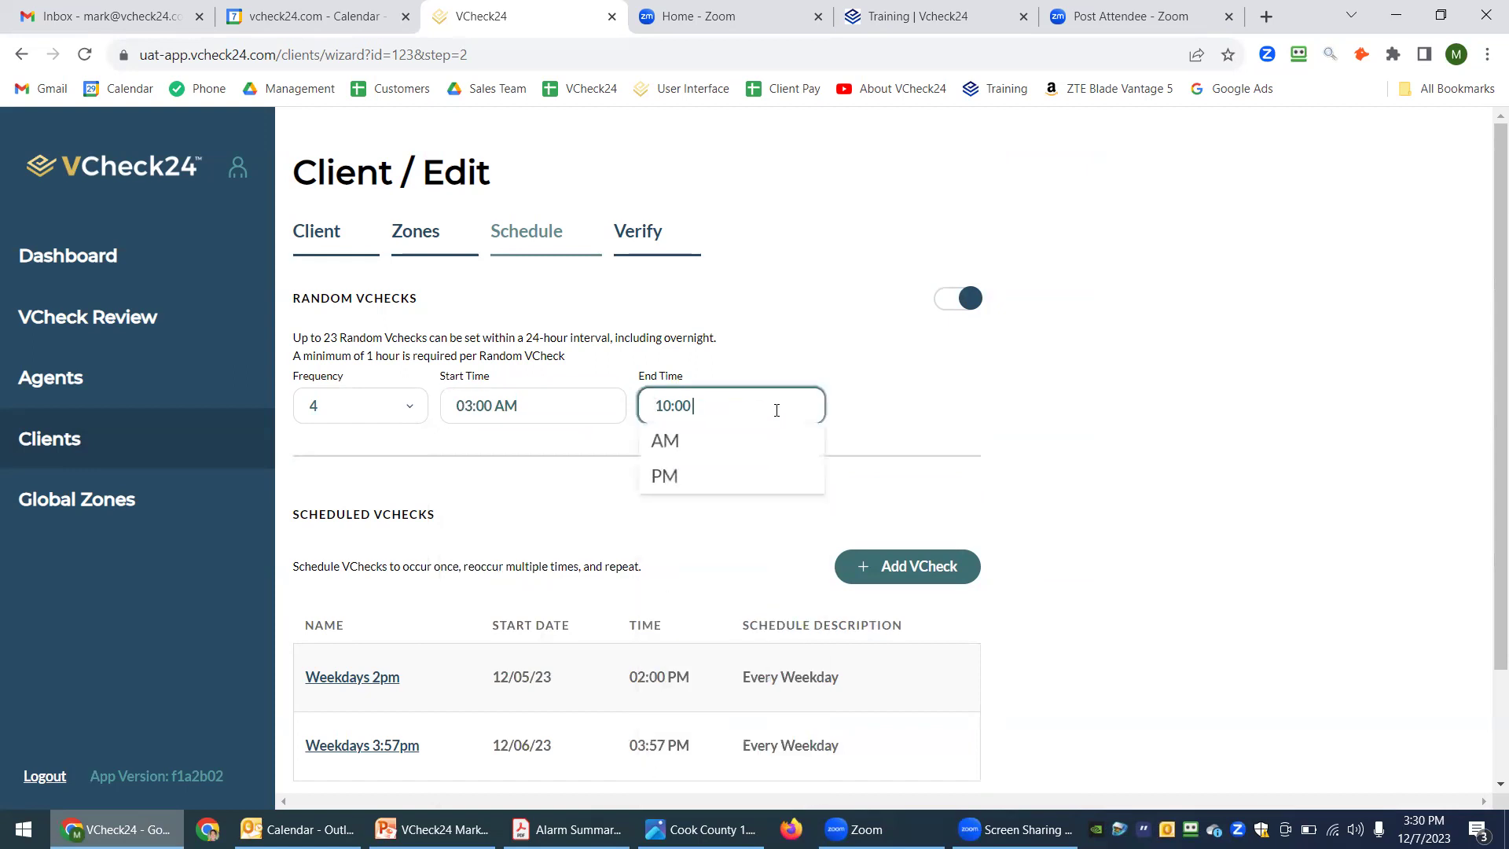
click(709, 485)
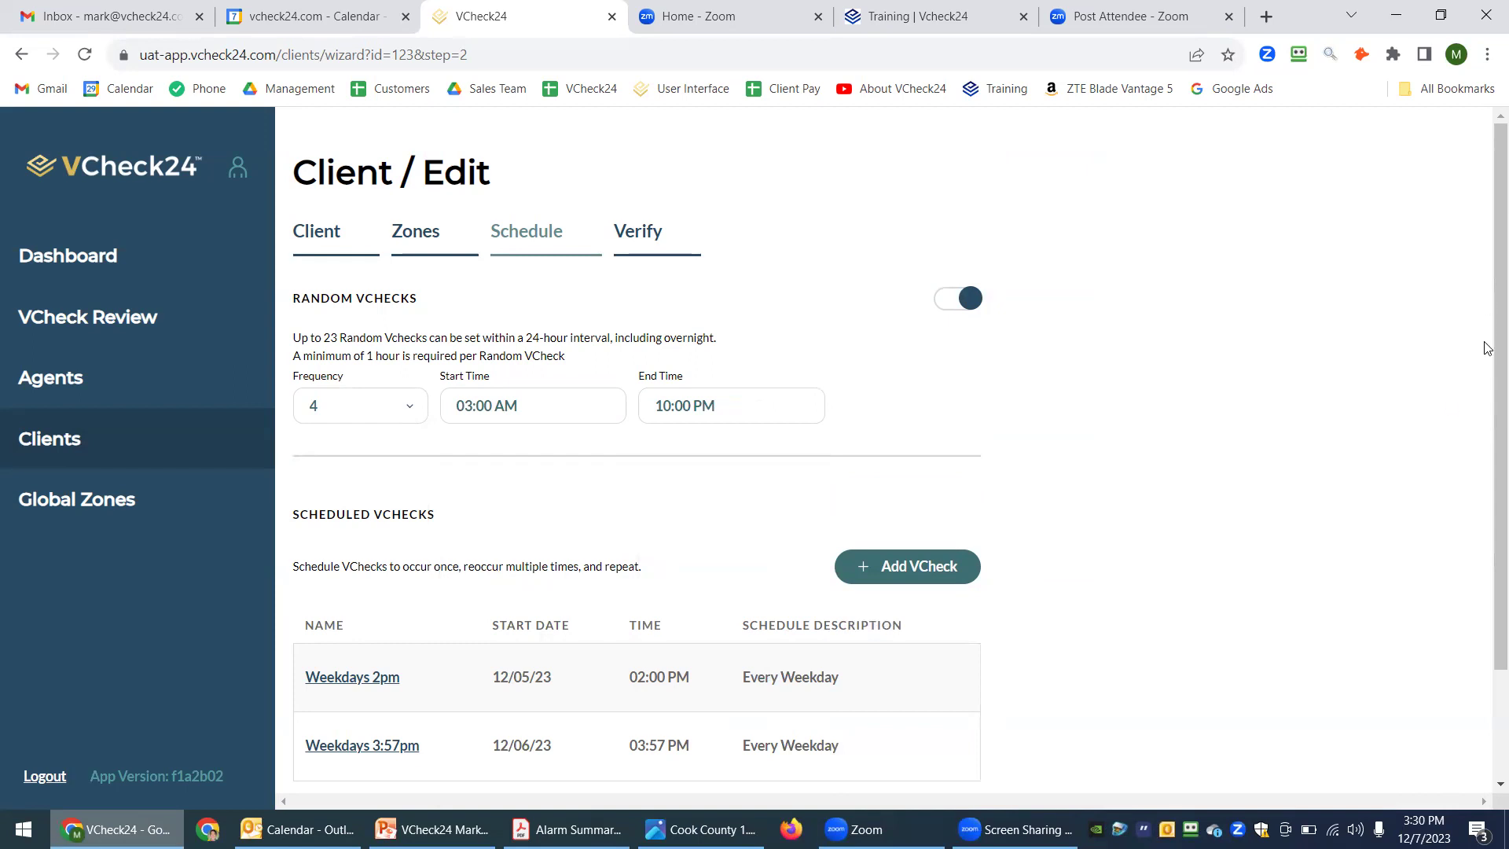
- Turn off Random VChecks in the client's schedule
drag(1488, 345, 1488, 393)
click(957, 189)
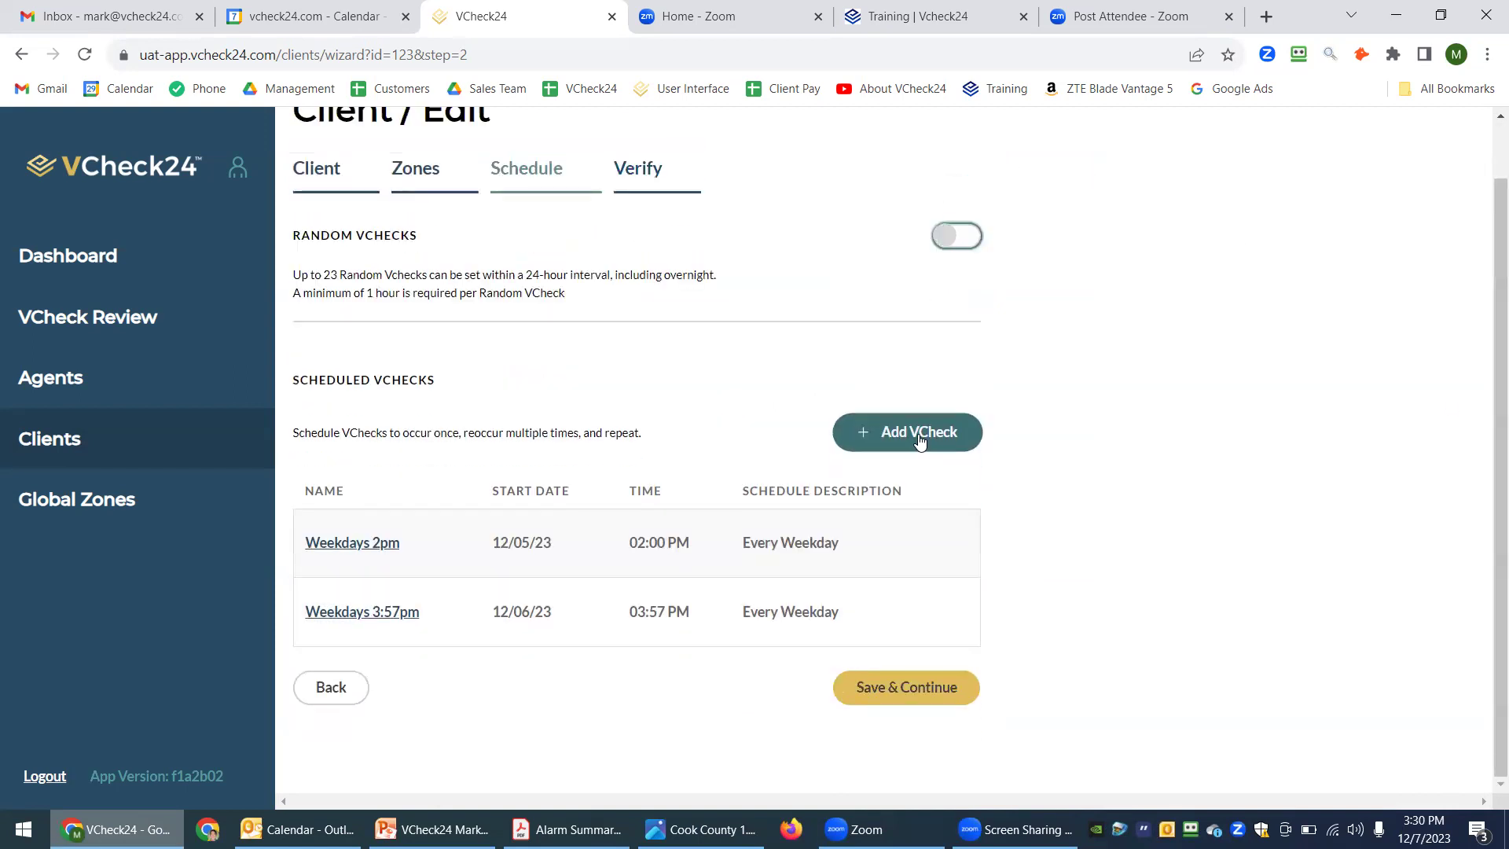
- Draft a new scheduled VCheck named Evenings, starting 12/11/2023 and beginning at 10:00 PM
click(906, 433)
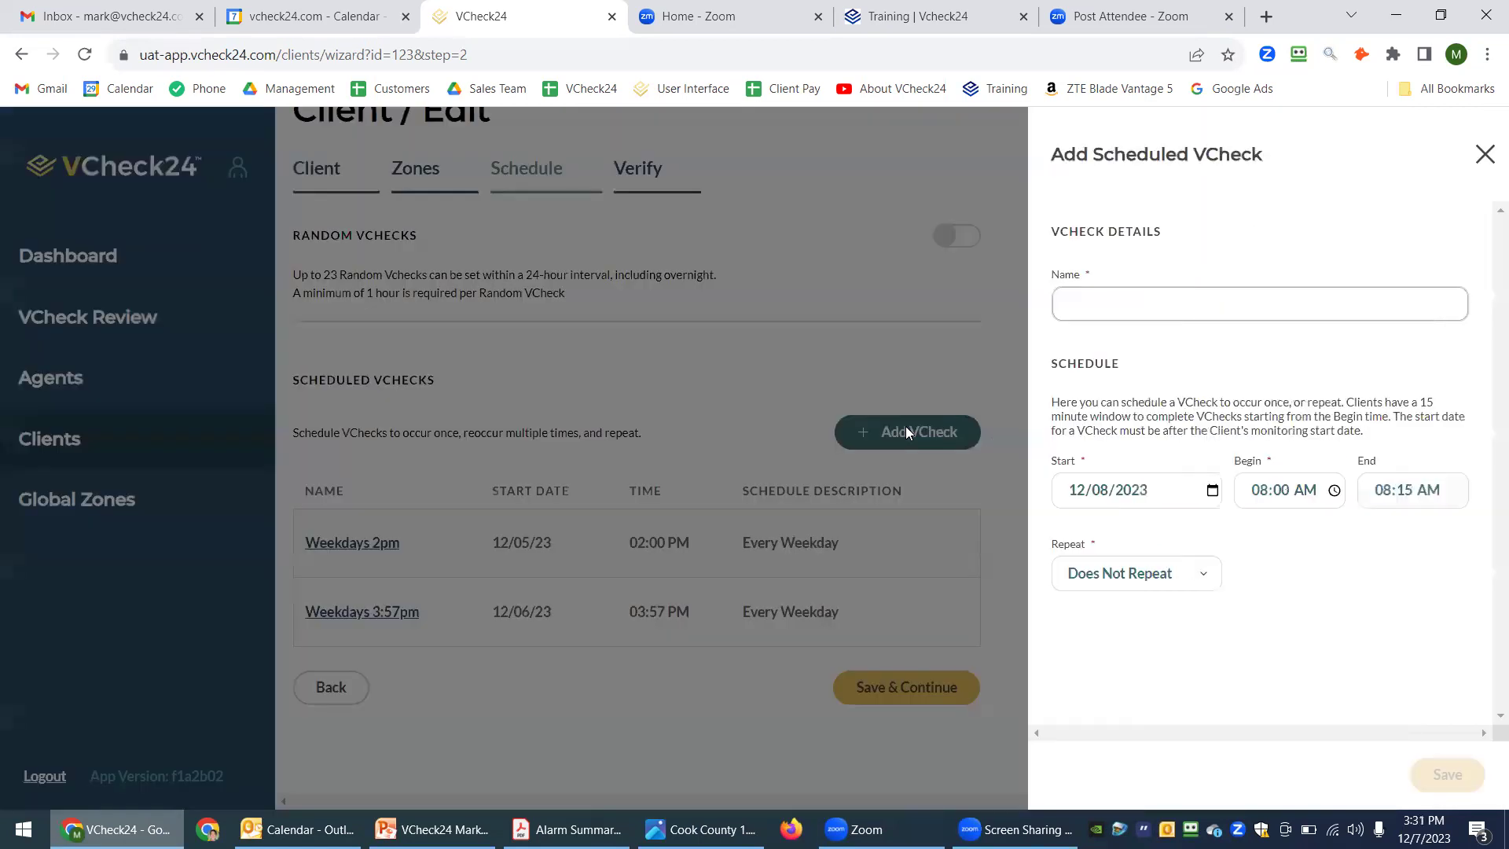
click(1155, 302)
text(Eve)
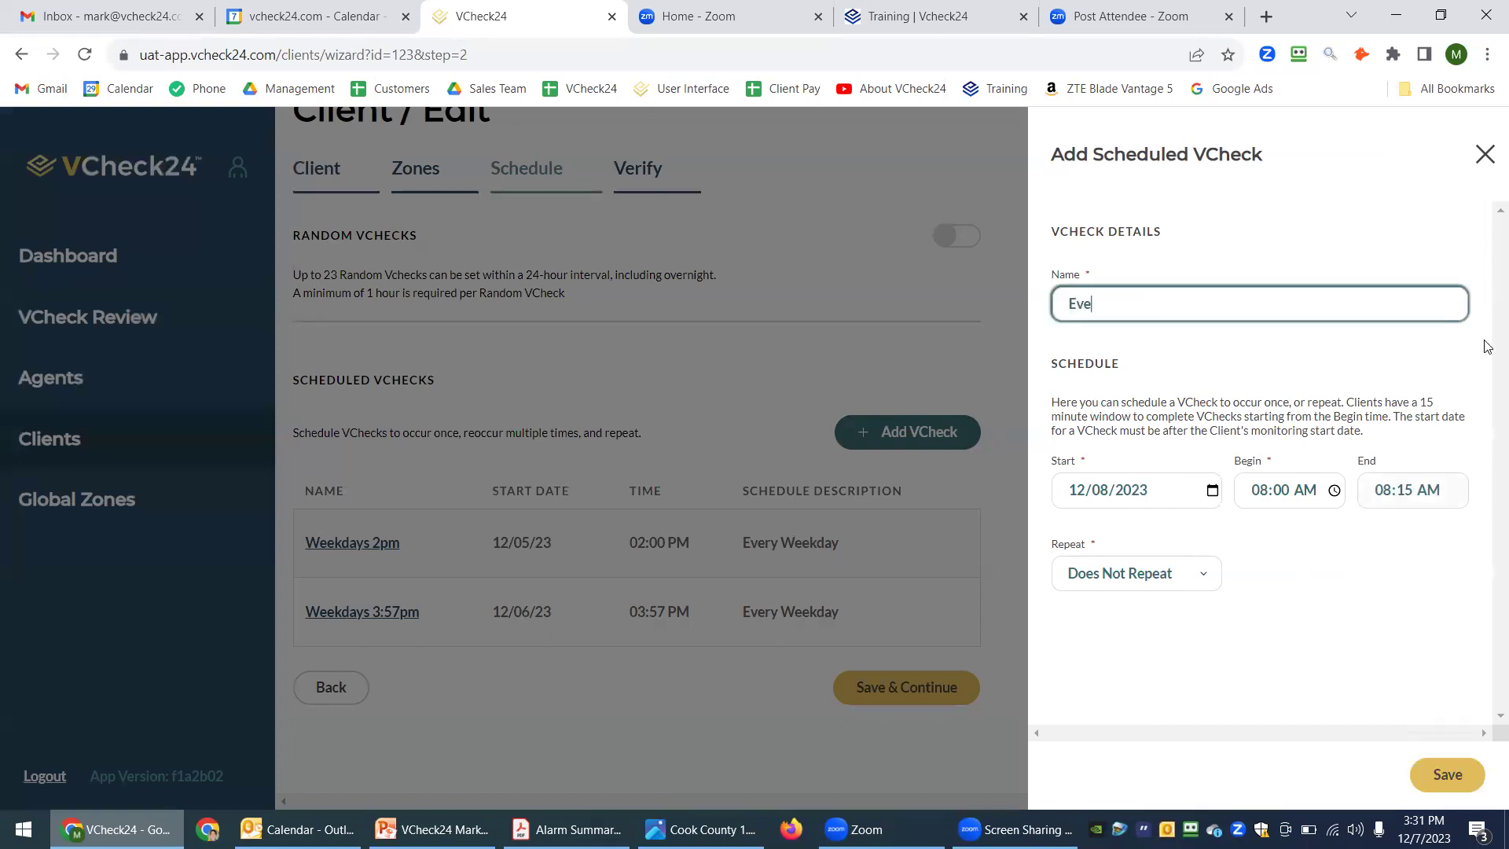
text(ning)
key(BackSpace)
text(ings)
click(1214, 492)
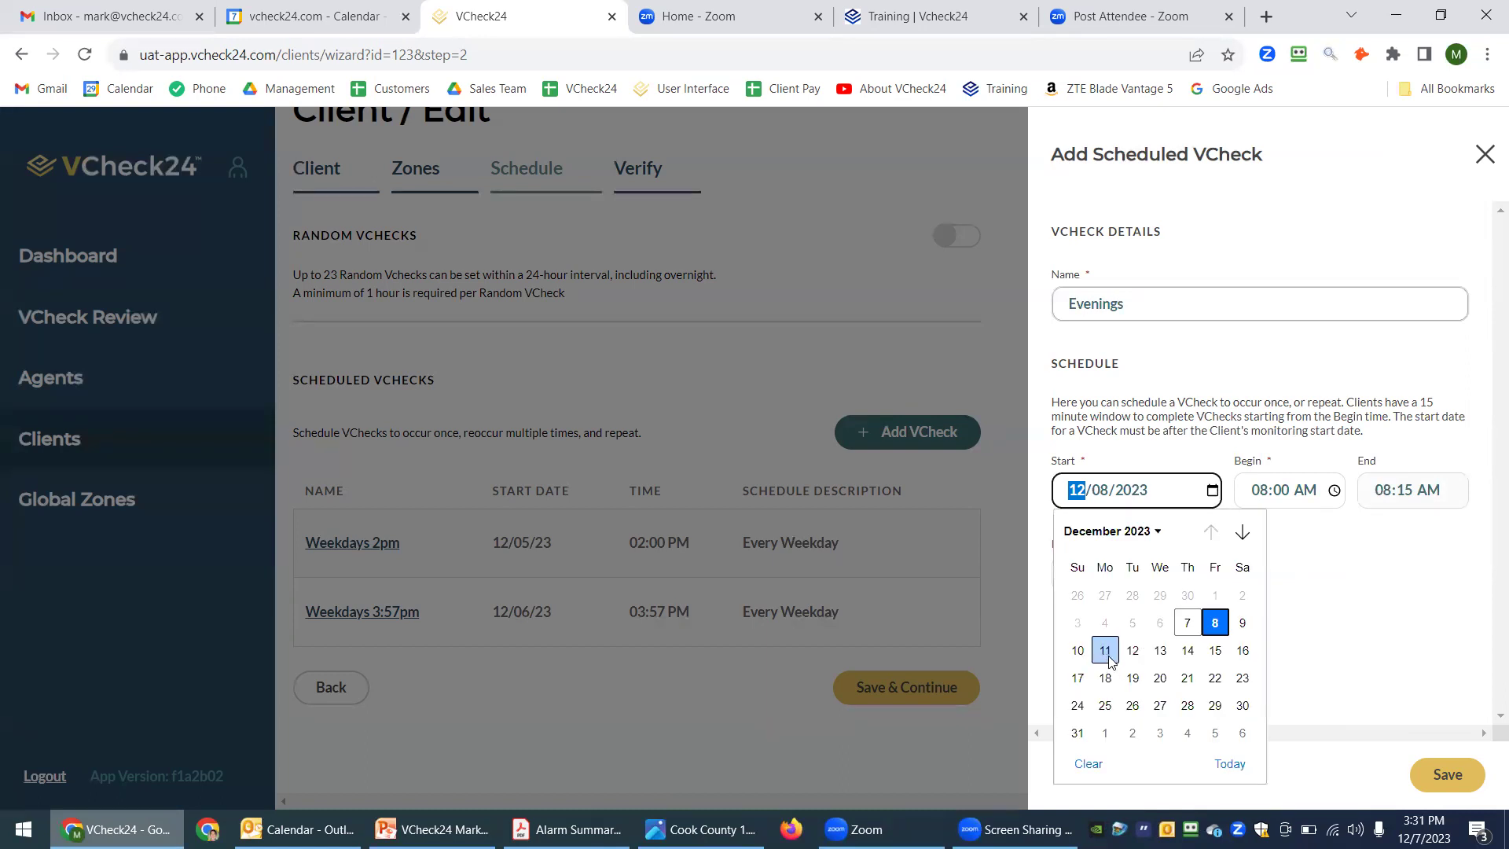
click(1108, 655)
click(1250, 485)
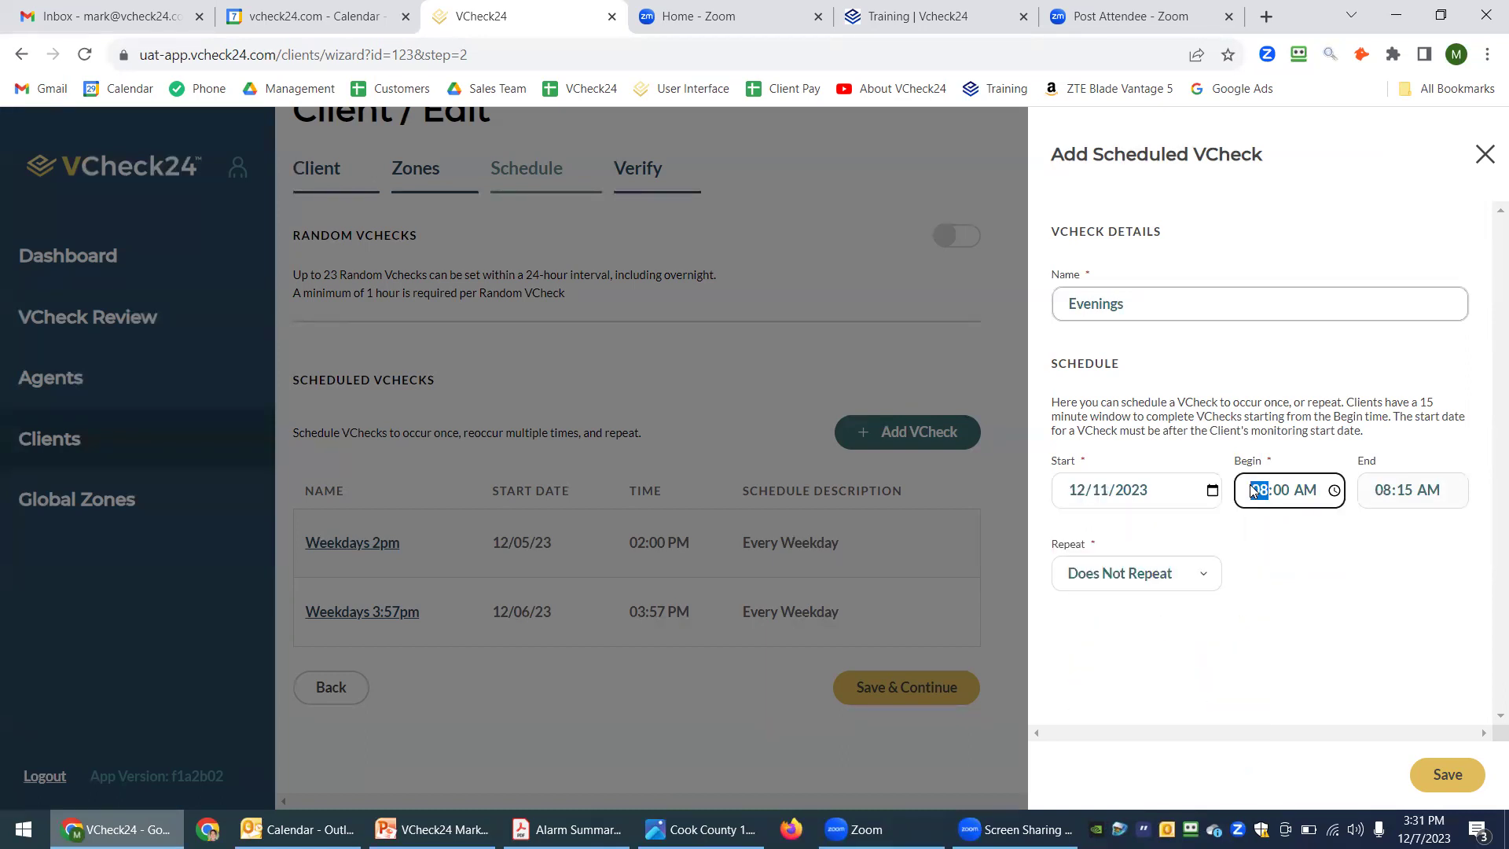
text(1000p)
- Try a Daily repeat and a Custom weekly repeat on Thursday and Friday for the Evenings VCheck, and close the form without saving
click(1160, 573)
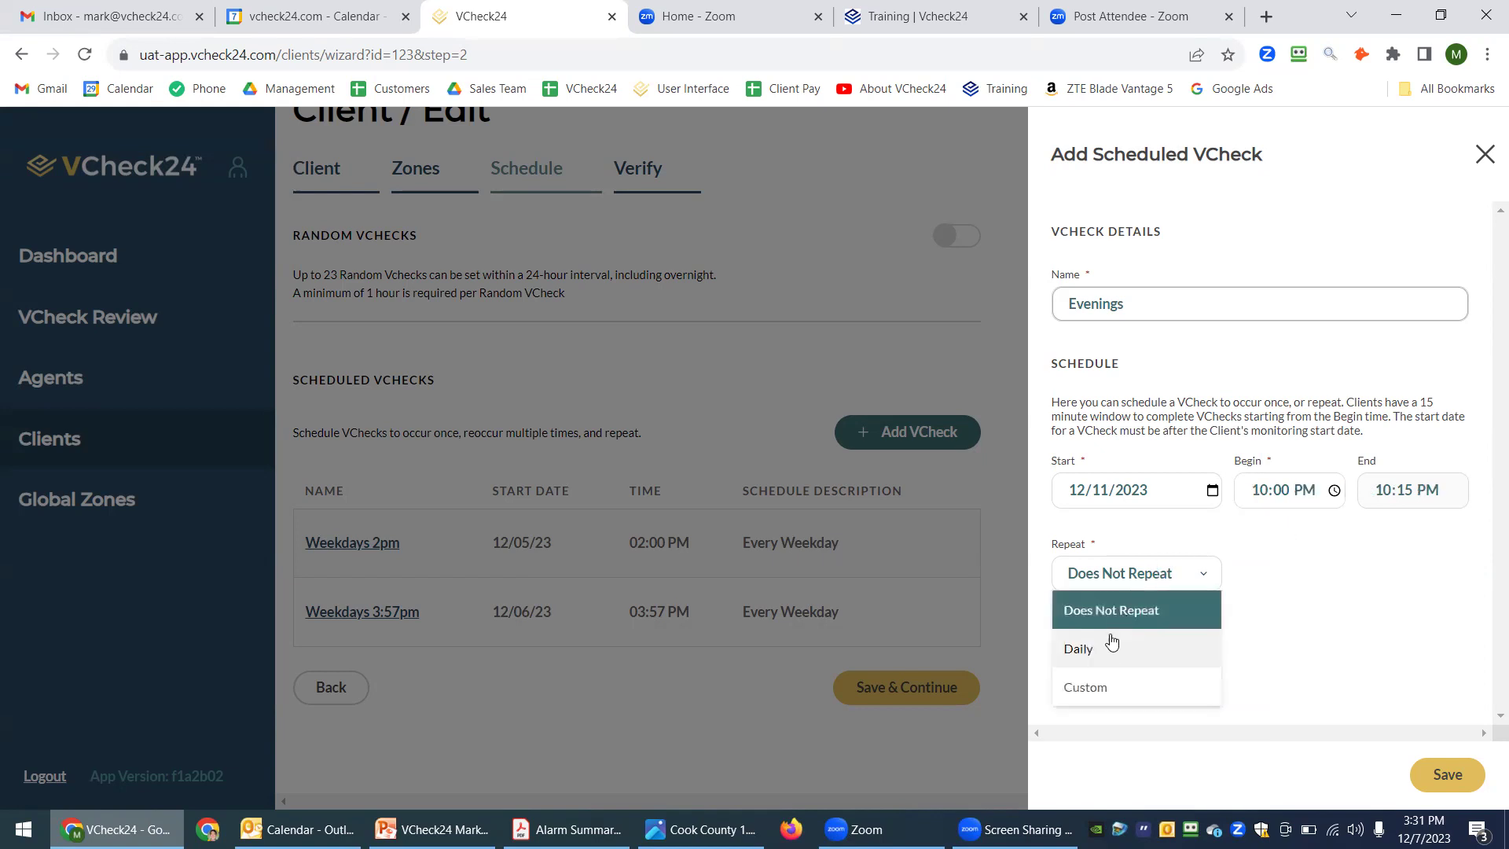
click(1111, 644)
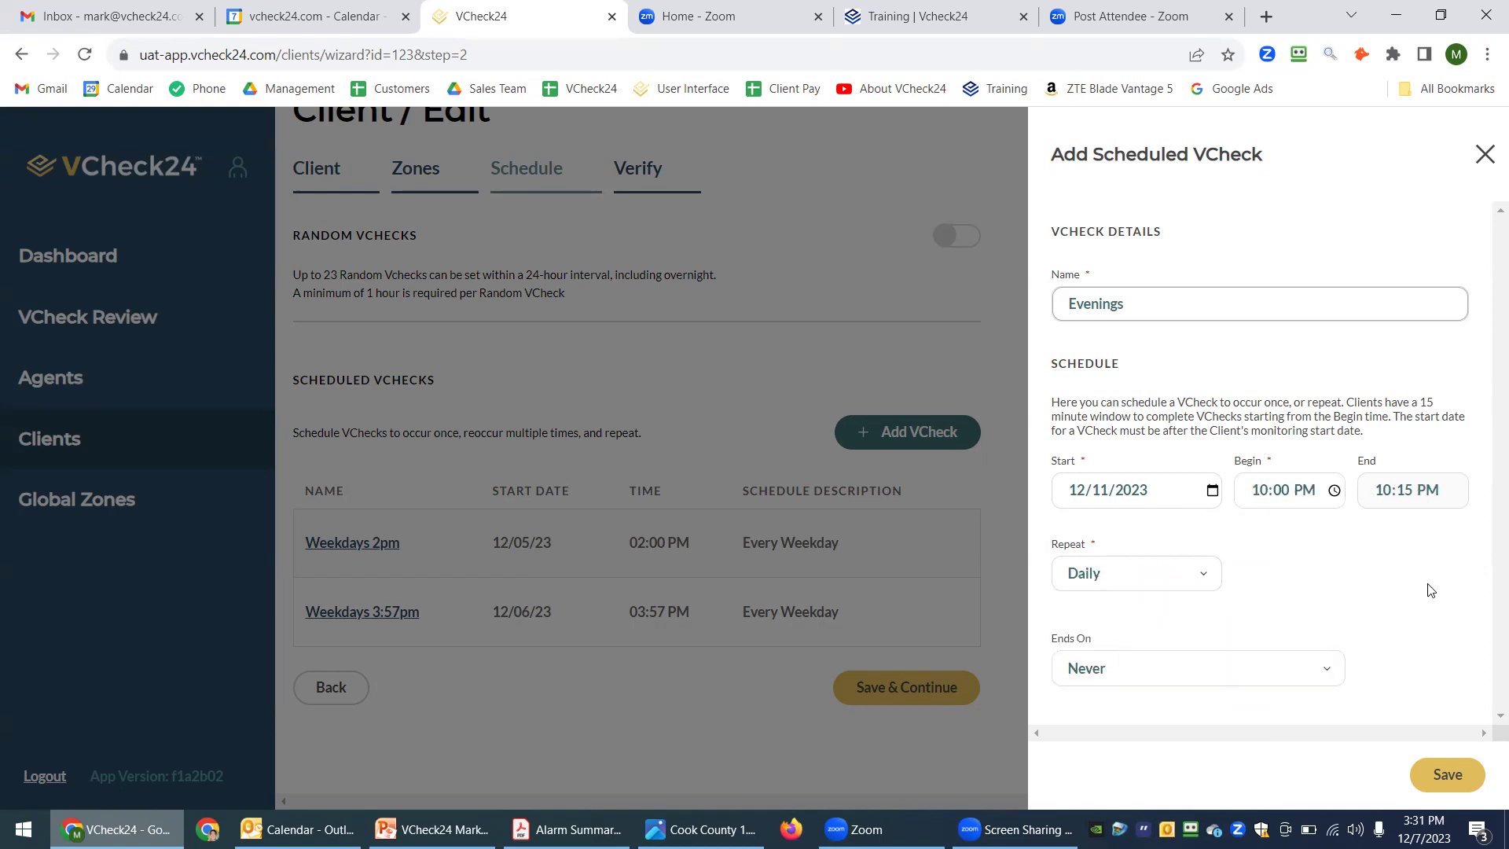
click(1184, 575)
click(1132, 687)
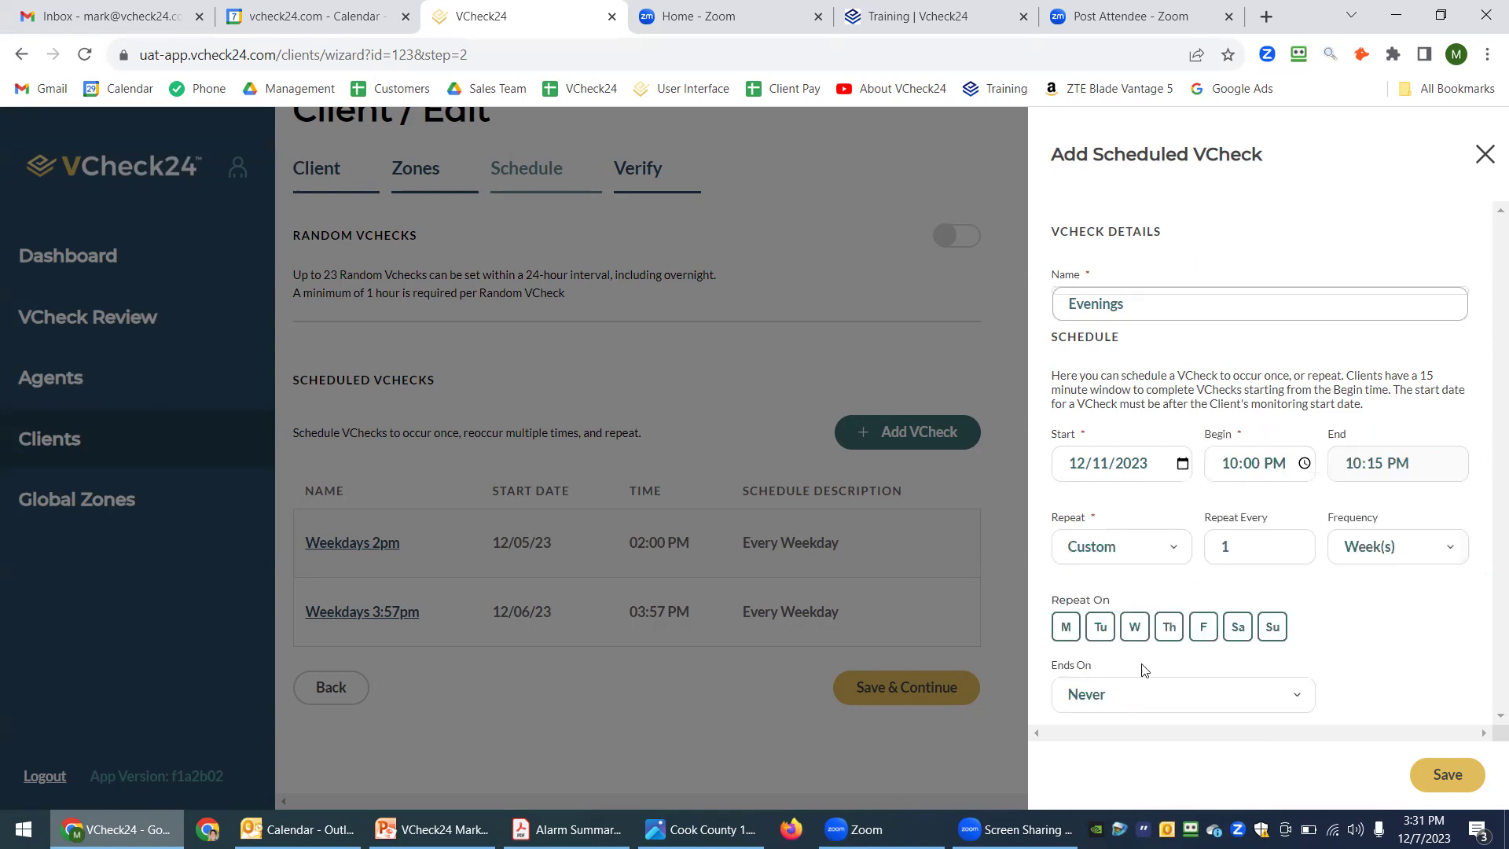
click(1167, 629)
click(1200, 630)
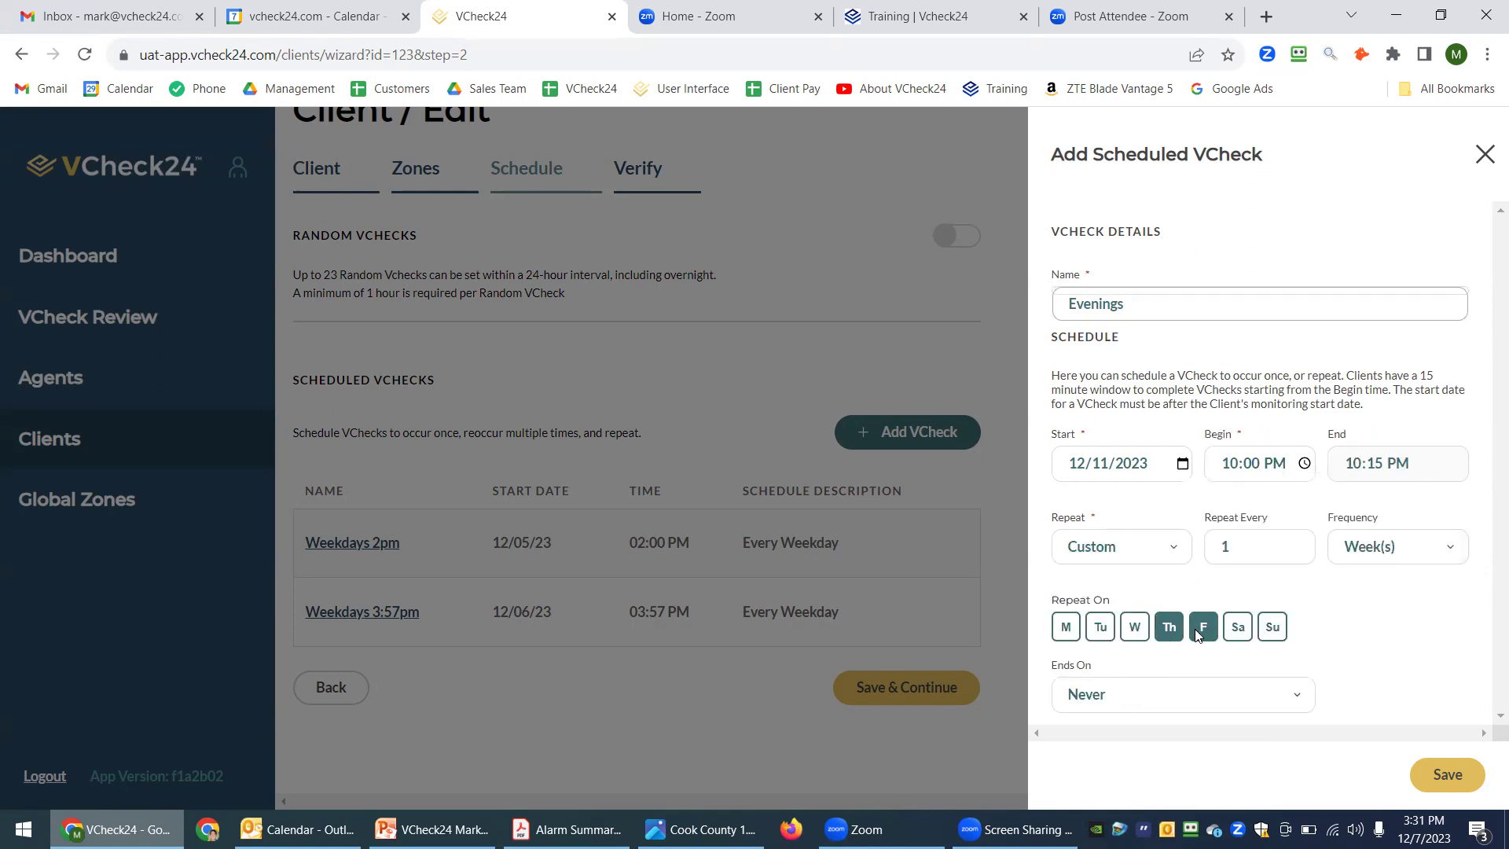
click(1484, 154)
- Return to the client list, open the client's summary, and go to the client's messages
click(69, 450)
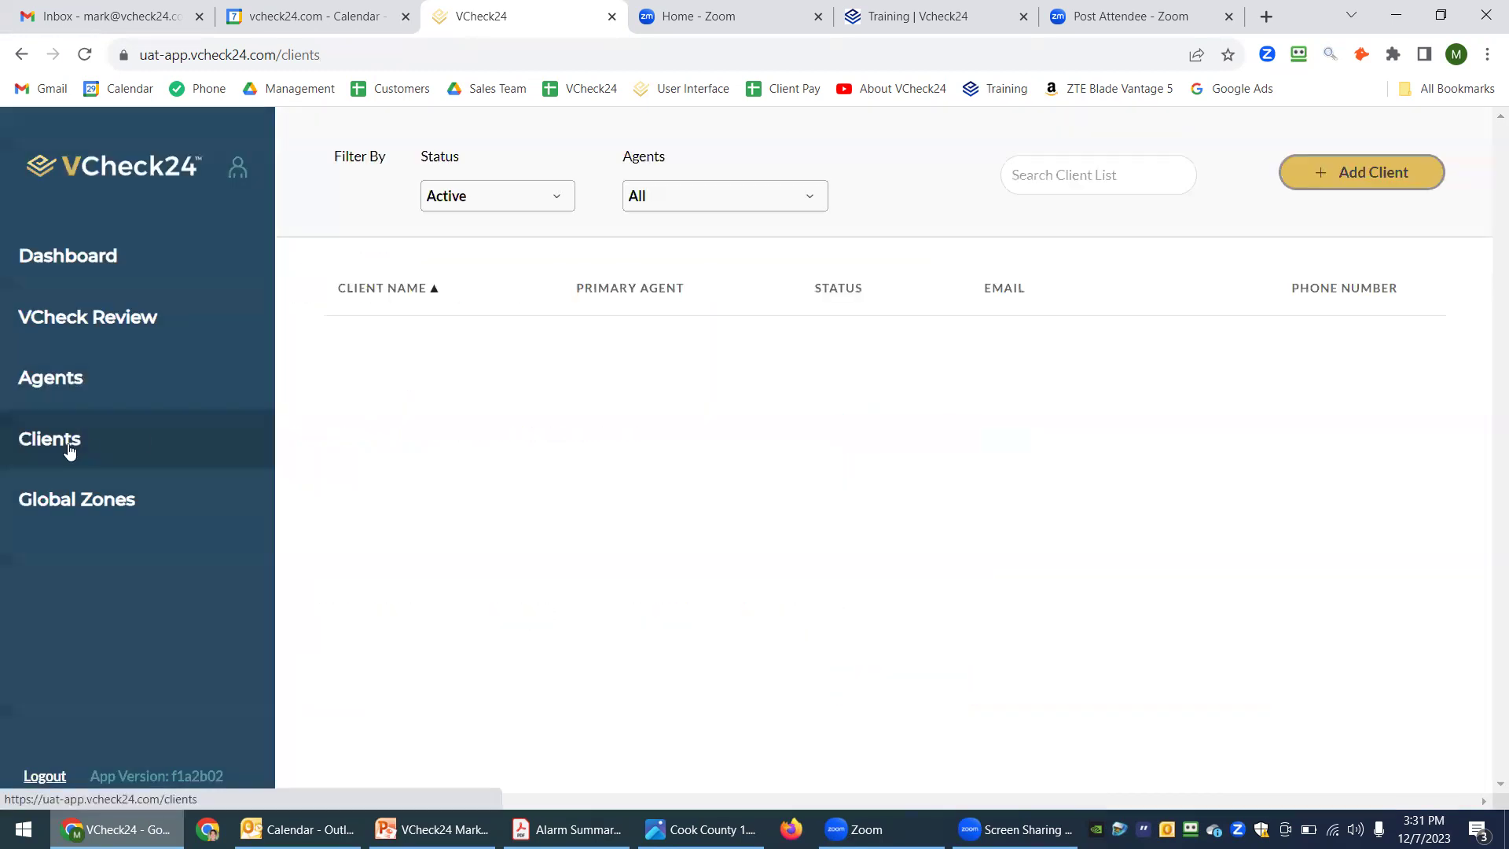
click(494, 387)
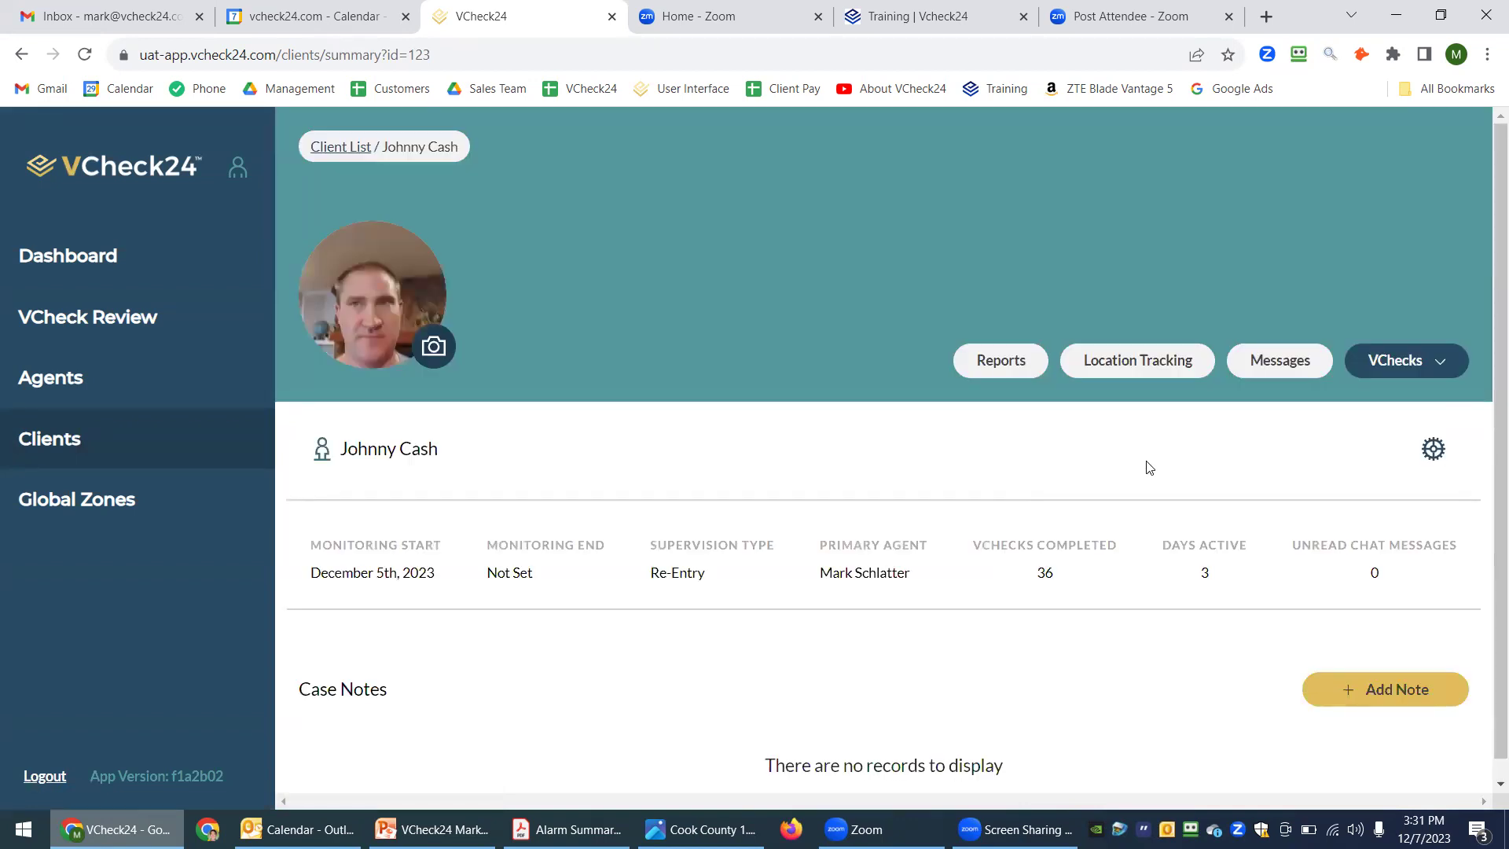
click(1297, 363)
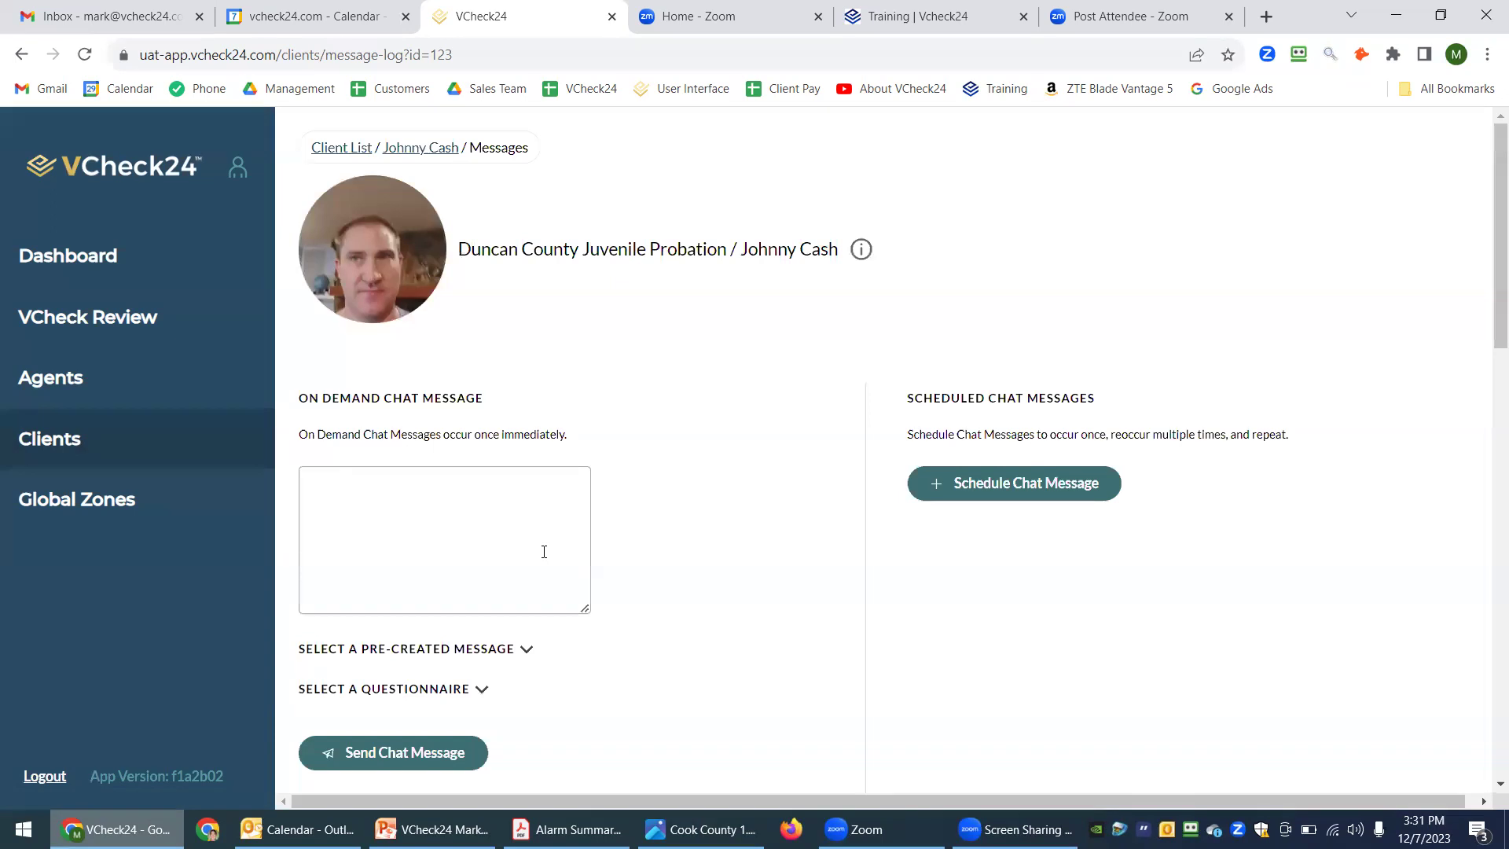
- Draft an on-demand chat message that greets the client by first name
click(466, 560)
text(Hi J)
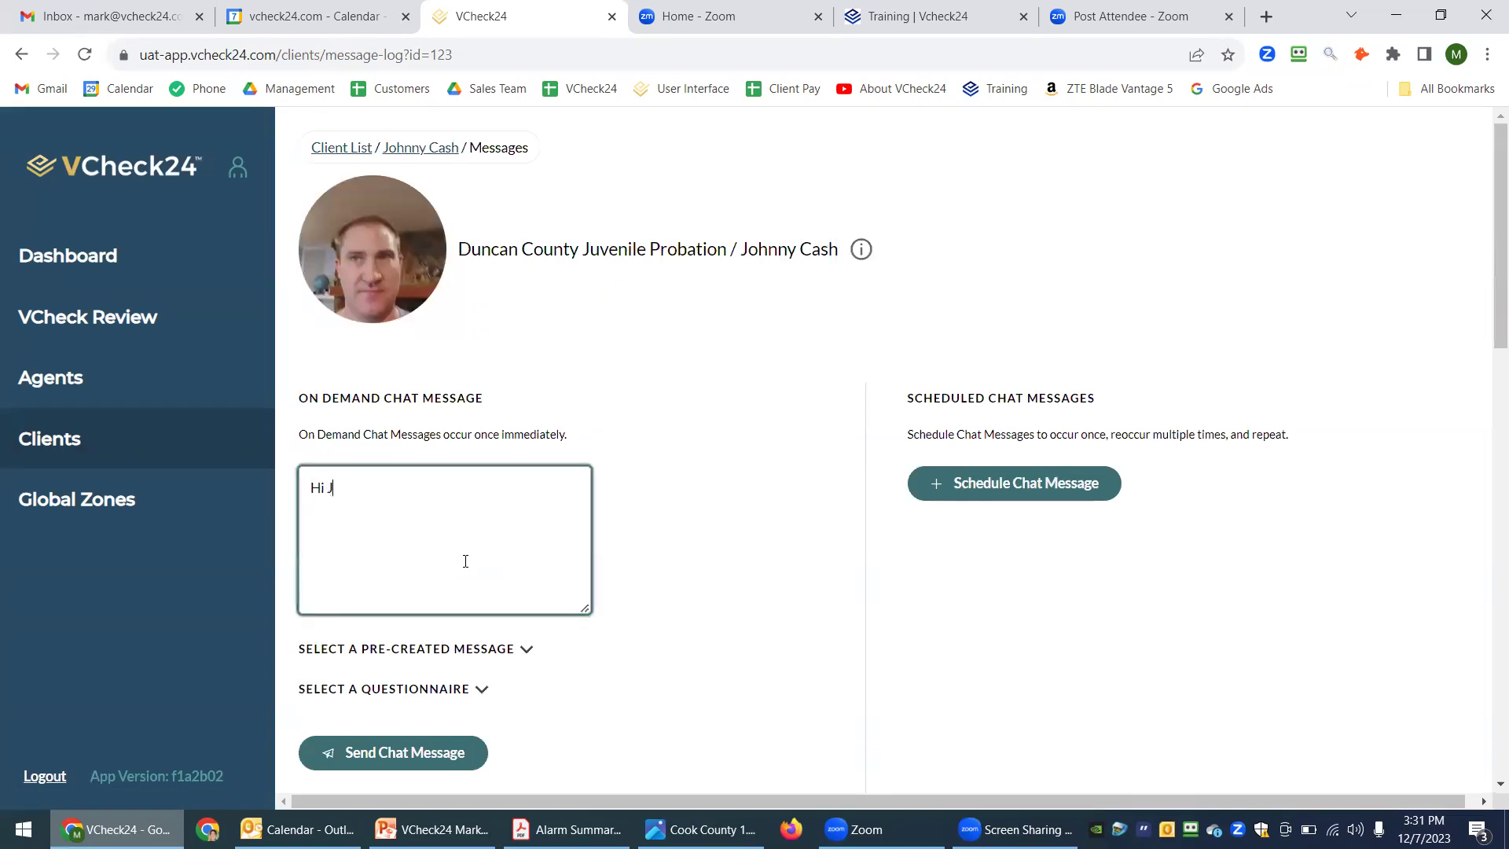
text(ohnny)
- Examine the client's message history, including the agent alerts, client replies and viewed statuses
scroll(1487, 315, down, 2)
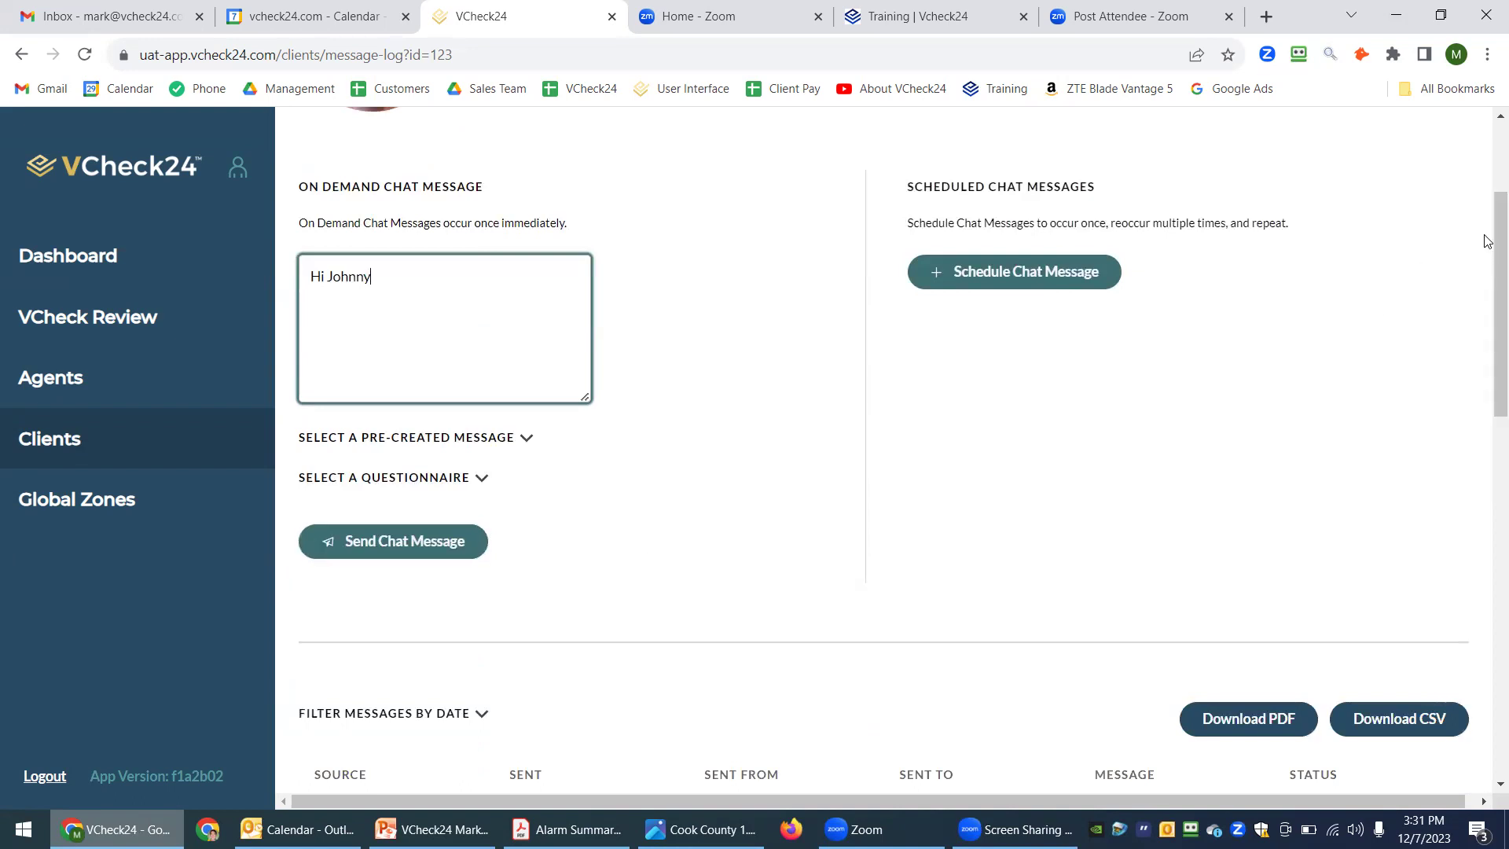
scroll(1488, 251, down, 1)
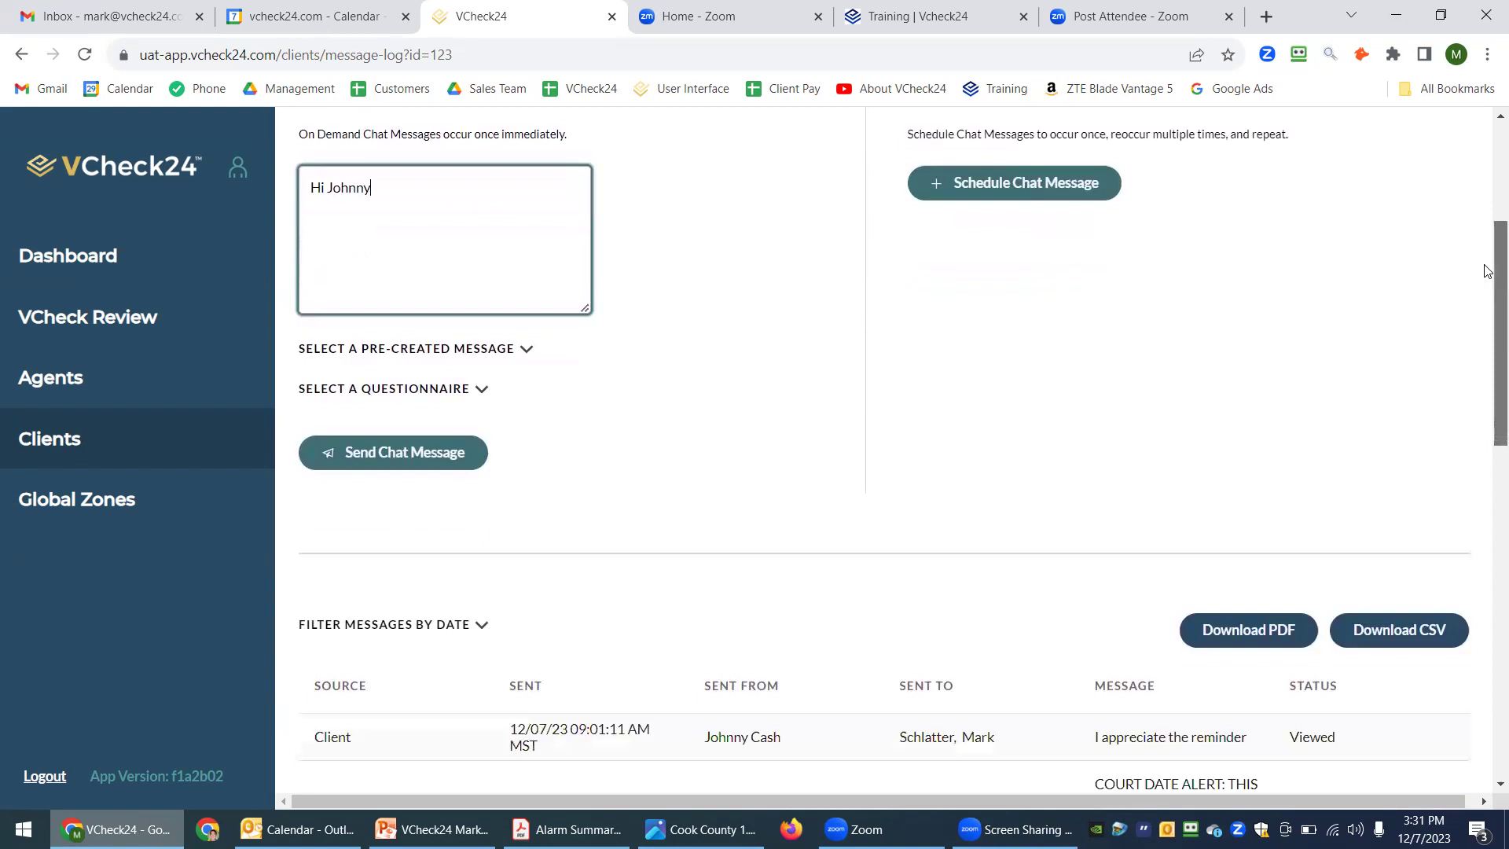
scroll(1487, 299, down, 1)
scroll(1487, 313, down, 5)
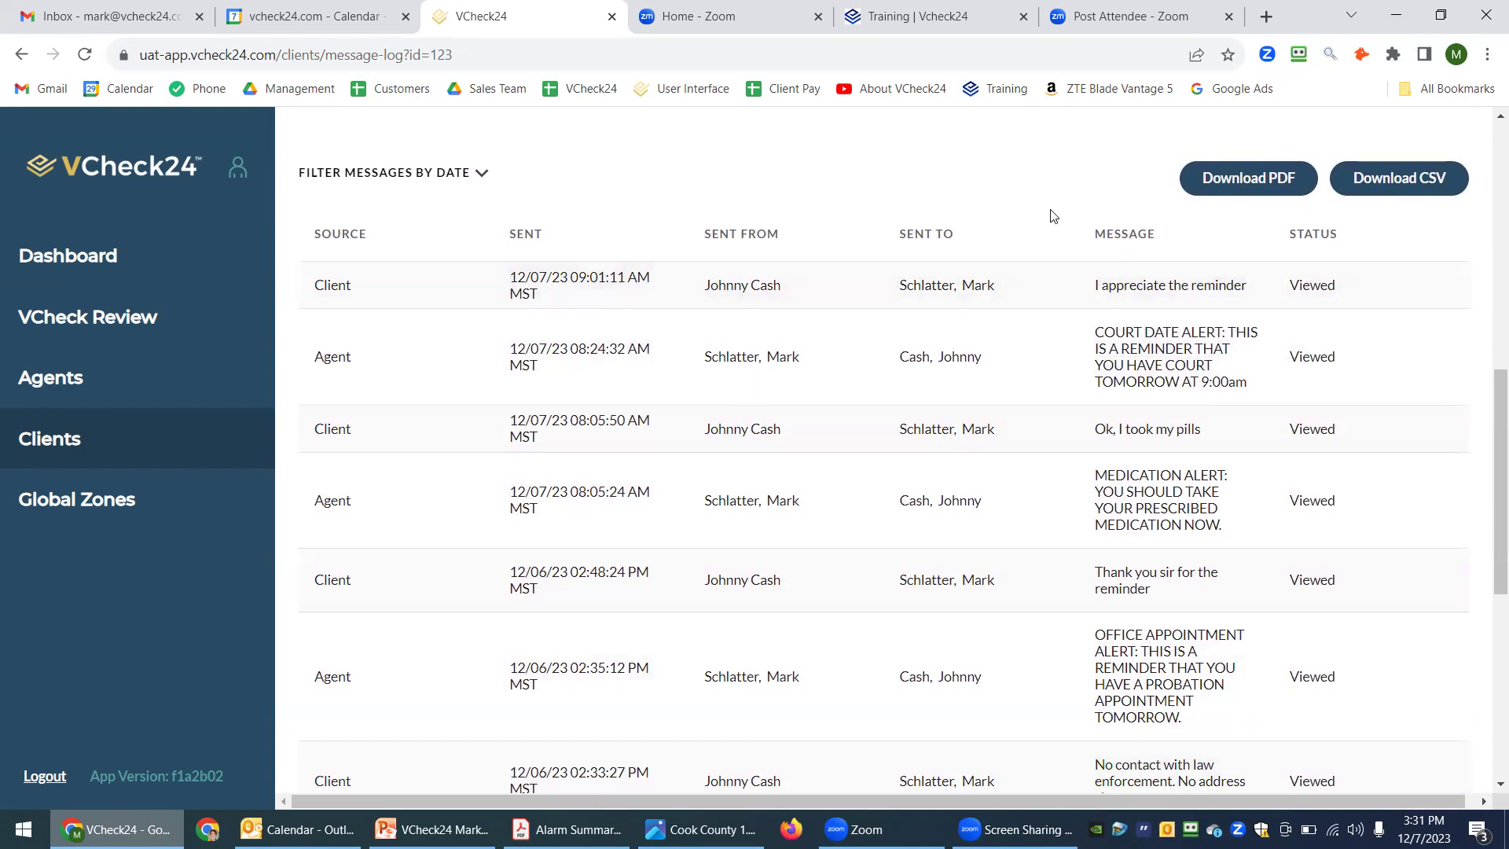
scroll(1487, 402, up, 1)
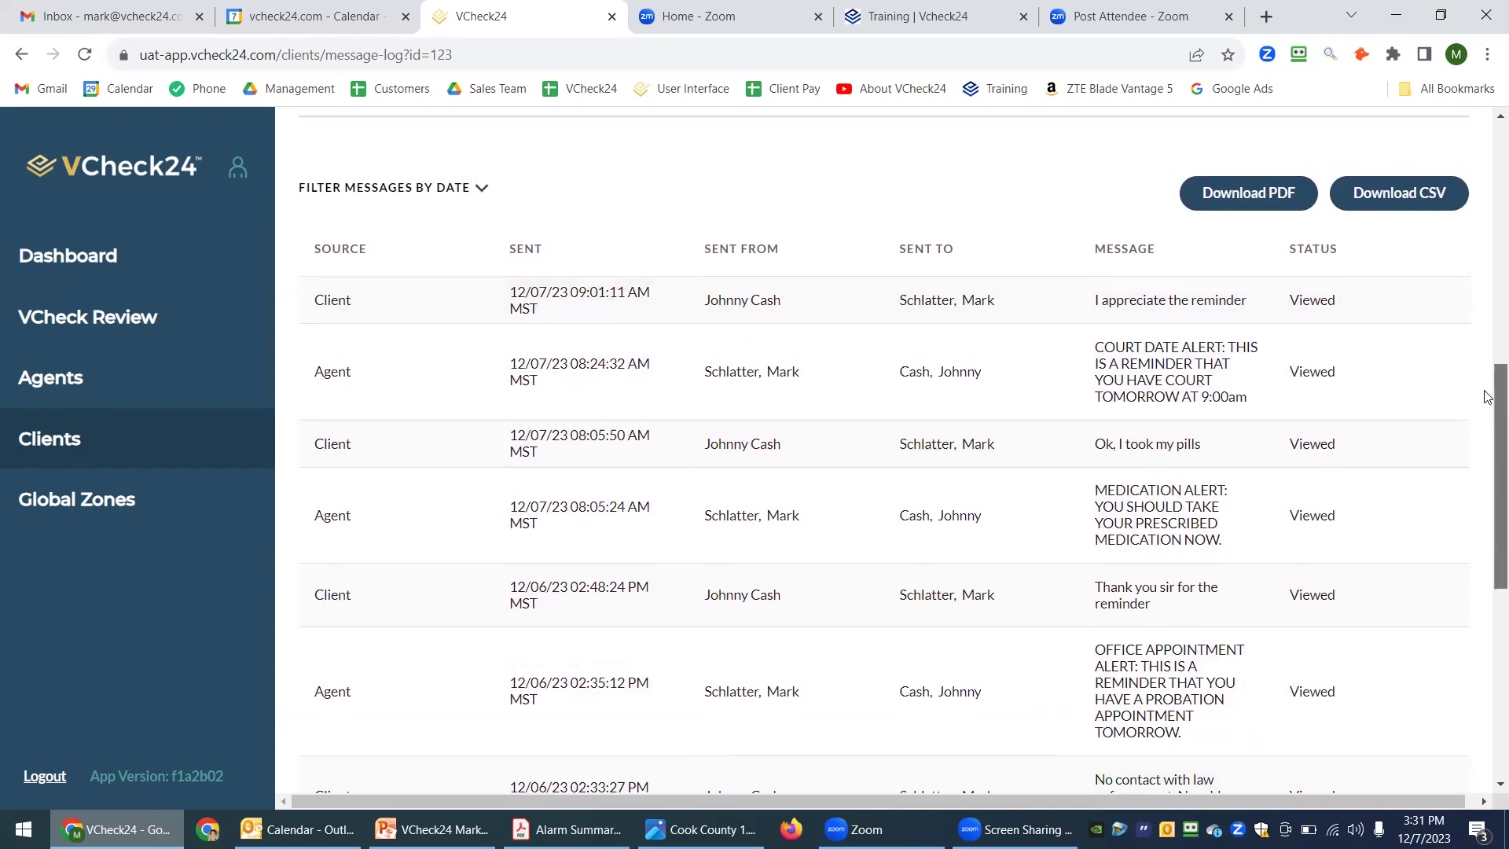
drag(1487, 396, 1487, 224)
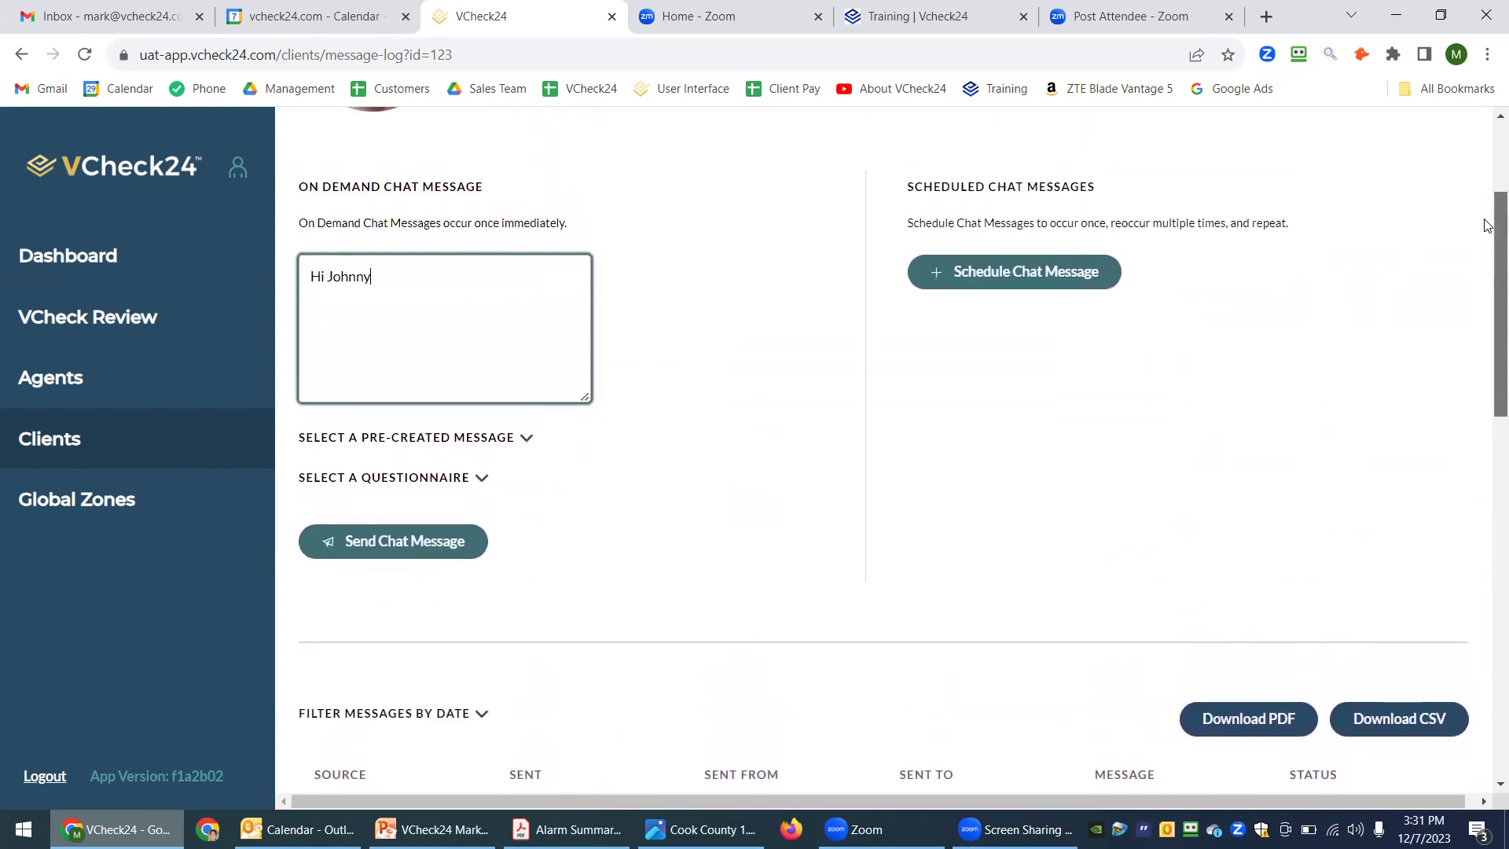
- Fill the on-demand chat message with the pre-created bracelet alert about charging the monitoring bracelet
click(526, 437)
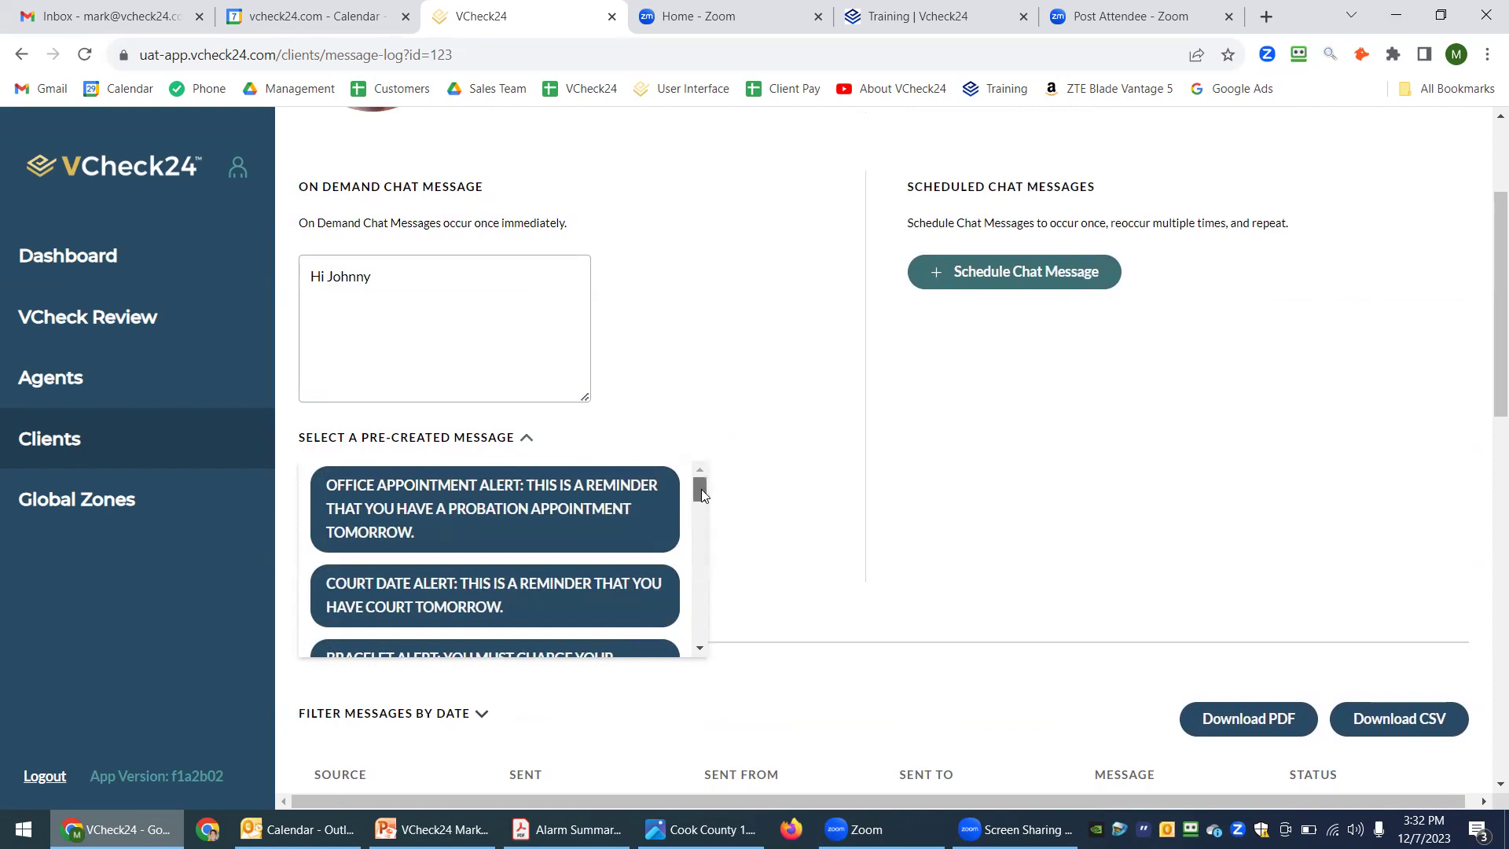
drag(701, 489, 693, 509)
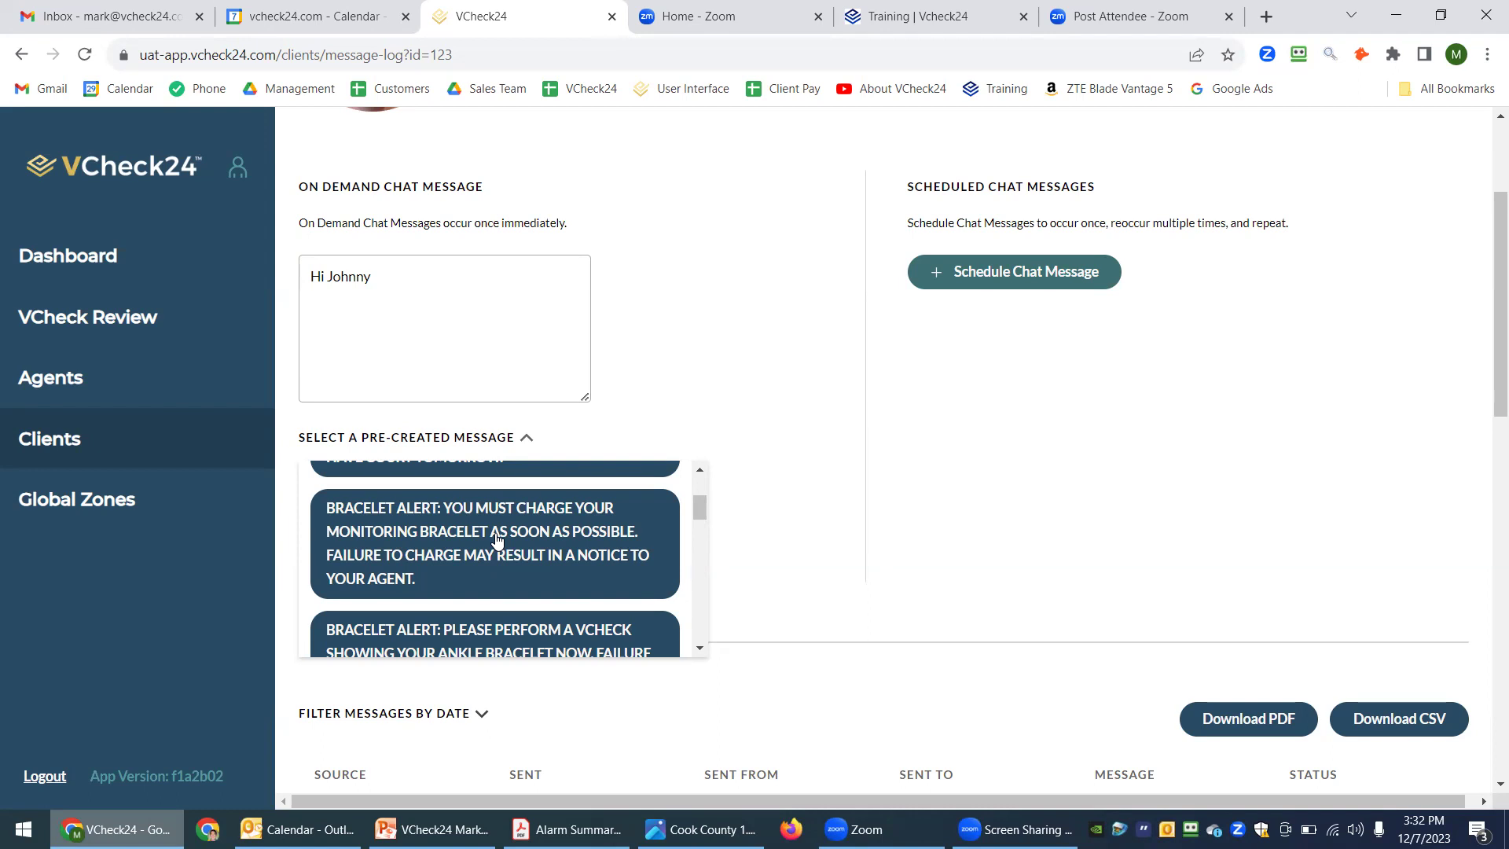
click(496, 539)
- Fill the on-demand chat message with Mandatory Self-Reporting Questionnaire 1
drag(1488, 240, 1488, 312)
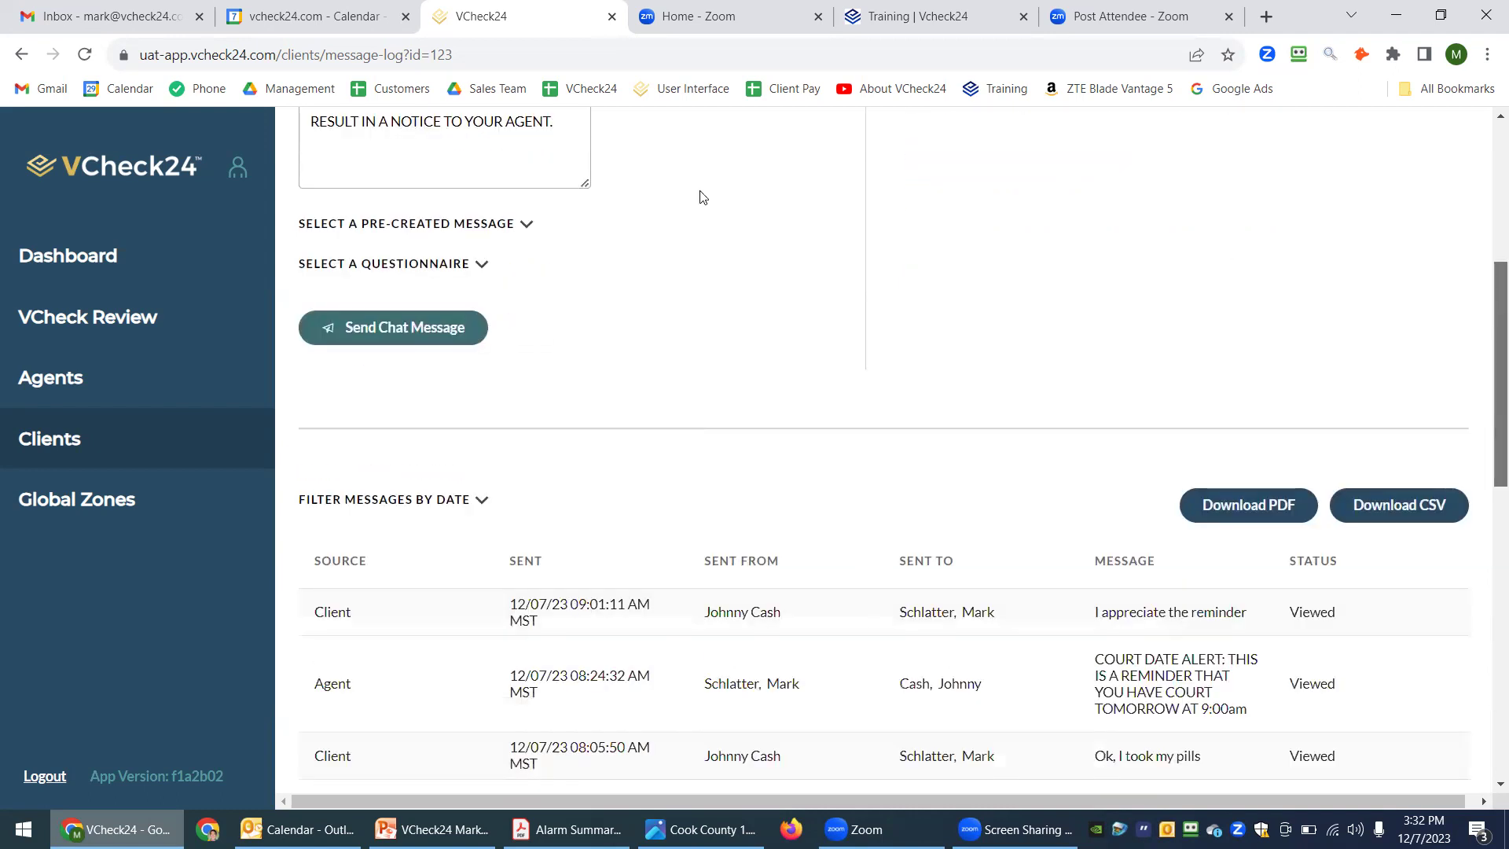
click(486, 264)
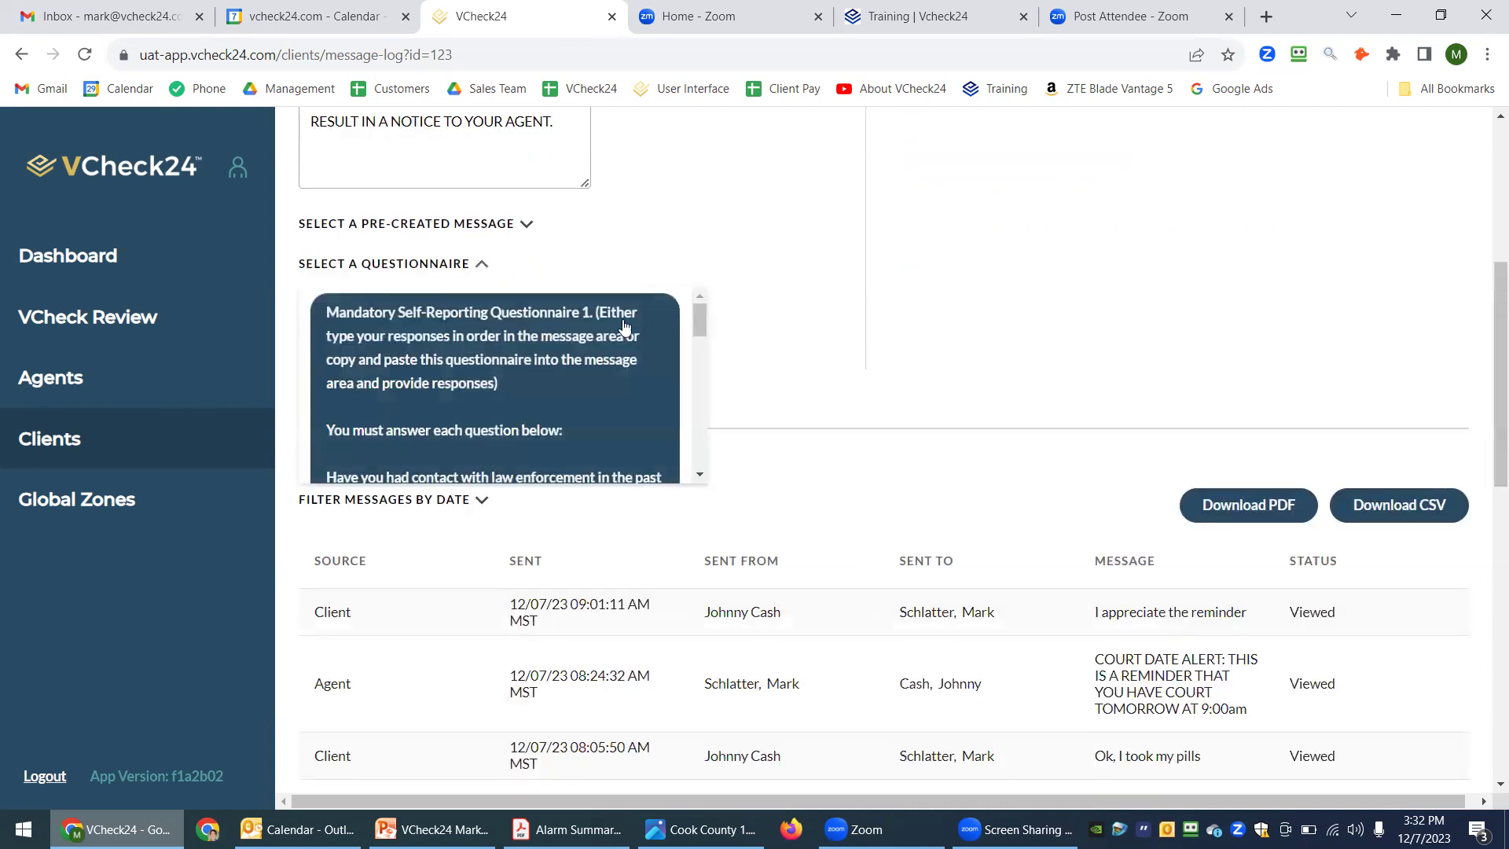
drag(698, 314, 698, 343)
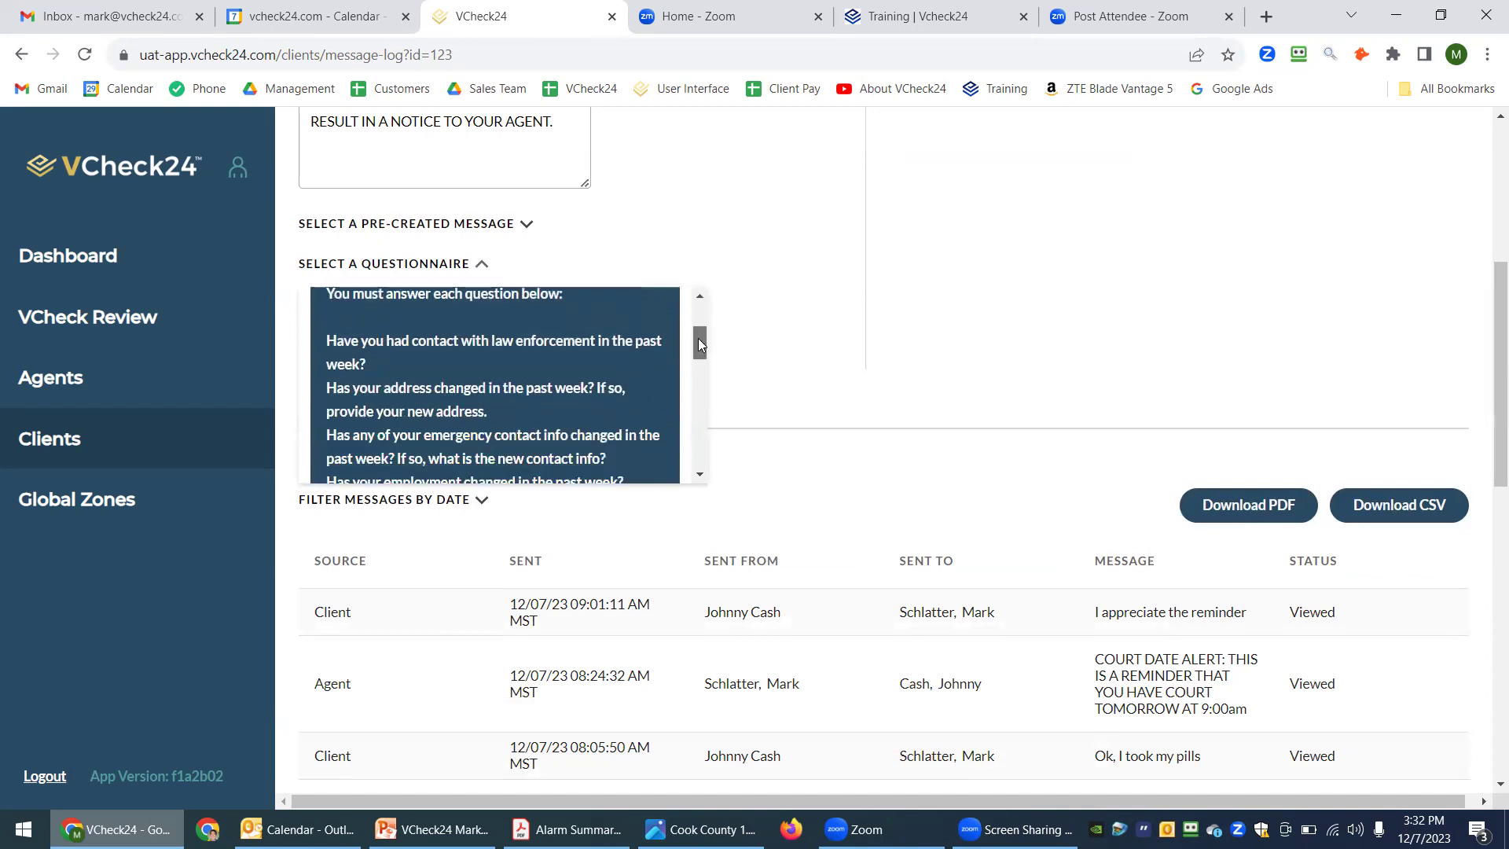
click(522, 403)
- Start a new scheduled chat message, first name it Medication, and rename it AA
drag(1488, 338, 1488, 187)
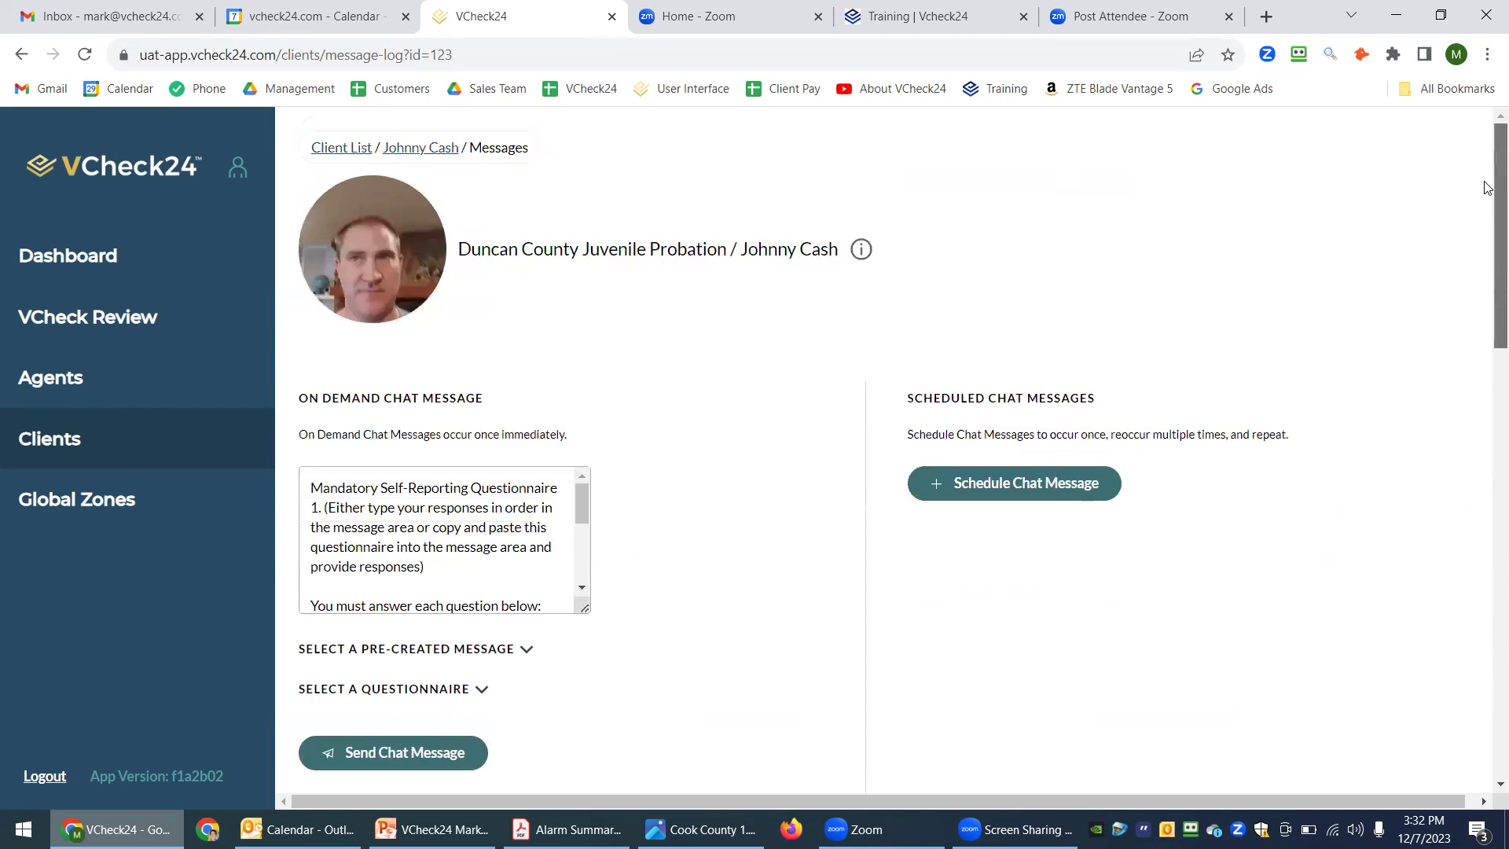
click(989, 485)
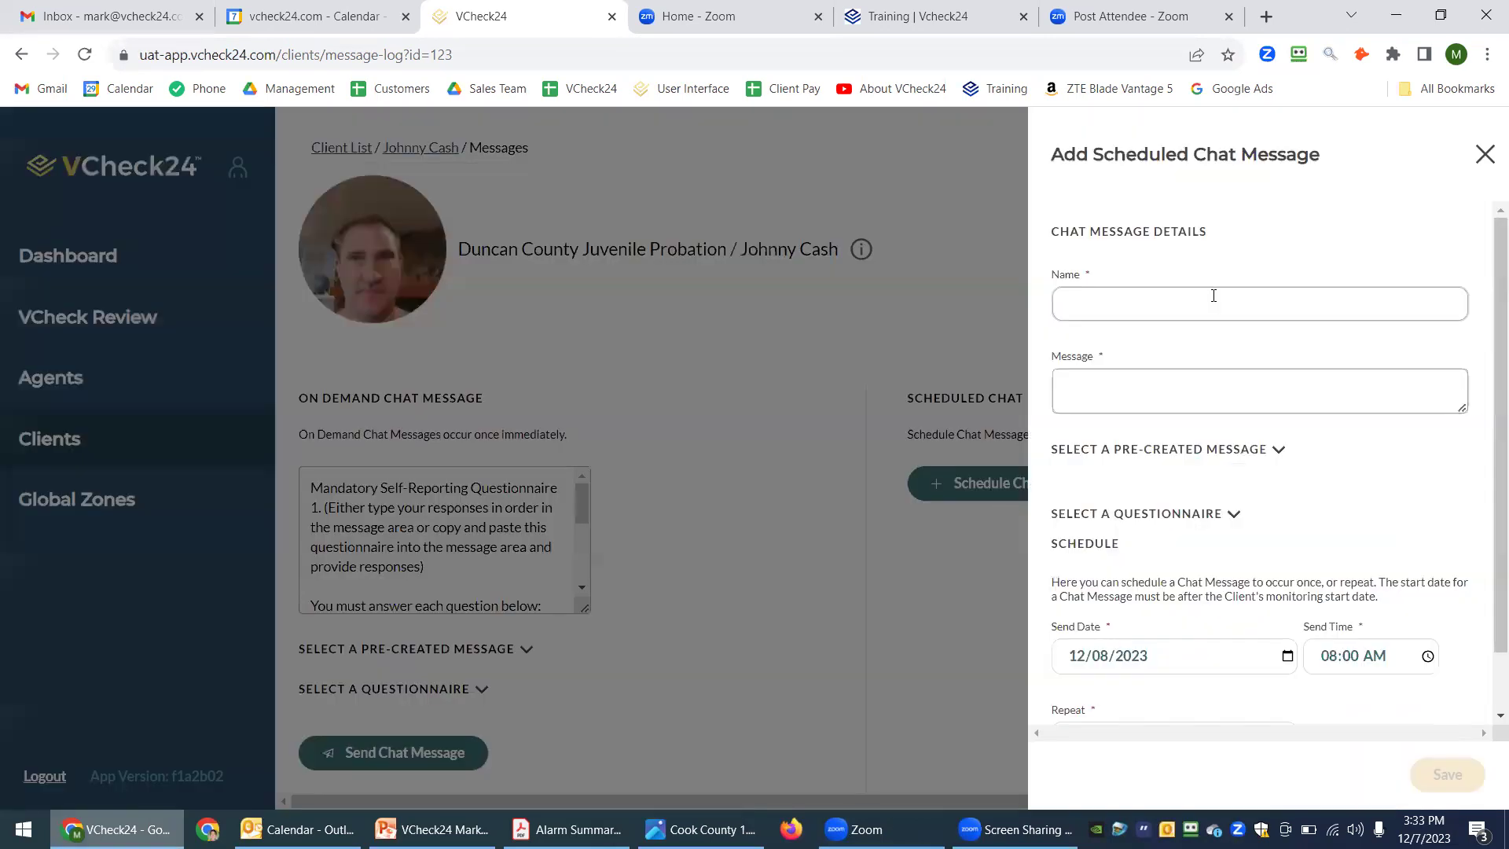
click(1214, 296)
text(Medication)
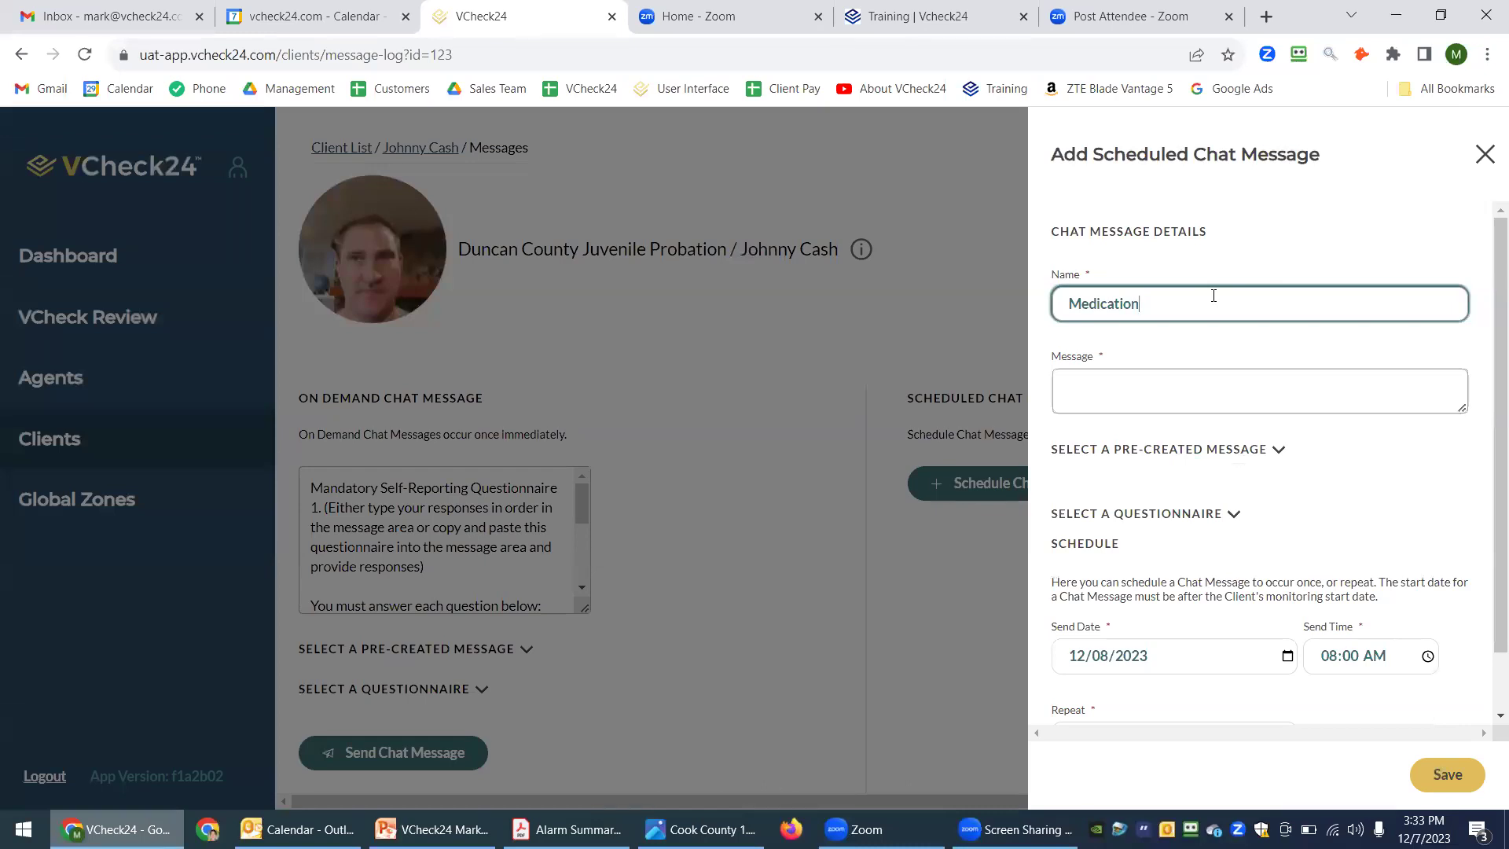
drag(1213, 295, 1030, 286)
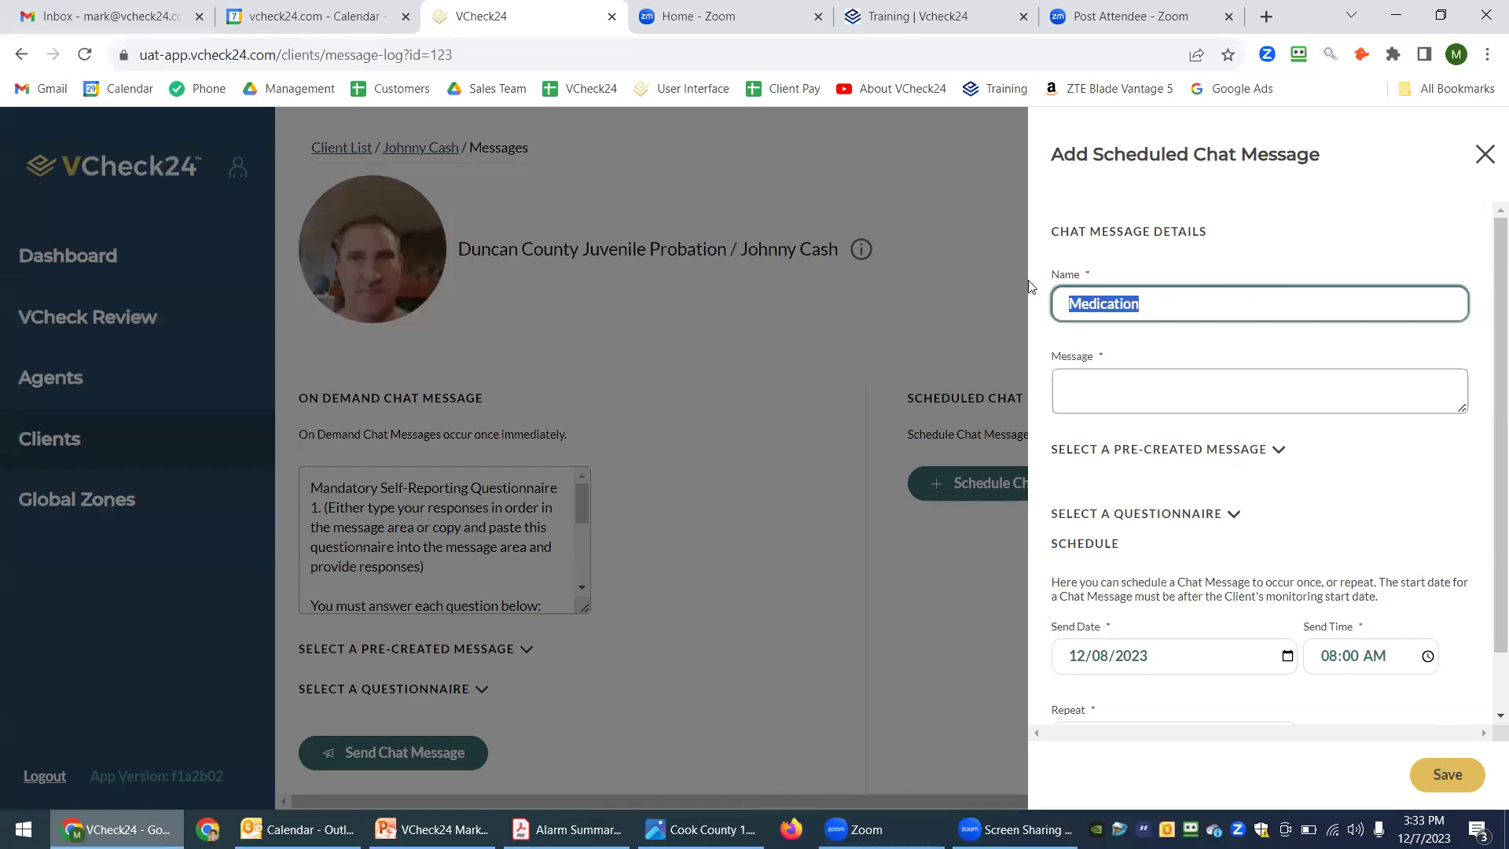
text(AA)
- Write the AA message: greet the client by first name and add "this is to remind you that you have AA today at 6pm"
click(1105, 387)
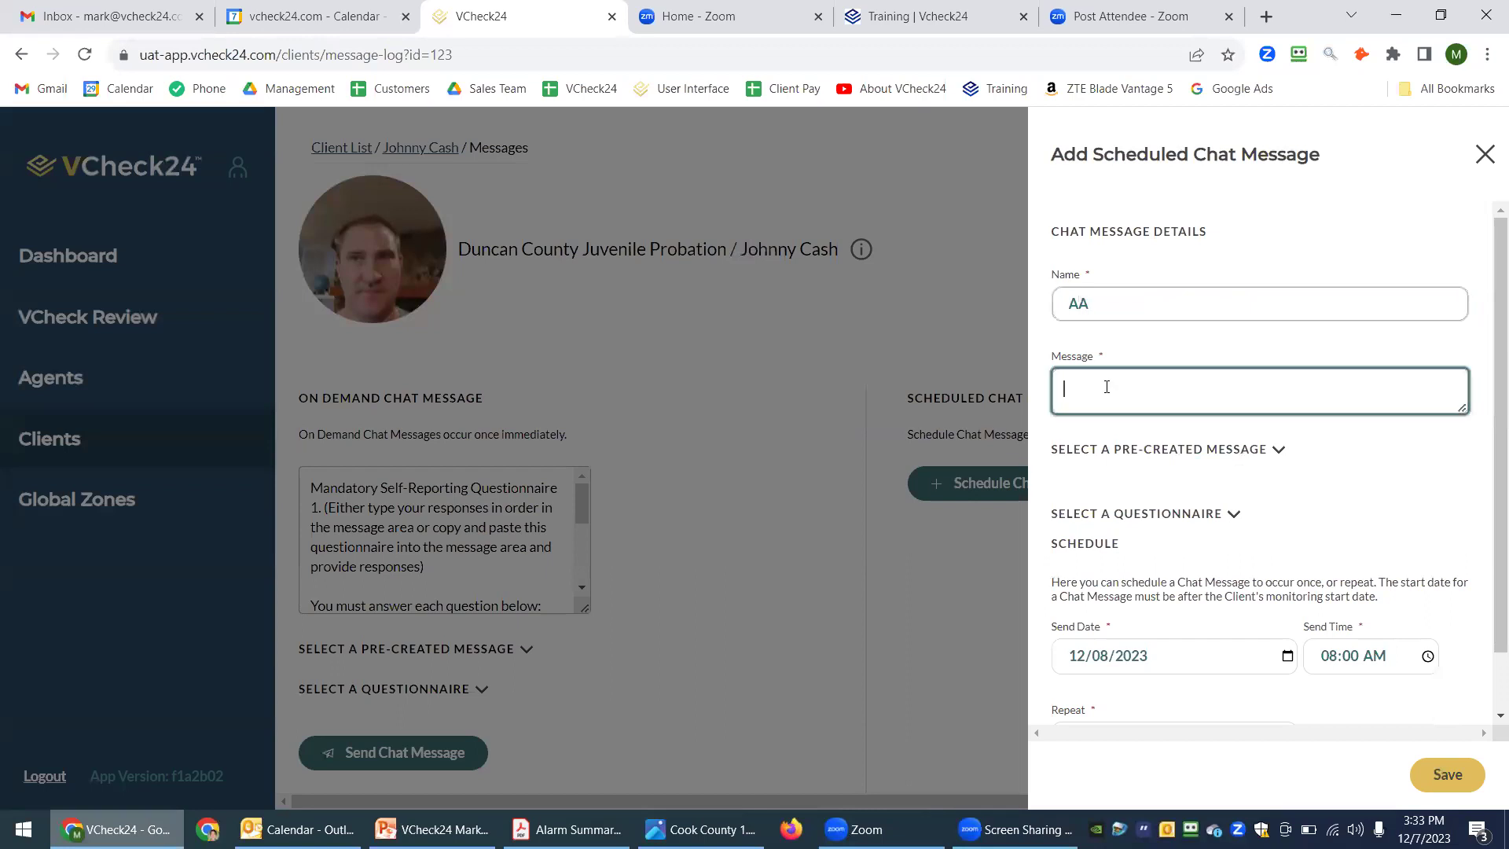
text(Hi Johnny, this is to remind you that you have AA todya)
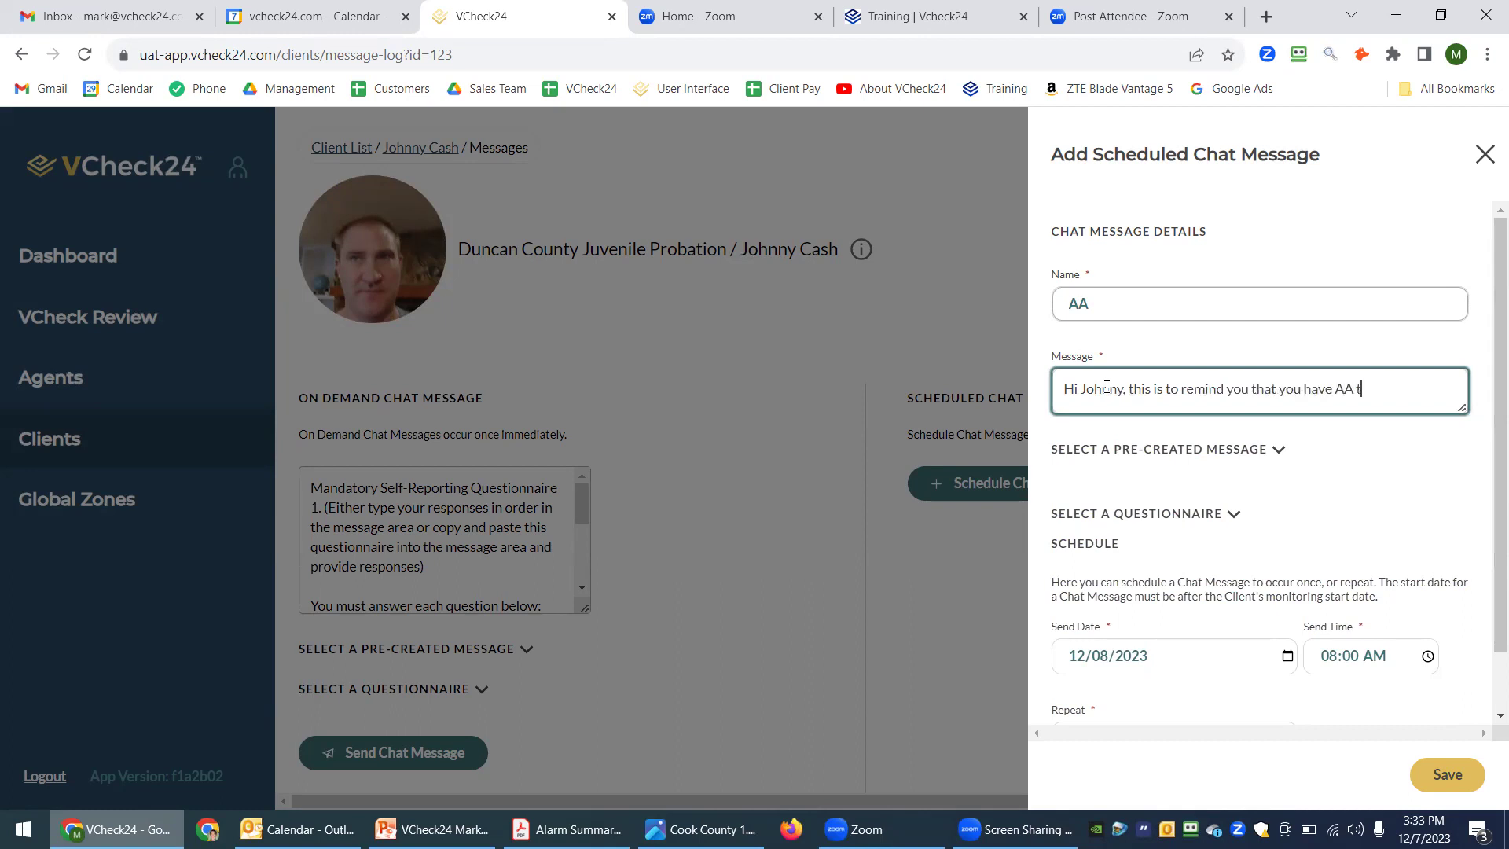
key(BackSpace)
key(BackSpace)
text(ay at 6pm)
- Set the AA chat message's send date to 12/11/2023 and send time to 02:00 PM
click(1487, 452)
scroll(1487, 452, down, 1)
click(1286, 587)
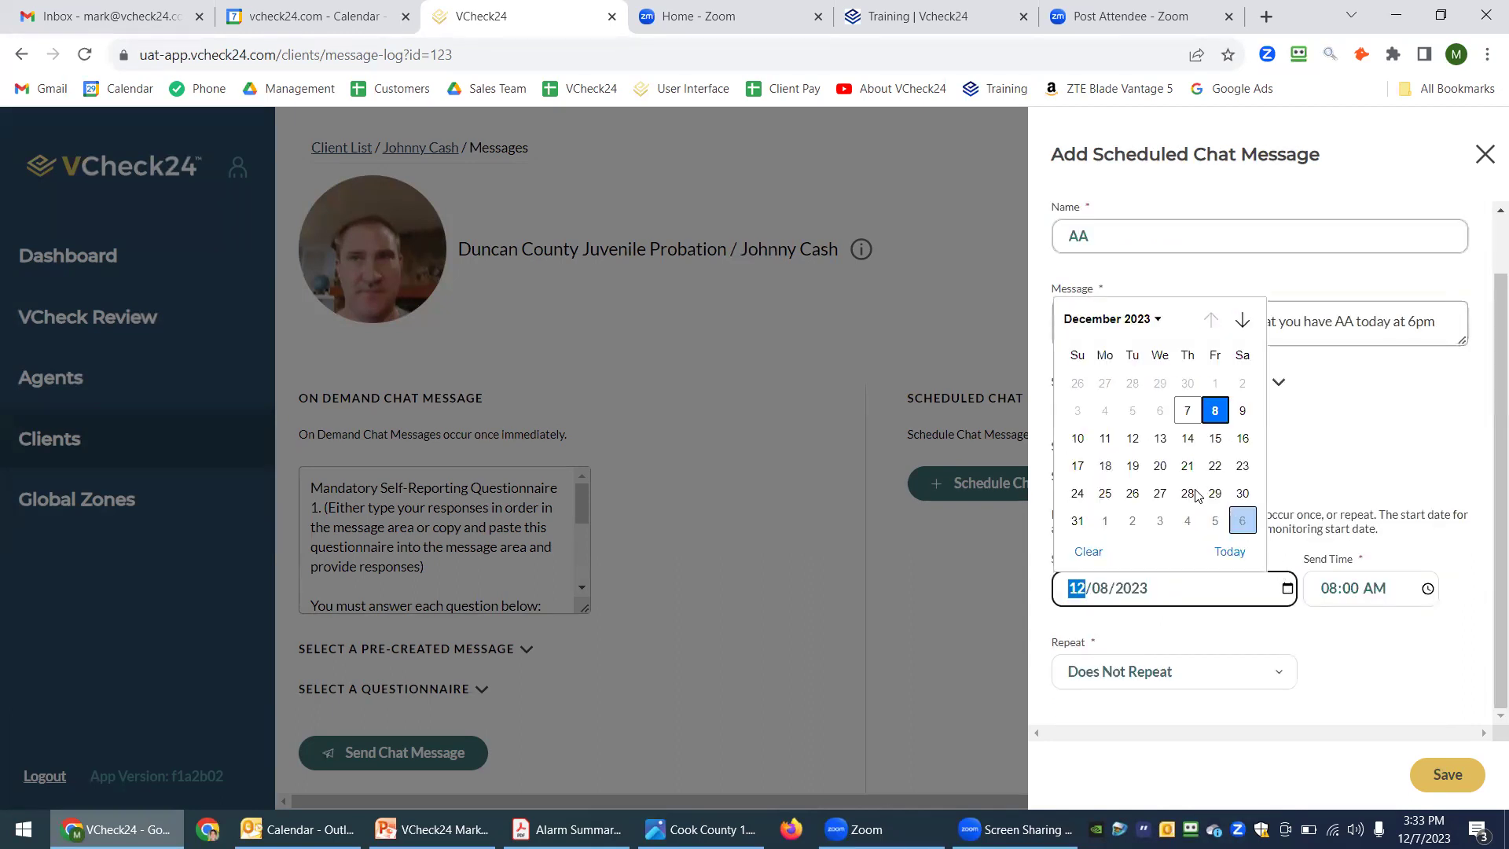
click(1105, 438)
click(1335, 588)
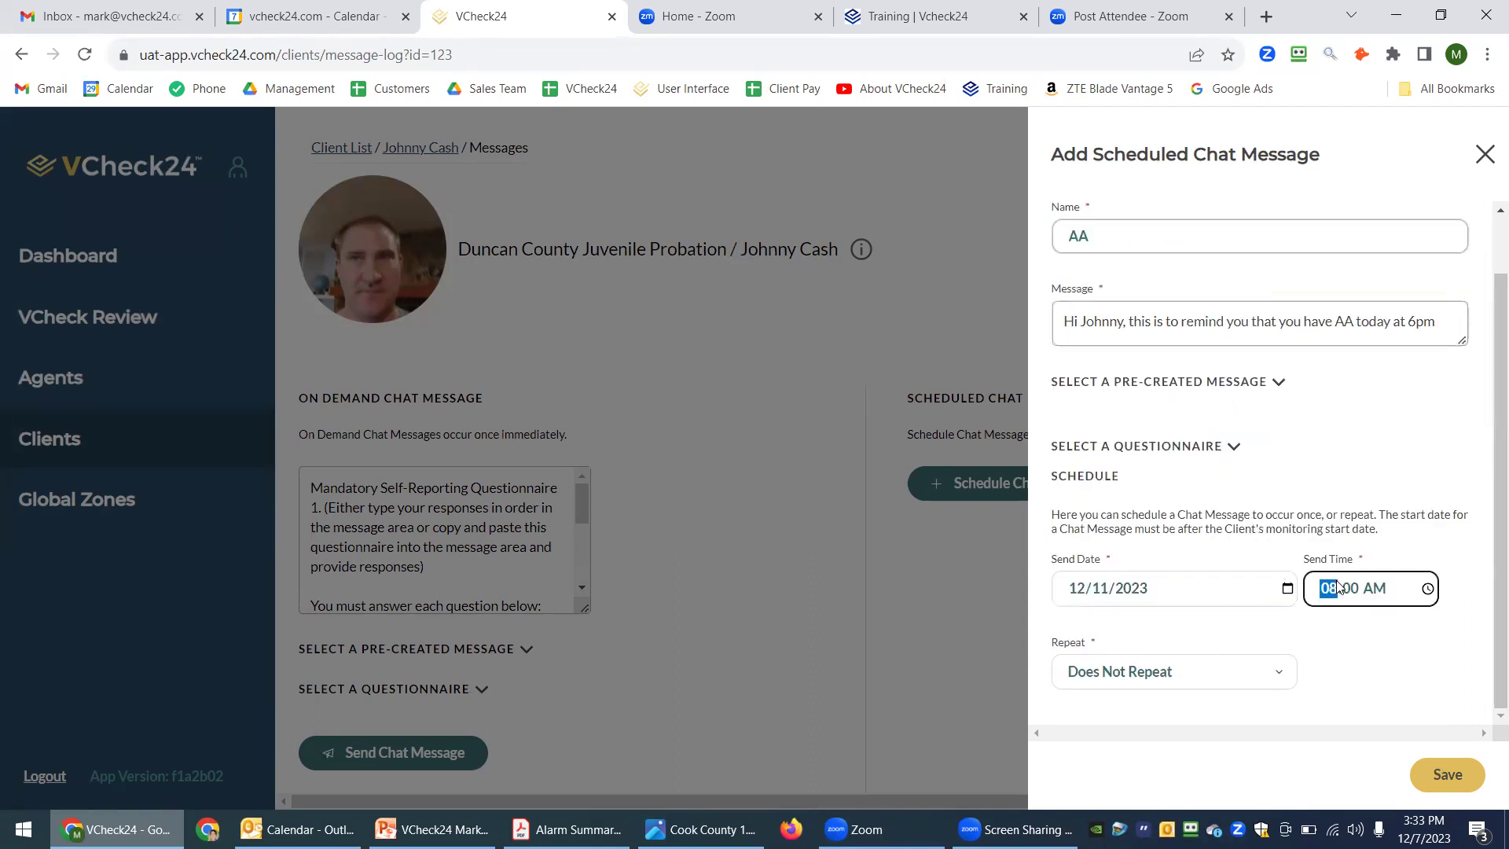
text(200p)
- Try a Daily repeat and a Custom weekly repeat on Tuesday for the AA message, and close the form without saving
click(1229, 667)
click(1138, 603)
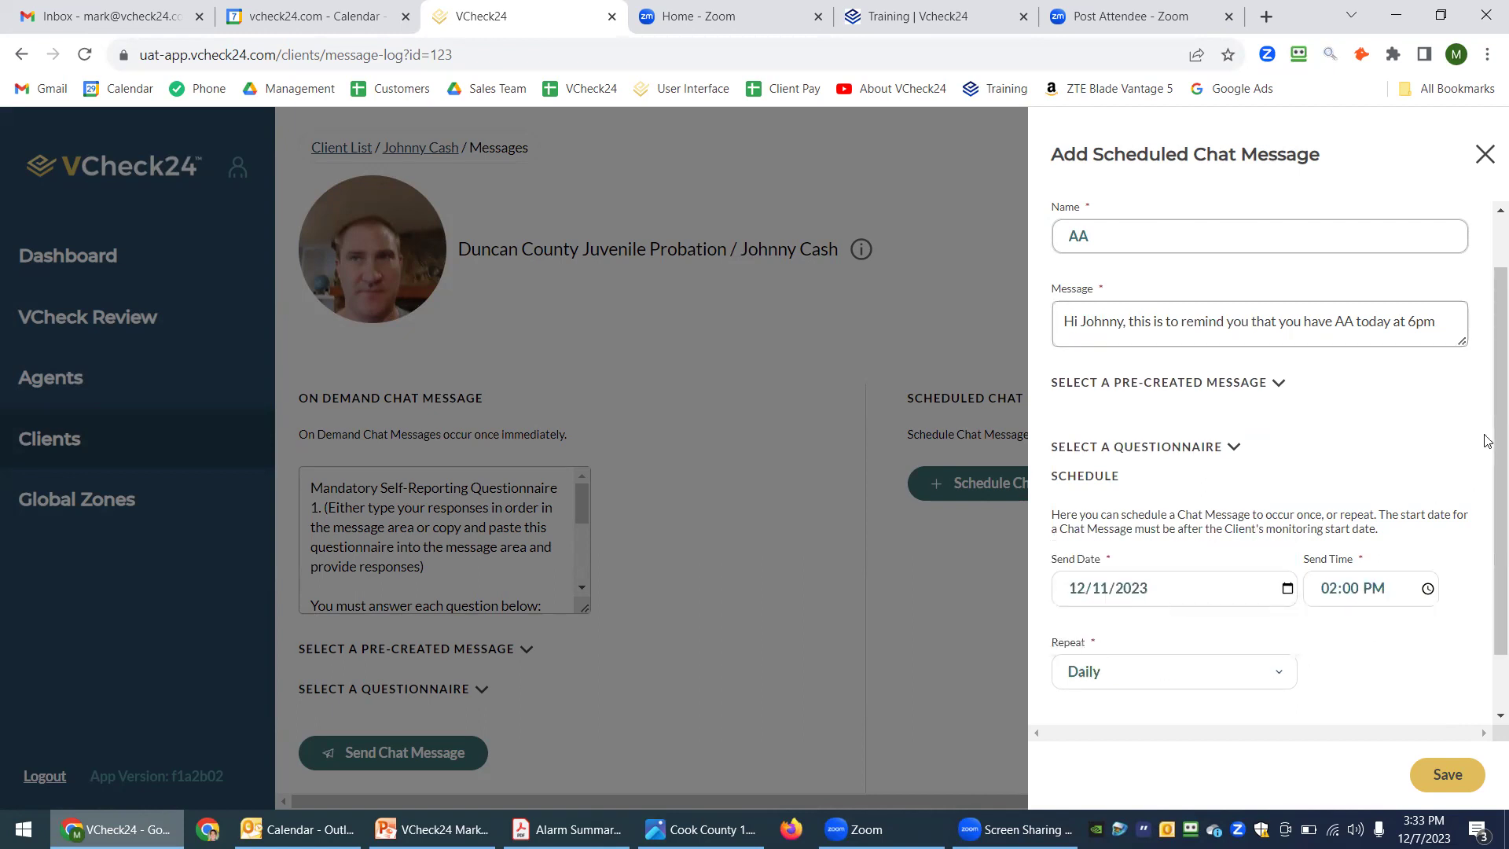
scroll(1487, 546, down, 1)
click(1198, 601)
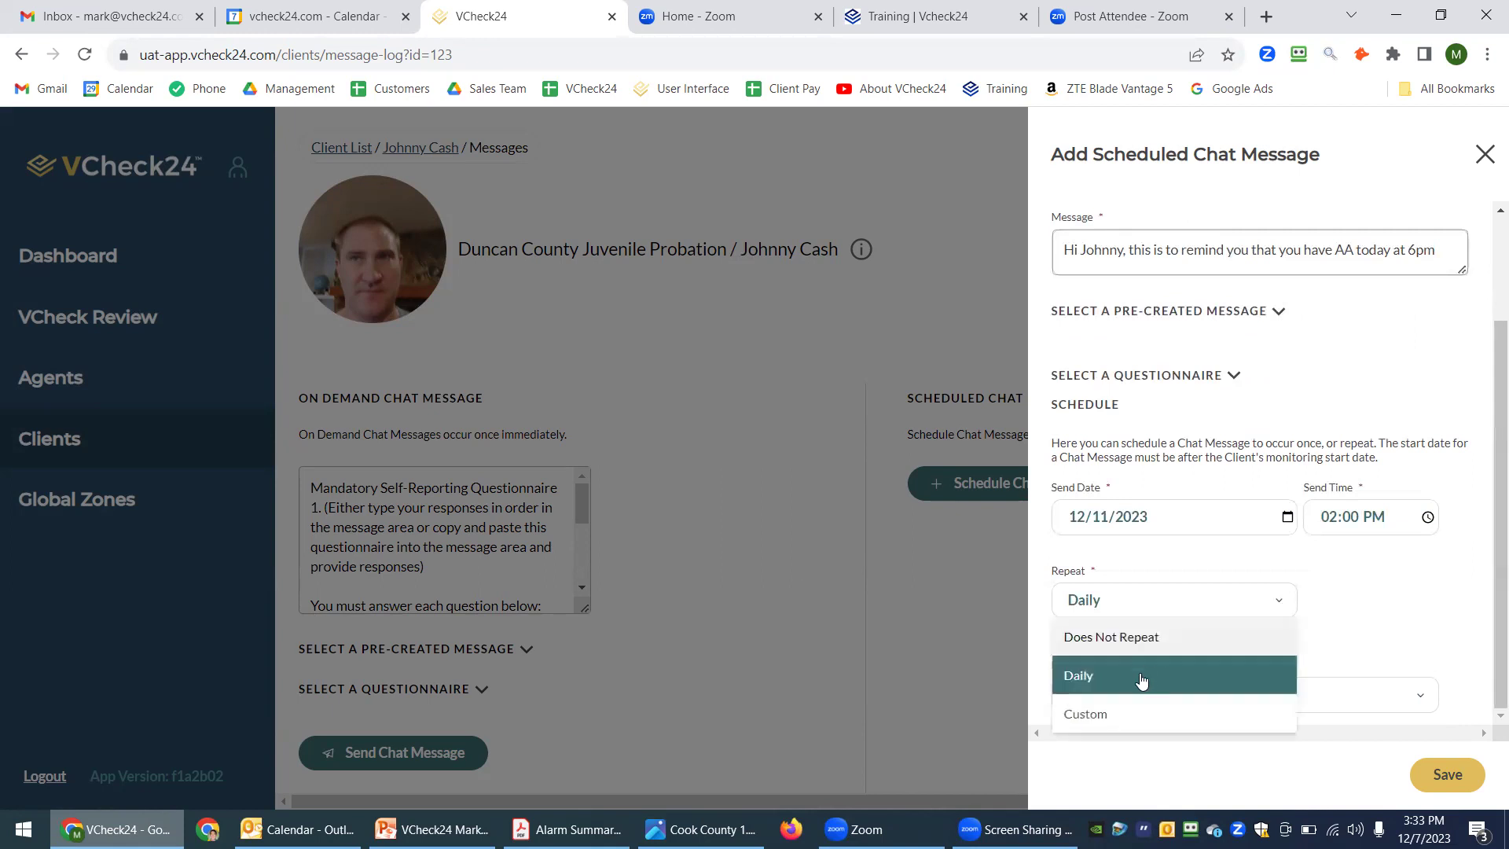
click(1125, 714)
scroll(1141, 677, down, 1)
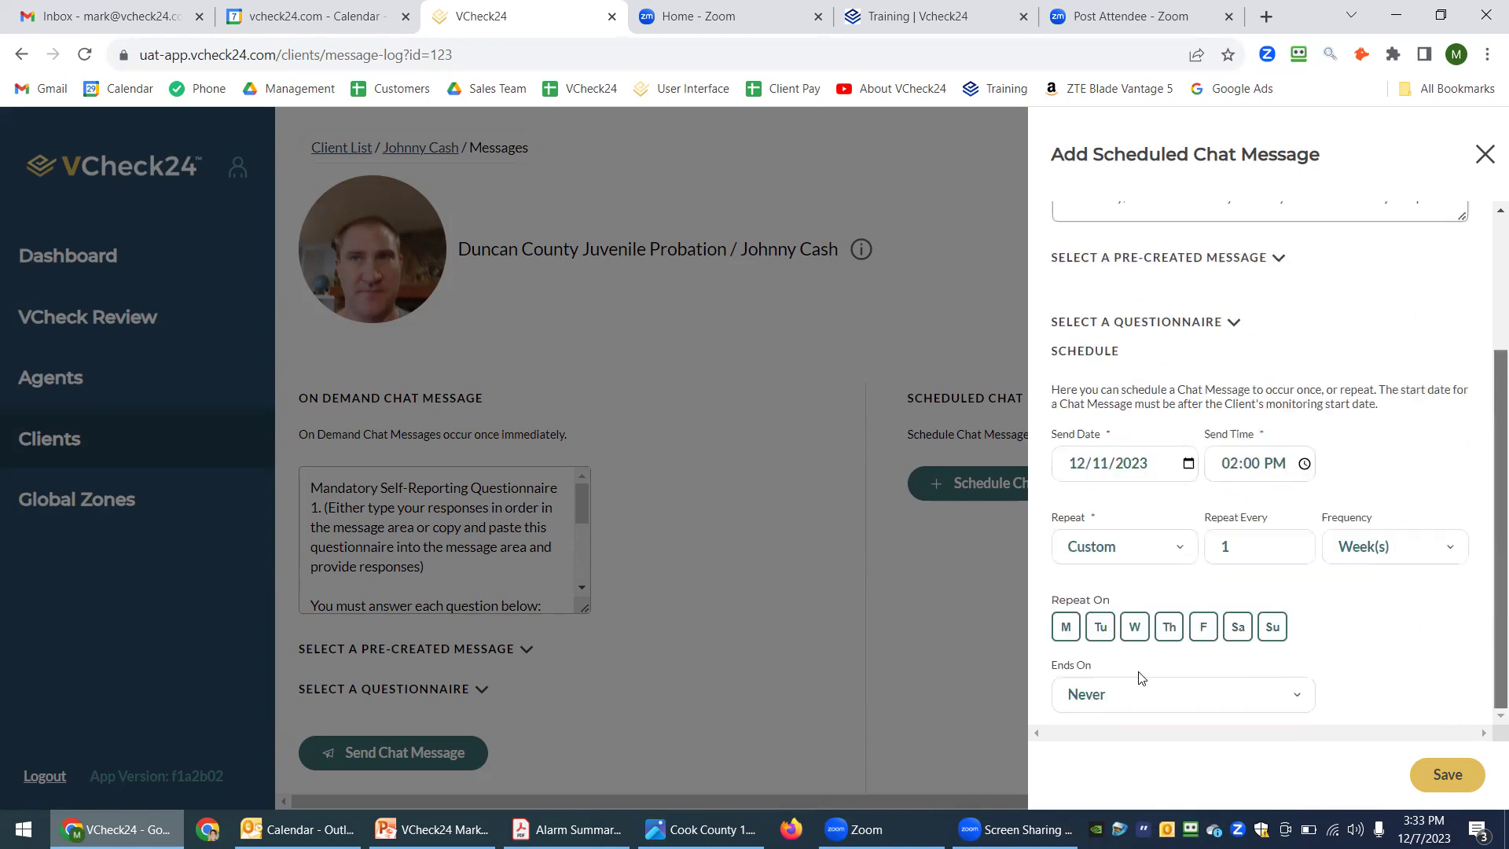
click(1104, 631)
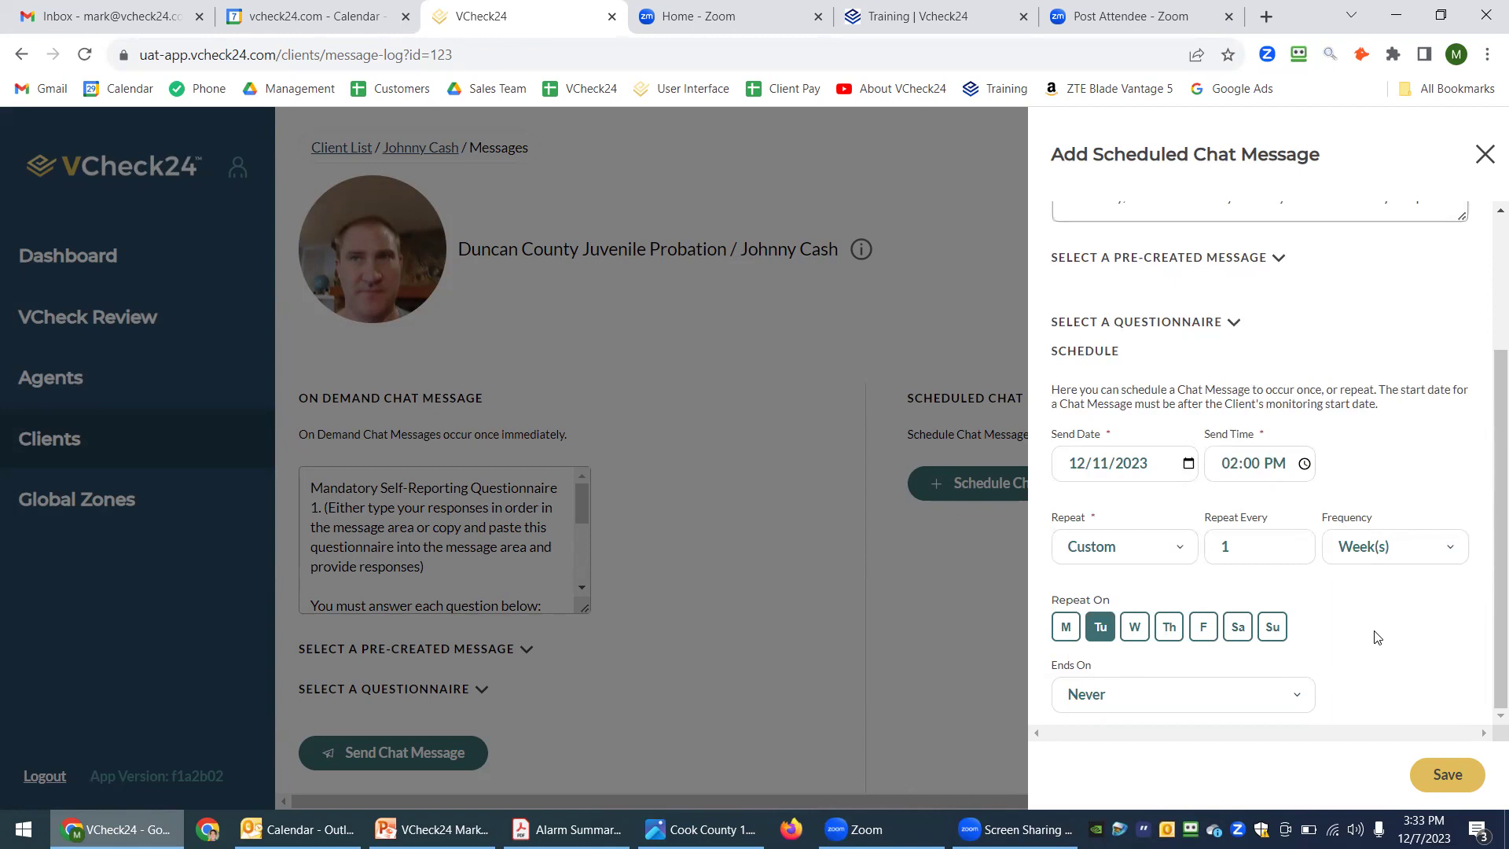
click(1481, 153)
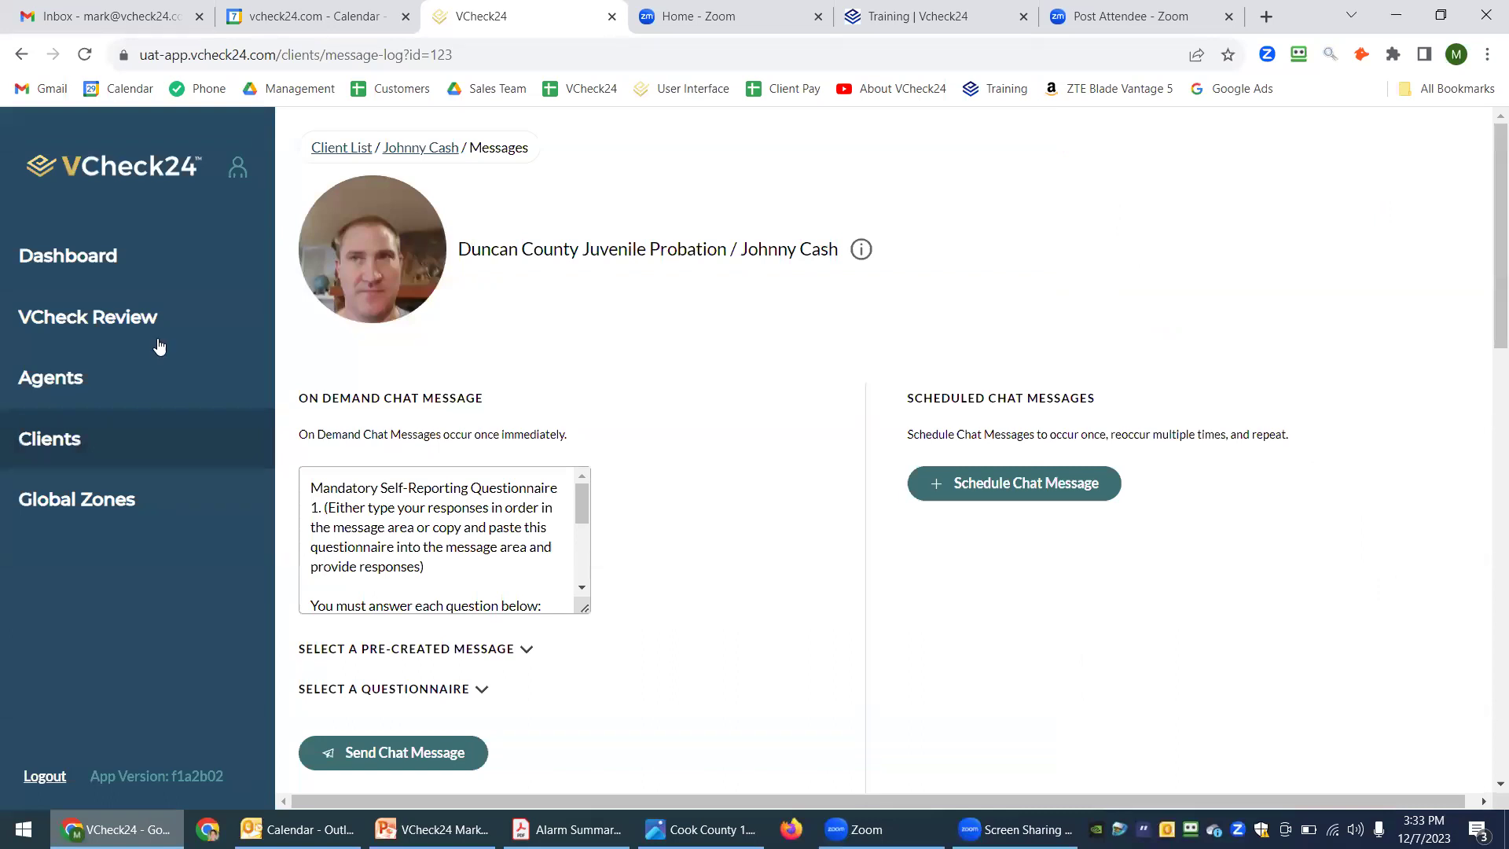
- Open the Dashboard and review all columns of the client table, through to the number of days active
click(128, 255)
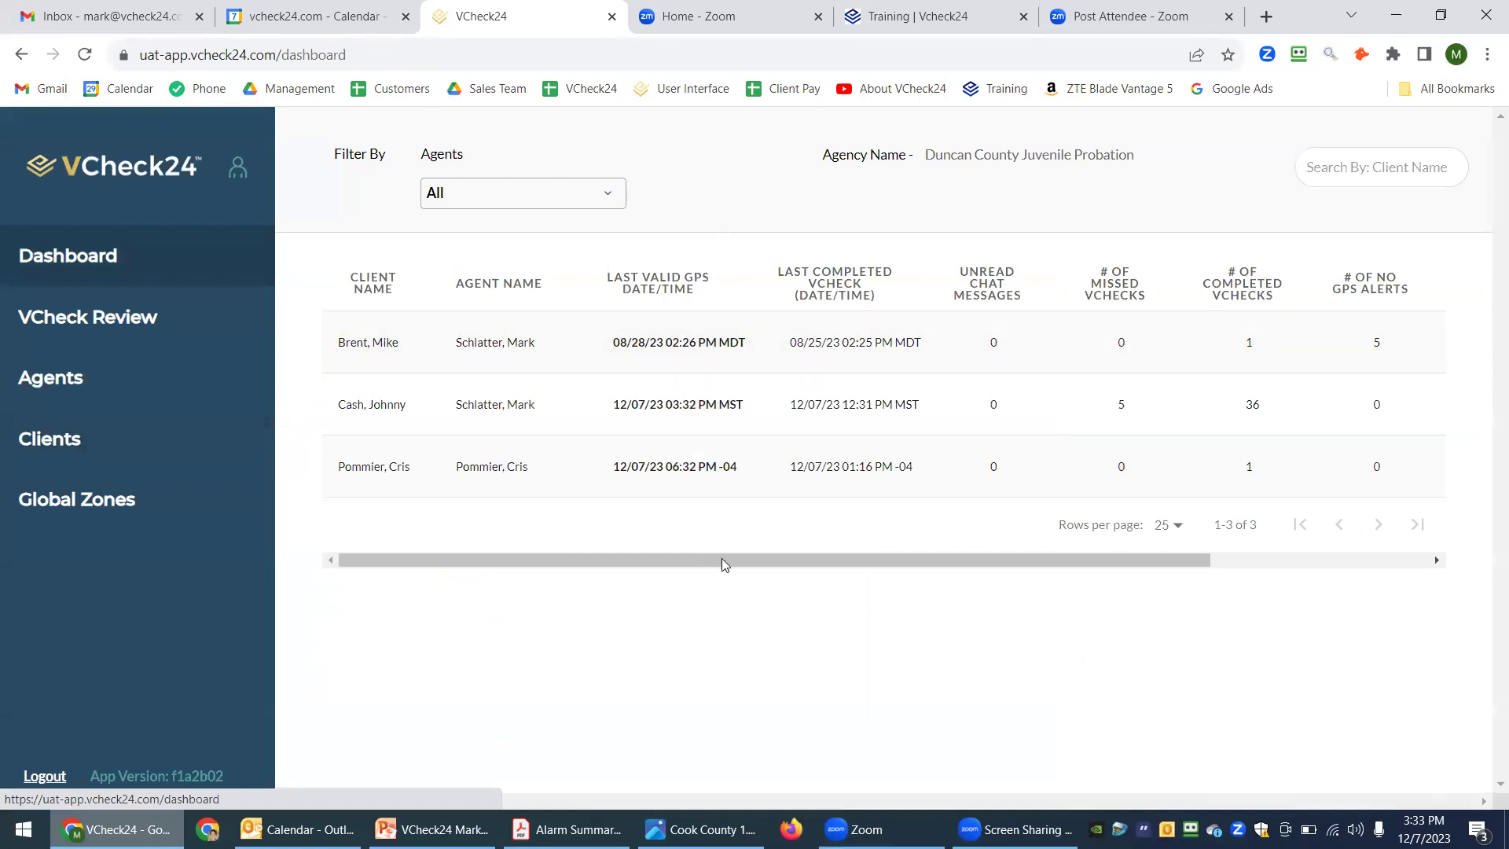
drag(712, 560, 807, 561)
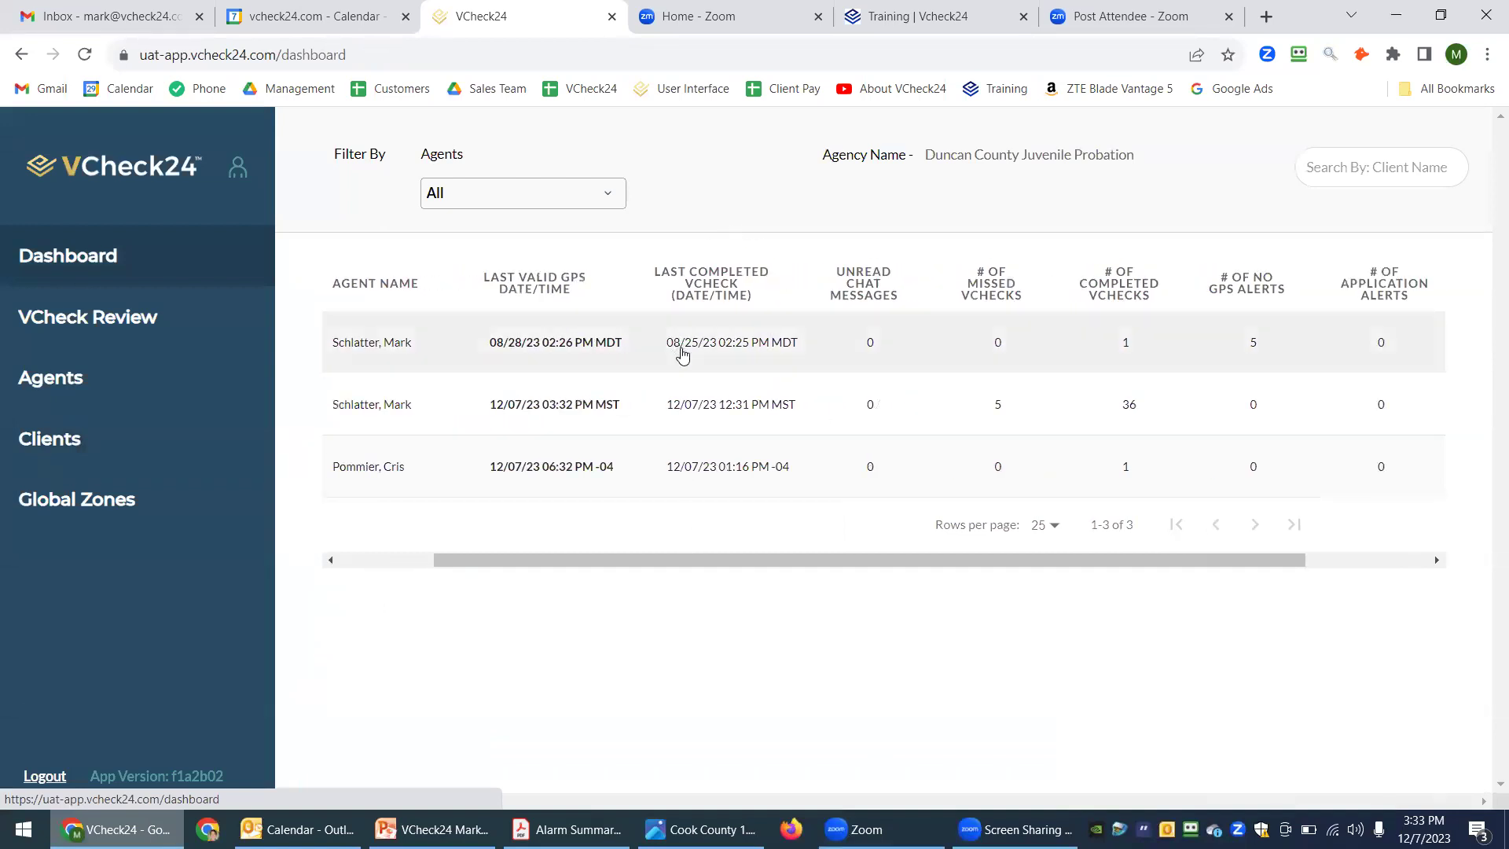
click(788, 309)
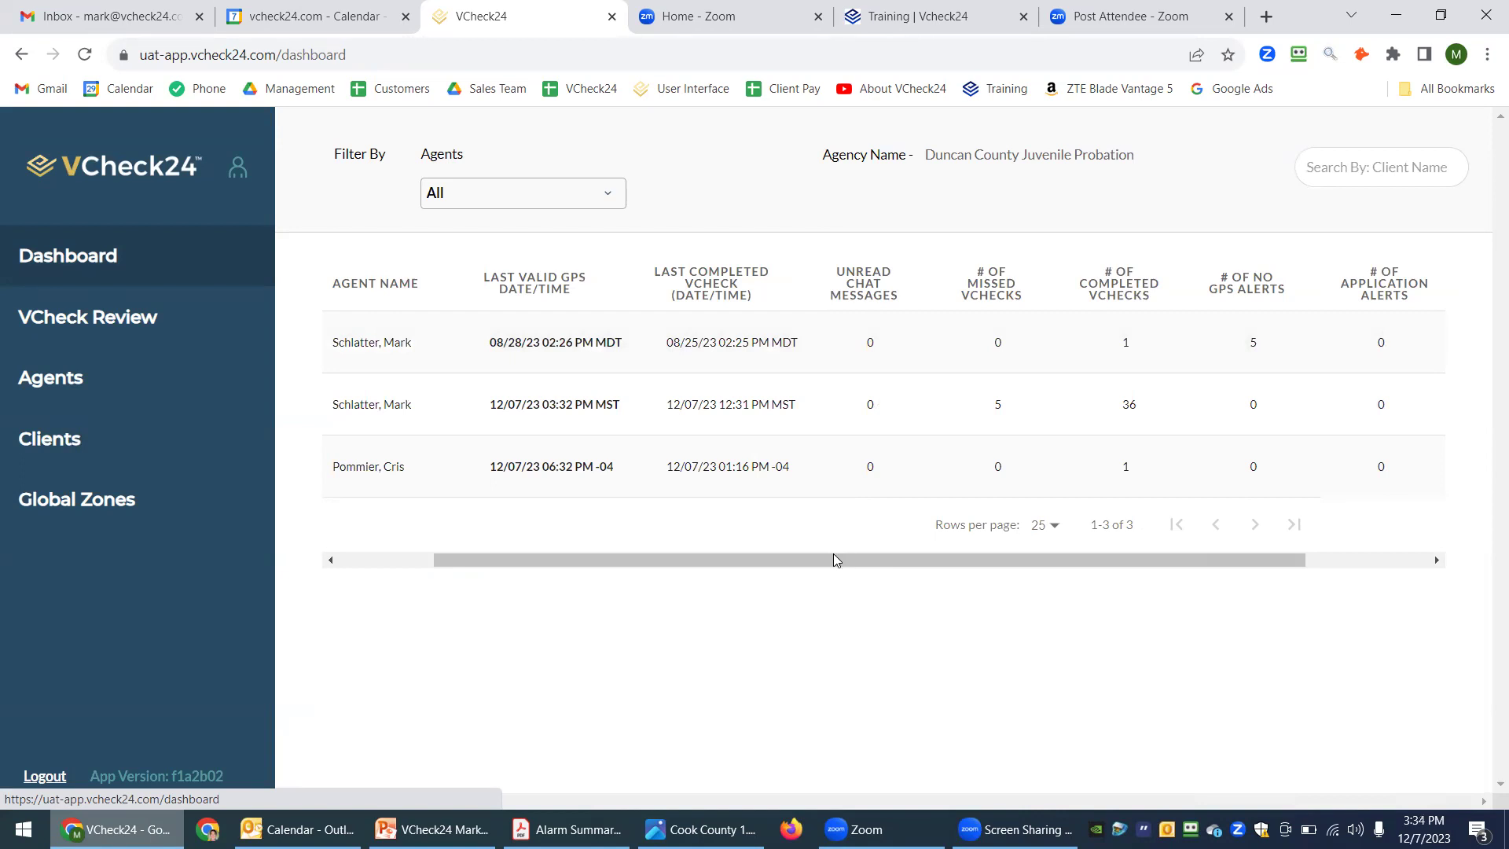
scroll(835, 553, right, 2)
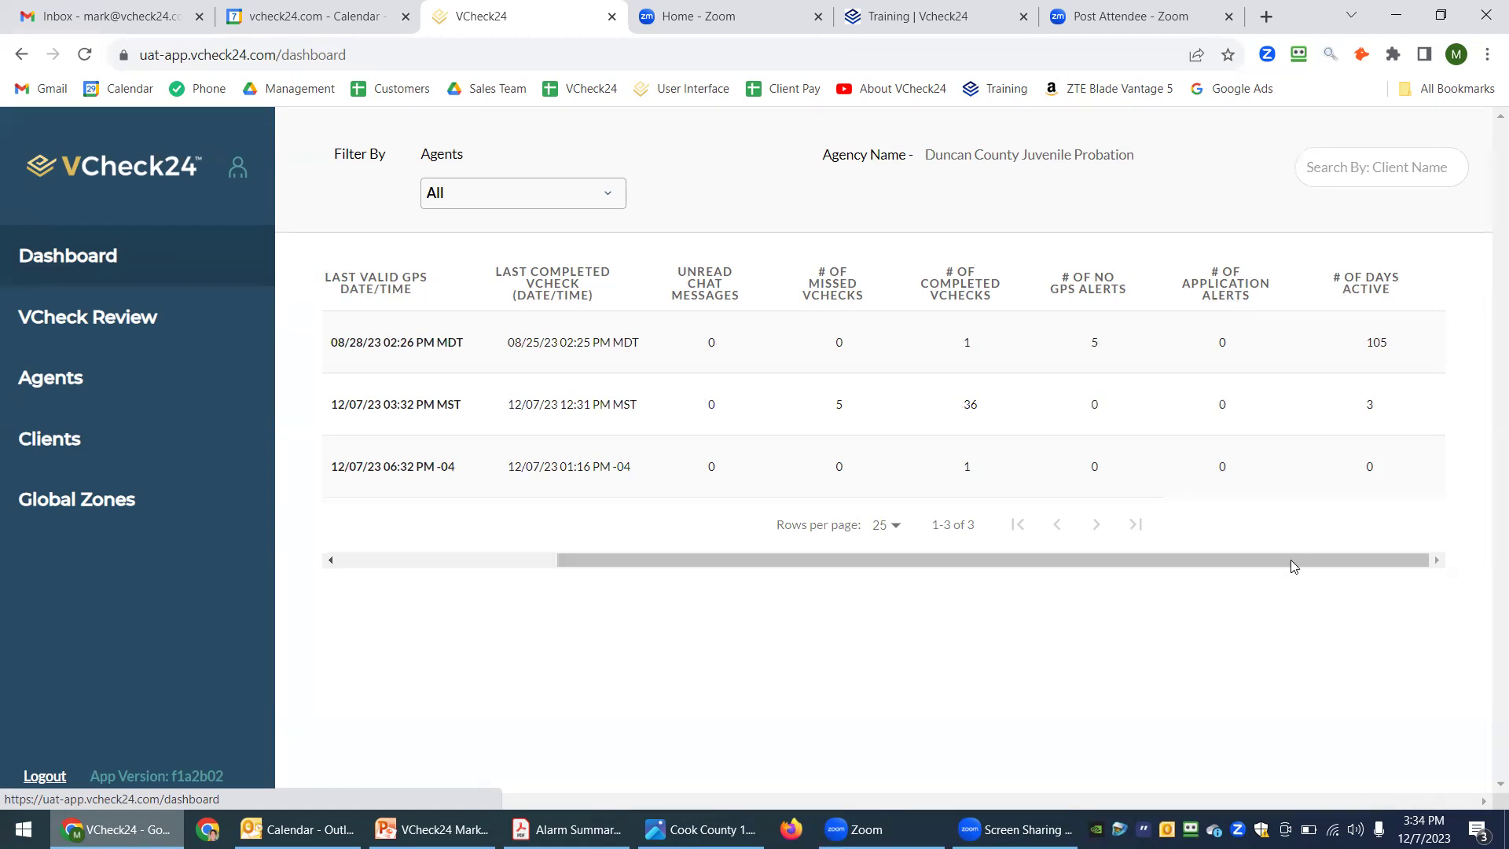
drag(1290, 560, 842, 573)
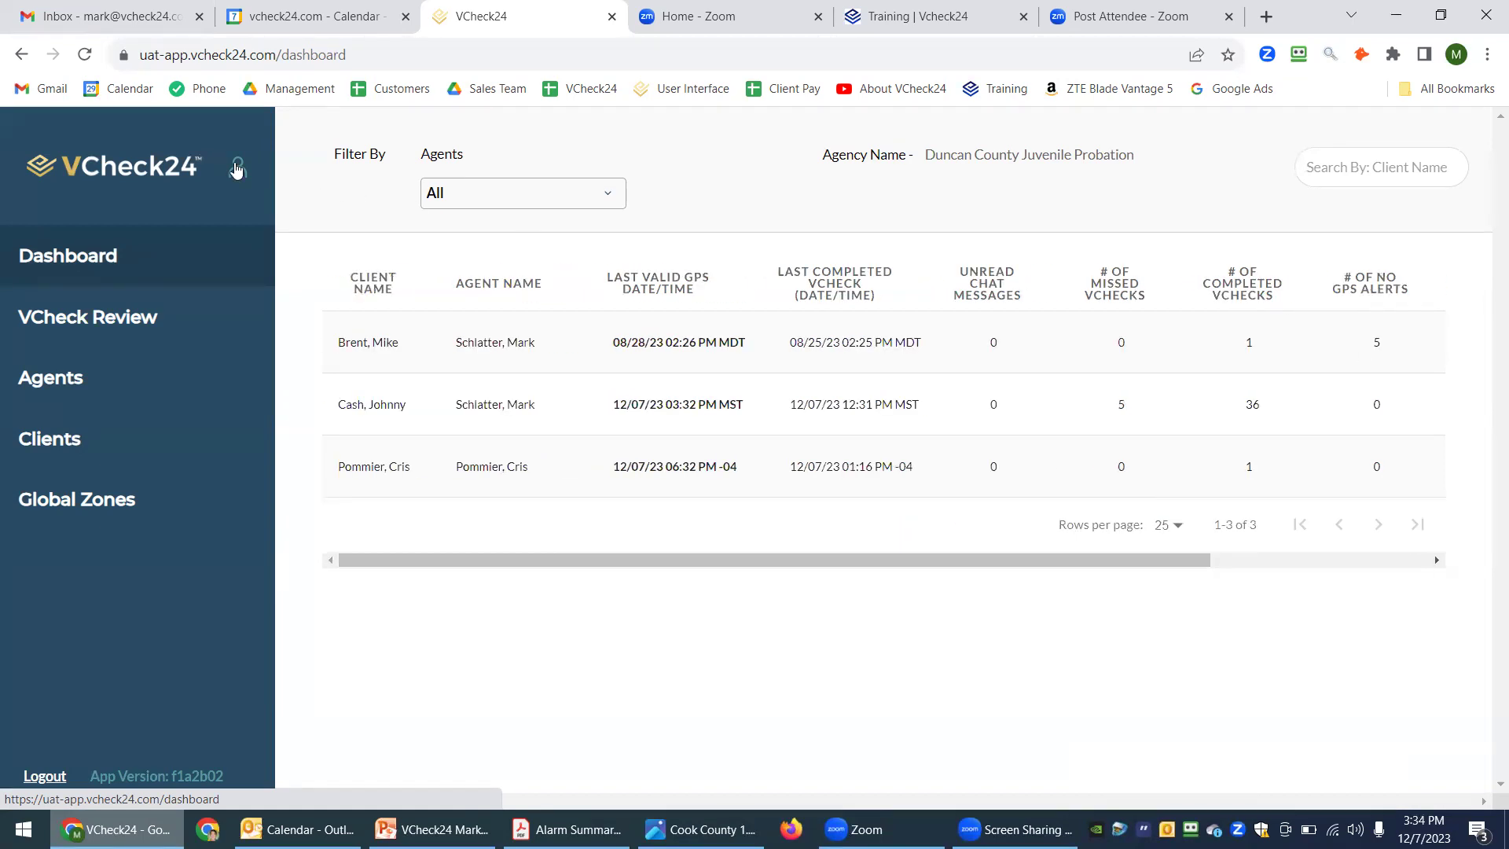
- Open the agent profile and set the Missed VChecks notification to SMS on and email off
click(236, 168)
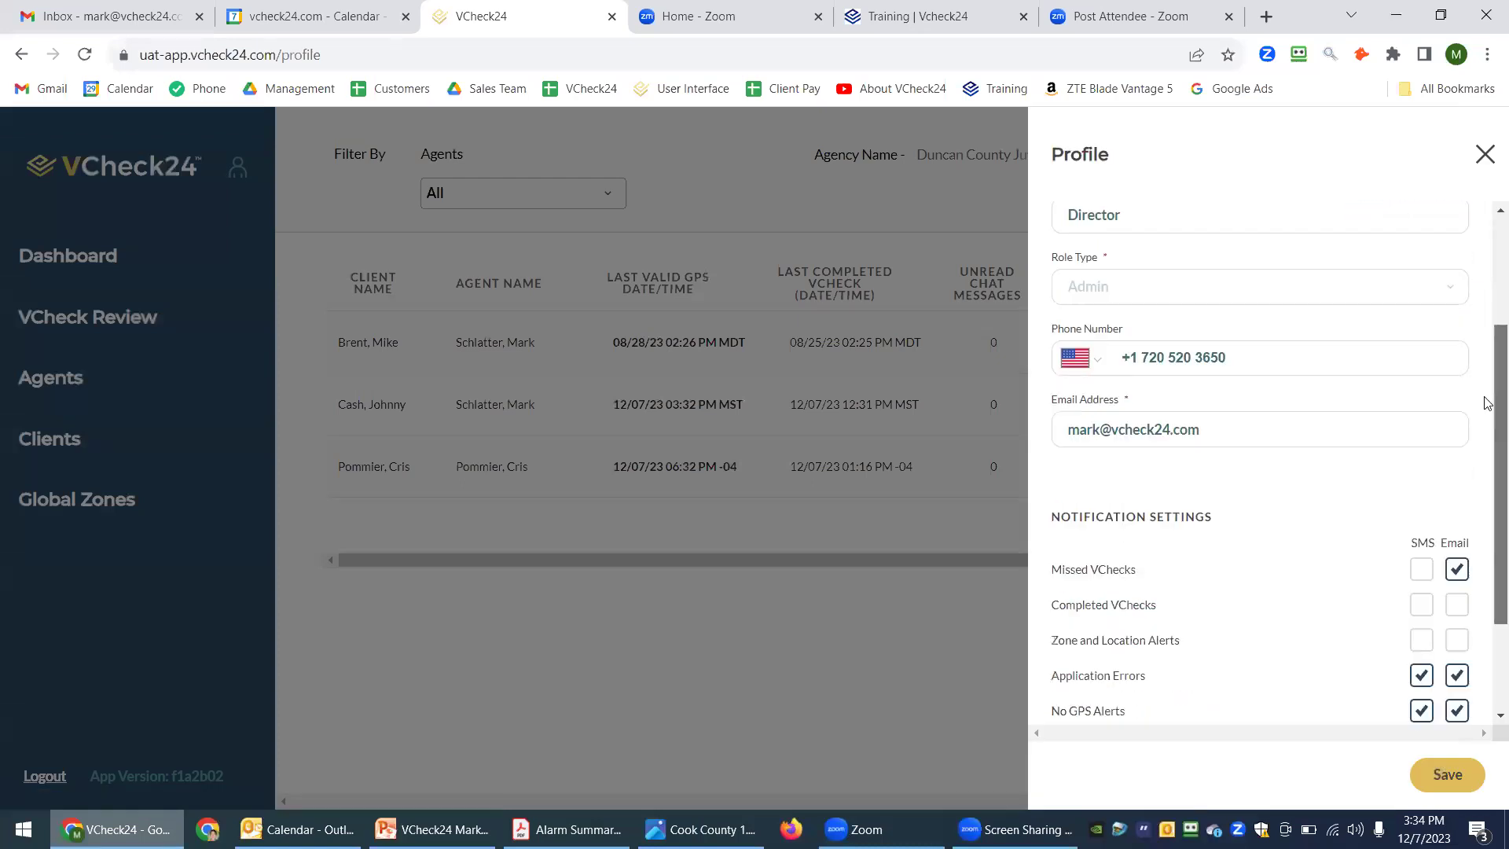
scroll(1487, 403, down, 1)
scroll(1488, 402, up, 1)
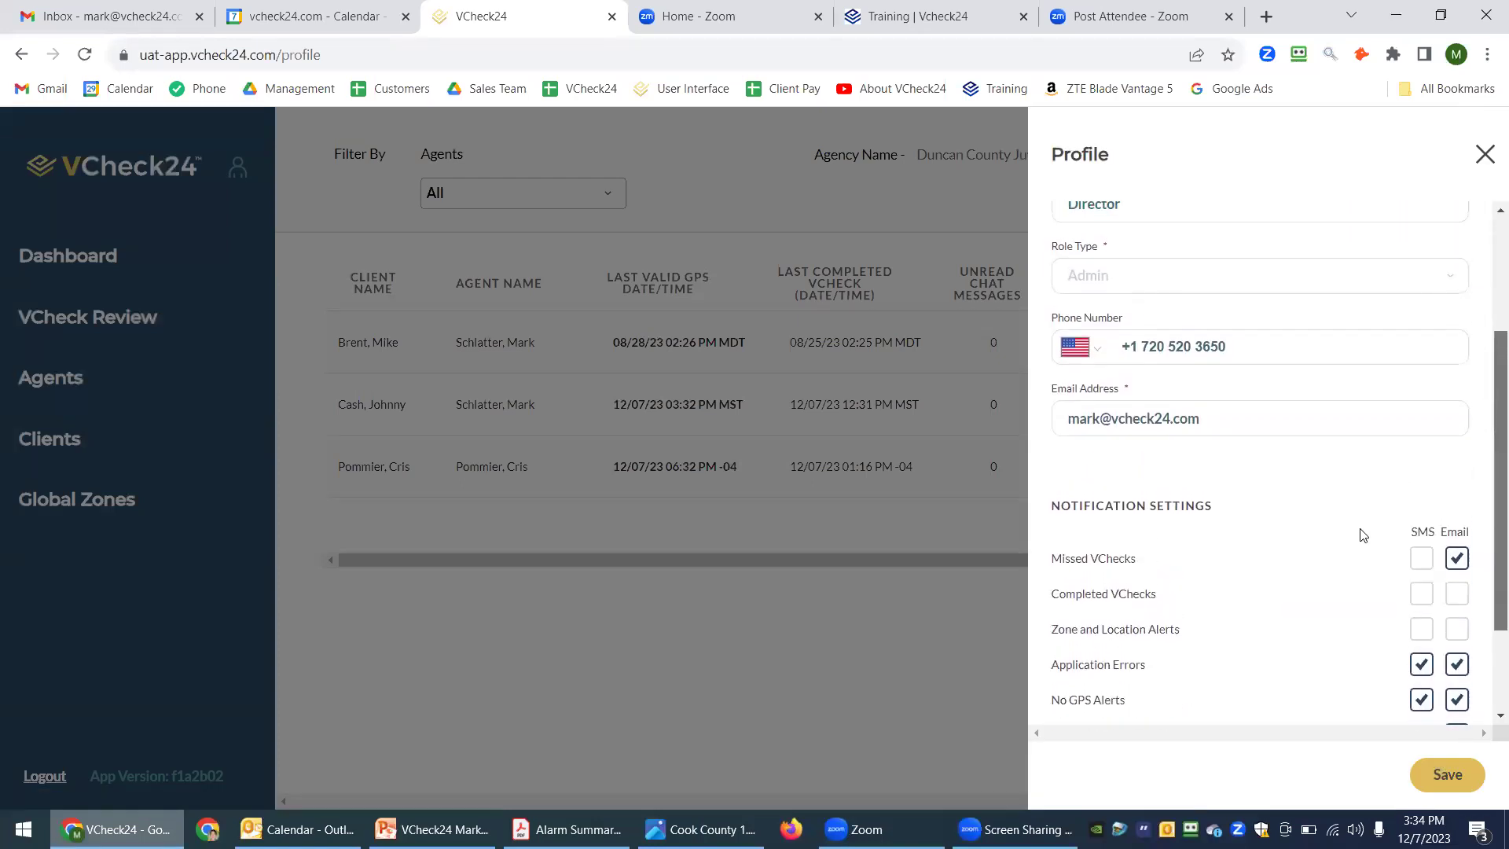
click(1419, 558)
click(1458, 560)
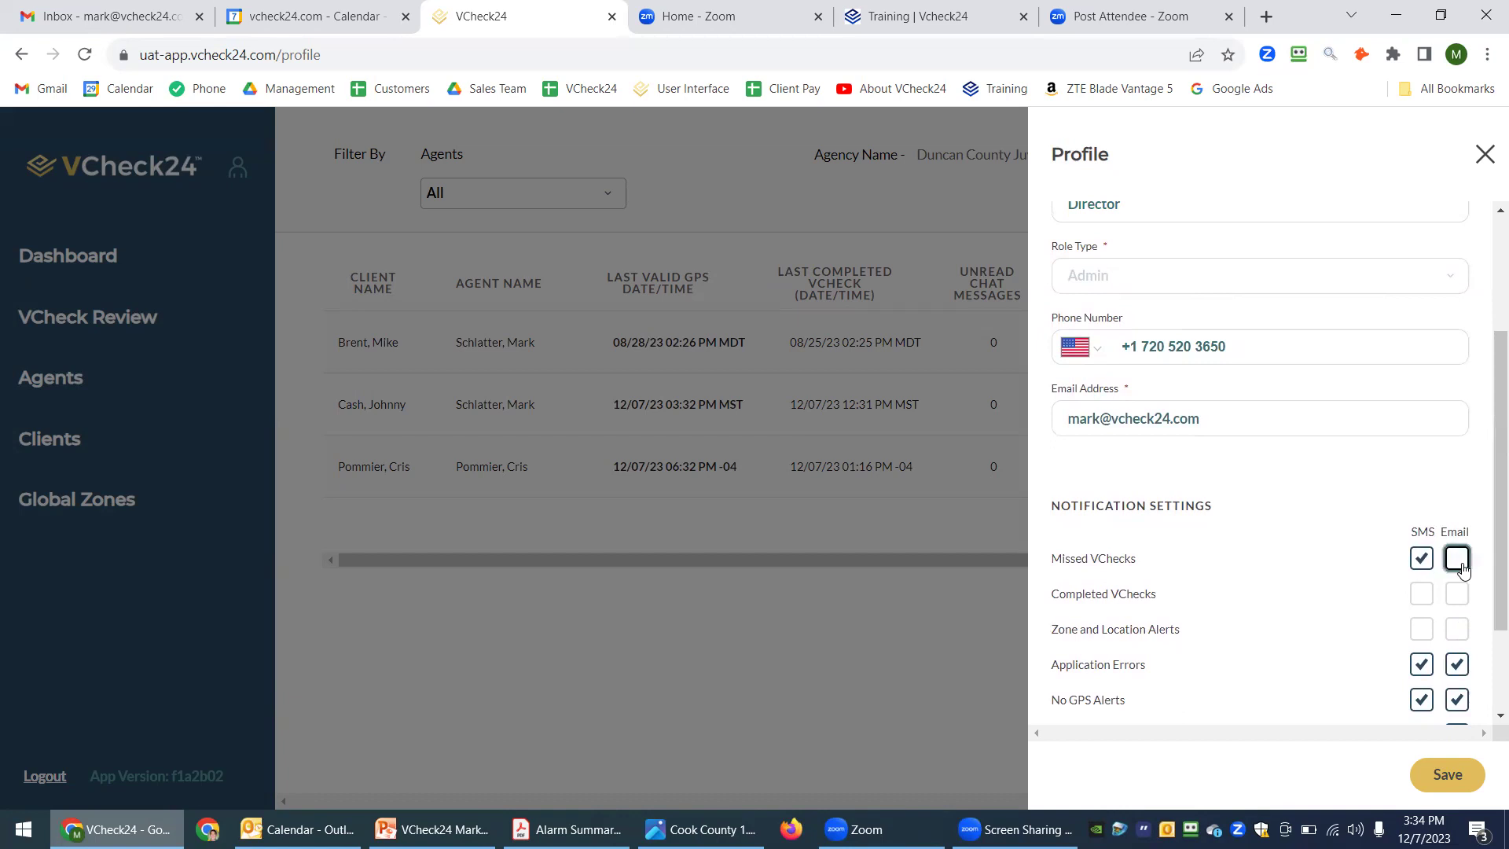
- Review the notification types from Missed VChecks through No GPS Alerts, and close the profile without saving
drag(1045, 559, 1293, 568)
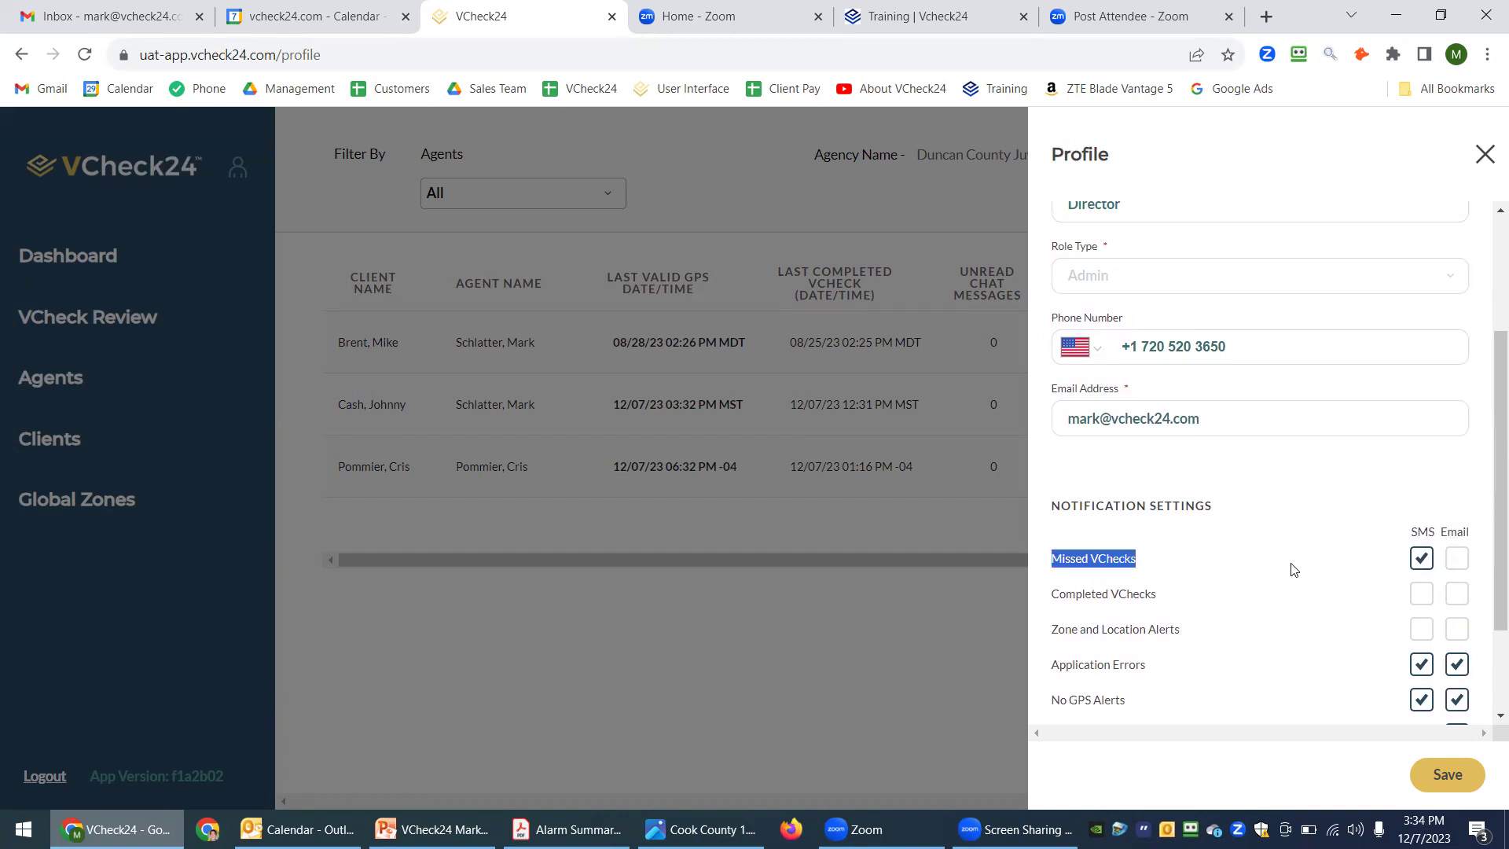
drag(1034, 601, 1281, 605)
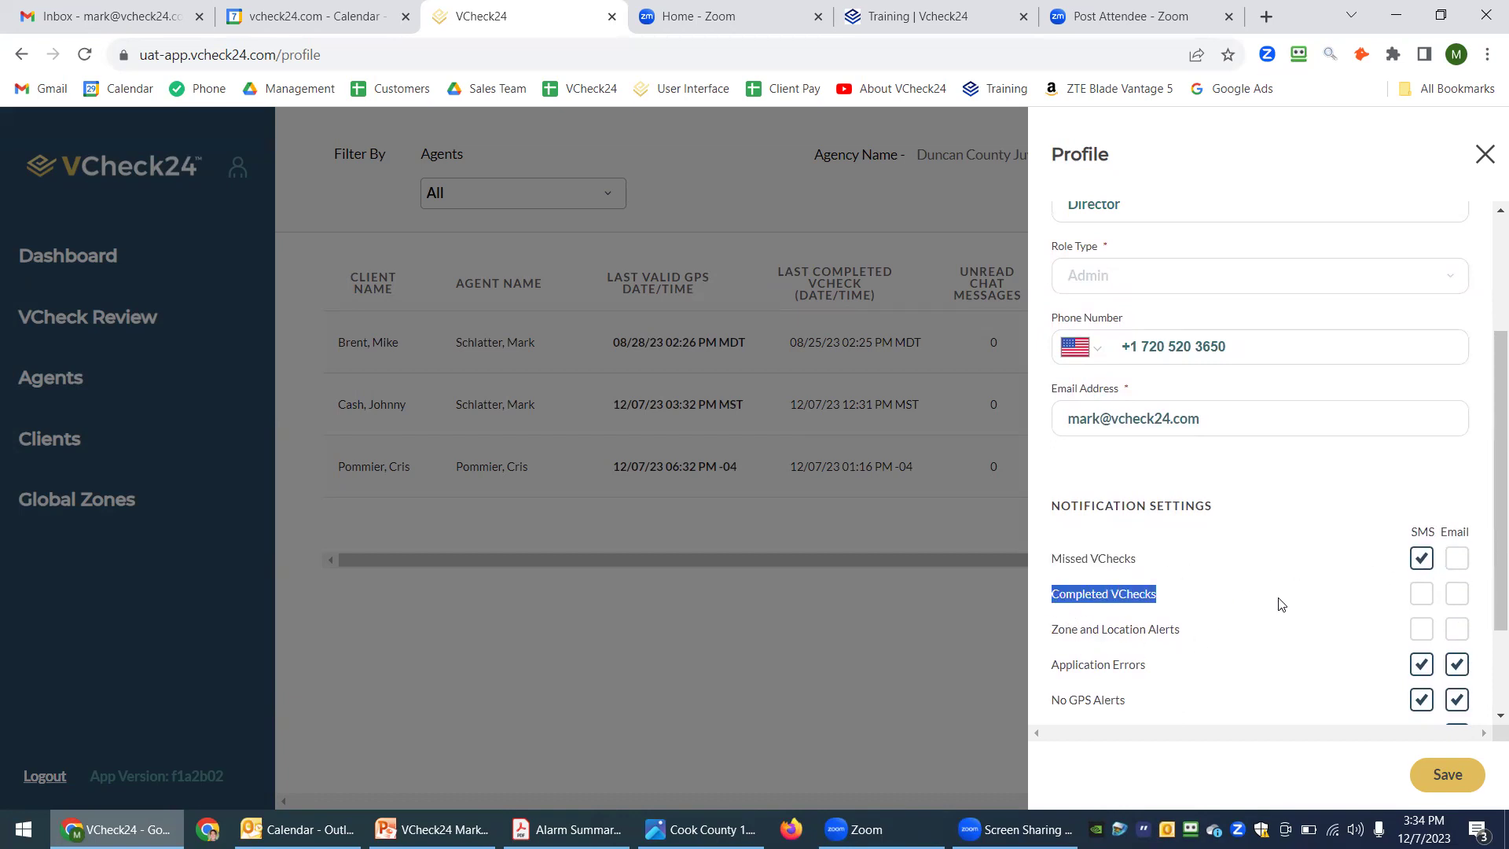
drag(1051, 631, 1275, 640)
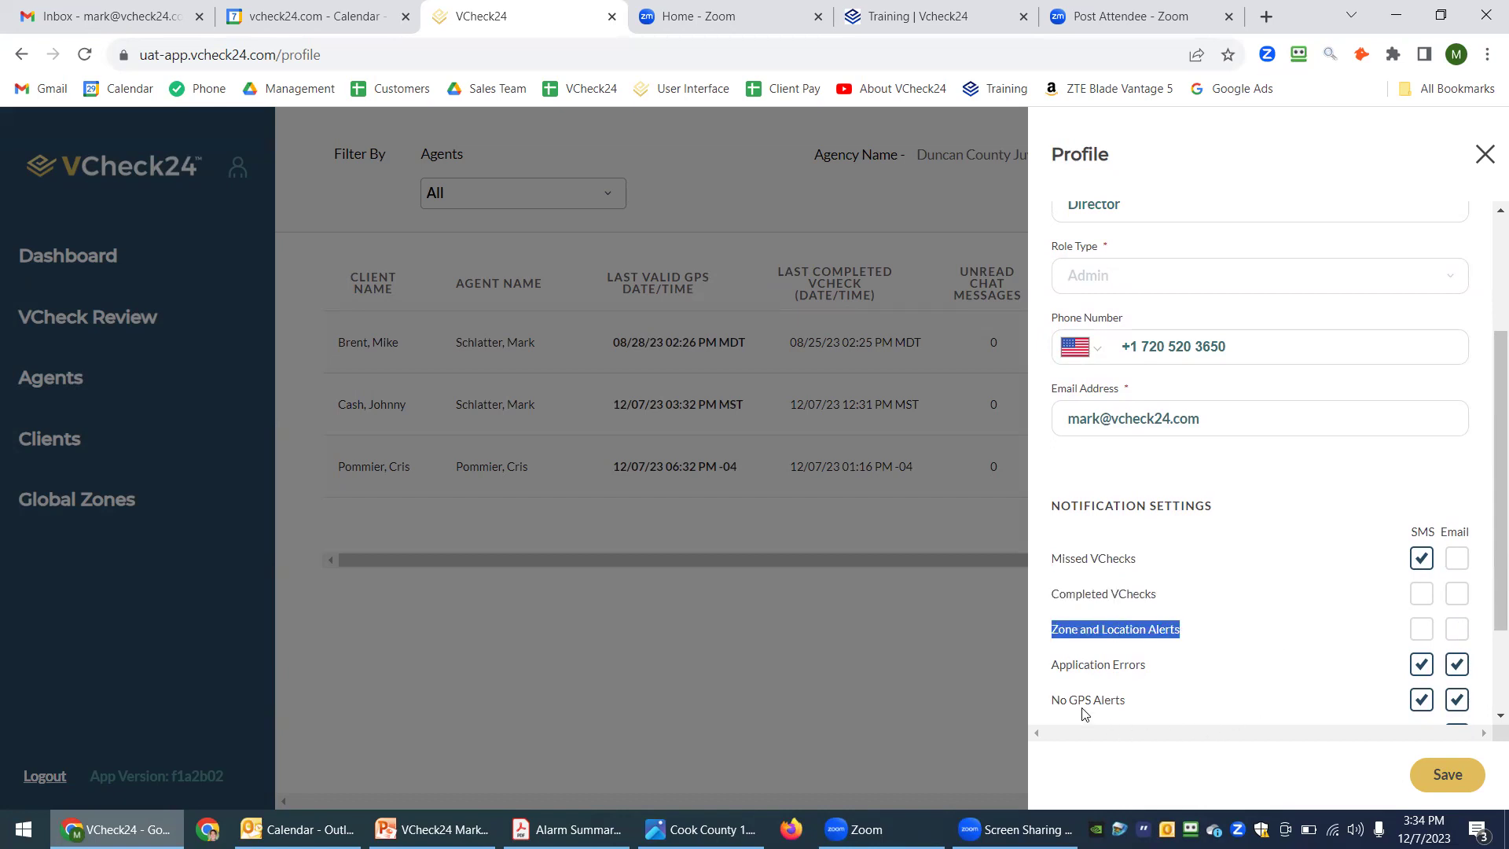
drag(1049, 673, 1206, 558)
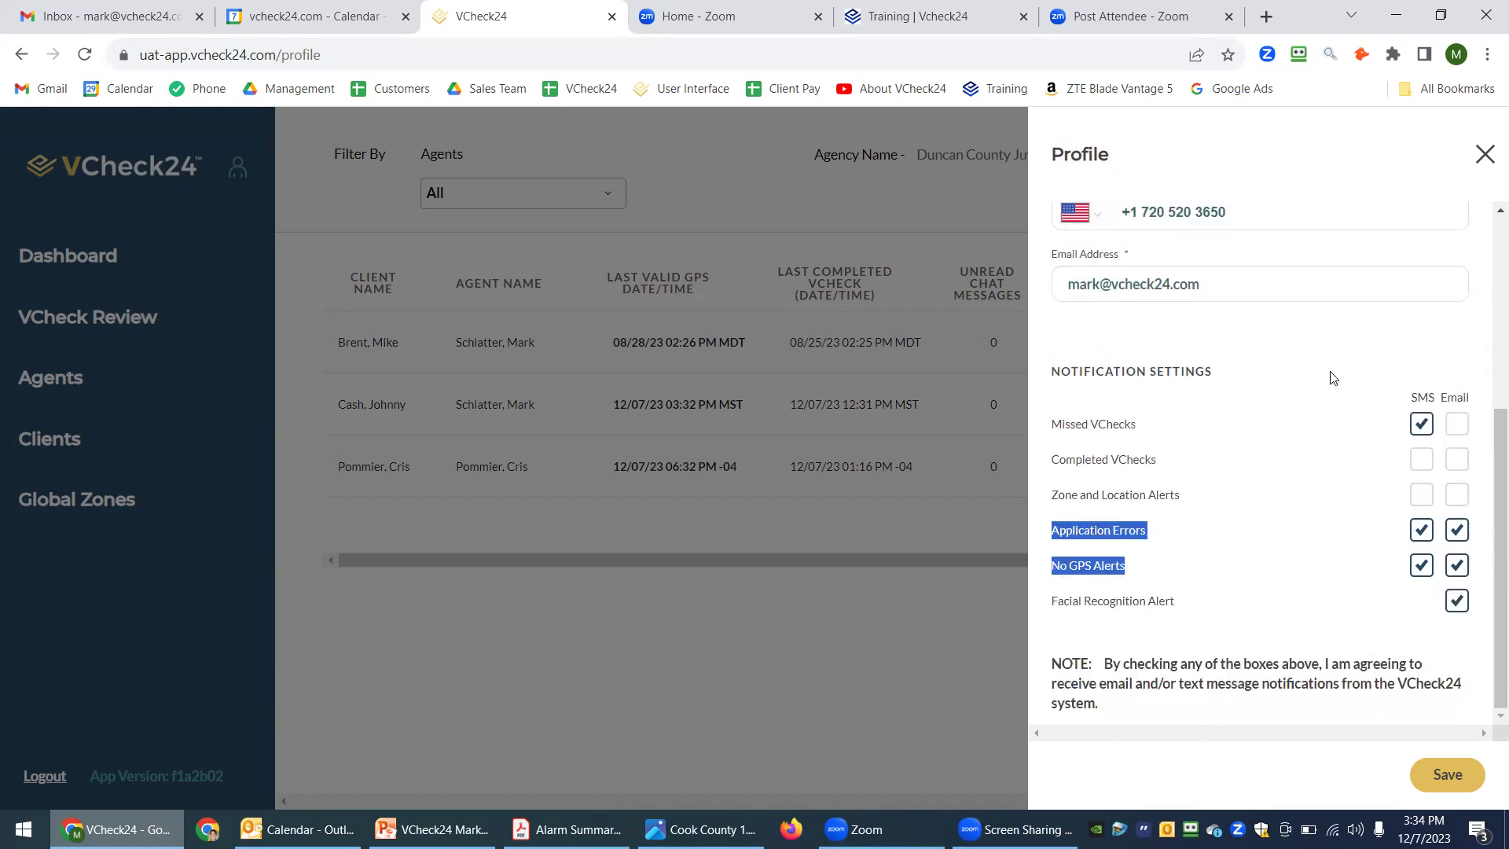
click(1485, 155)
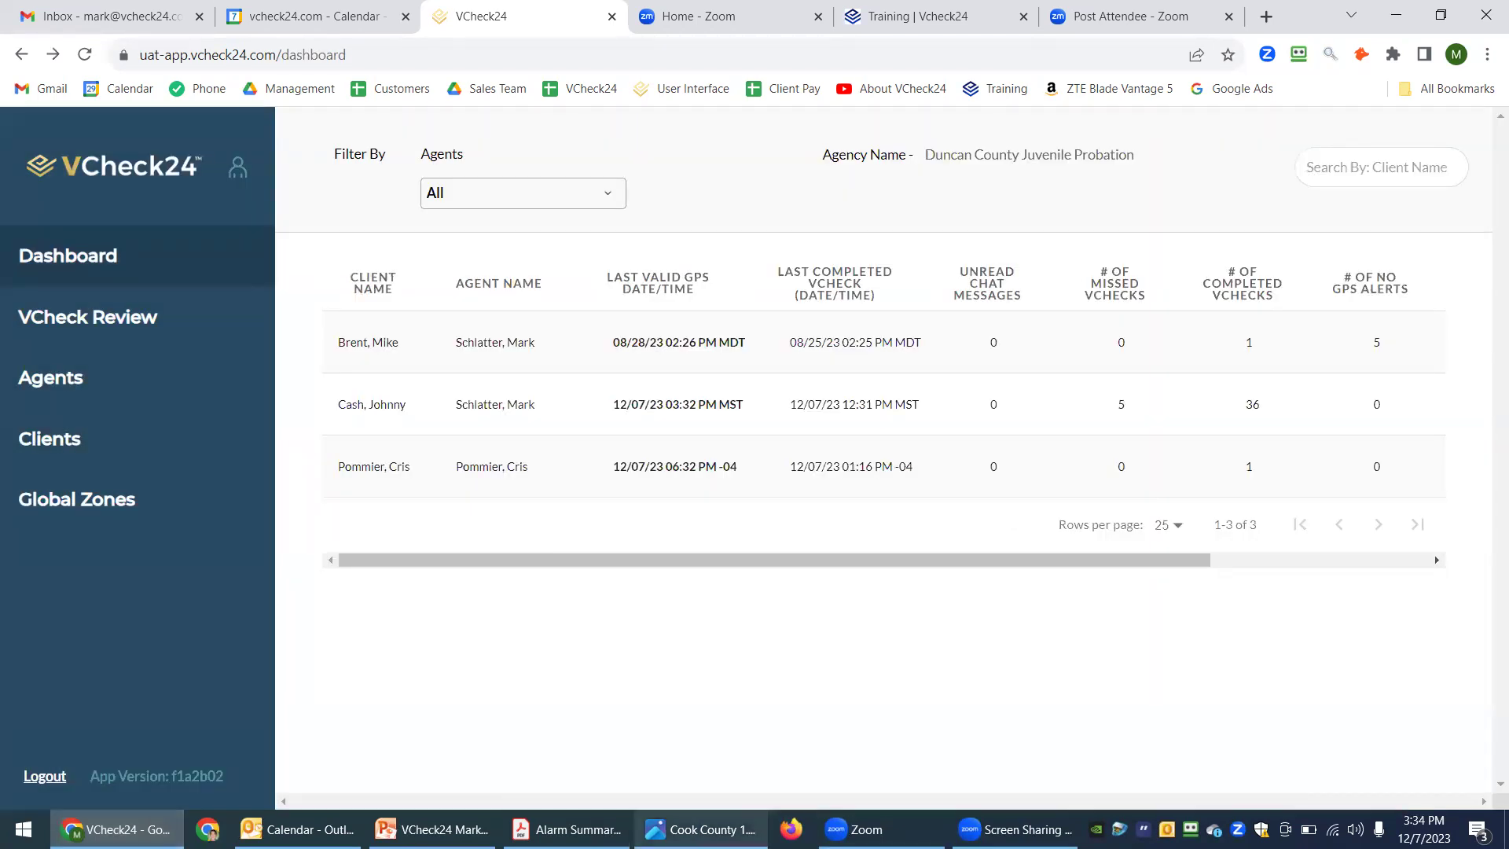
- Switch to the Photos app, compare the Cook County 1 map with Cook County 2, and view Cook County 2 enlarged on its own
click(709, 825)
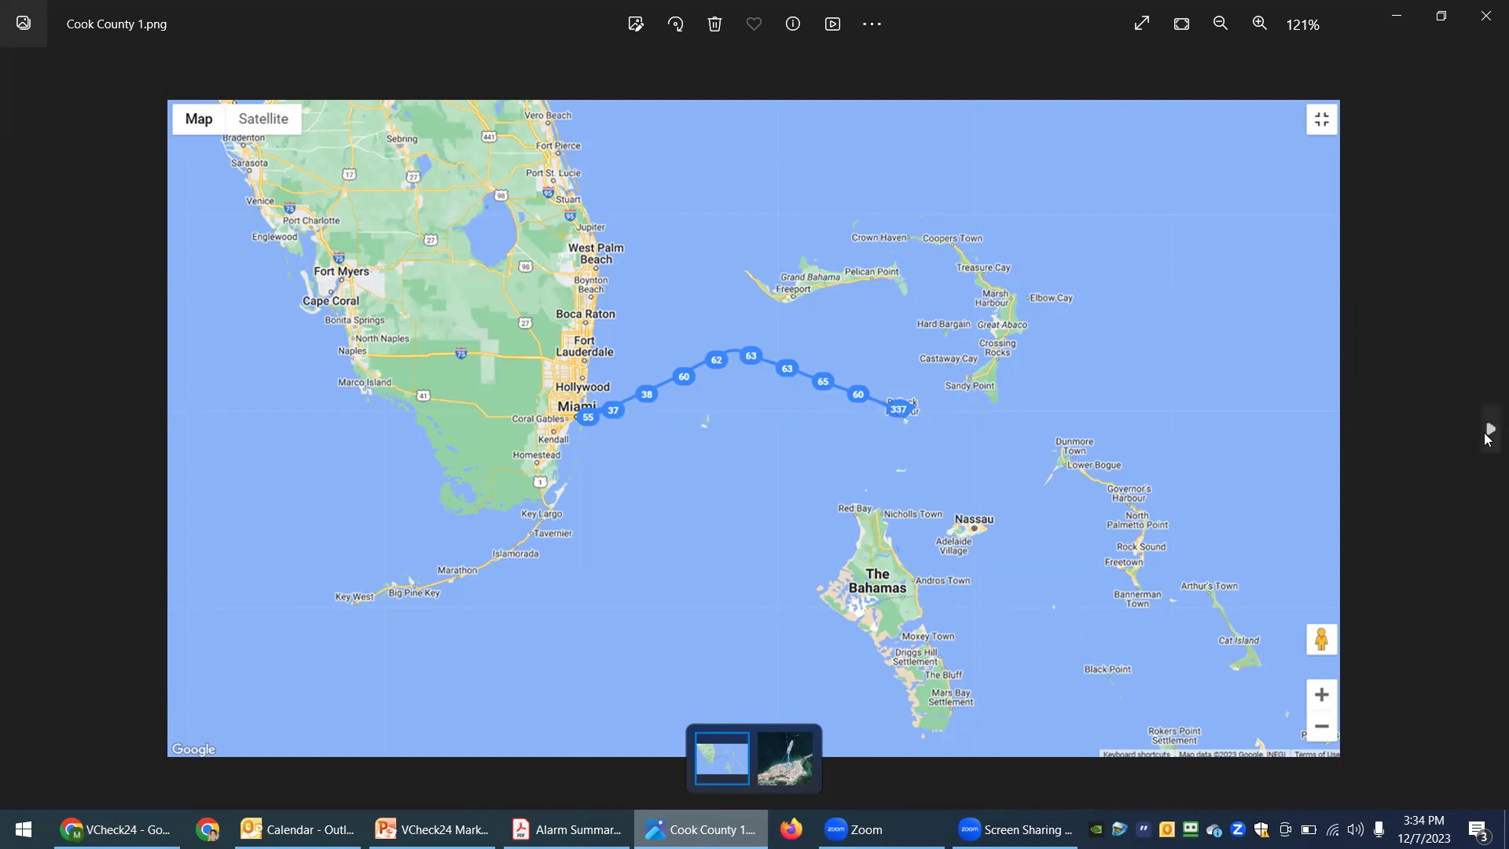
ctrl+click(795, 753)
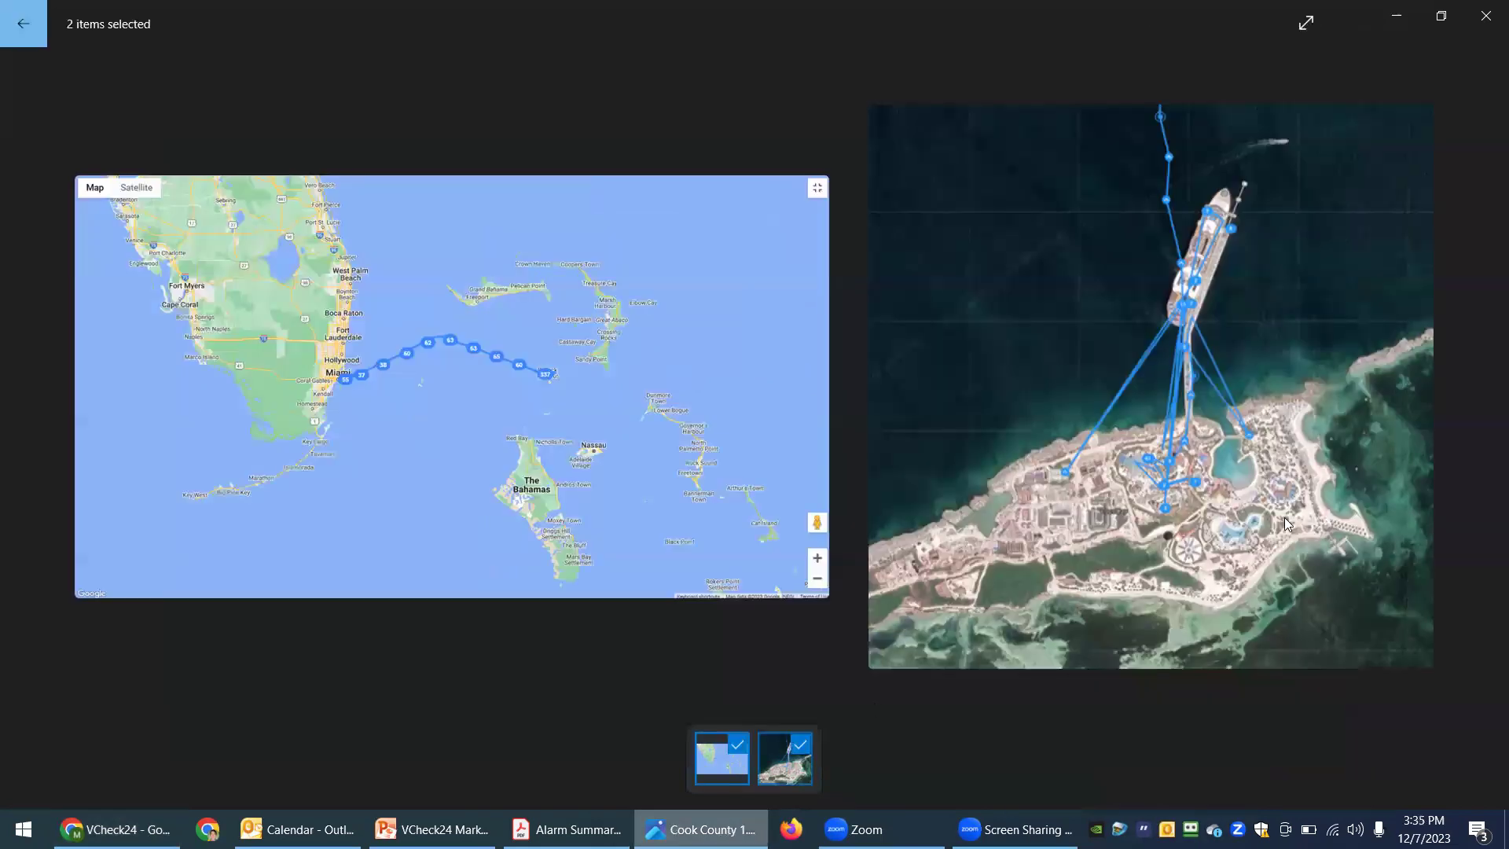
click(1427, 305)
key(ctrl+plus)
key(ctrl+plus)
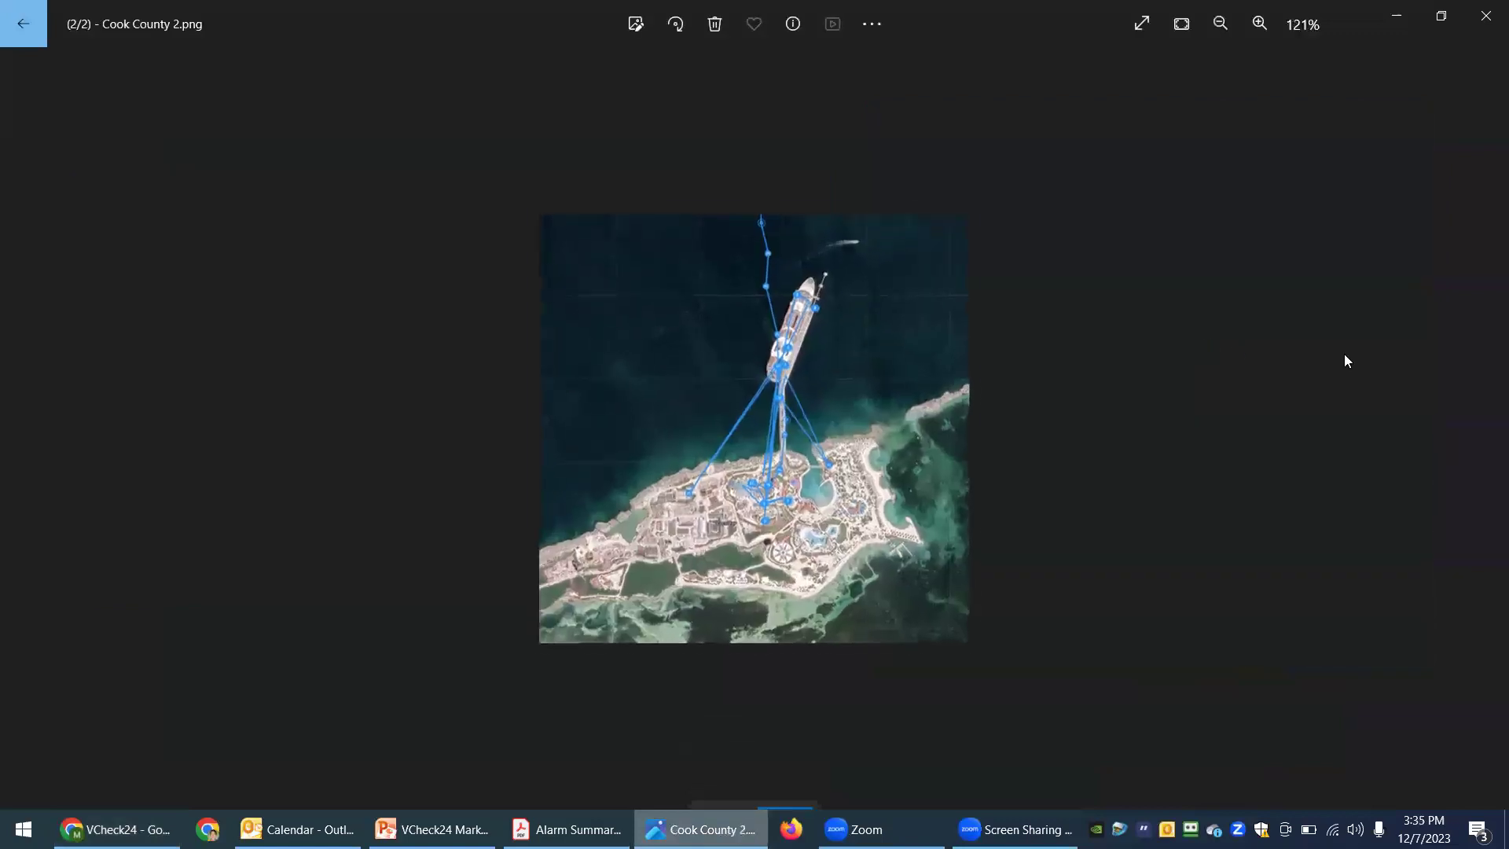
key(ctrl+plus)
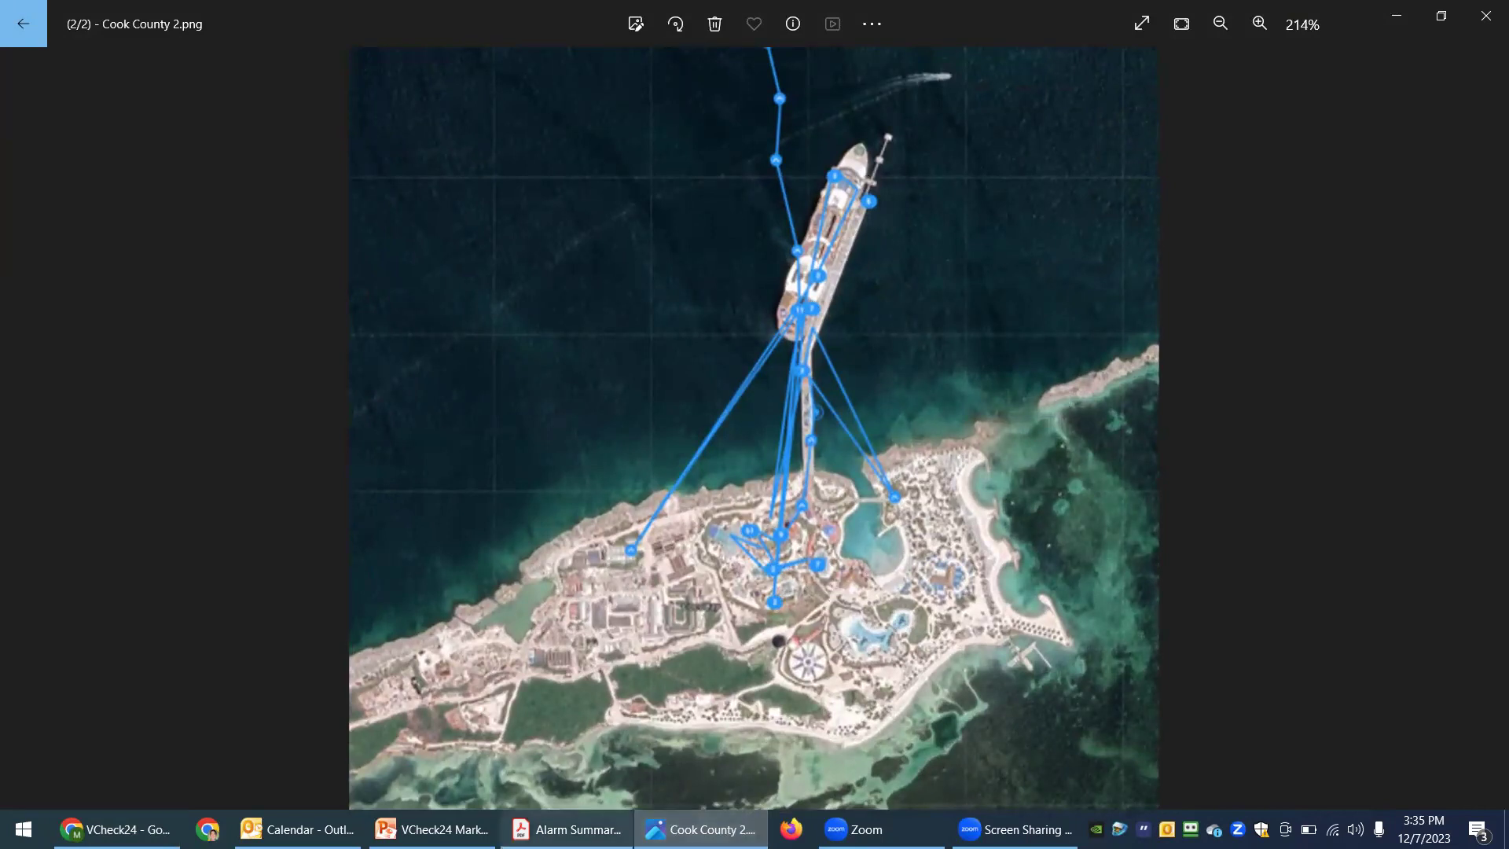
- Switch to Acrobat to view the Alarm Summary Report and Demo Images.pdf, and bring up the VCheck24 Marketing Presentation in PowerPoint
click(567, 829)
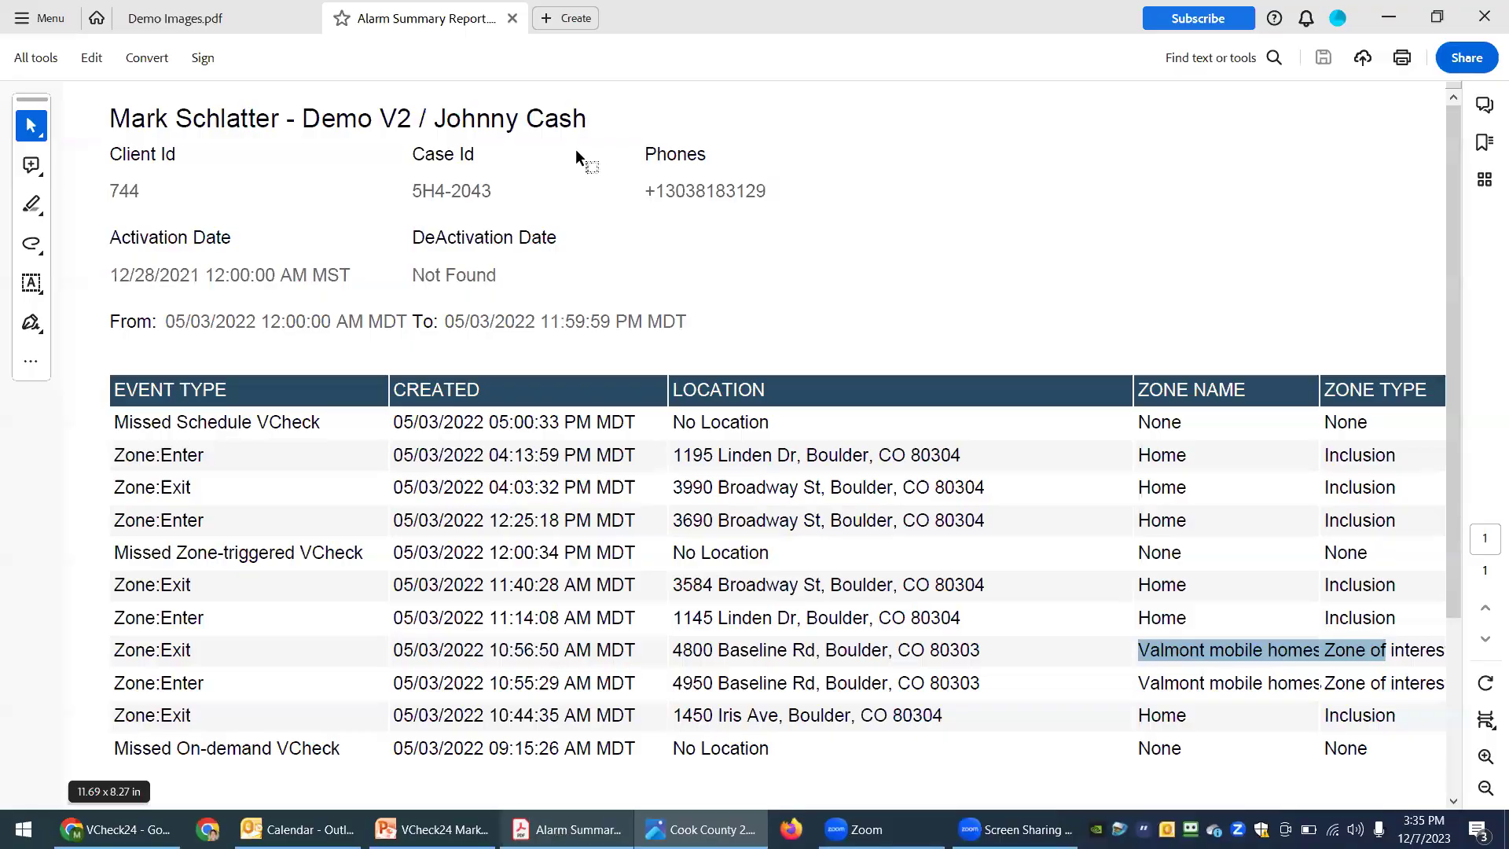
click(206, 15)
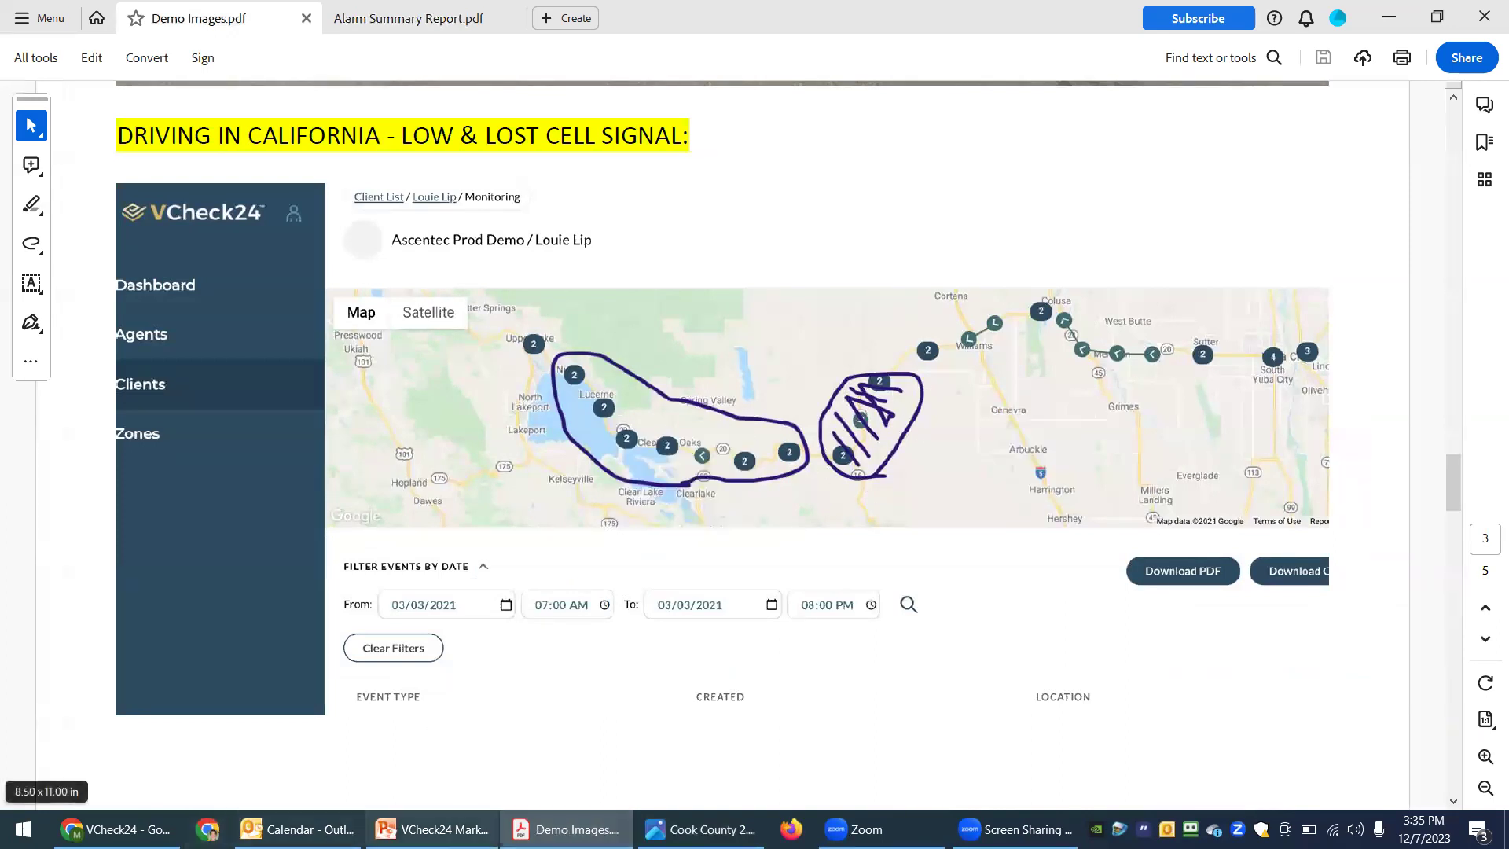
click(404, 829)
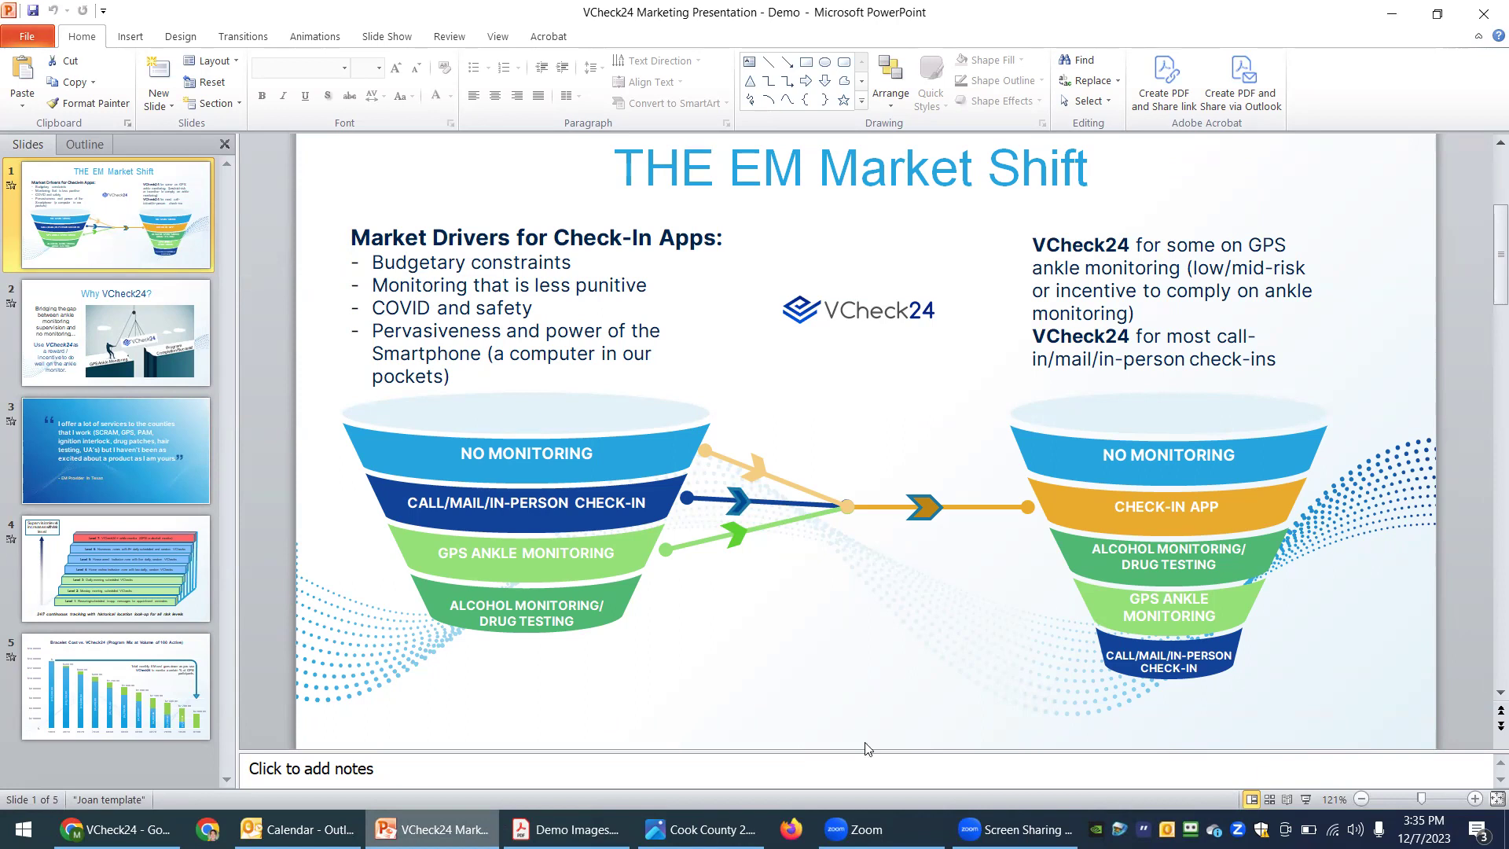
click(1014, 829)
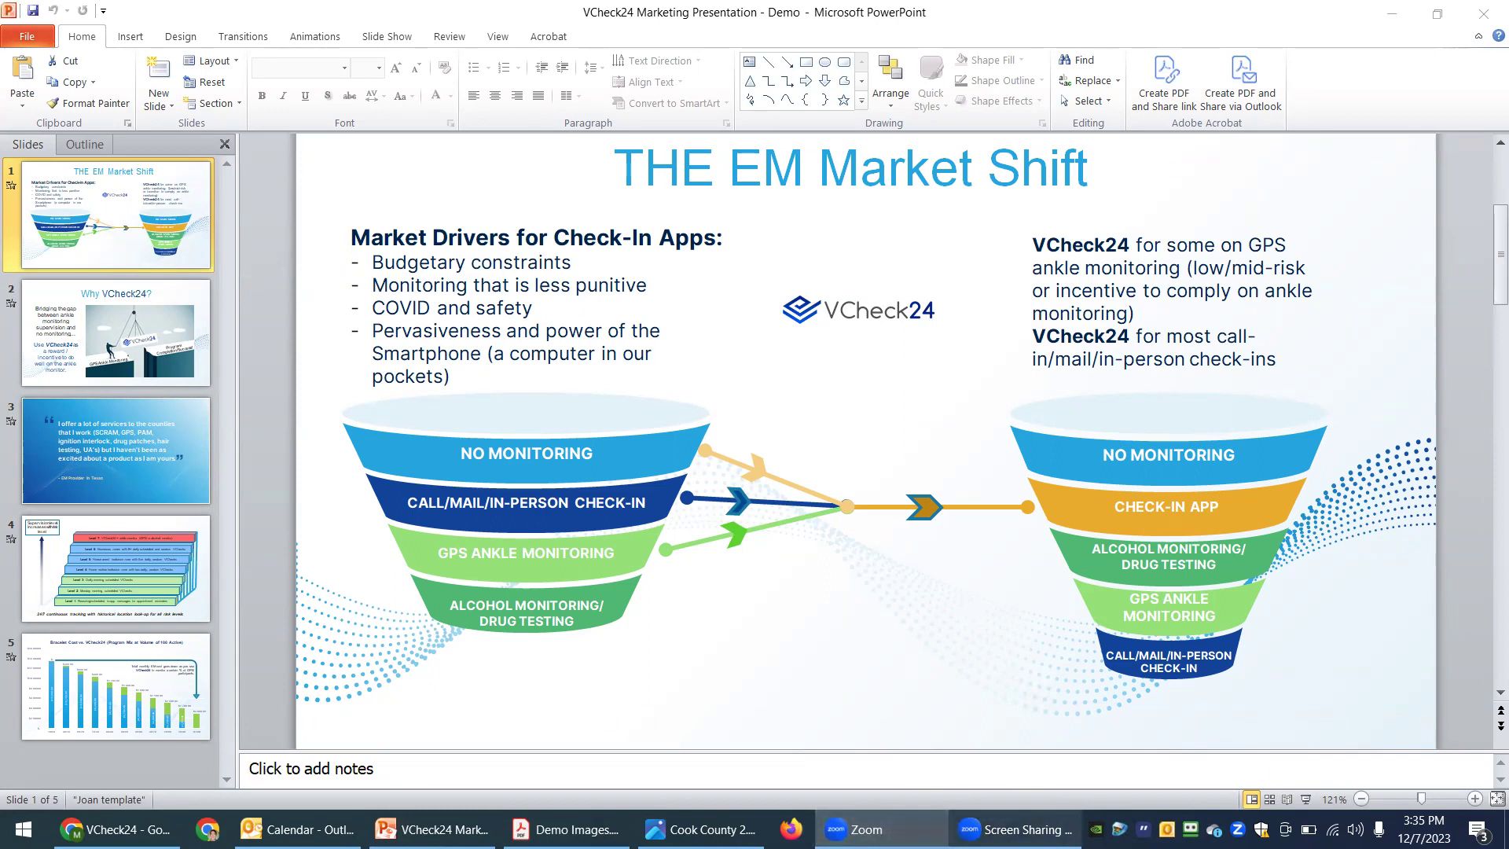
click(864, 829)
click(864, 829)
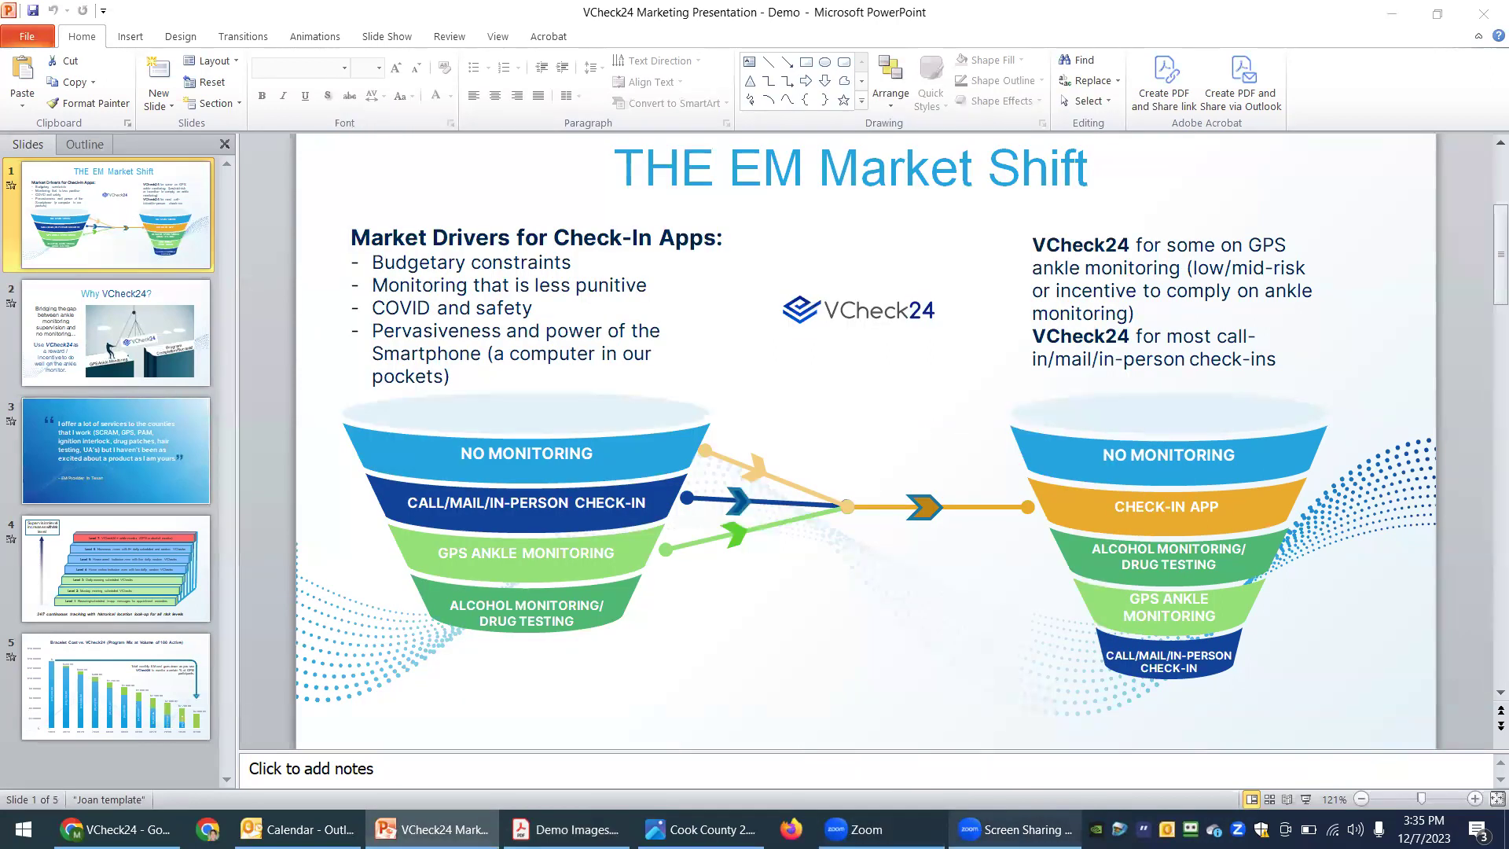